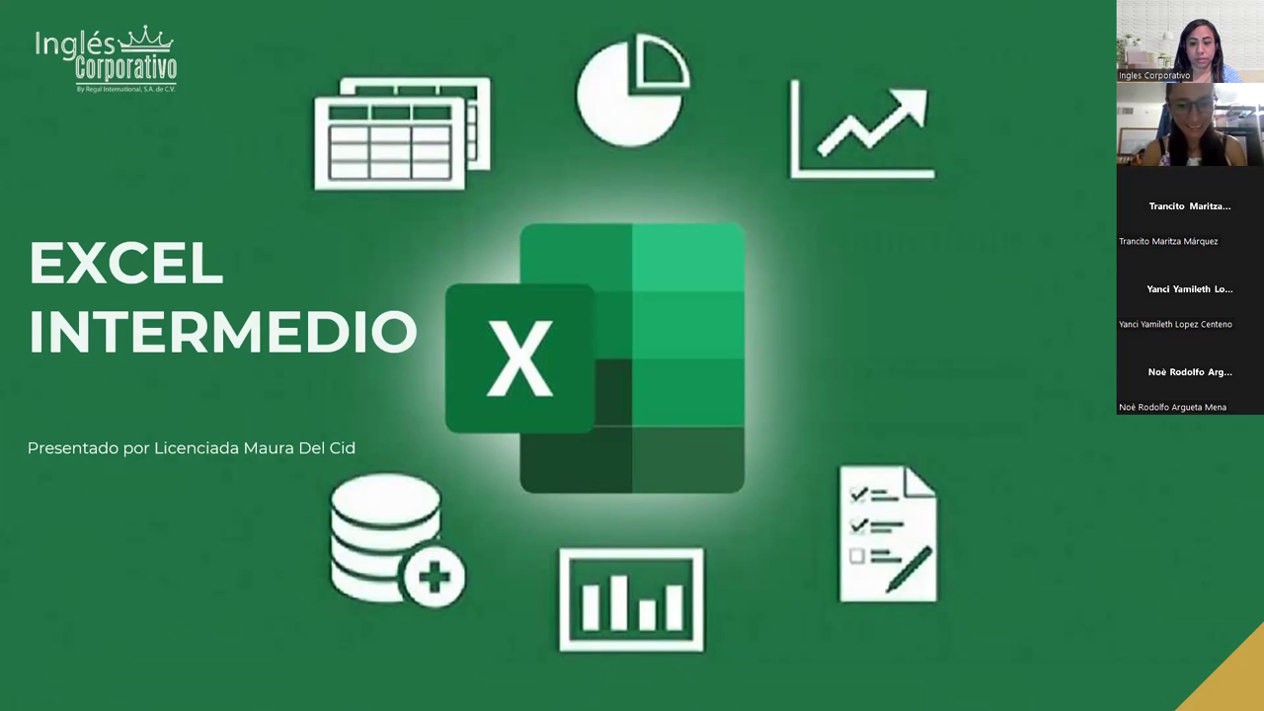
# - Advance the slideshow through the SESIÓN 17, agenda and contents slides to the OBJETIVO slide
pyautogui.press('Right')
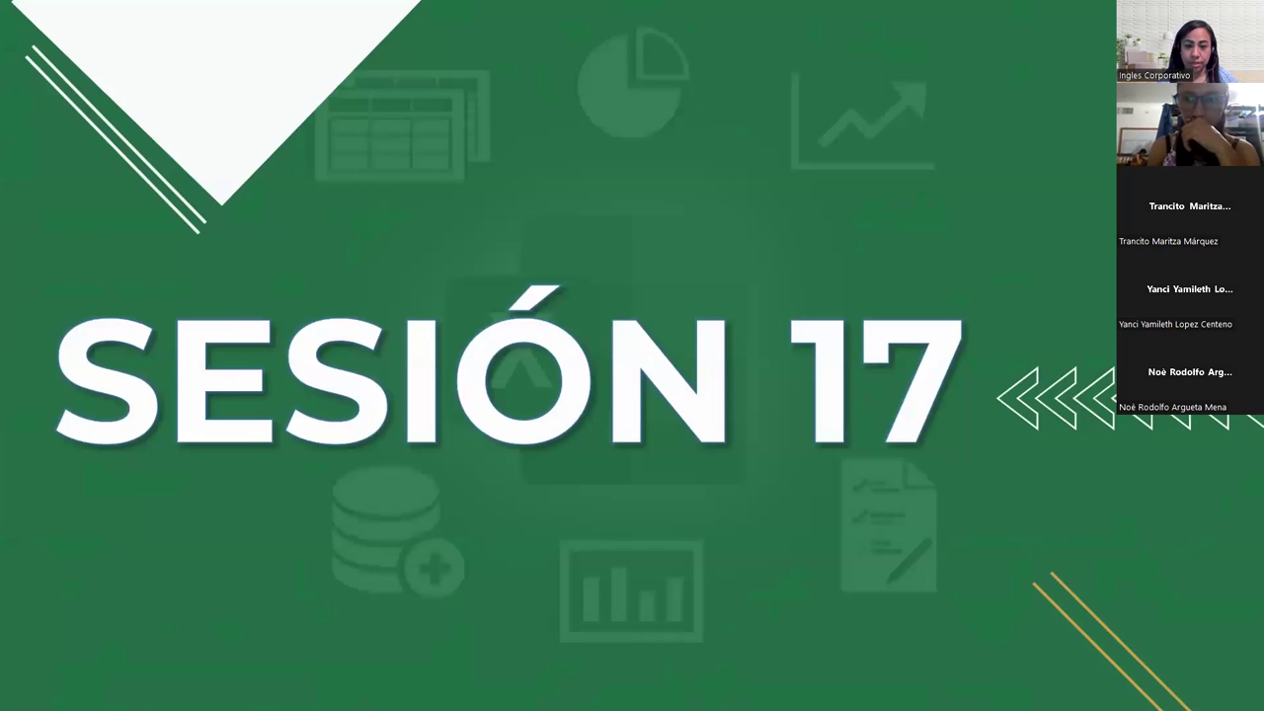
pyautogui.press('Right')
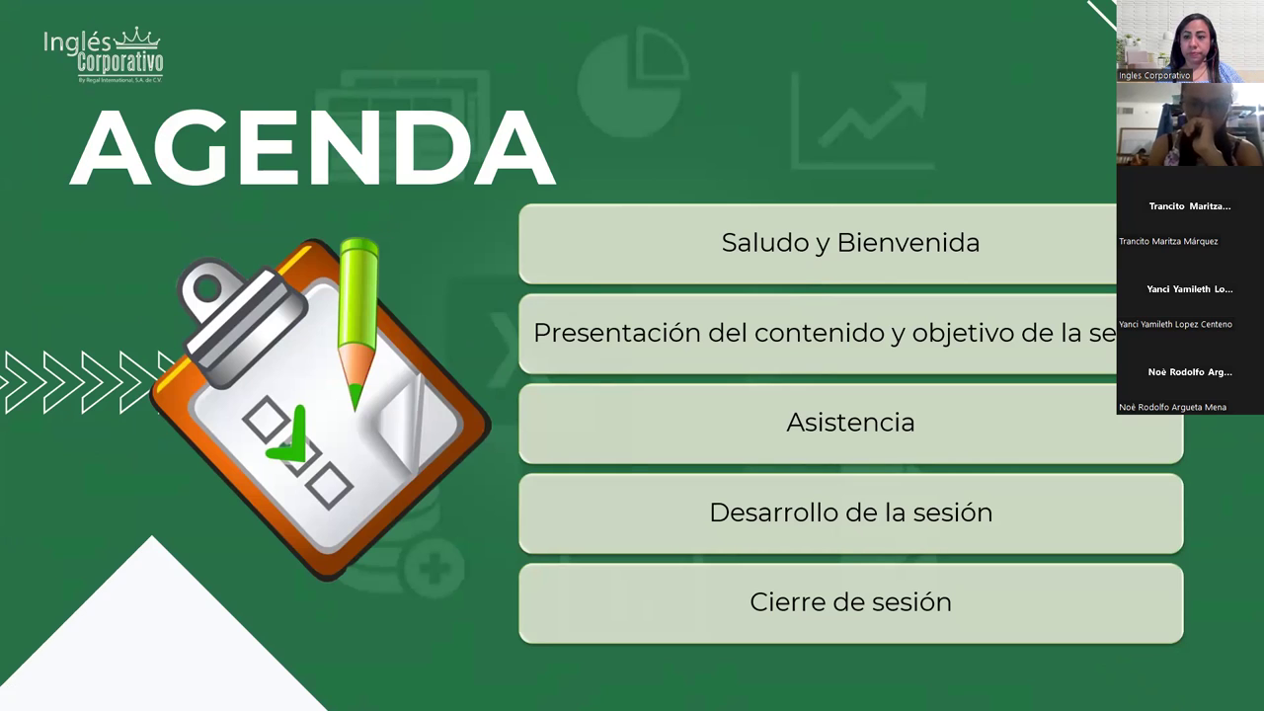
pyautogui.press('Right')
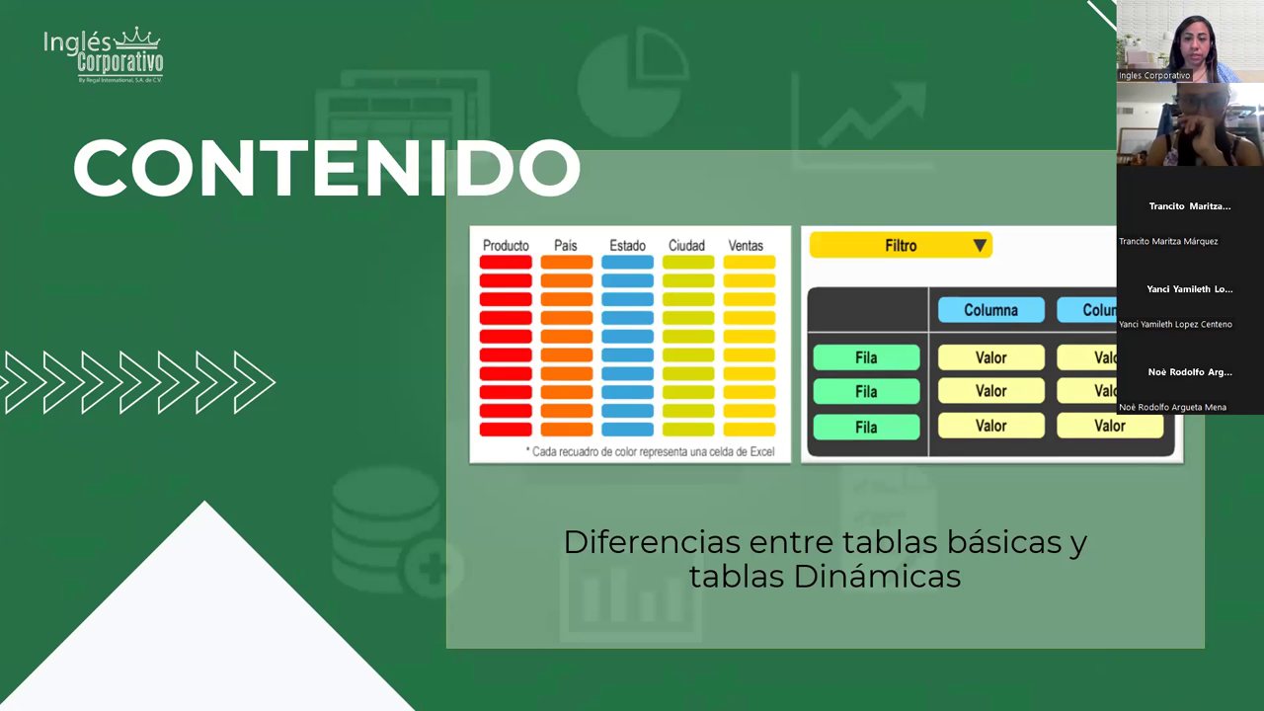
pyautogui.press('Right')
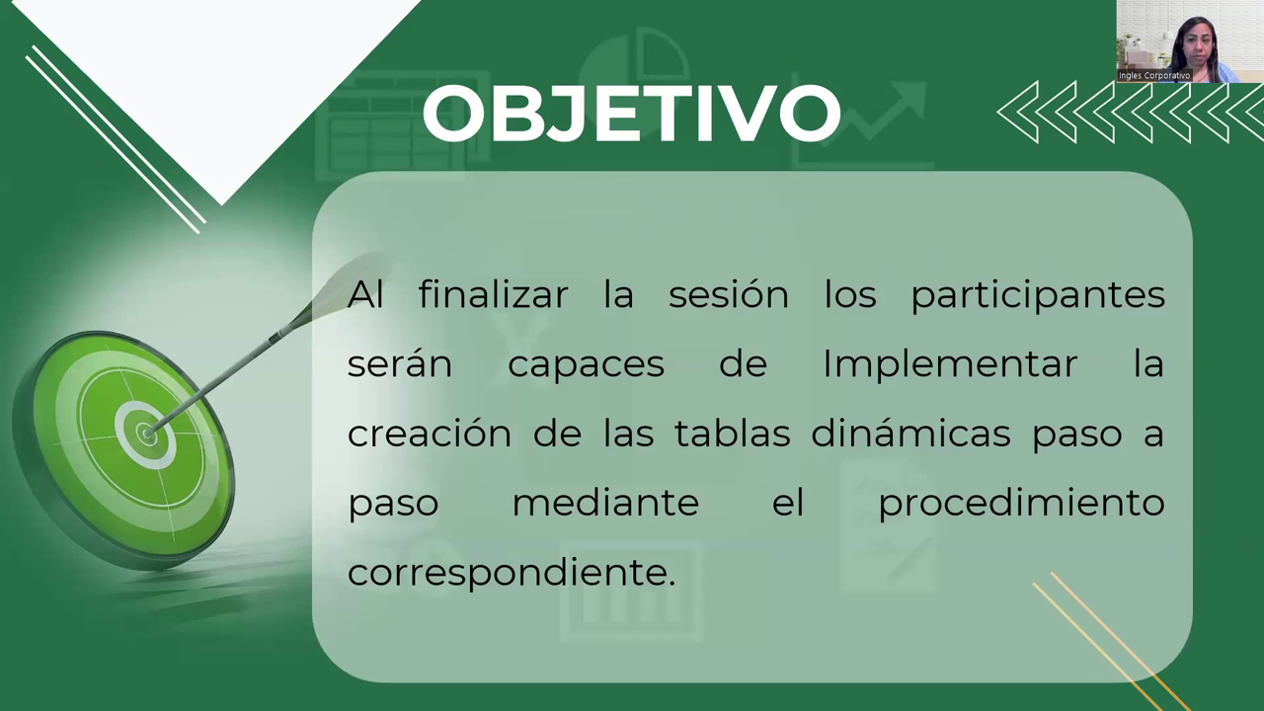
# - Move on to the TABLAS DINÁMICAS (TD) slide defining pivot tables
pyautogui.press('Right')
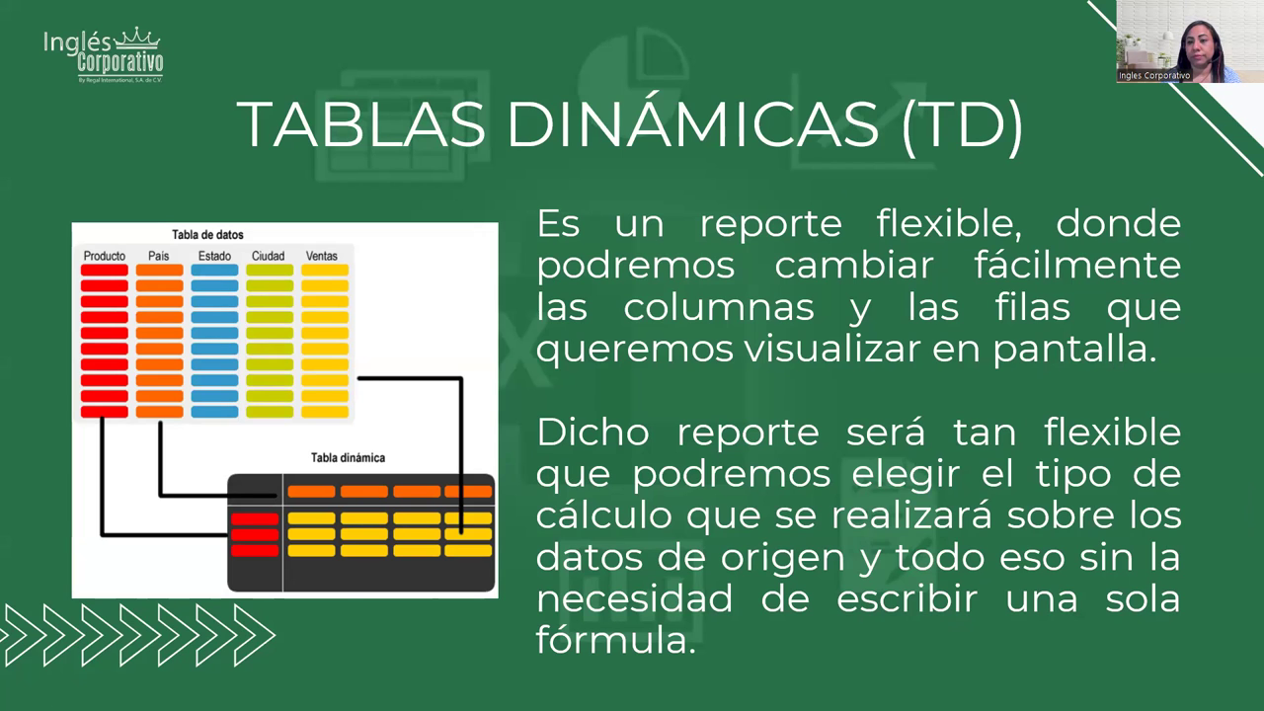
# - Step through the PASOS PARA CREAR UNA TD slides to the one on the Filtros, Columnas, Filas and Valores areas
pyautogui.press('Right')
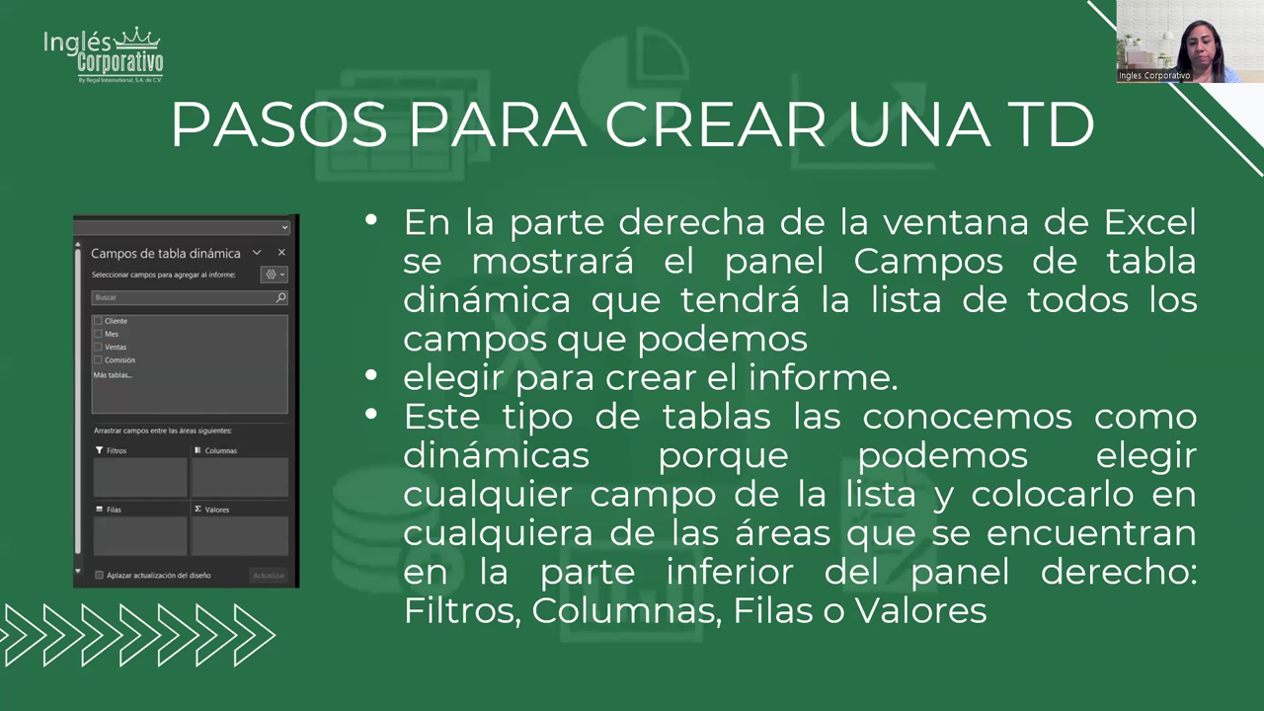
pyautogui.press('Right')
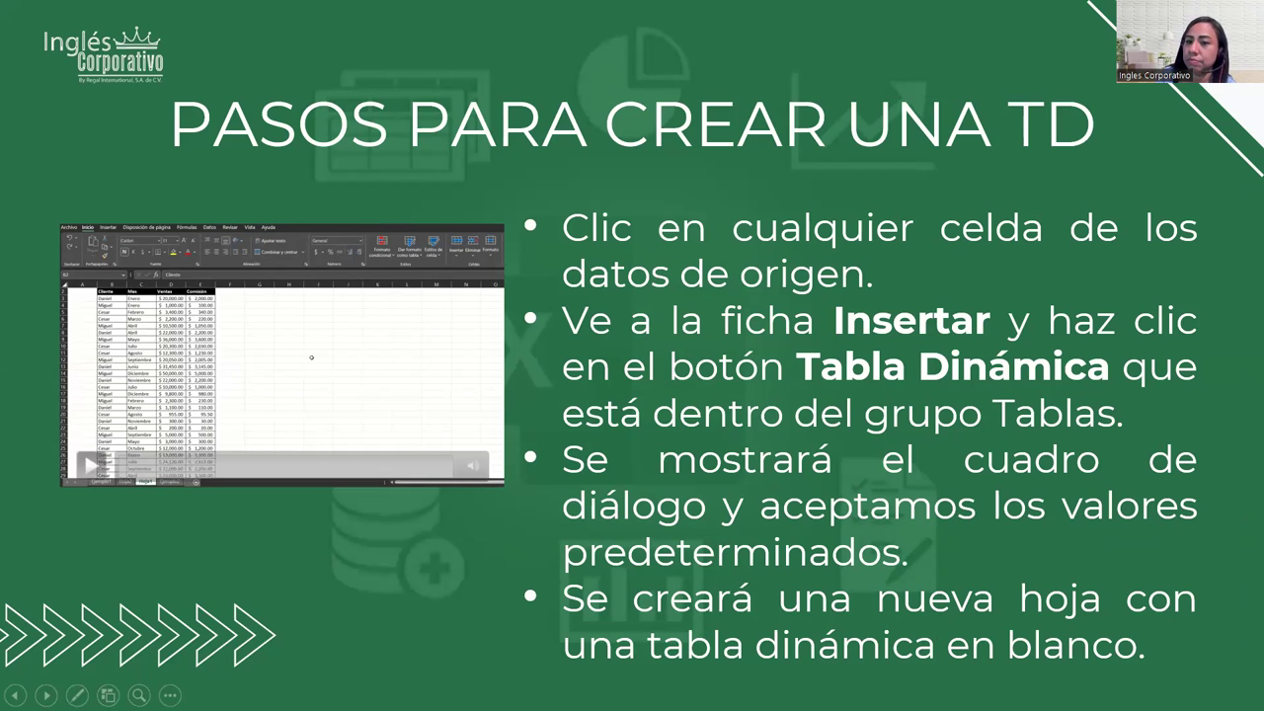
pyautogui.press('Right')
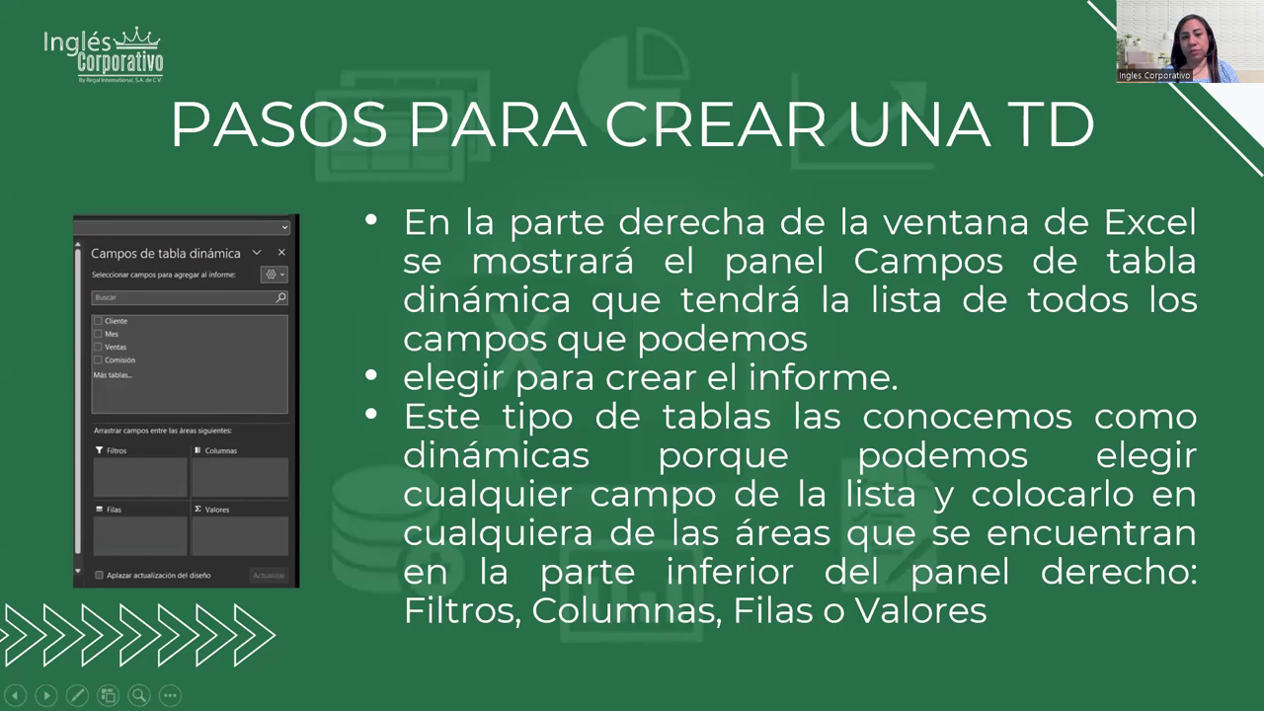
# - Advance to the DESARROLLO practice slide
pyautogui.press('Right')
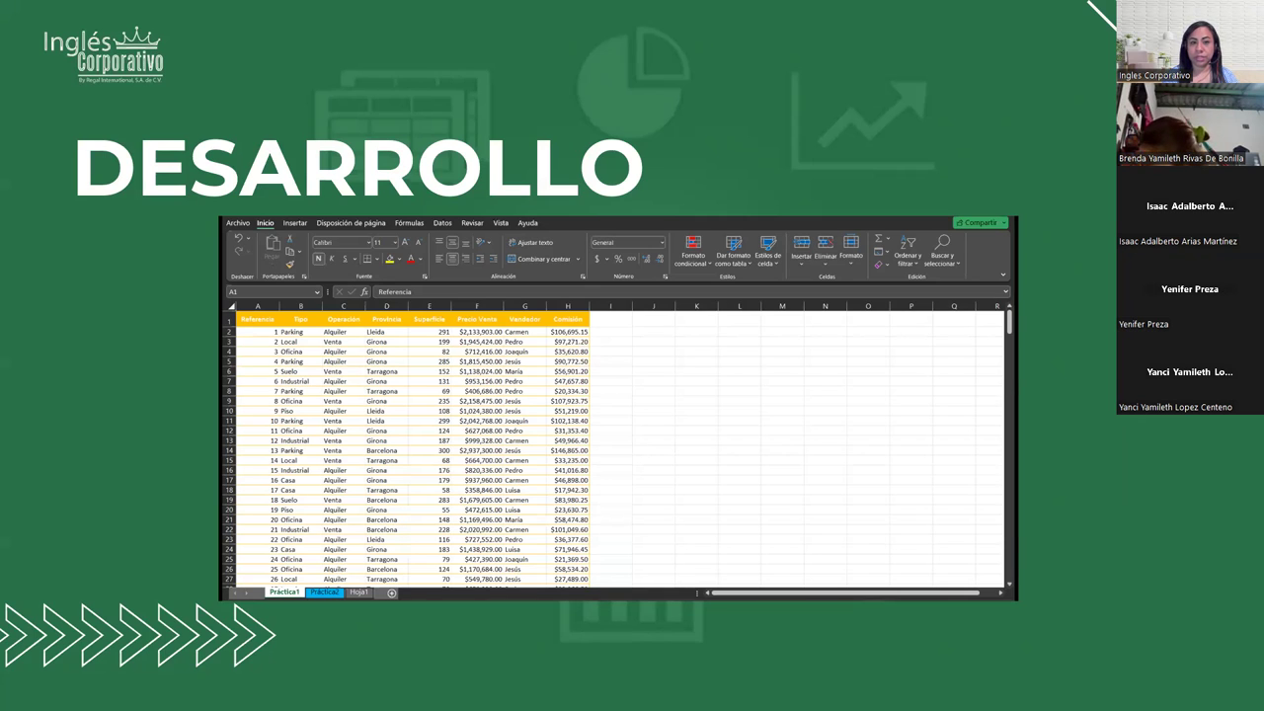
# - Bring the Práctica Sesión 17 G5EXI workbook up full-screen and confirm the Práctica1 data runs to row 301
pyautogui.hotkey('alt', 'Tab')
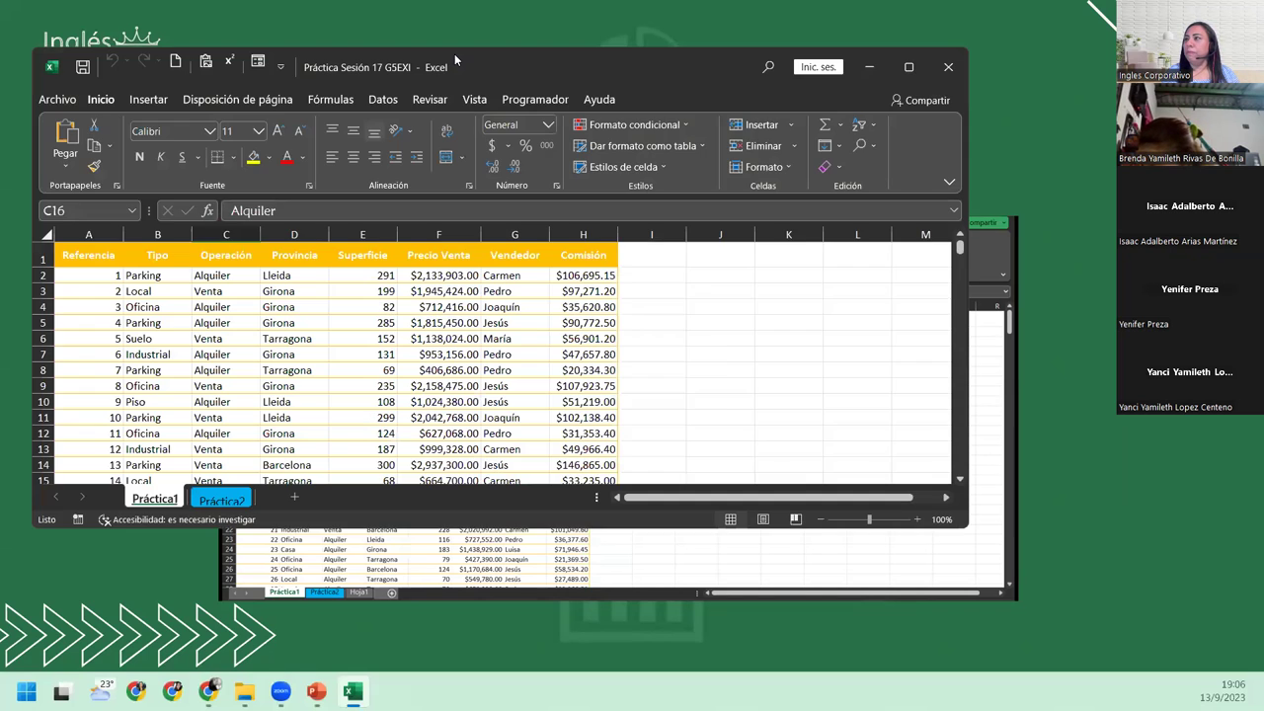
pyautogui.doubleClick(454, 53)
pyautogui.click(146, 276)
pyautogui.click(71, 207)
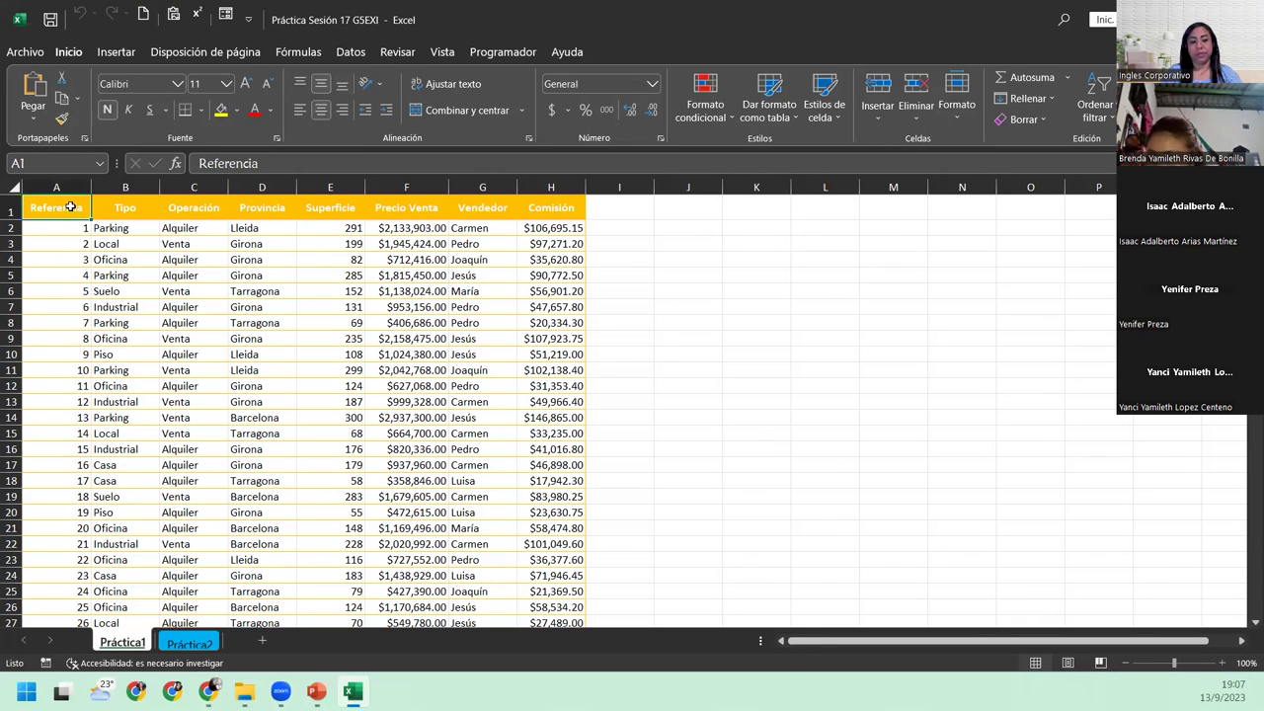
pyautogui.hotkey('ctrl', 'Down')
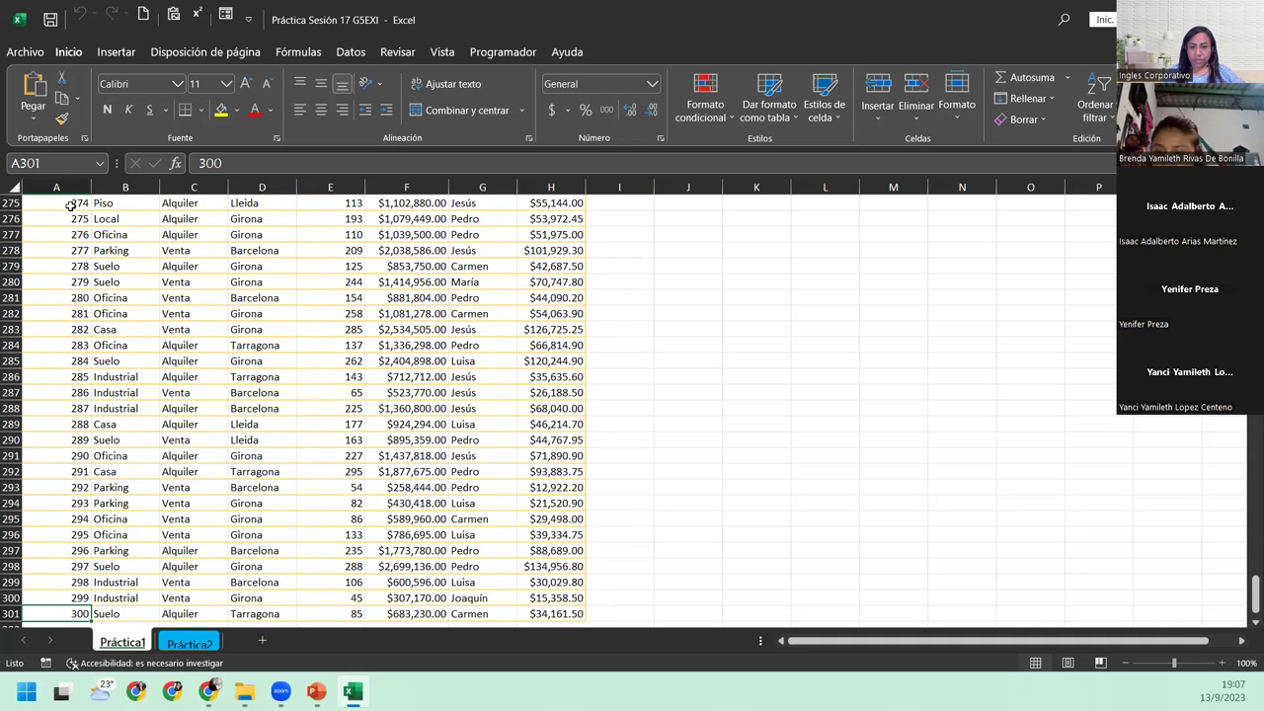
pyautogui.hotkey('ctrl', 'Up')
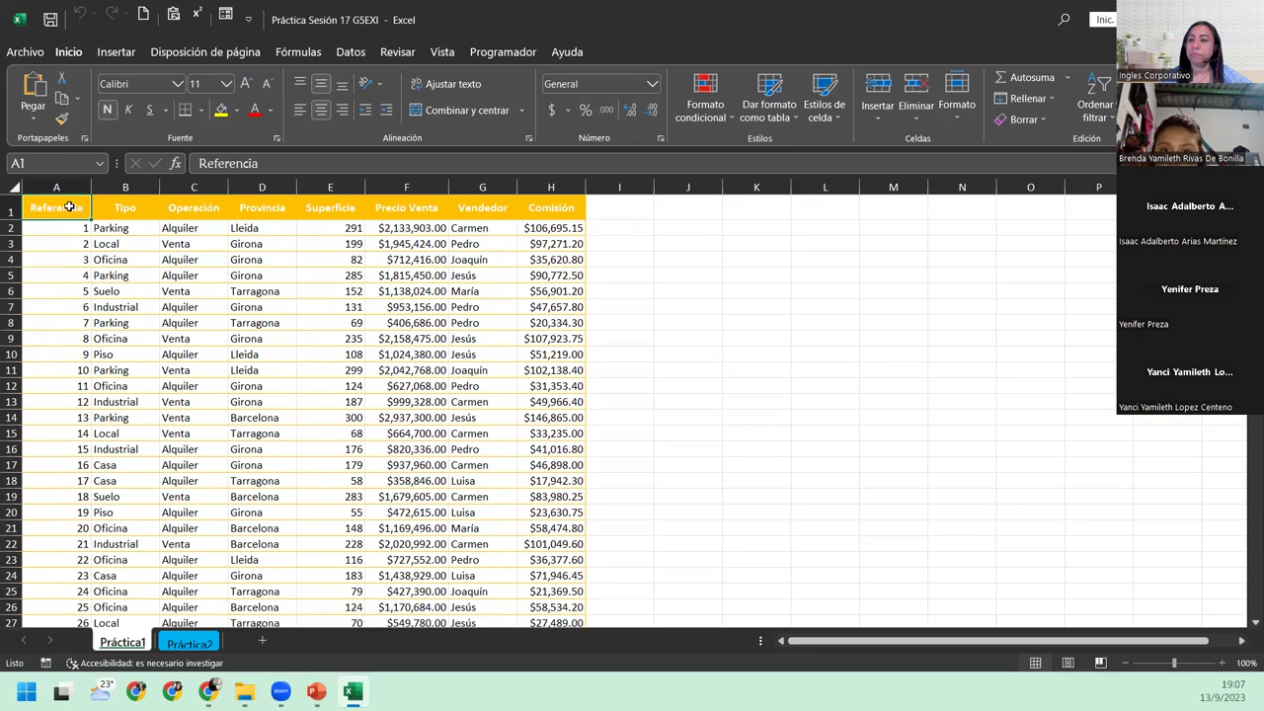
pyautogui.click(341, 403)
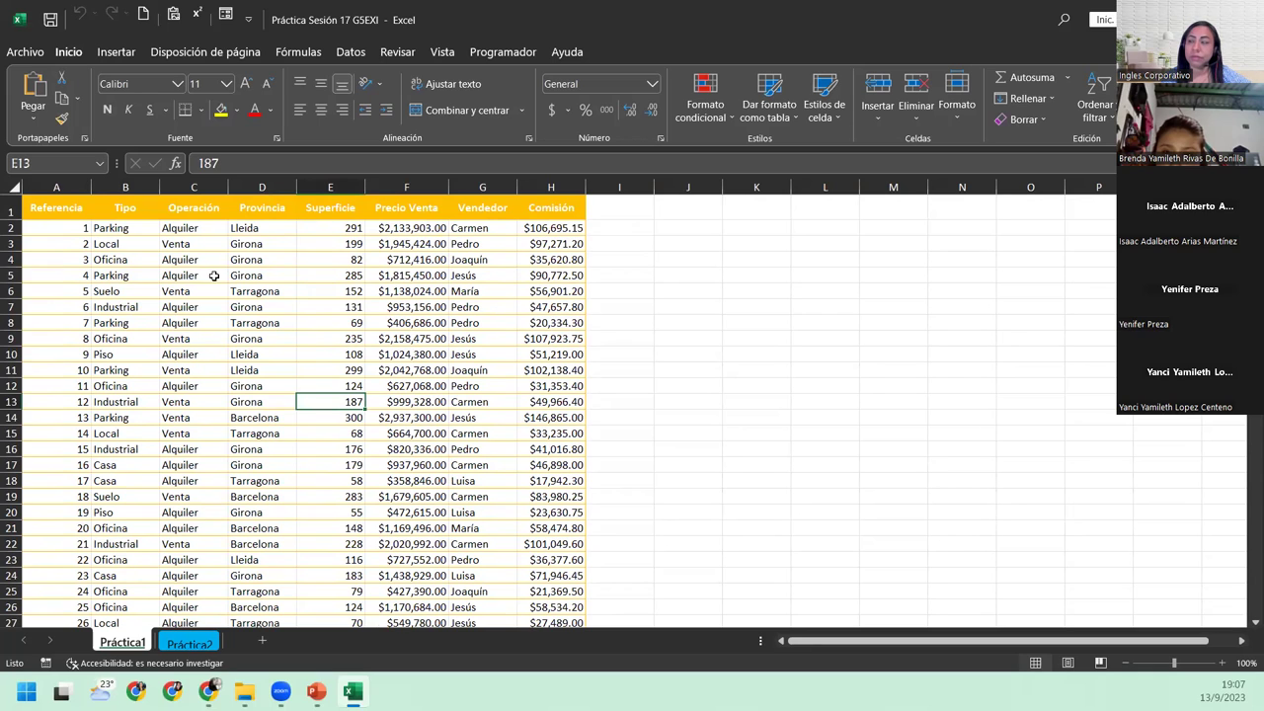
pyautogui.click(127, 52)
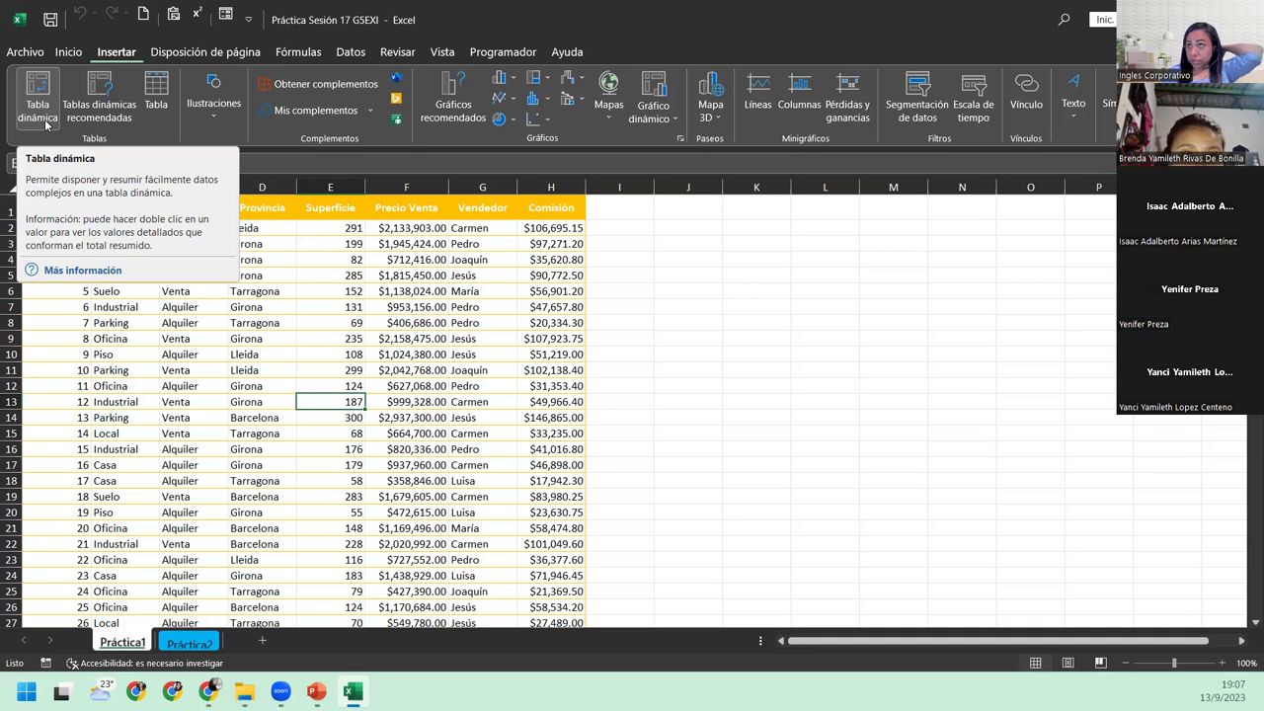
# - Insert a pivot table from Práctica1!$A$1:$H$301 on a new worksheet
pyautogui.click(45, 120)
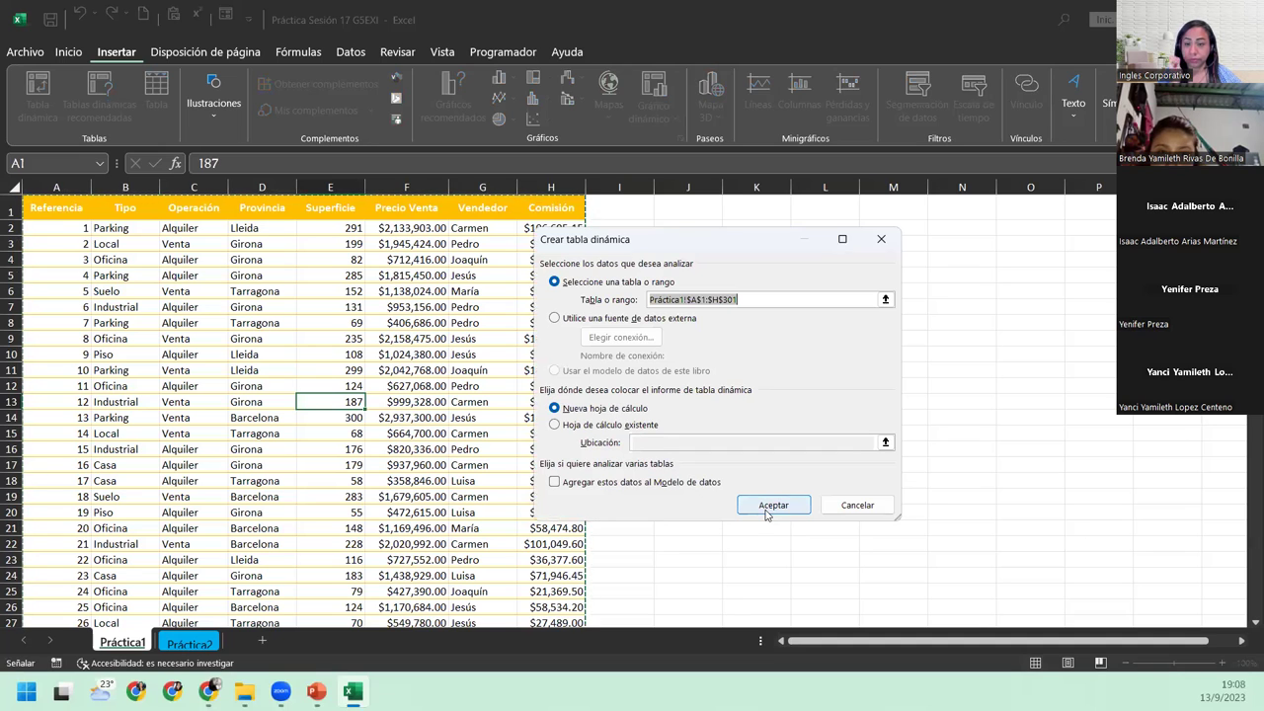
pyautogui.click(766, 511)
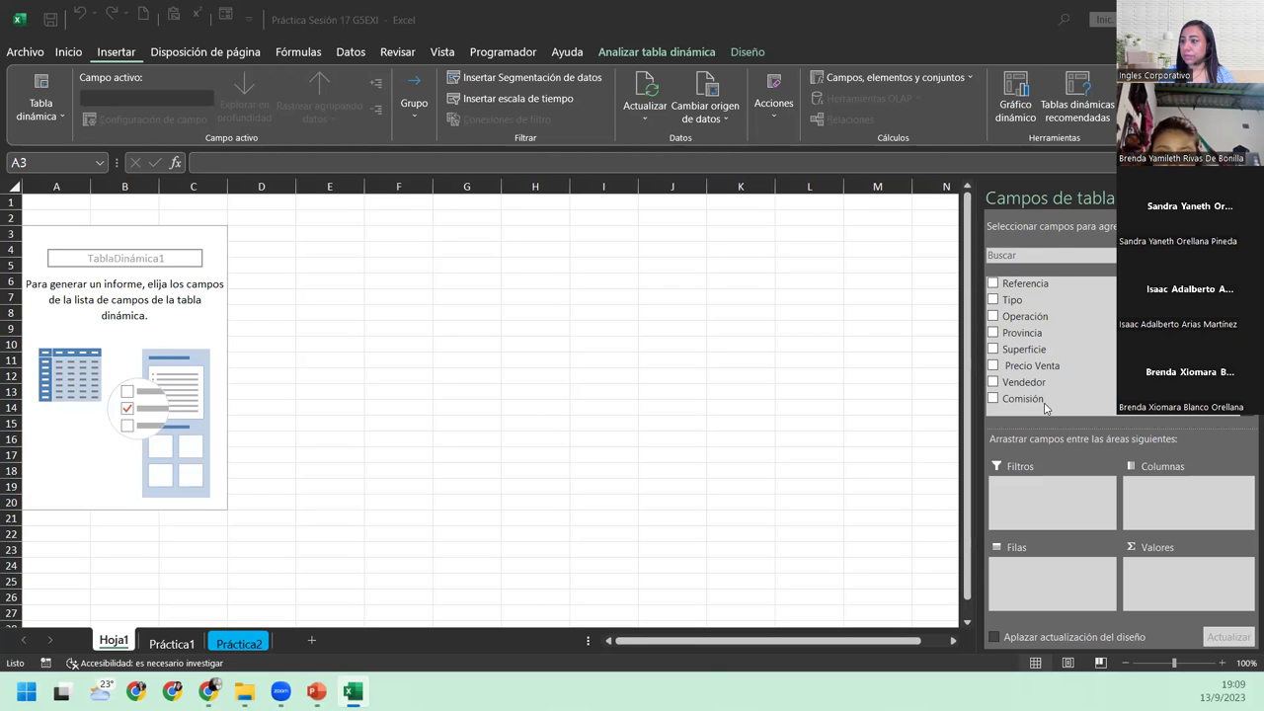
pyautogui.click(173, 644)
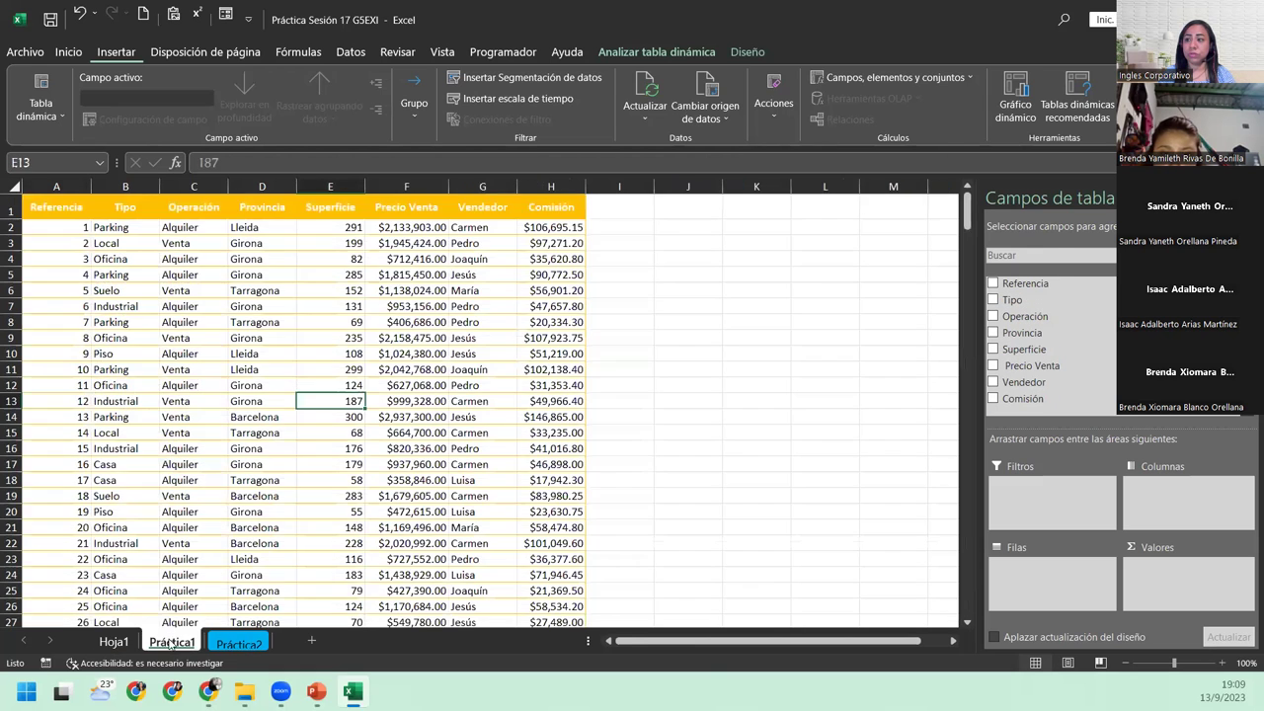
pyautogui.click(146, 212)
pyautogui.click(194, 207)
pyautogui.click(253, 207)
pyautogui.click(339, 205)
pyautogui.click(397, 206)
pyautogui.click(521, 201)
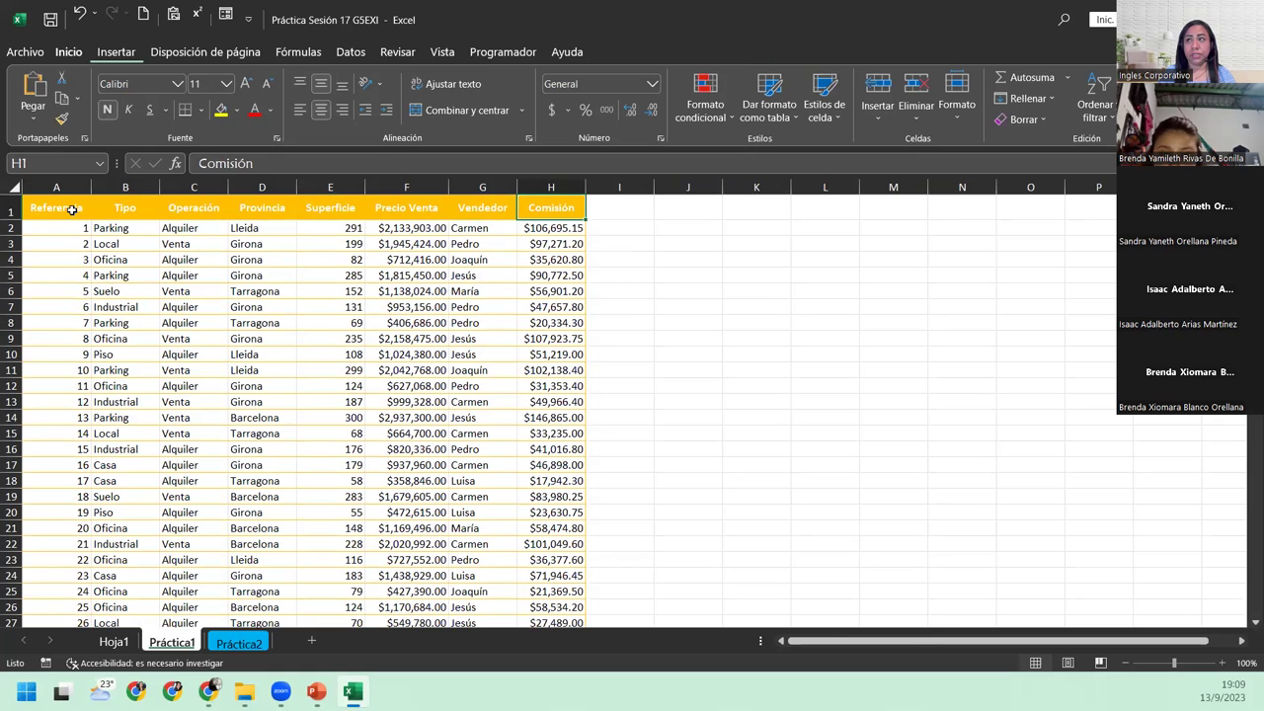
pyautogui.click(115, 643)
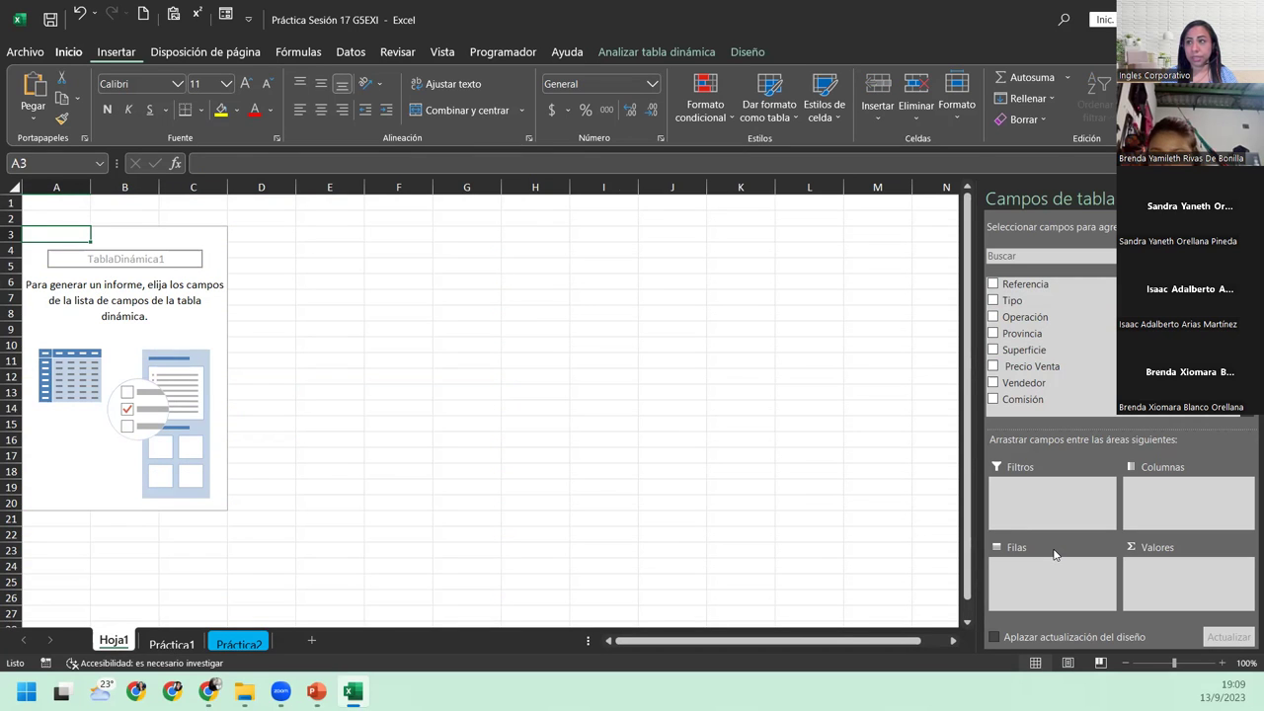
pyautogui.click(172, 644)
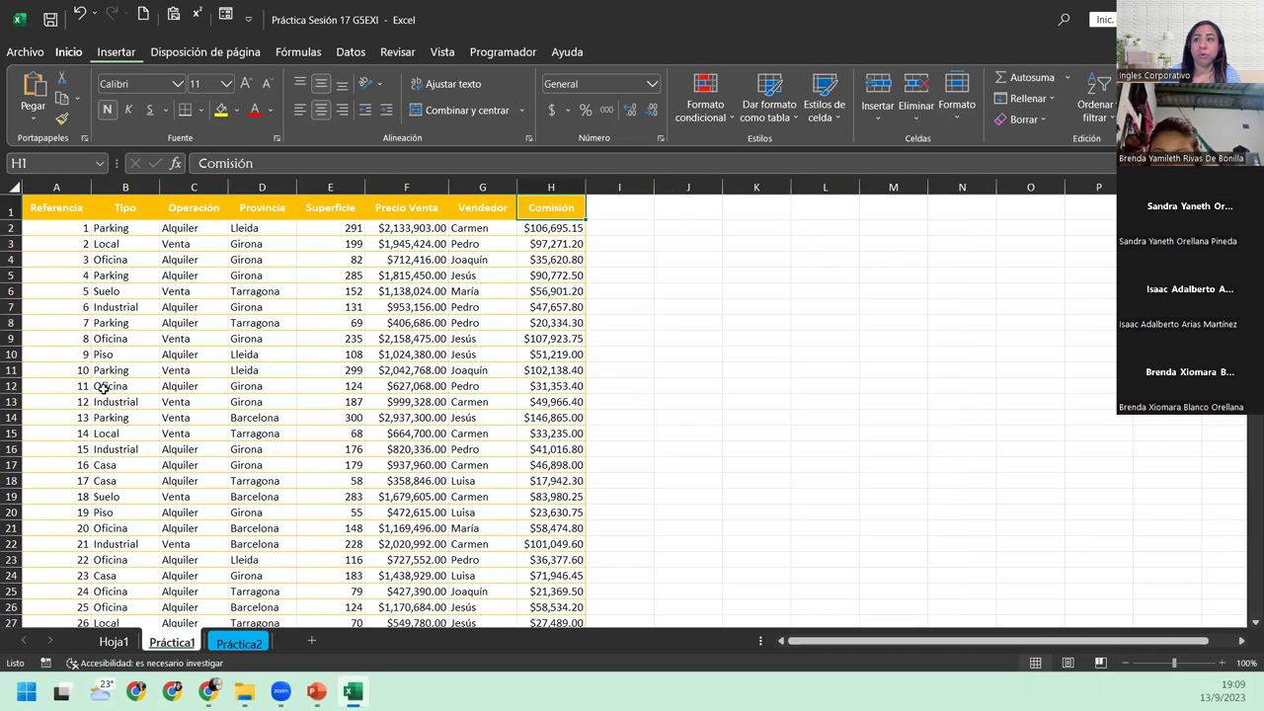
pyautogui.click(129, 643)
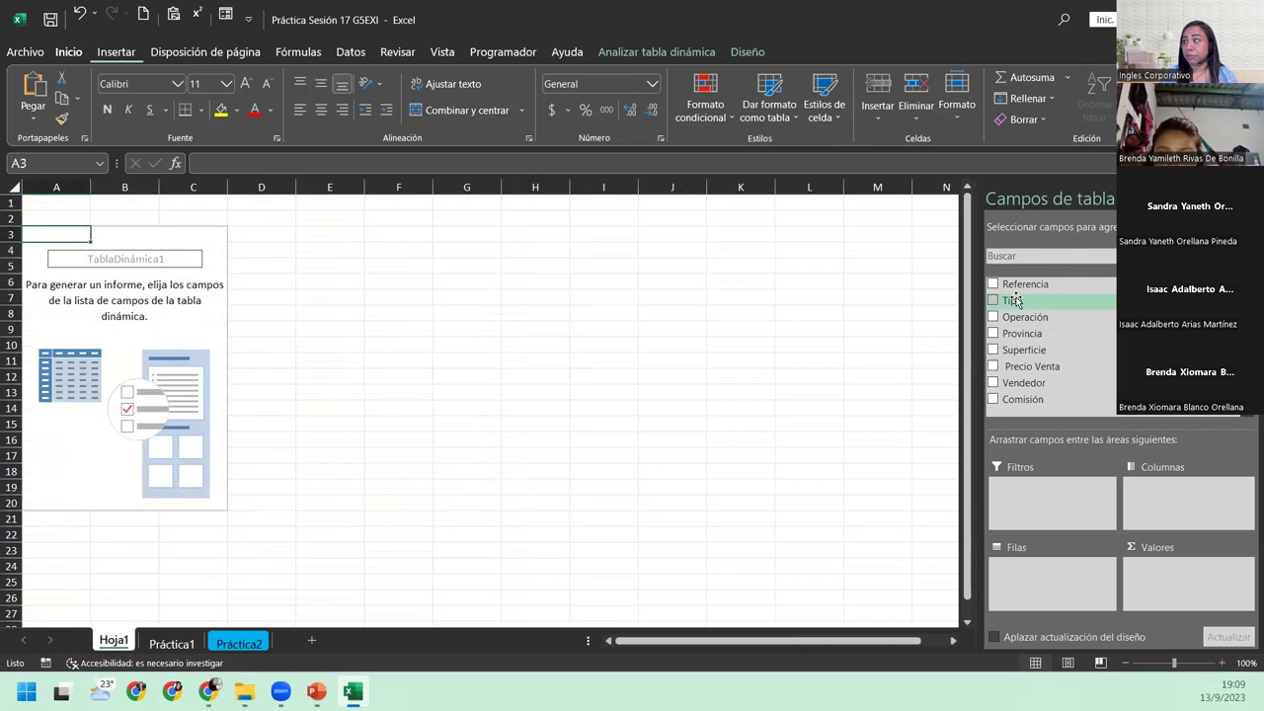
# - Put Tipo in the Filas area and start dragging Precio Venta toward Valores
pyautogui.moveTo(1015, 301); pyautogui.dragTo(1029, 582)
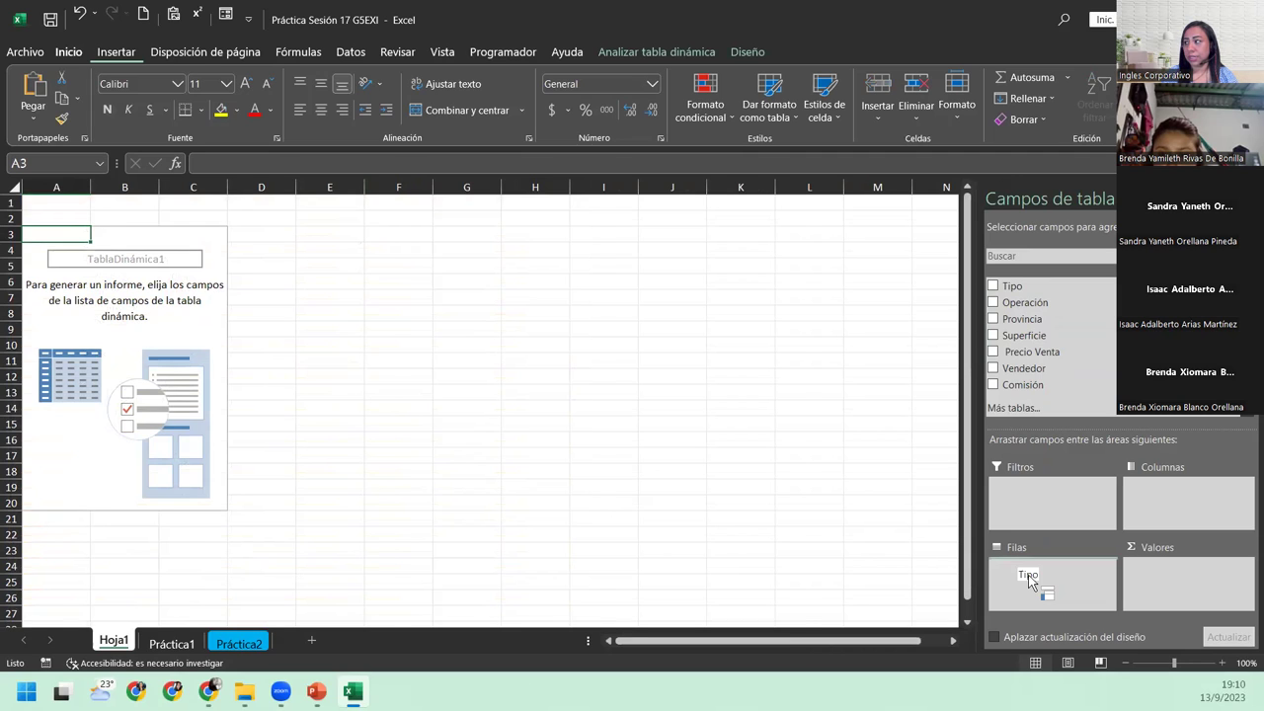
pyautogui.moveTo(1028, 581); pyautogui.dragTo(1029, 577)
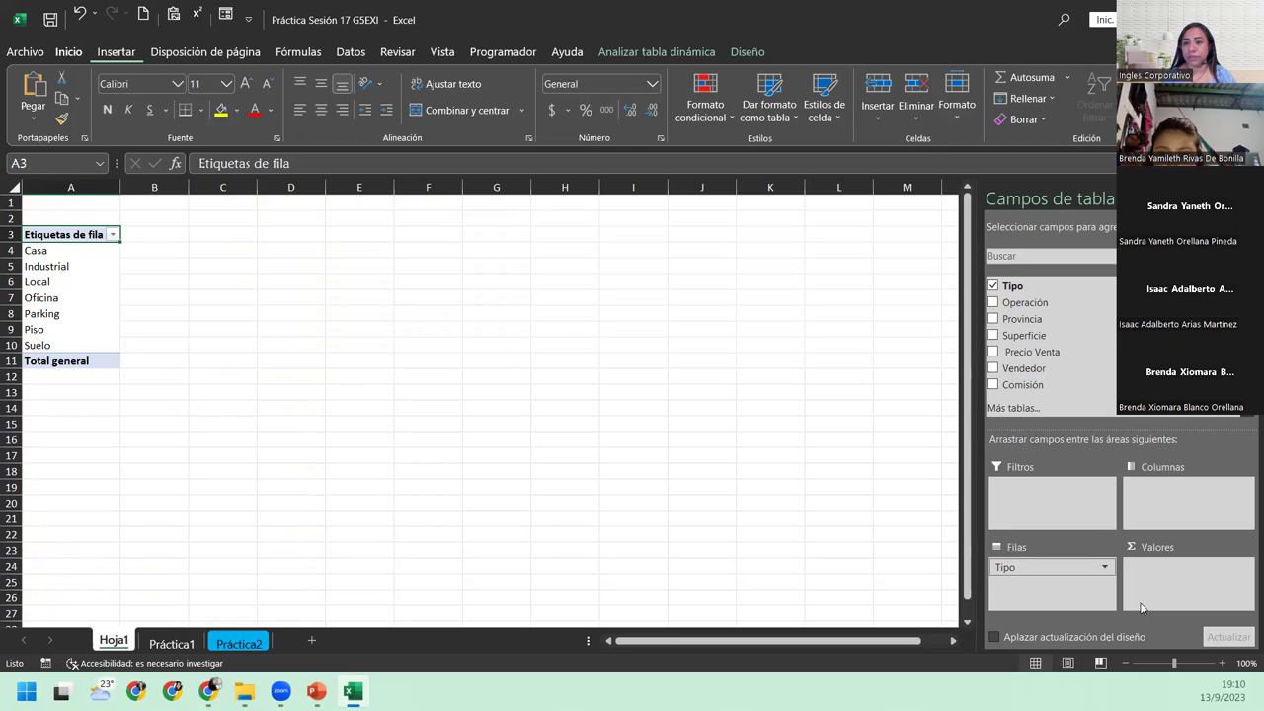
pyautogui.moveTo(1022, 352)
pyautogui.mouseDown()
pyautogui.moveTo(1083, 422)
pyautogui.moveTo(1169, 582)
pyautogui.mouseUp()
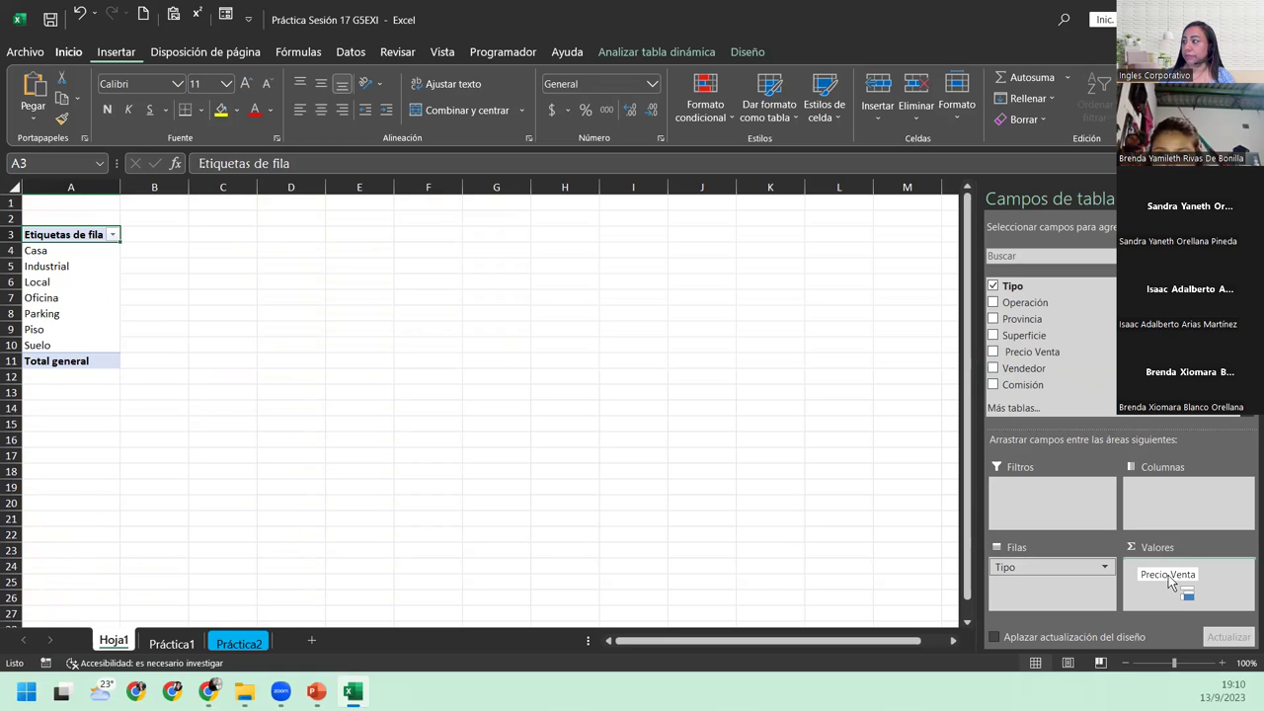
pyautogui.moveTo(1168, 580); pyautogui.dragTo(1167, 579)
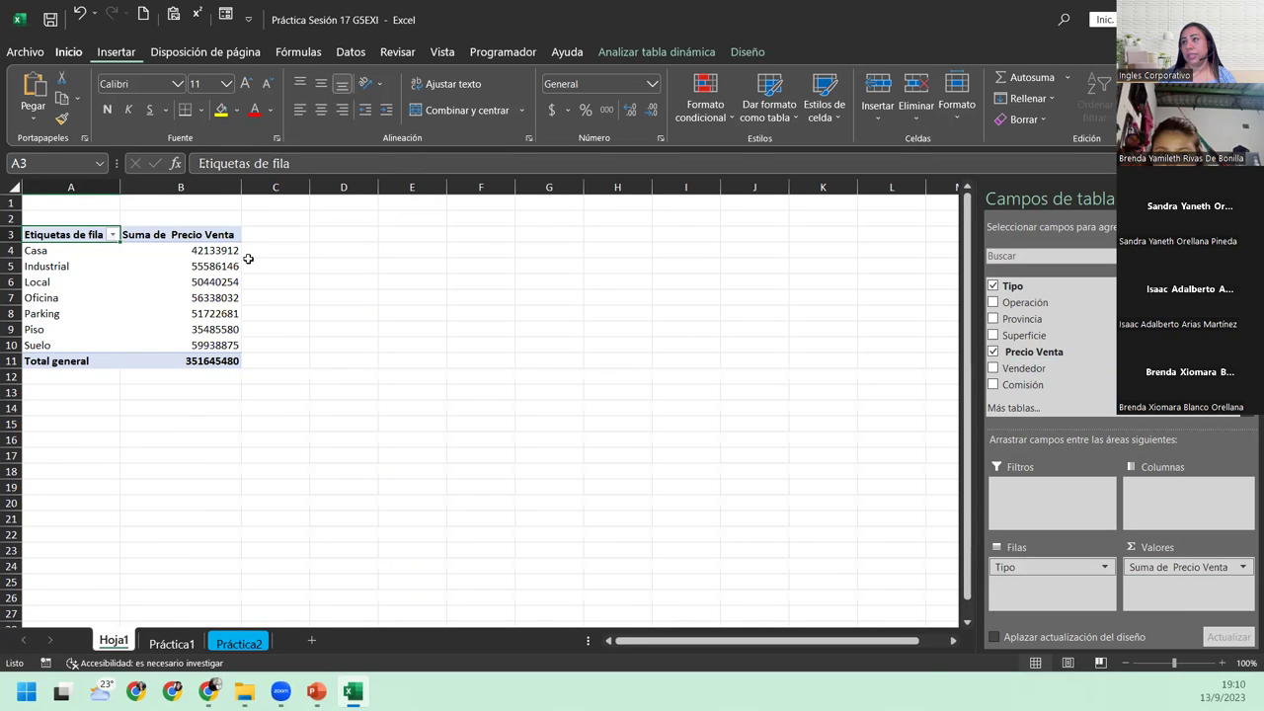
pyautogui.click(186, 298)
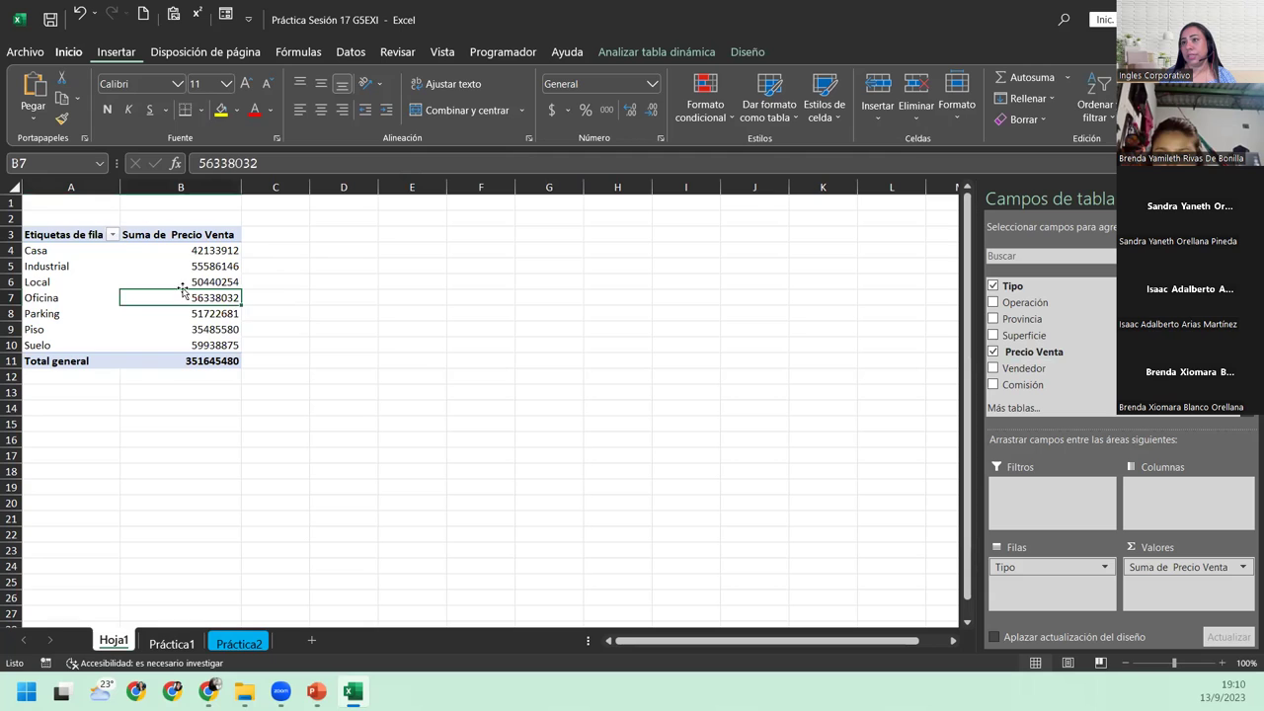
pyautogui.click(167, 247)
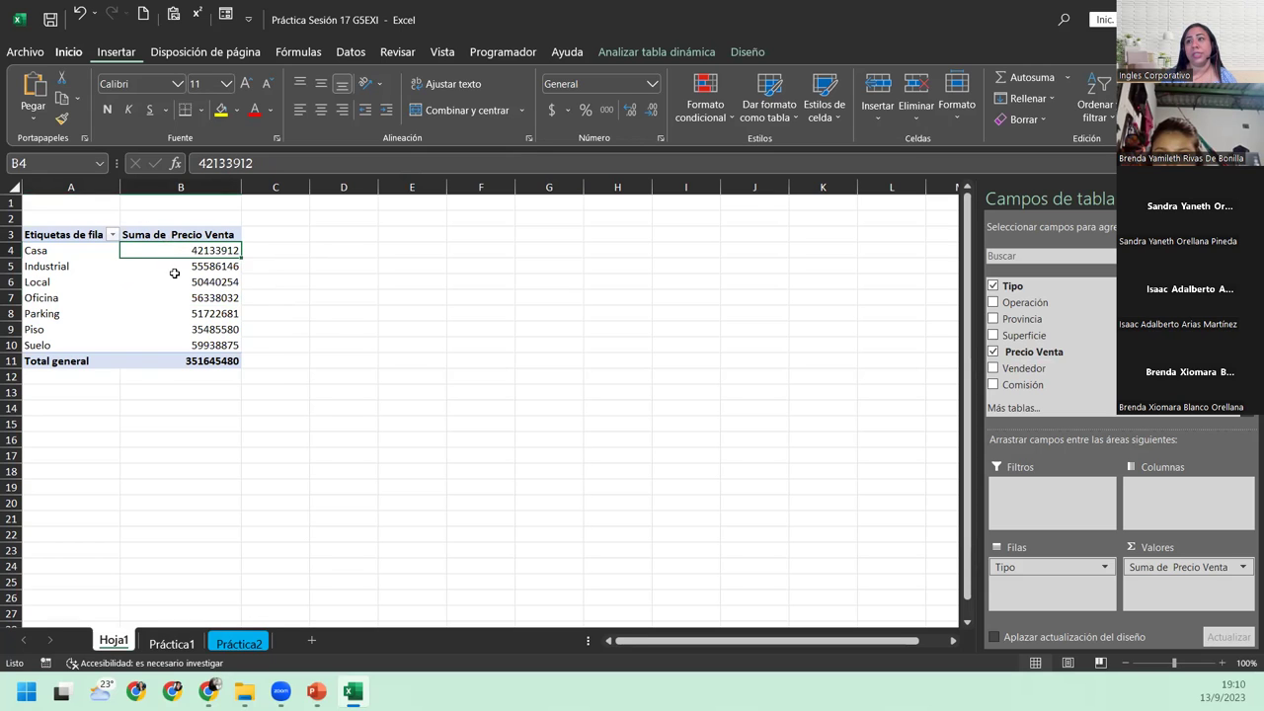
pyautogui.click(180, 267)
pyautogui.click(174, 285)
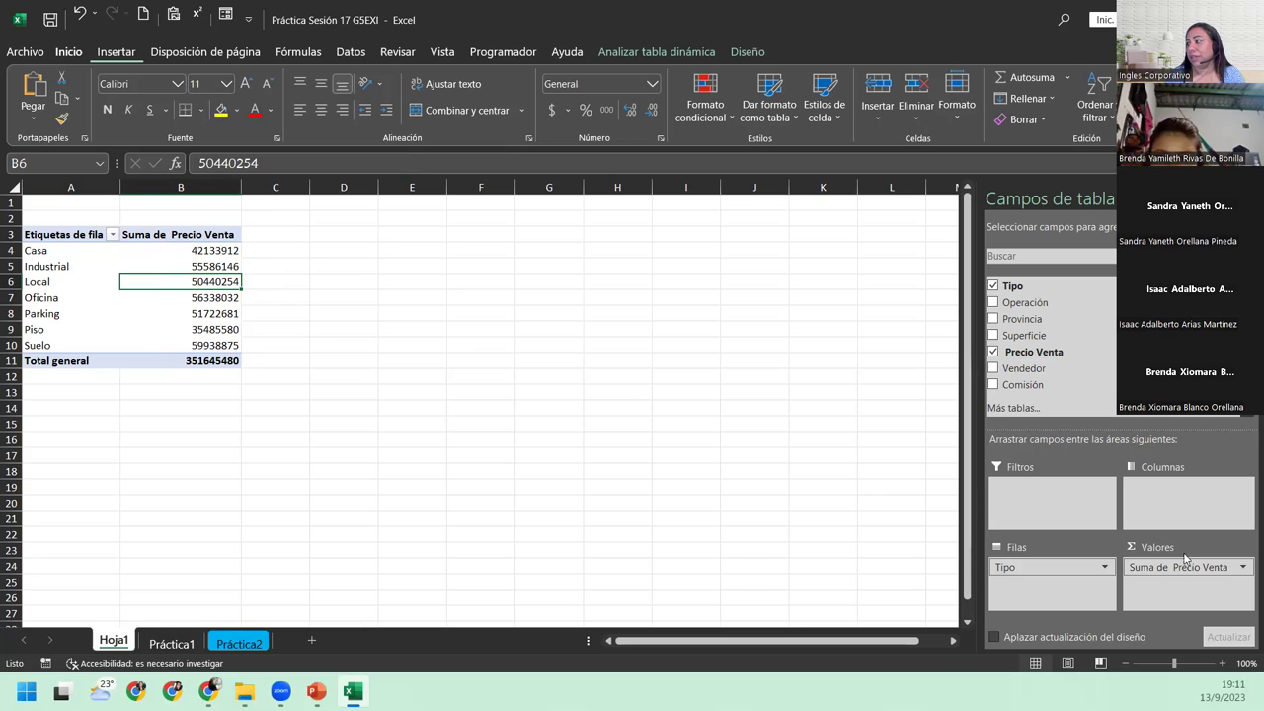
pyautogui.moveTo(197, 250)
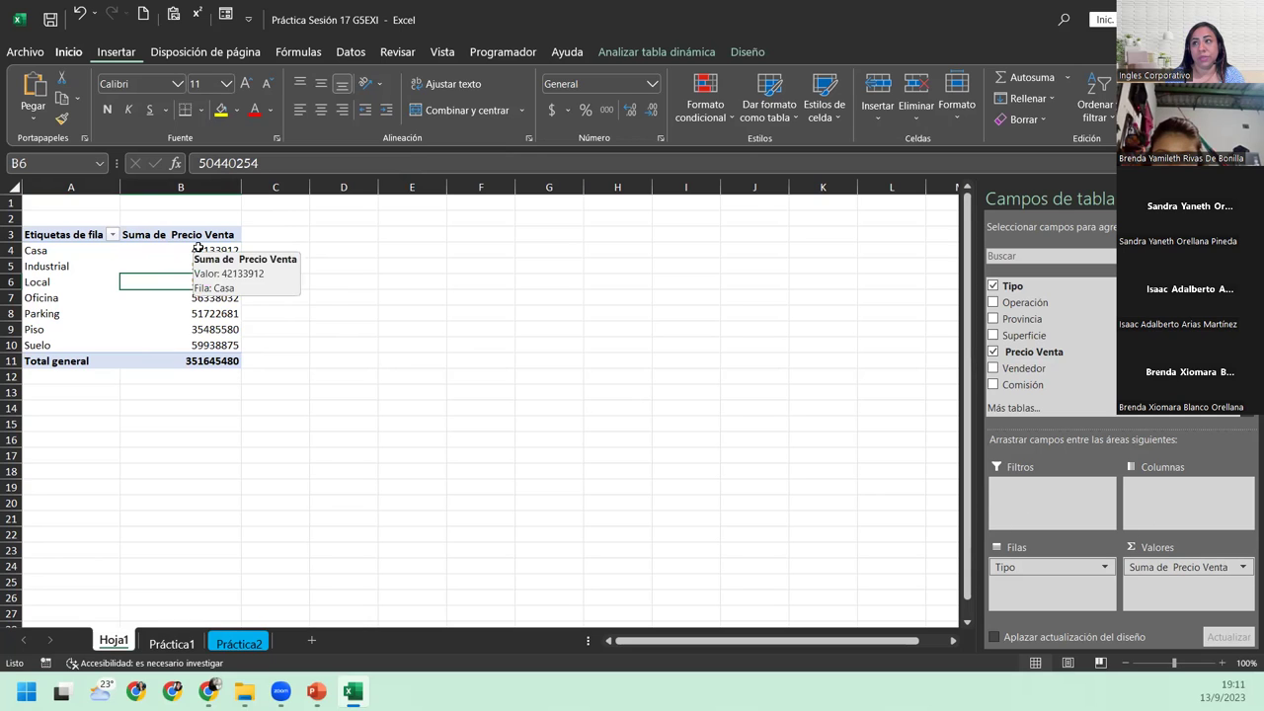
pyautogui.click(166, 250)
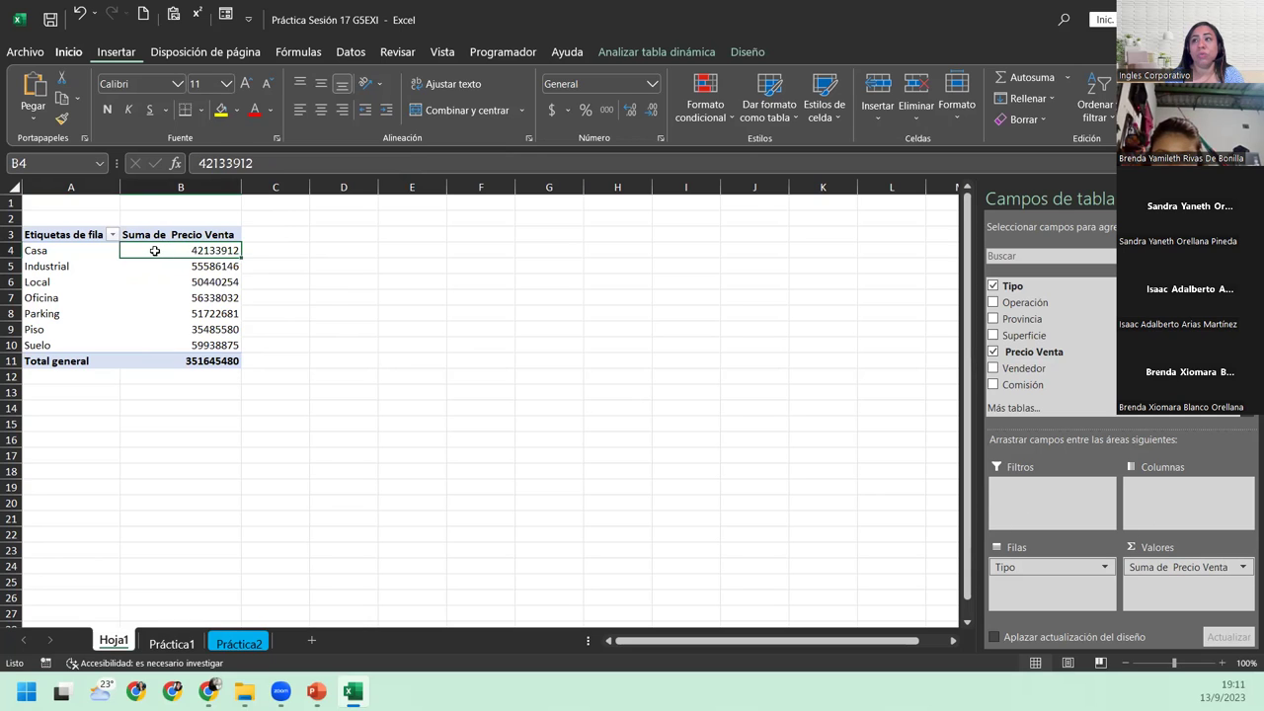
pyautogui.moveTo(155, 251); pyautogui.dragTo(170, 360)
pyautogui.click(161, 261)
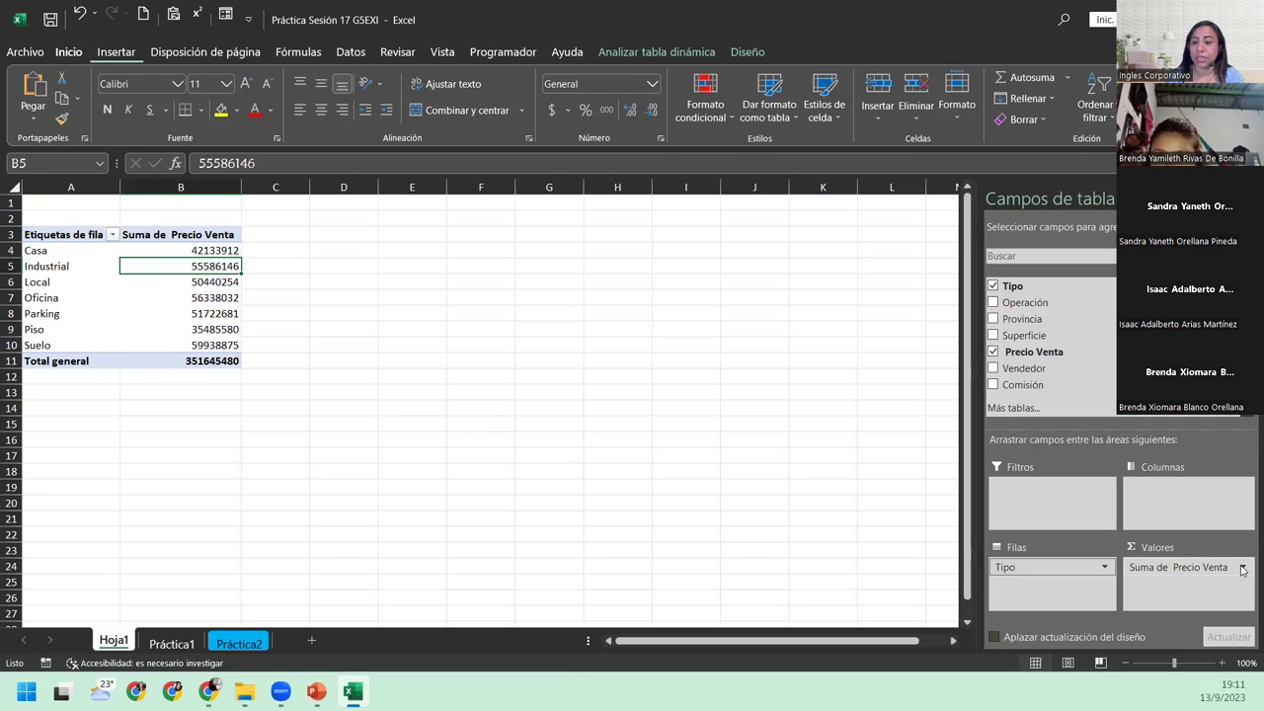
# - Open the value field settings for Suma de Precio Venta and move the dialog aside
pyautogui.click(1242, 567)
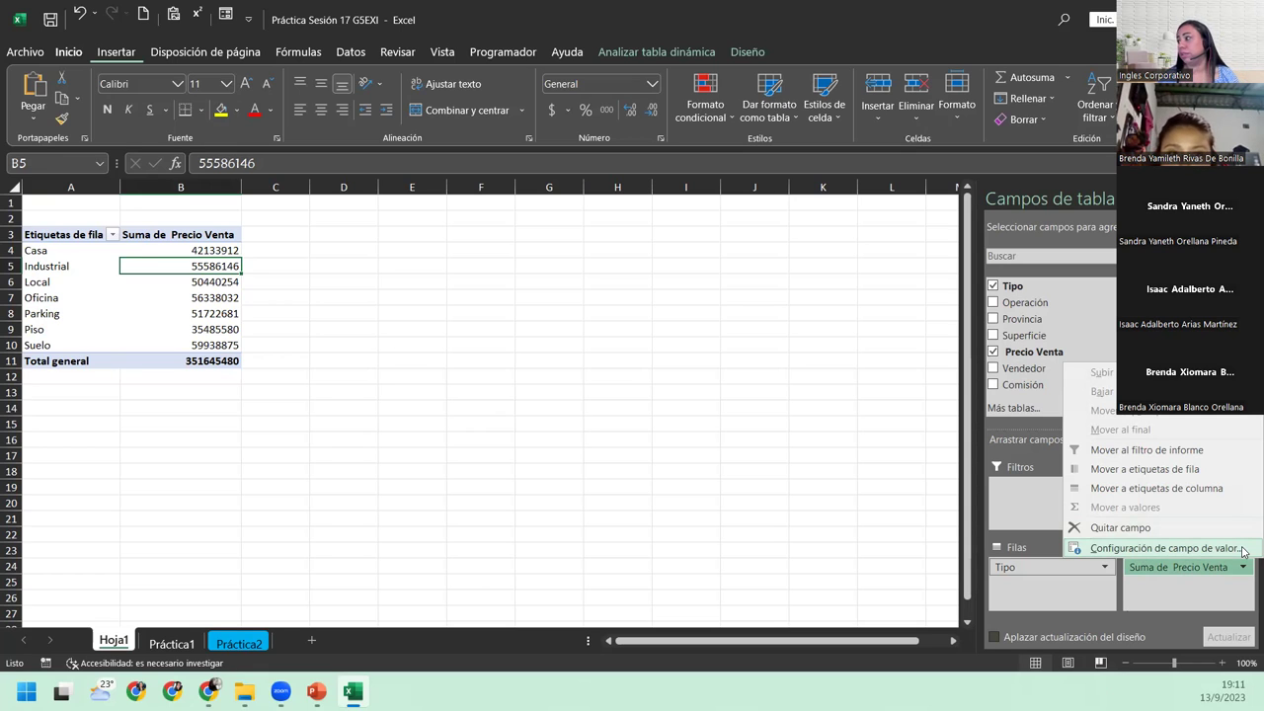
pyautogui.click(1166, 548)
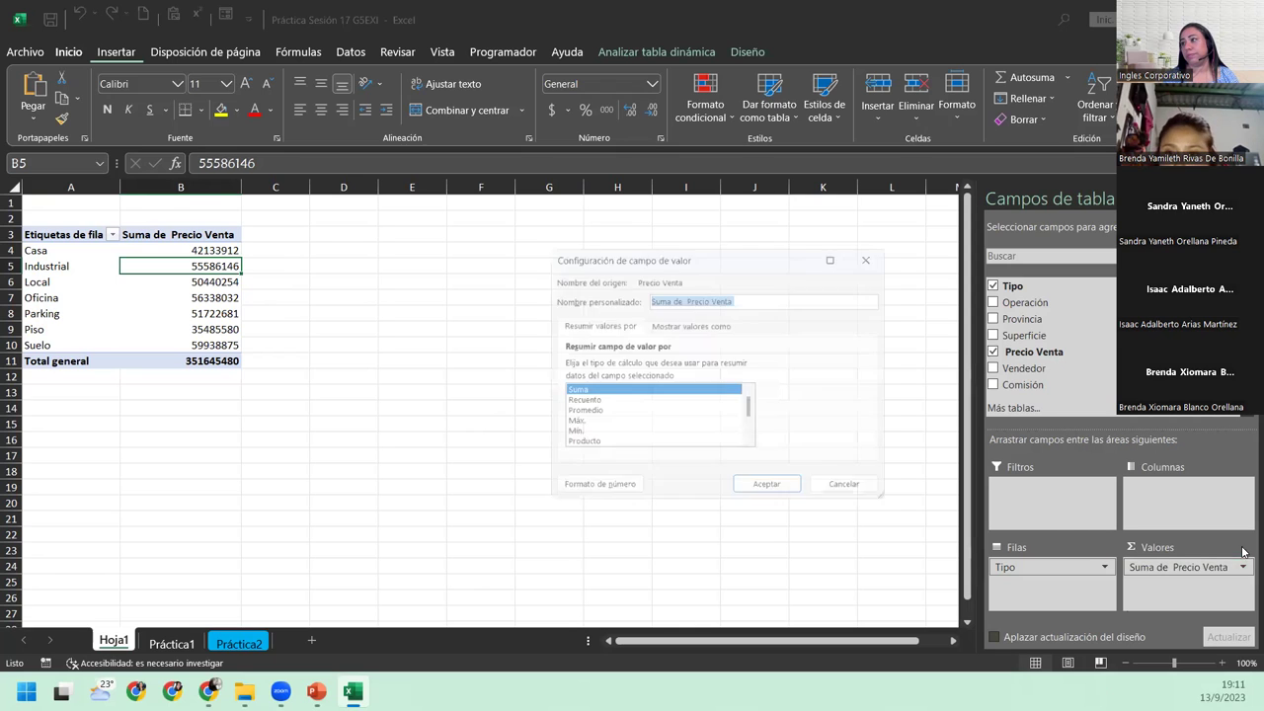
pyautogui.moveTo(723, 259); pyautogui.dragTo(596, 259)
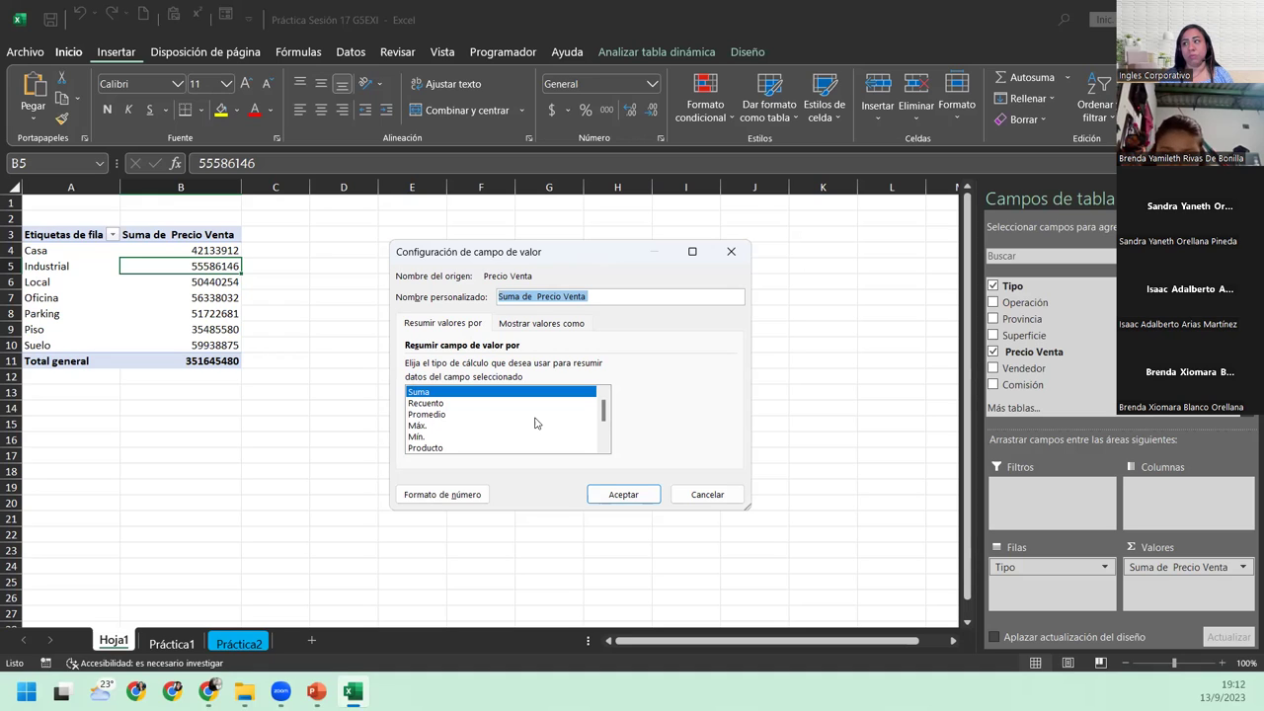
pyautogui.scroll(-2, 580, 416)
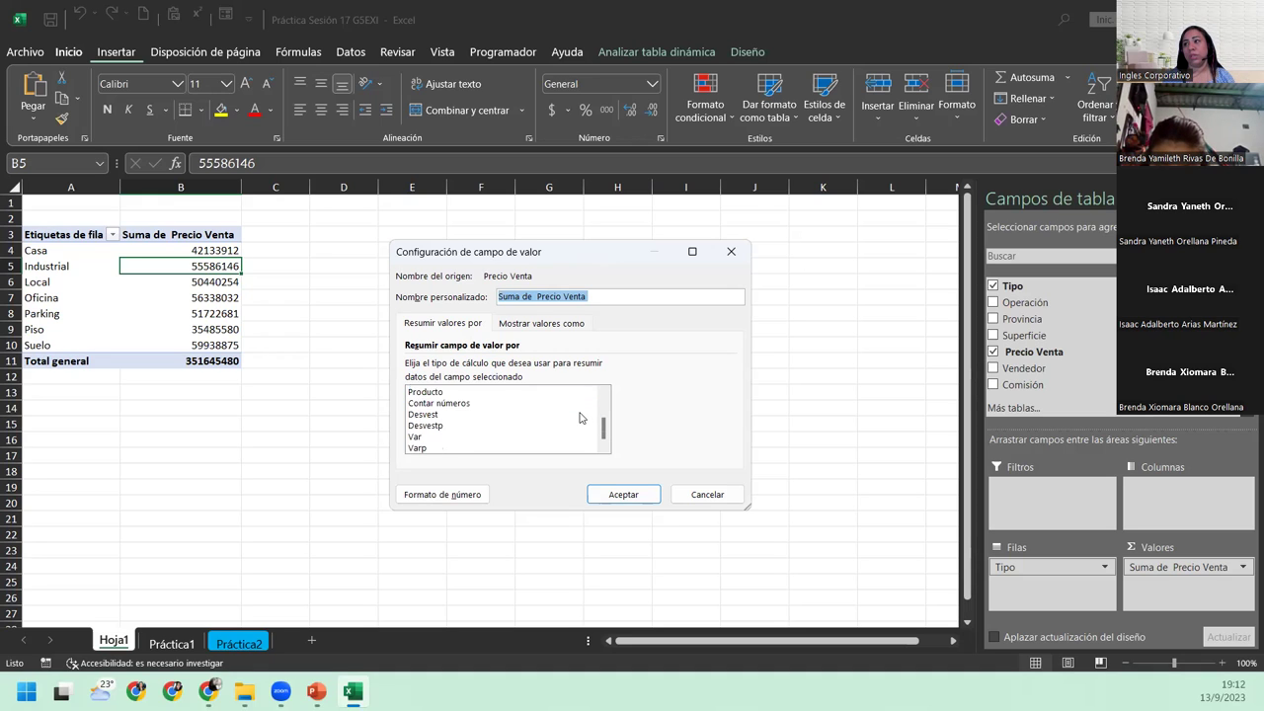
pyautogui.scroll(2, 580, 416)
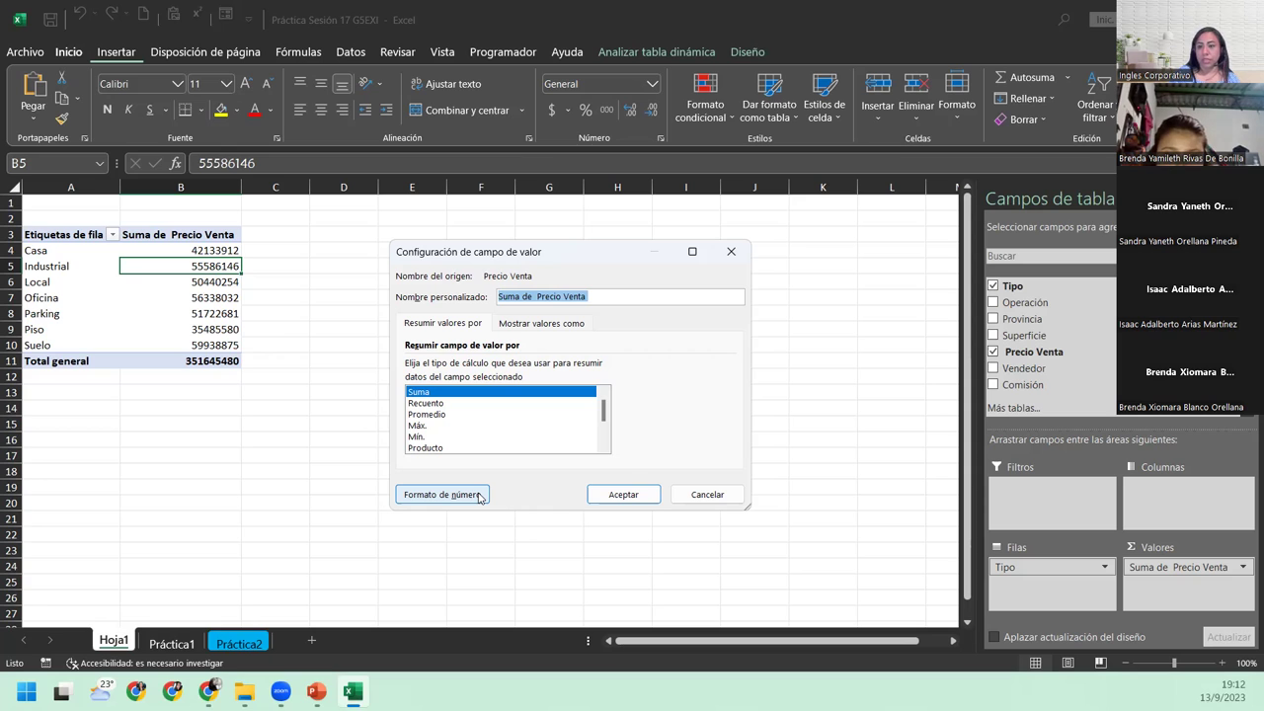
# - Give Precio Venta a Contabilidad format with 2 decimals and the $ Español (El Salvador) symbol
pyautogui.click(480, 497)
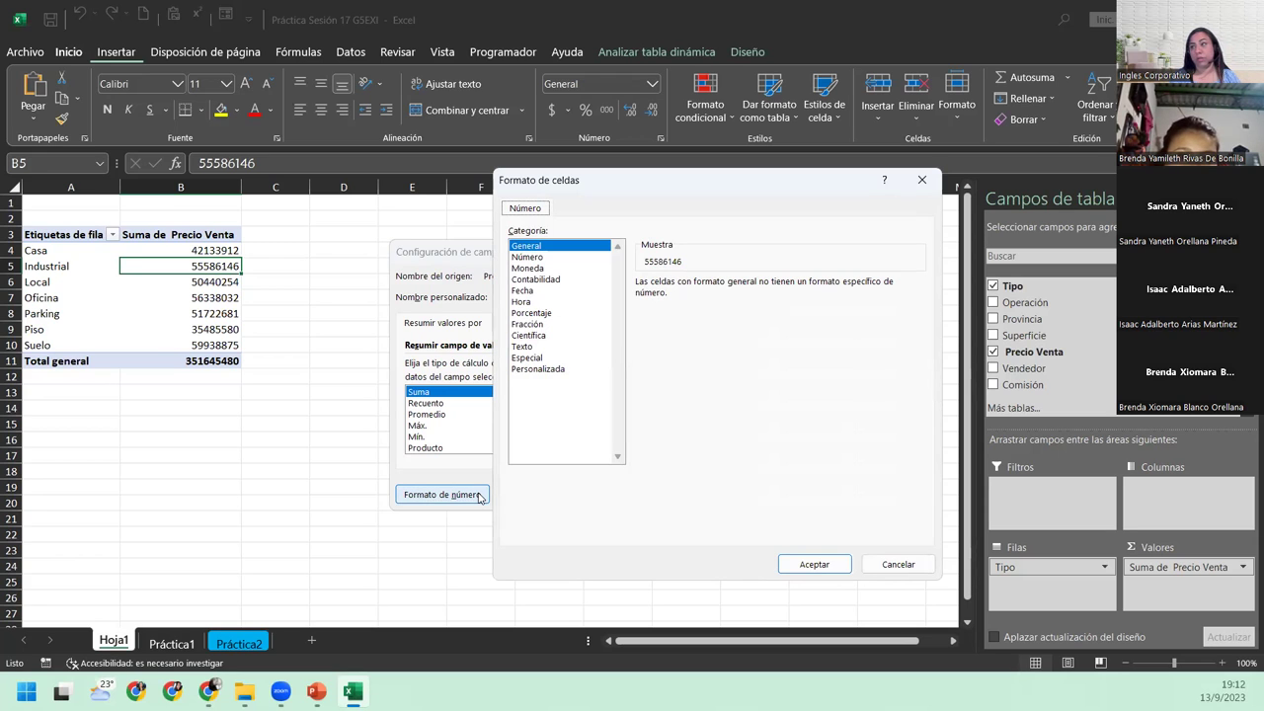
pyautogui.click(563, 283)
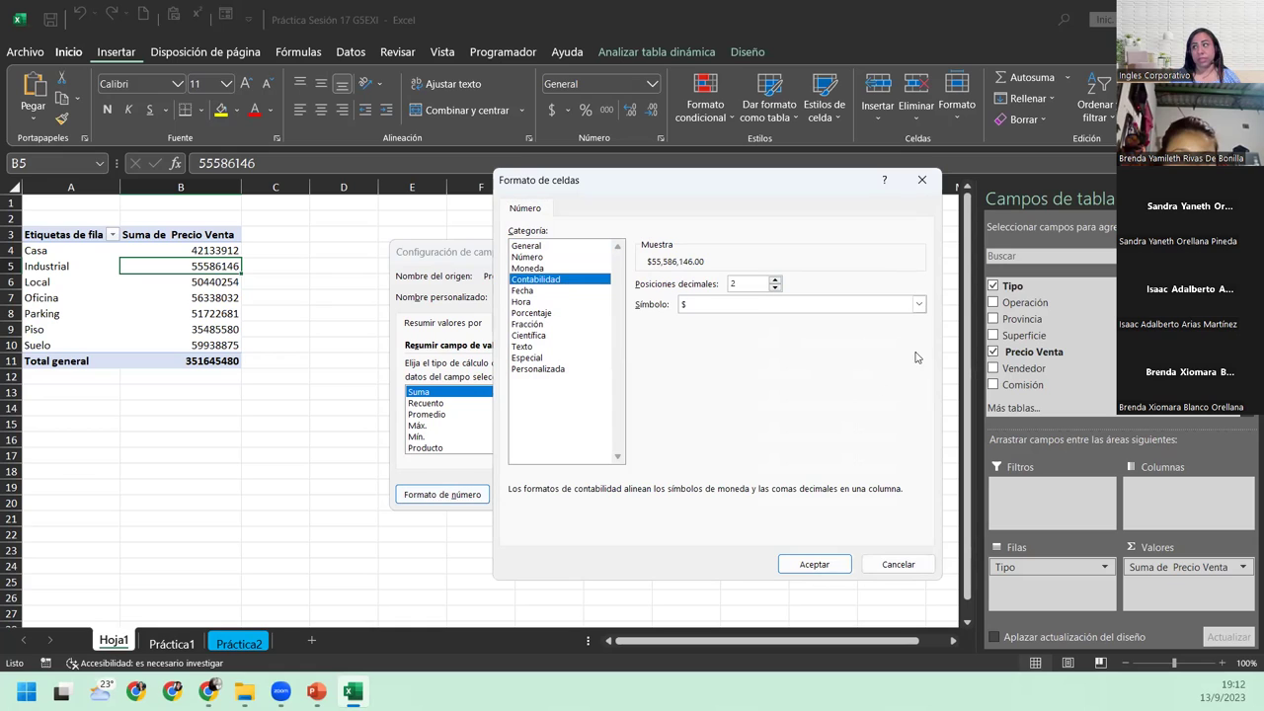
pyautogui.click(918, 305)
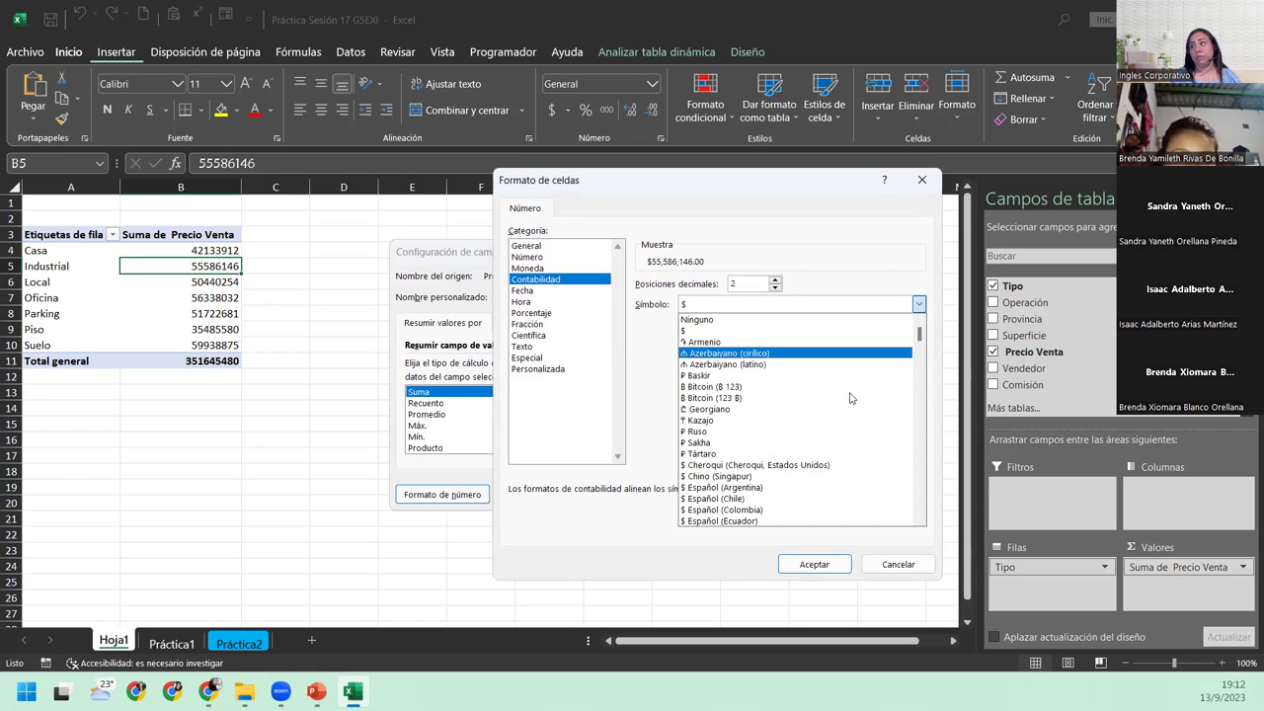
pyautogui.scroll(-1, 829, 497)
pyautogui.scroll(-1, 829, 497)
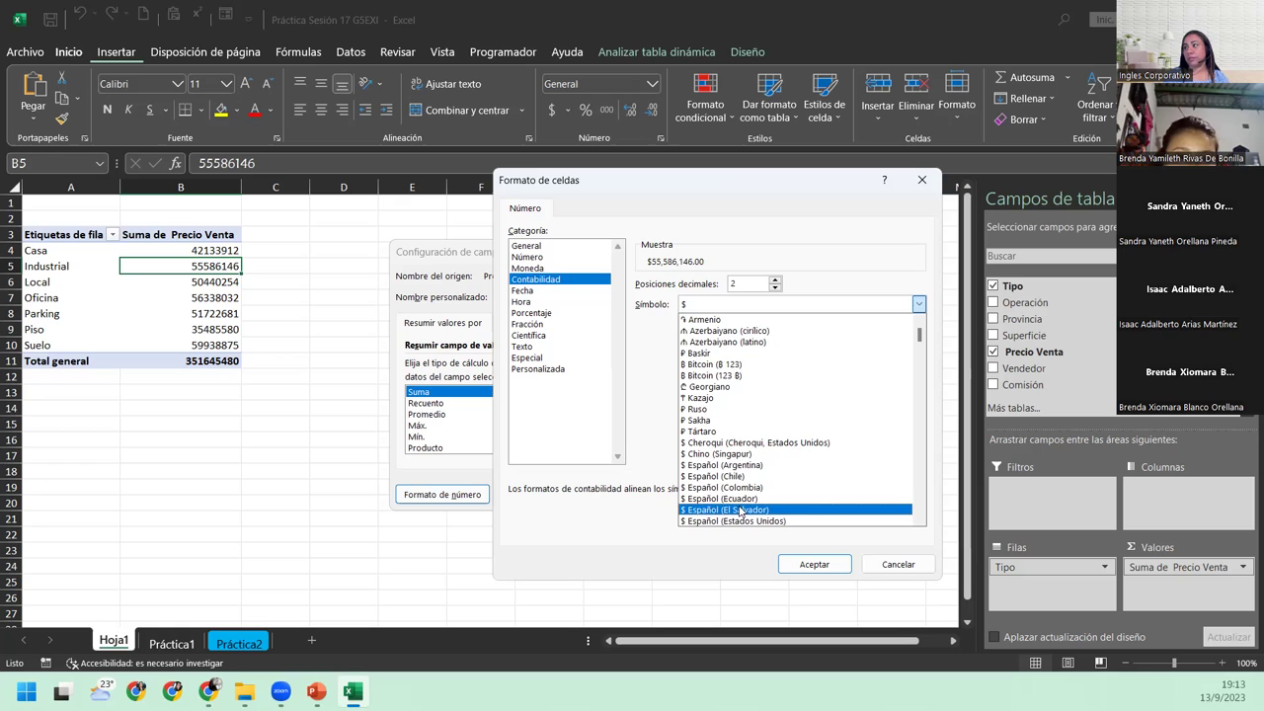
pyautogui.click(740, 510)
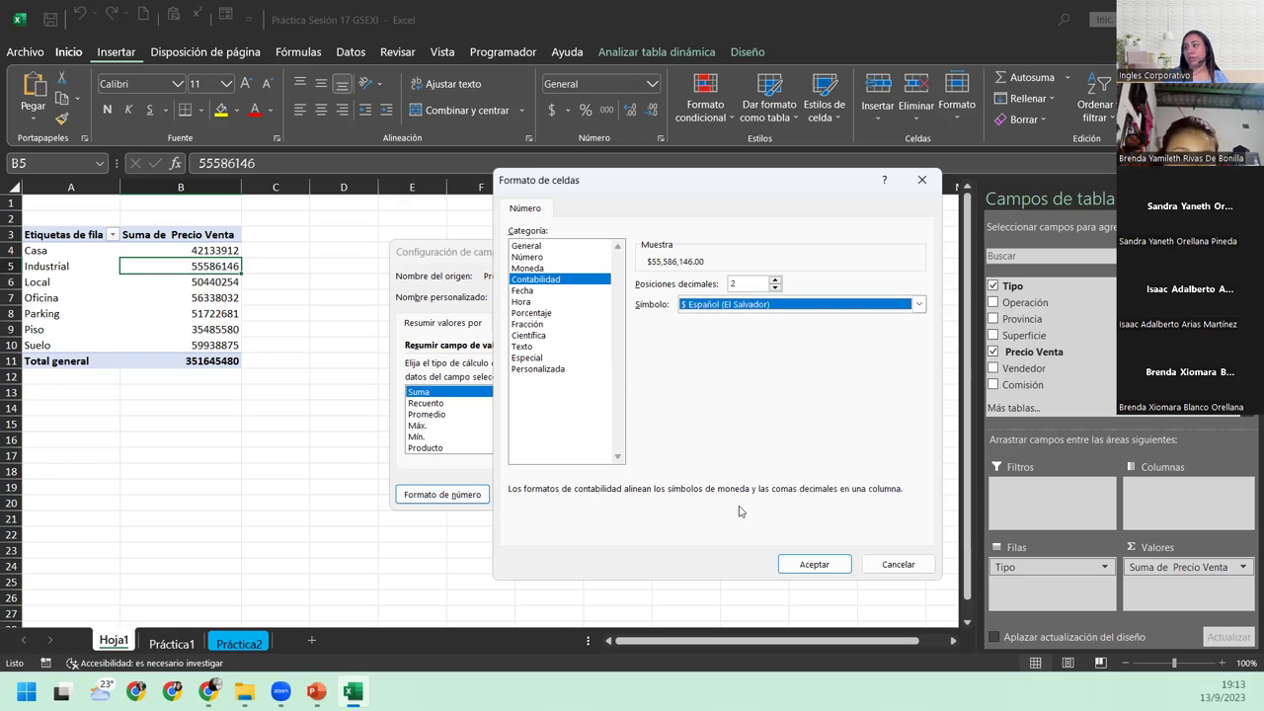
pyautogui.click(808, 562)
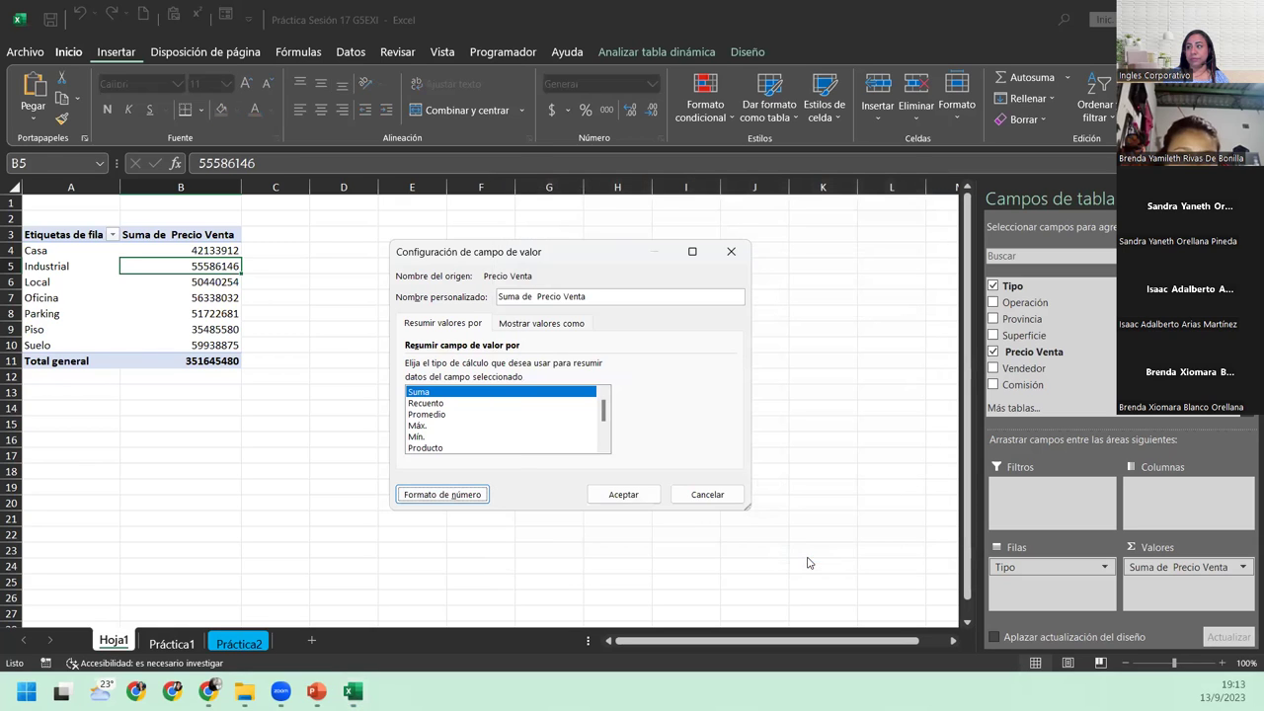
# - Apply the accounting format so the pivot shows sums like a $ 351,645,480.00 Total general
pyautogui.click(624, 494)
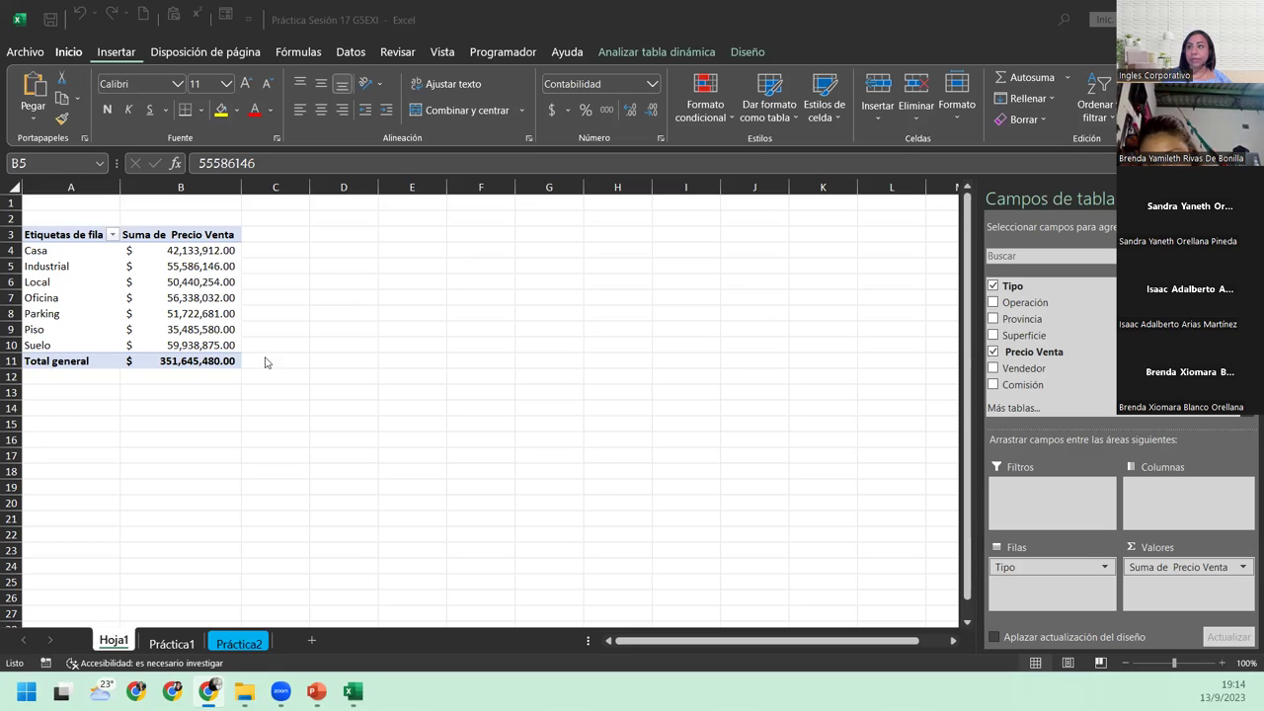
# - Change the Precio Venta value field from Suma to Promedio to show the average sale price per Tipo
pyautogui.click(1243, 568)
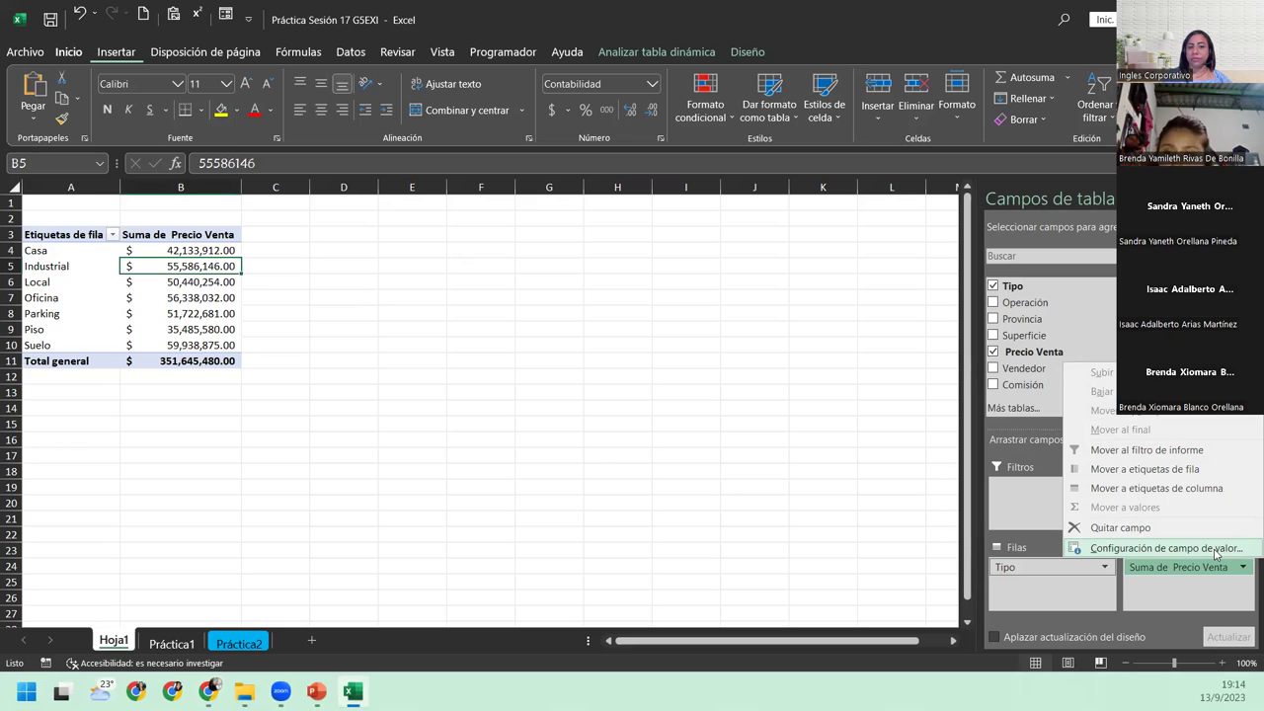
pyautogui.click(1215, 549)
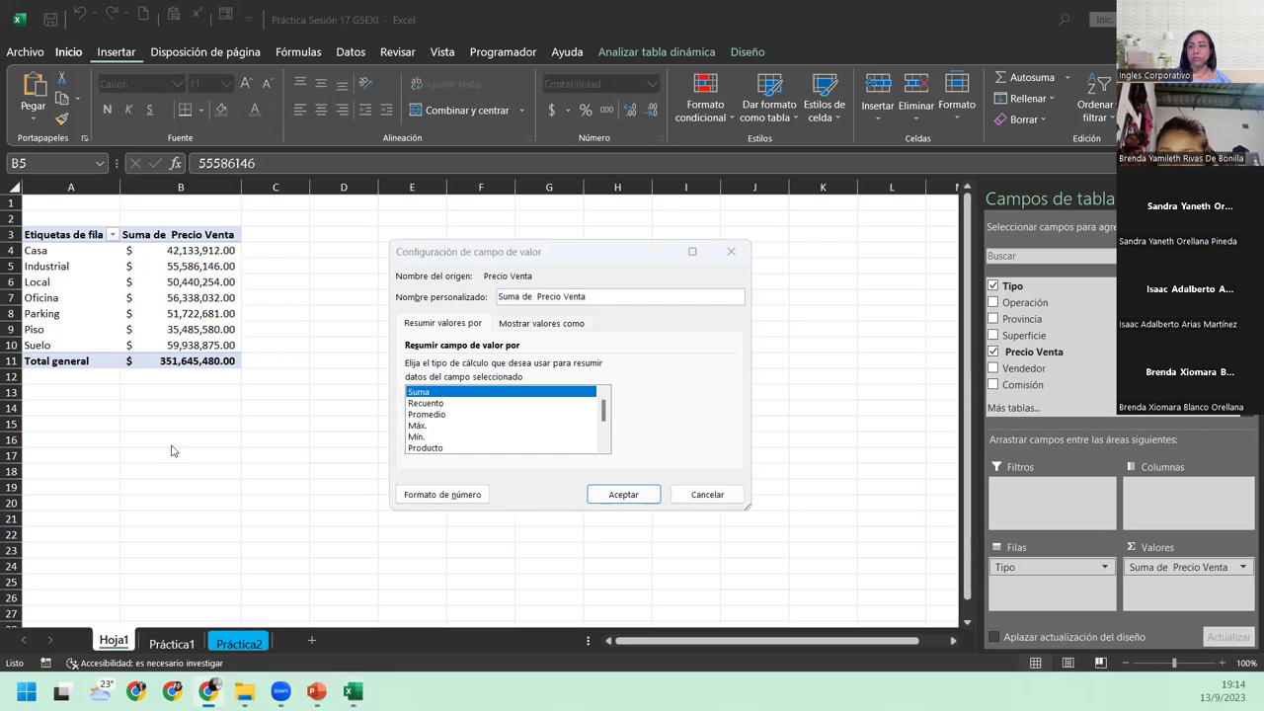
pyautogui.click(425, 415)
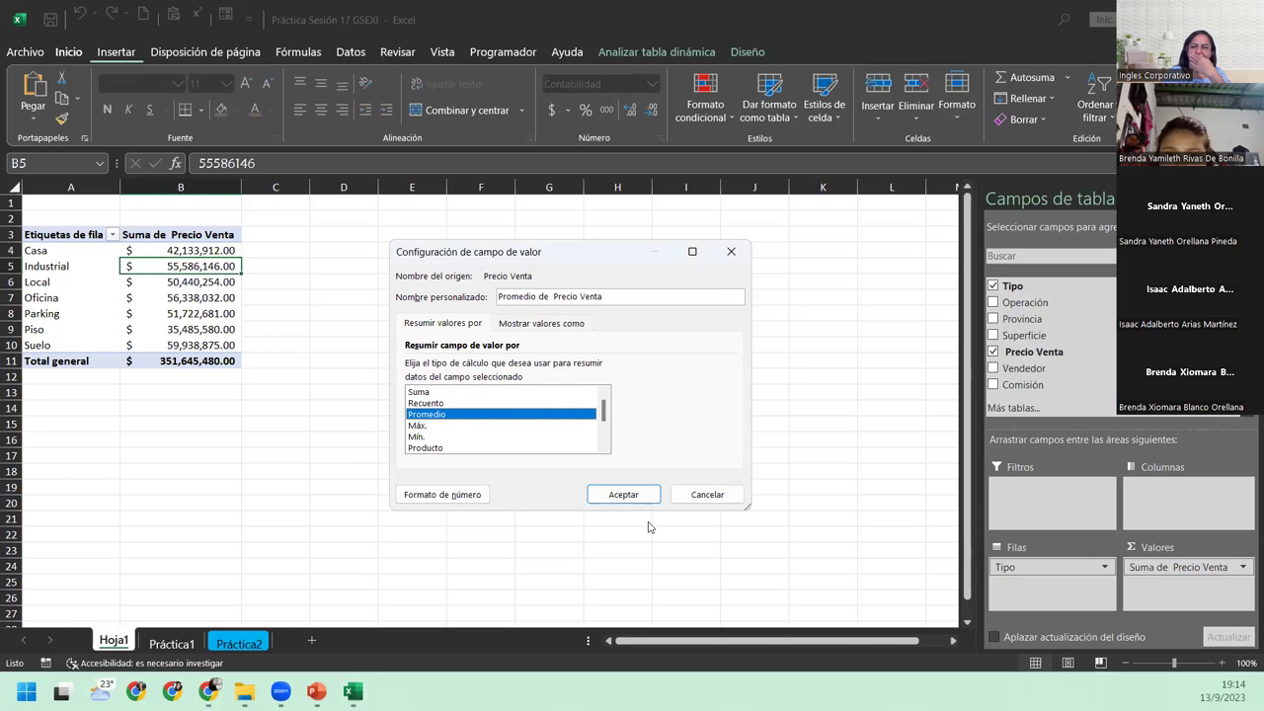
pyautogui.click(623, 494)
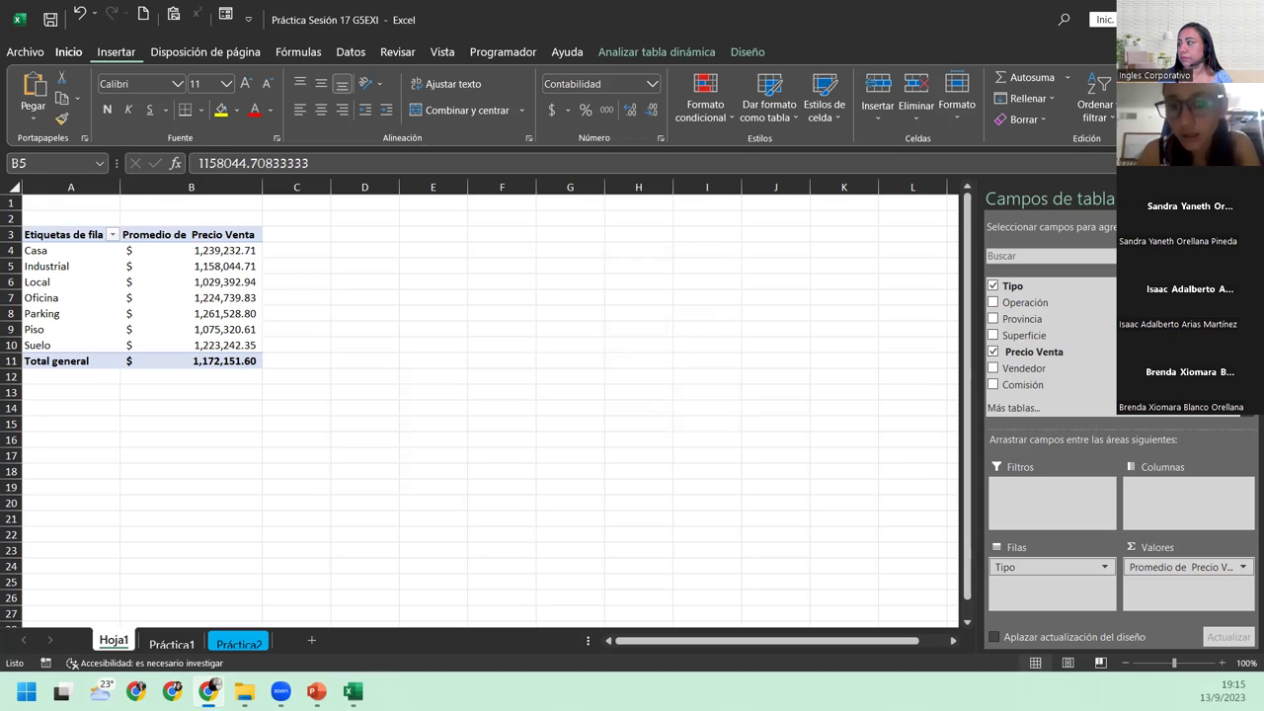
pyautogui.click(1244, 568)
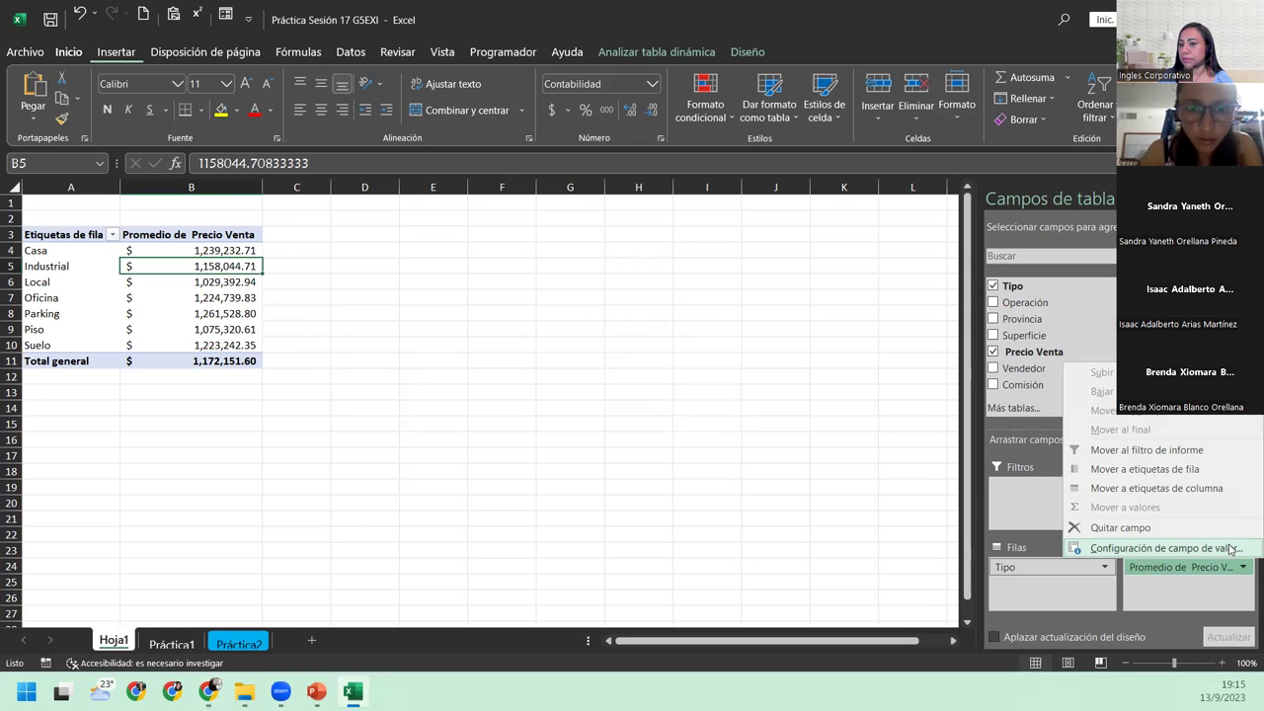
pyautogui.click(1229, 549)
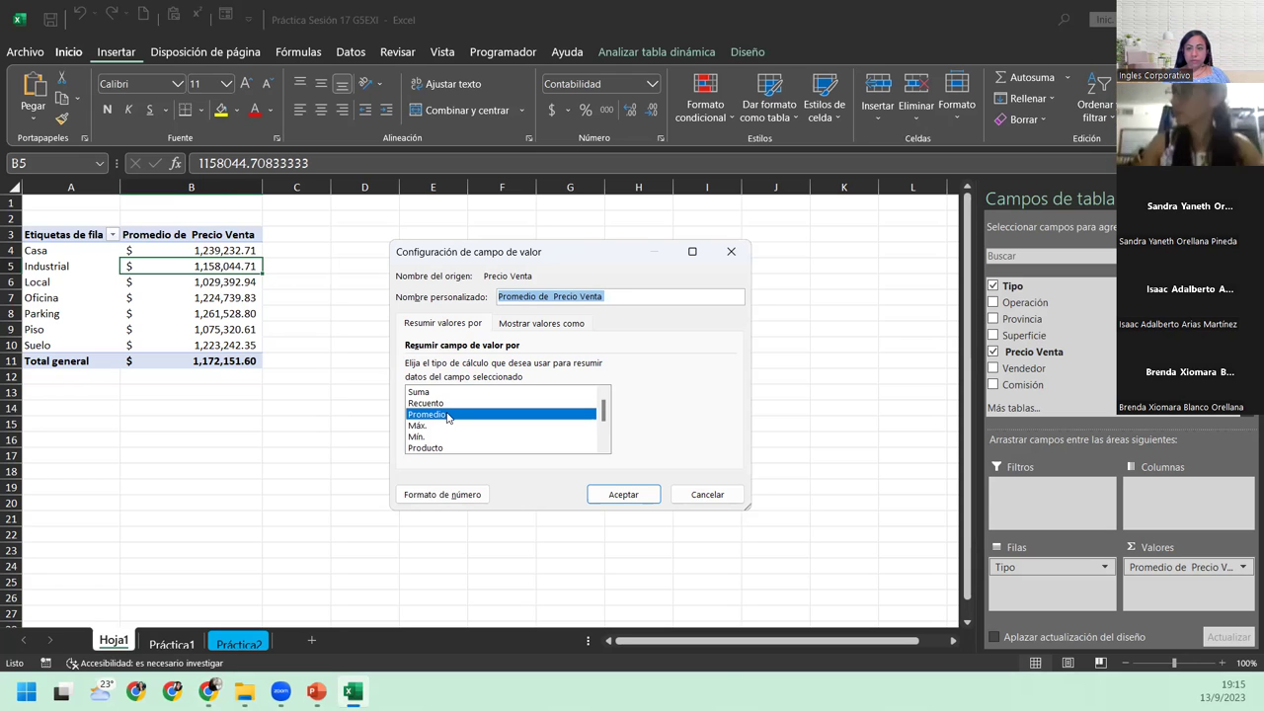
pyautogui.click(606, 494)
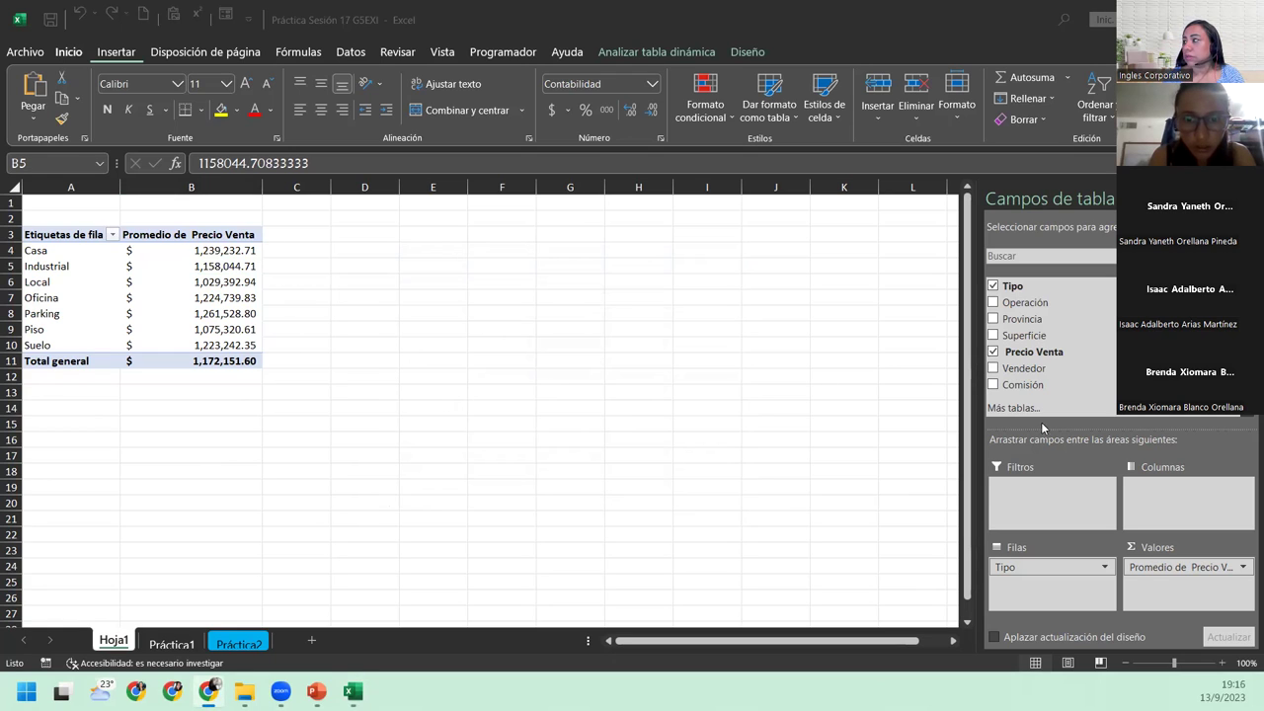
# - Reopen the Promedio de Precio Venta field settings and confirm averaging per Tipo, e.g. Casa $ 1,239,232.71
pyautogui.click(1199, 565)
pyautogui.click(1199, 565)
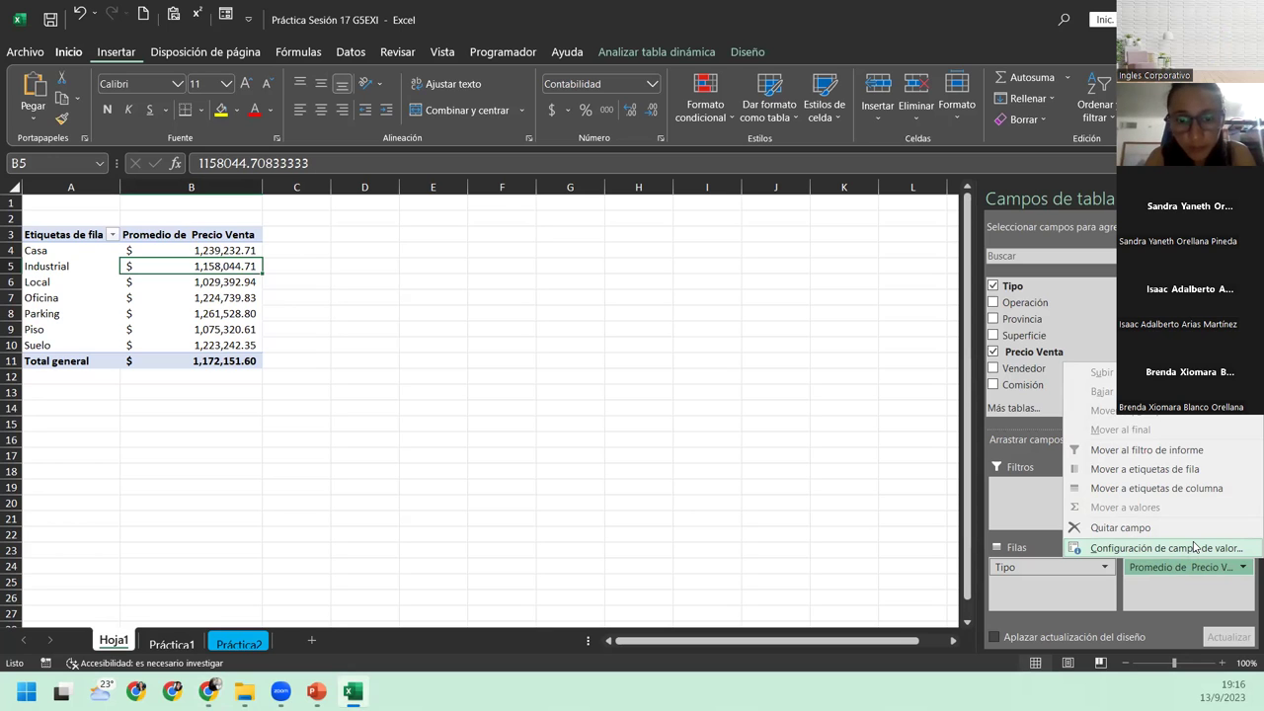
pyautogui.click(1194, 548)
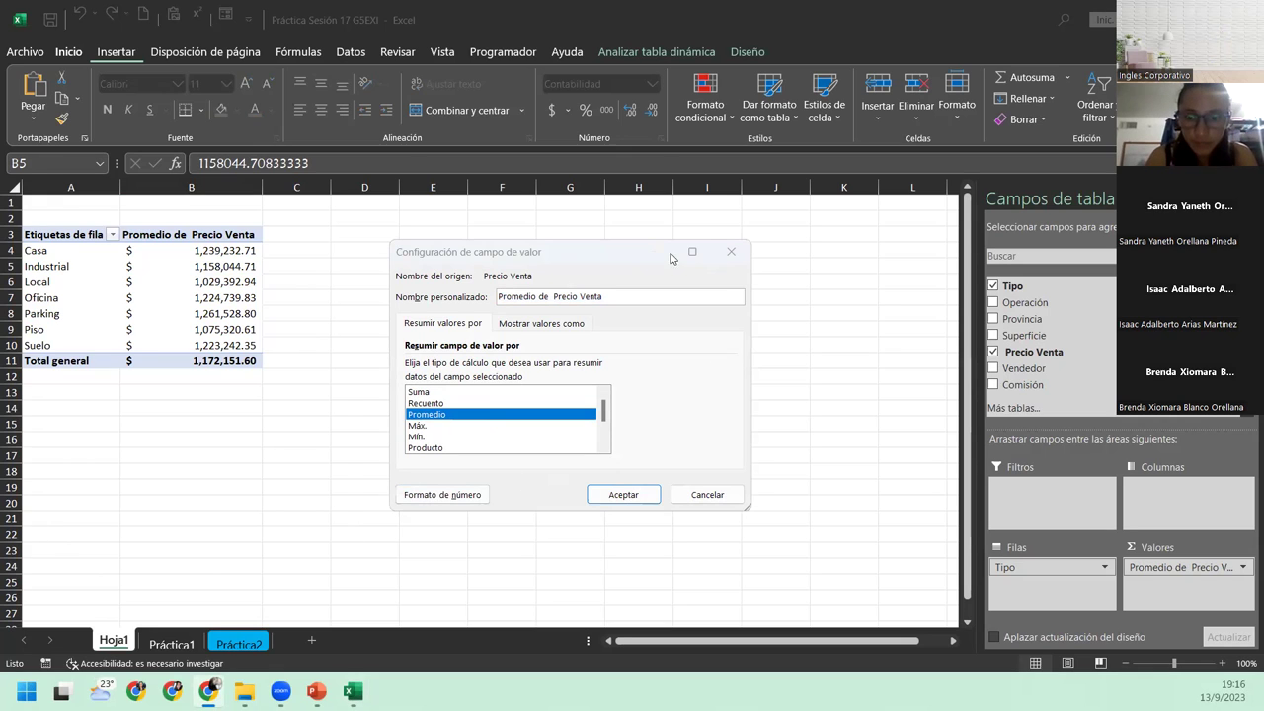
pyautogui.click(624, 496)
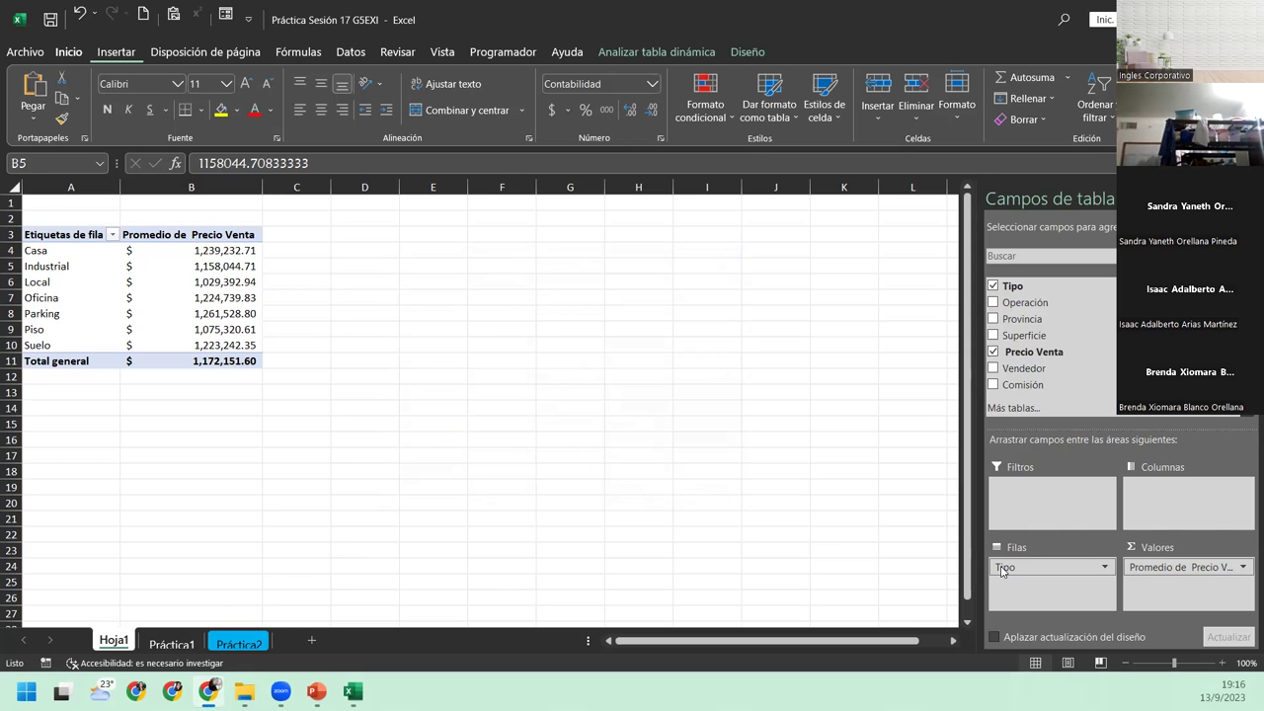
# - Select the Tipo row labels in the Hoja1 pivot, from Industrial down to Suelo
pyautogui.click(59, 268)
pyautogui.click(61, 266)
pyautogui.click(71, 284)
pyautogui.click(73, 313)
pyautogui.click(73, 328)
pyautogui.click(73, 345)
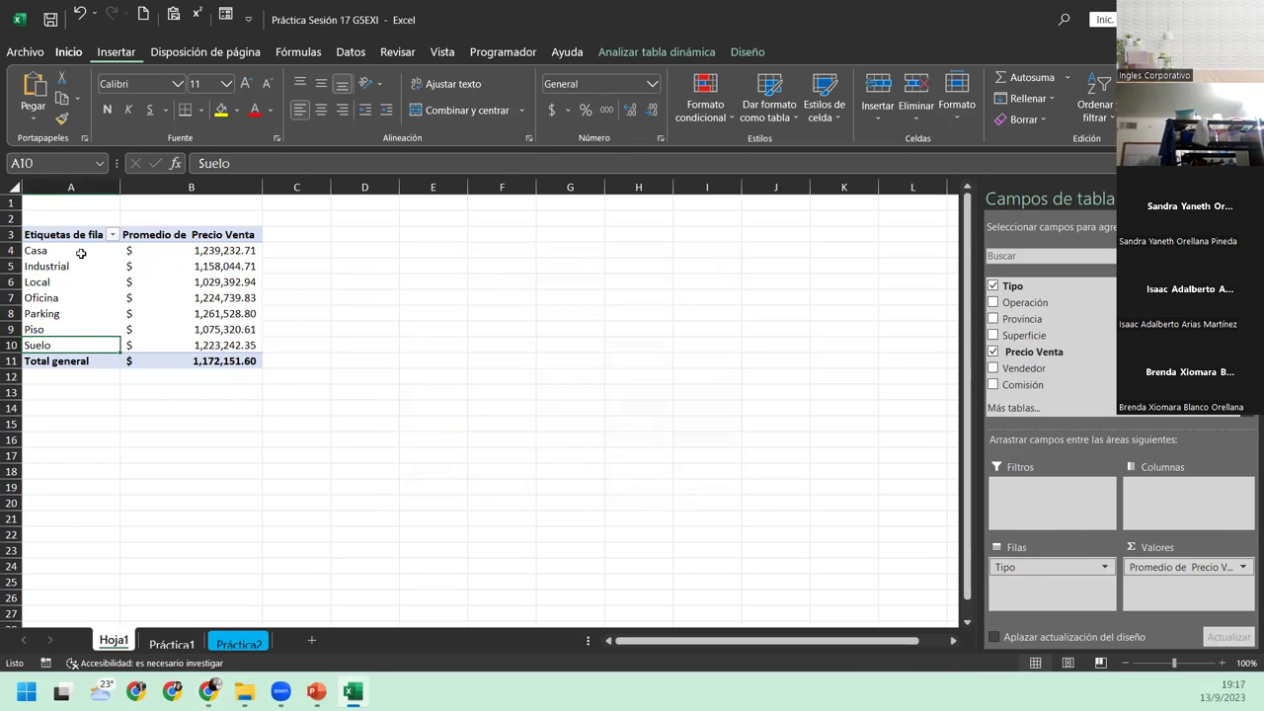
# - Compare the Práctica1 data with the Hoja1 pivot, ending on the Práctica1 sheet
pyautogui.click(182, 647)
pyautogui.click(124, 641)
pyautogui.moveTo(1200, 568); pyautogui.dragTo(1157, 513)
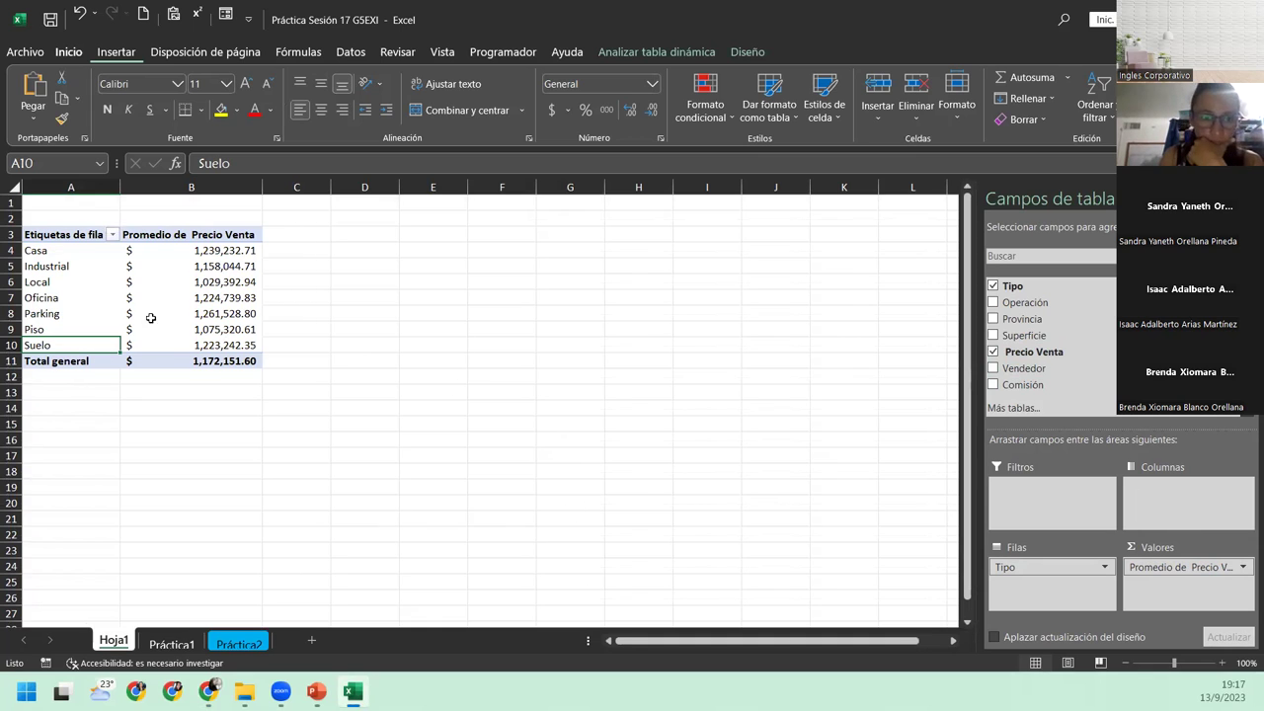
pyautogui.click(71, 271)
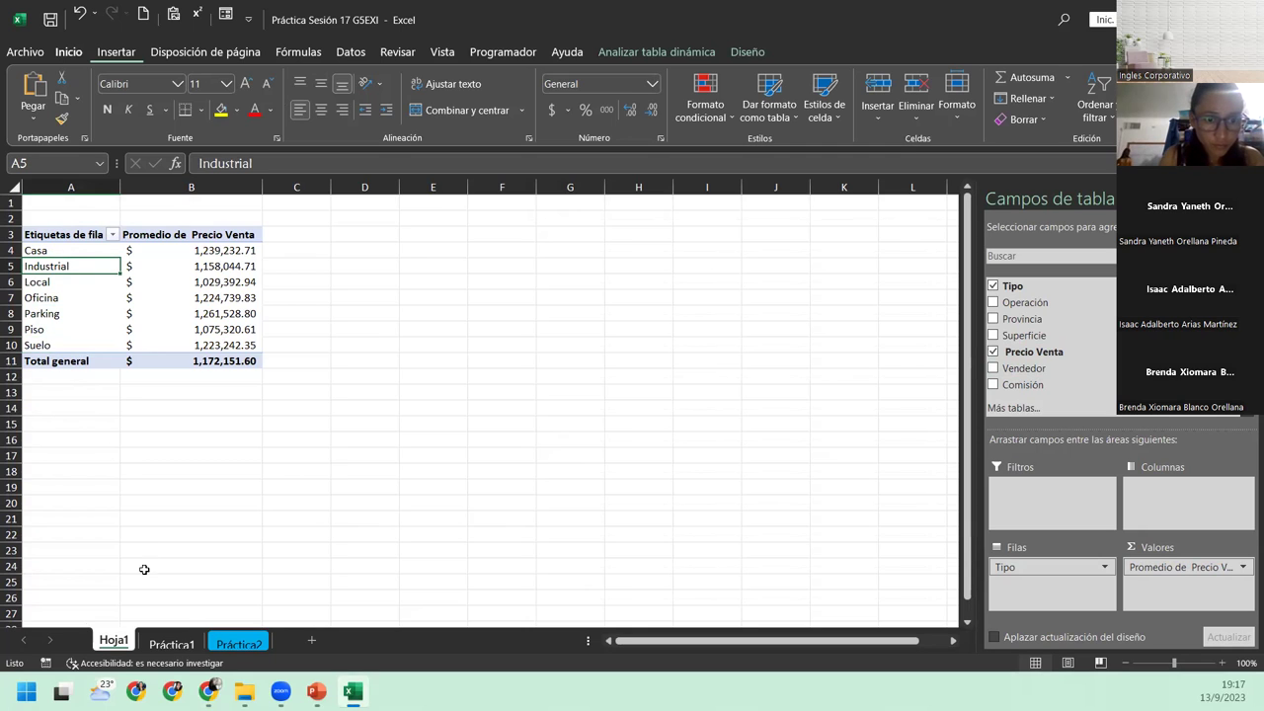
pyautogui.click(172, 644)
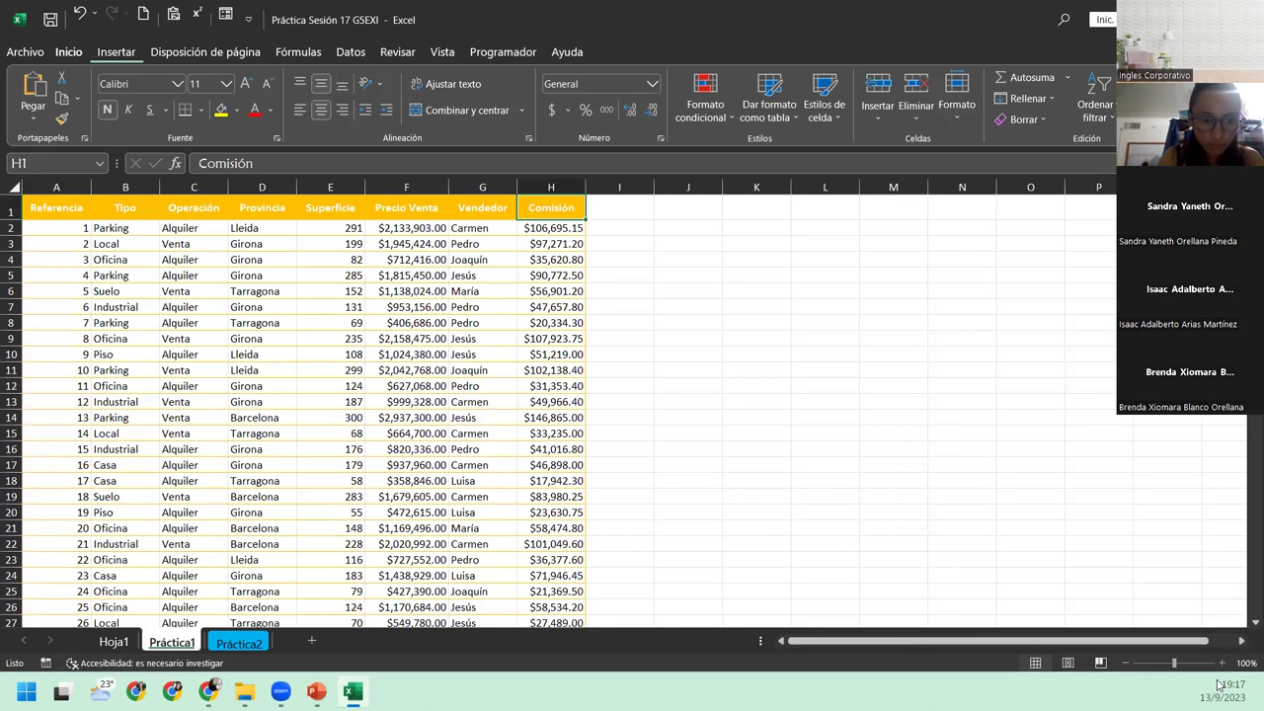
# - Start a new pivot table from the Práctica1 data range $A$1:$H$301
pyautogui.click(155, 273)
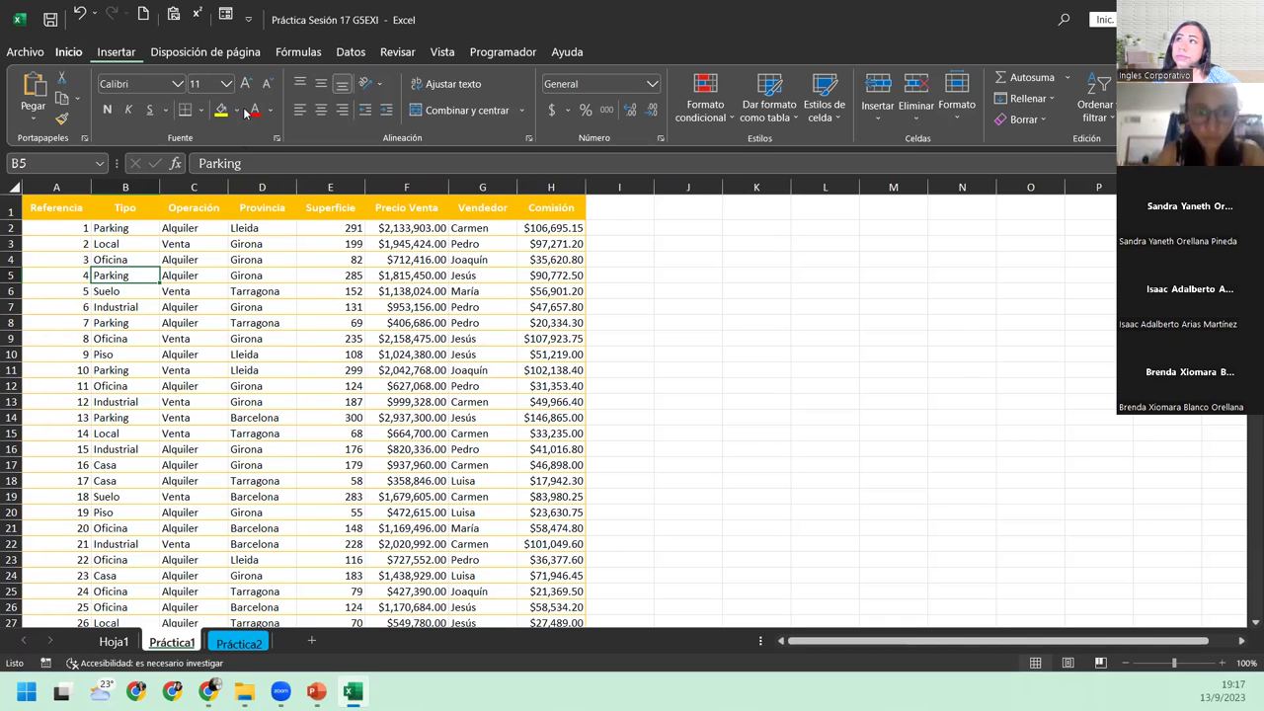
pyautogui.click(127, 56)
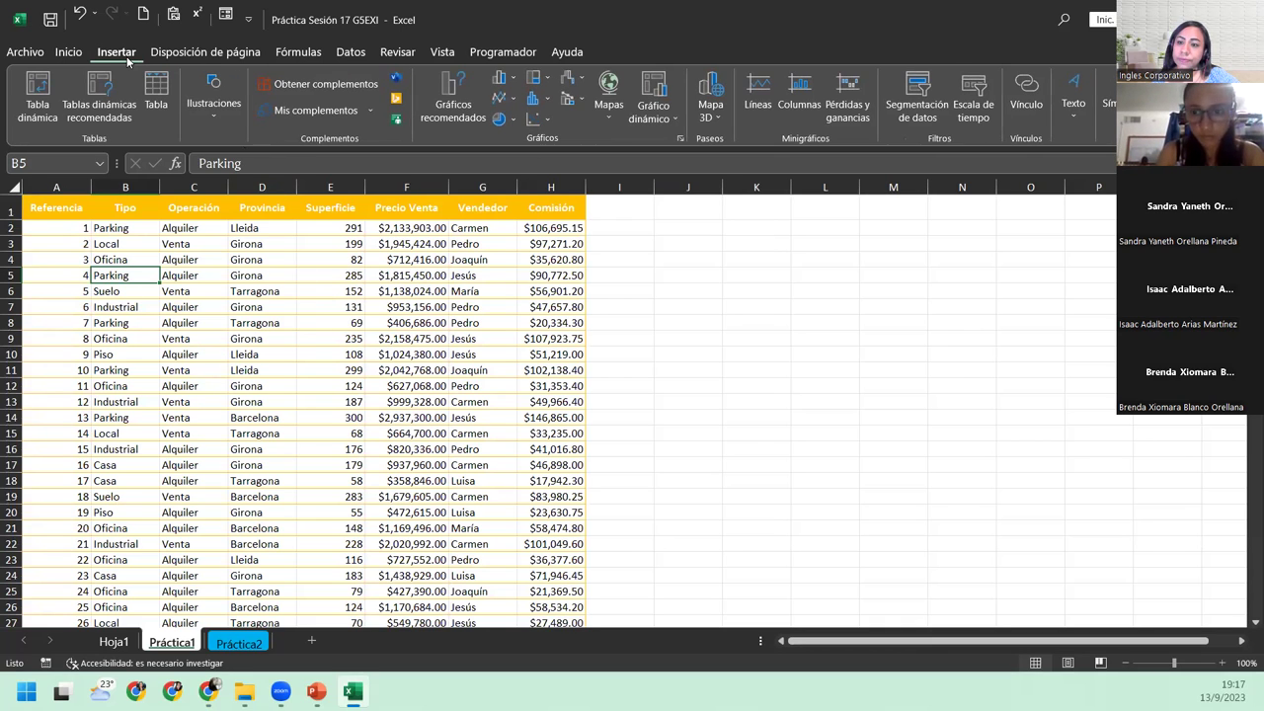
pyautogui.click(40, 99)
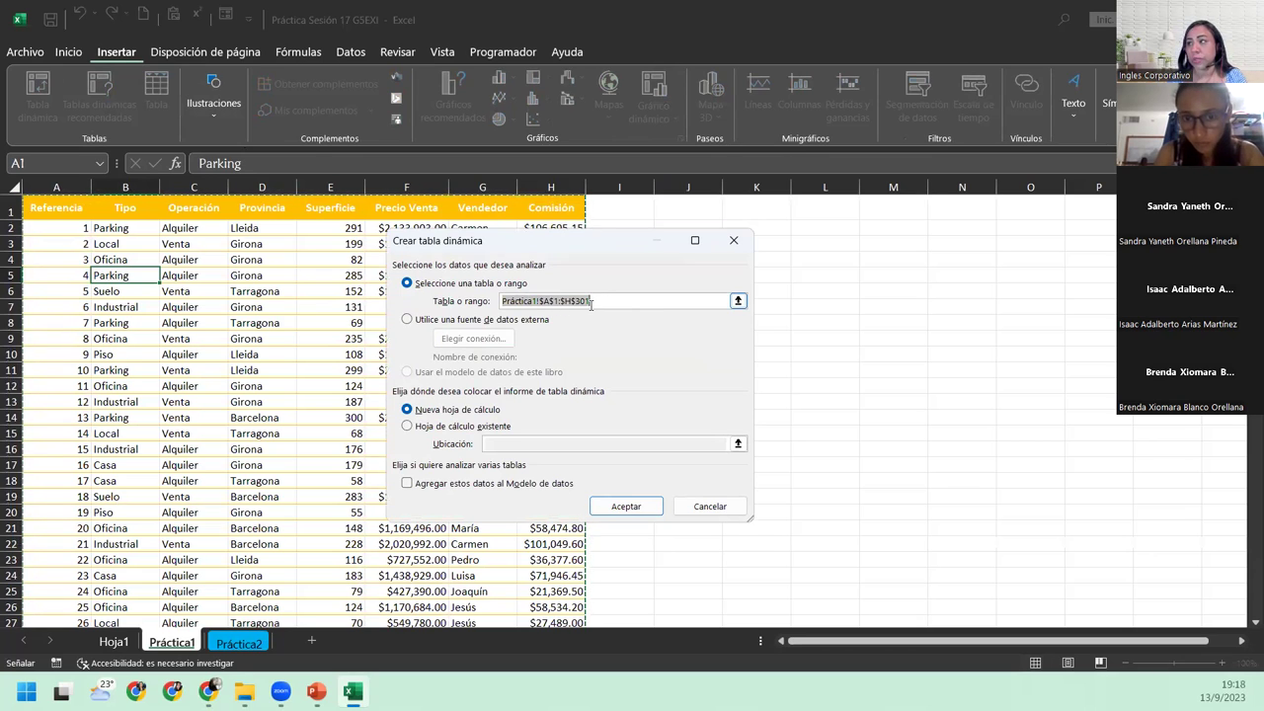
# - Place the second pivot table on the existing Hoja1 sheet at cell A20
pyautogui.click(407, 425)
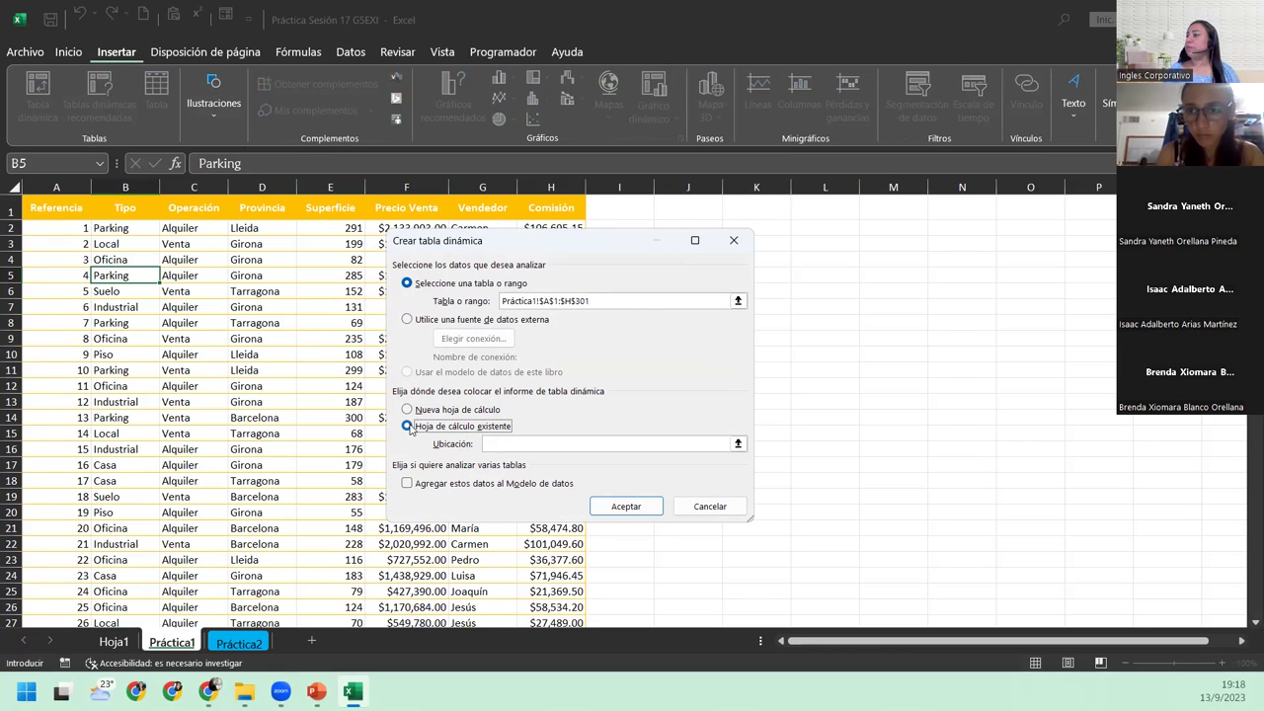
pyautogui.click(491, 443)
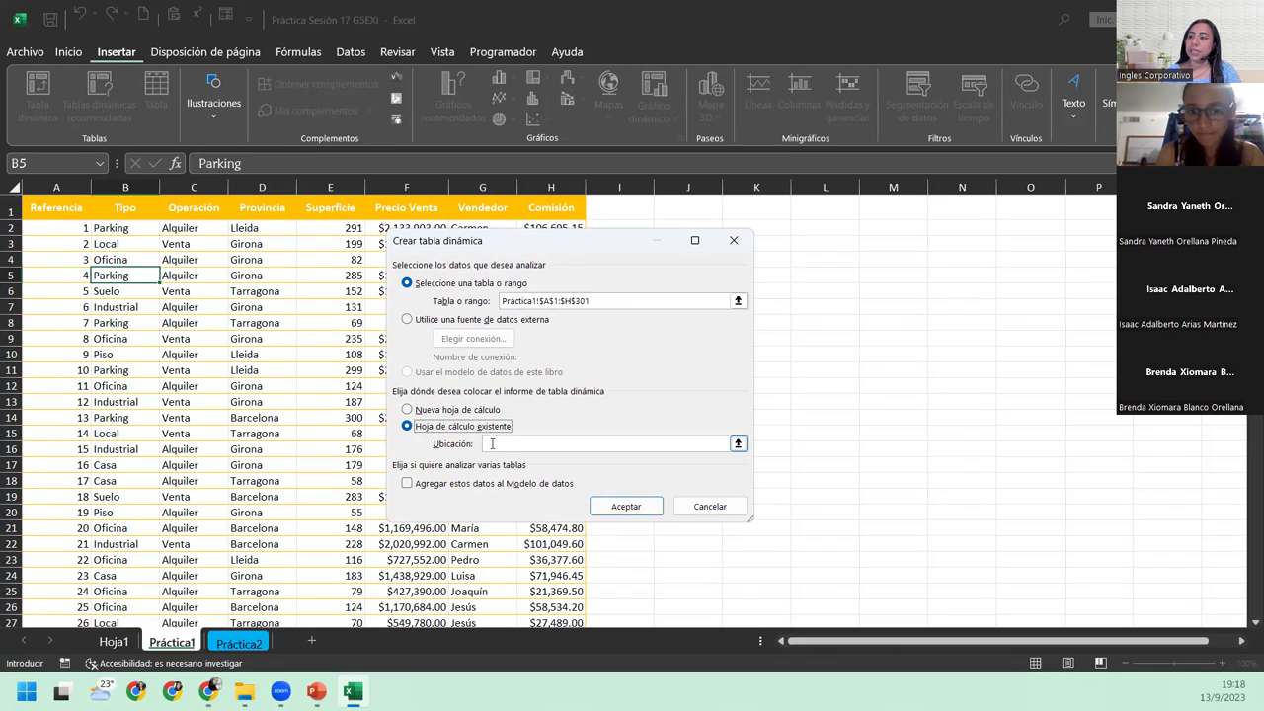
pyautogui.click(492, 443)
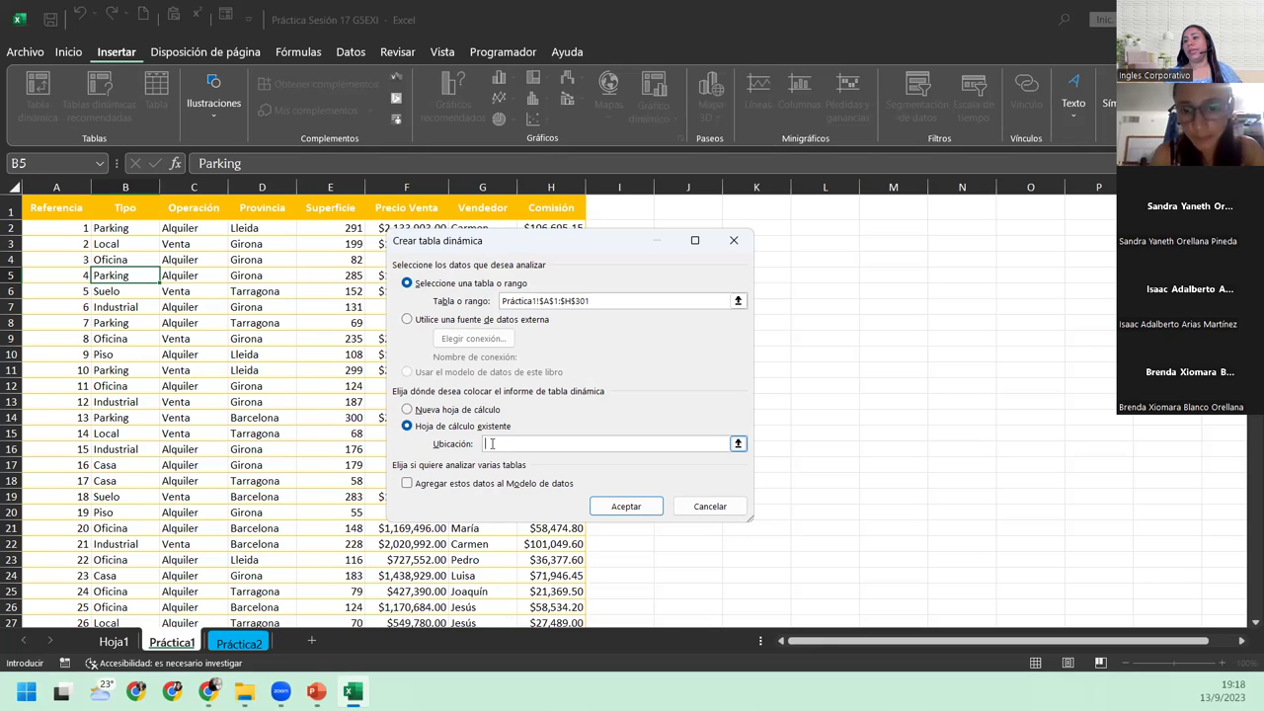
pyautogui.click(114, 642)
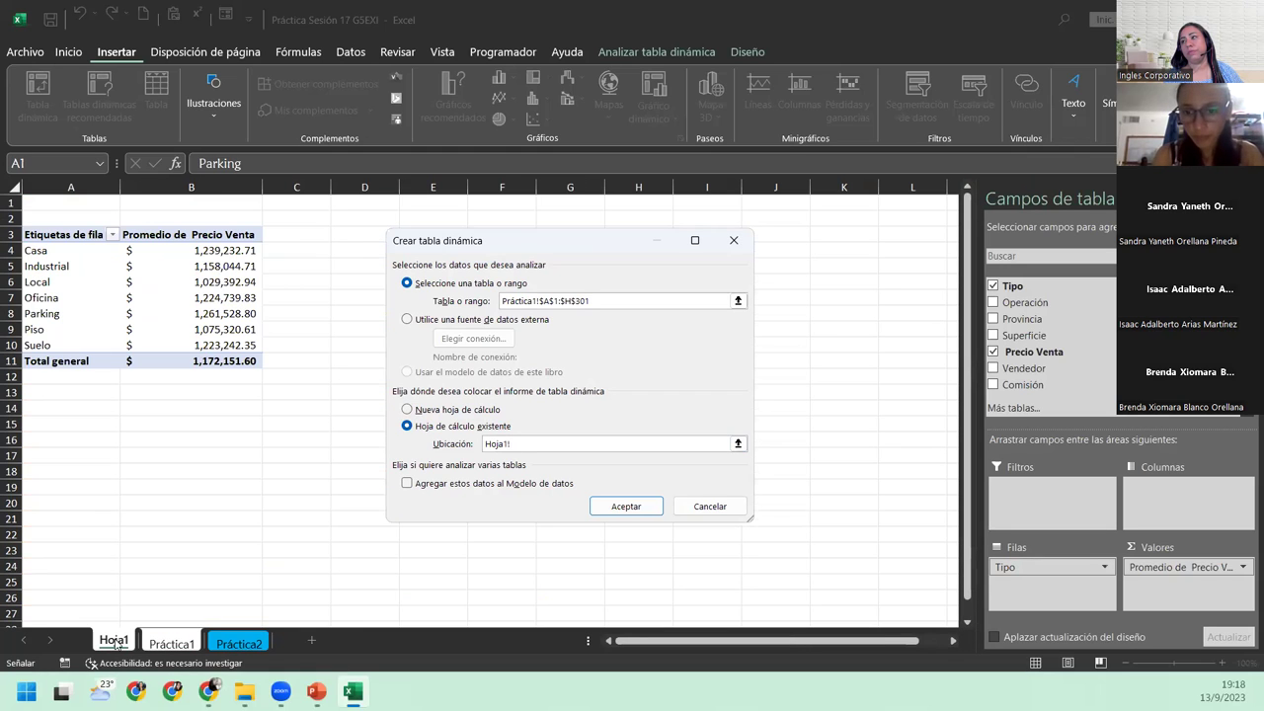
pyautogui.click(50, 503)
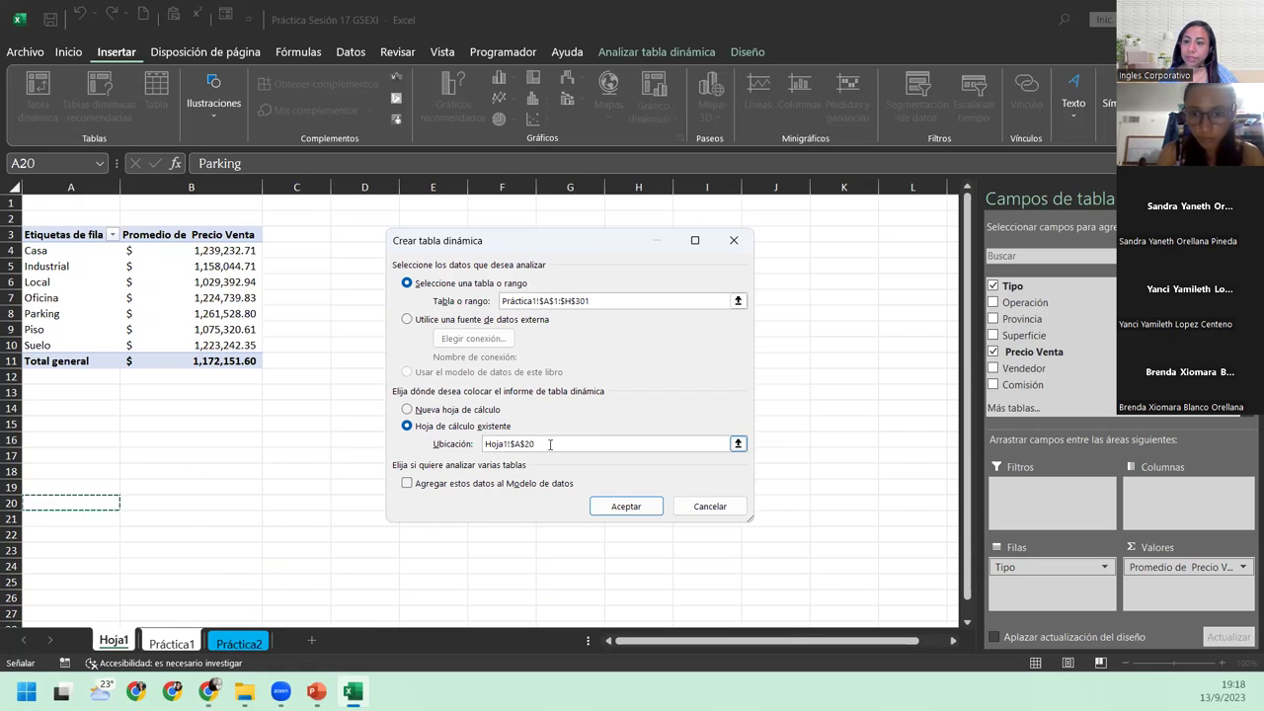
pyautogui.click(625, 505)
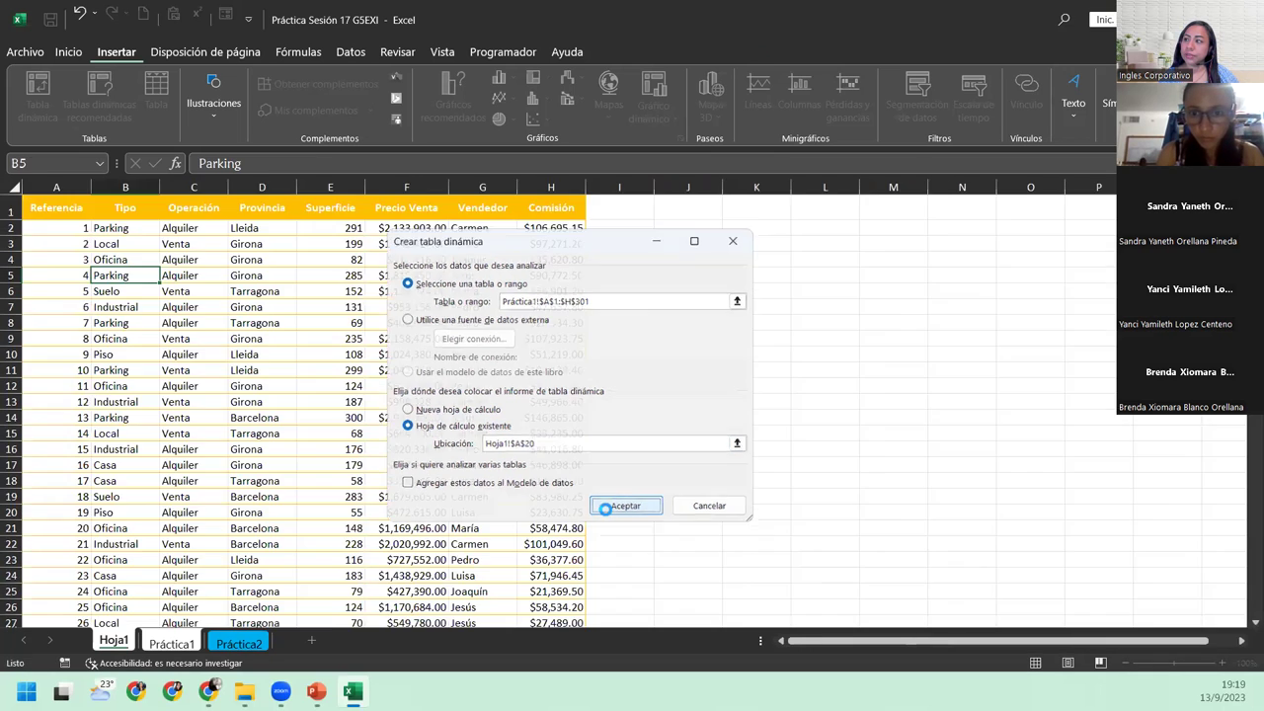
# - Add Provincia to the rows of the A20 pivot, listing Barcelona, Girona, Lleida and Tarragona
pyautogui.scroll(-2, 272, 479)
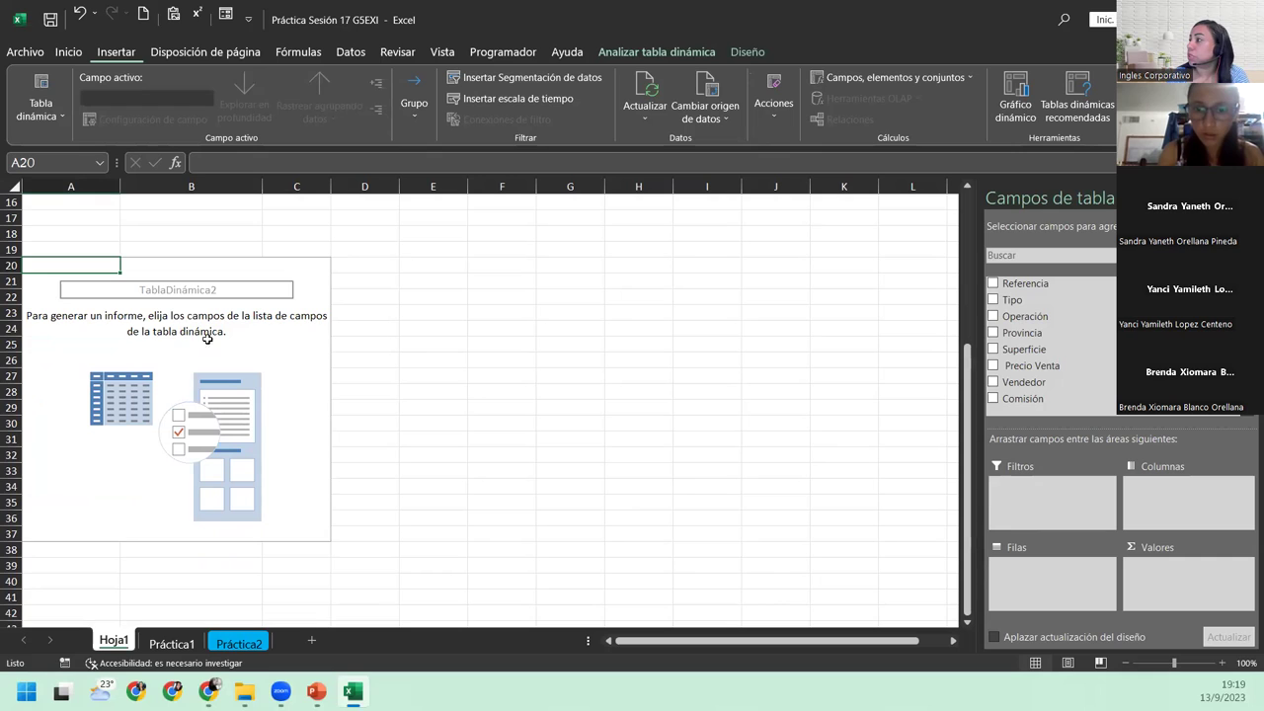
pyautogui.moveTo(1033, 334)
pyautogui.mouseDown()
pyautogui.moveTo(1049, 440)
pyautogui.moveTo(1040, 577)
pyautogui.mouseUp()
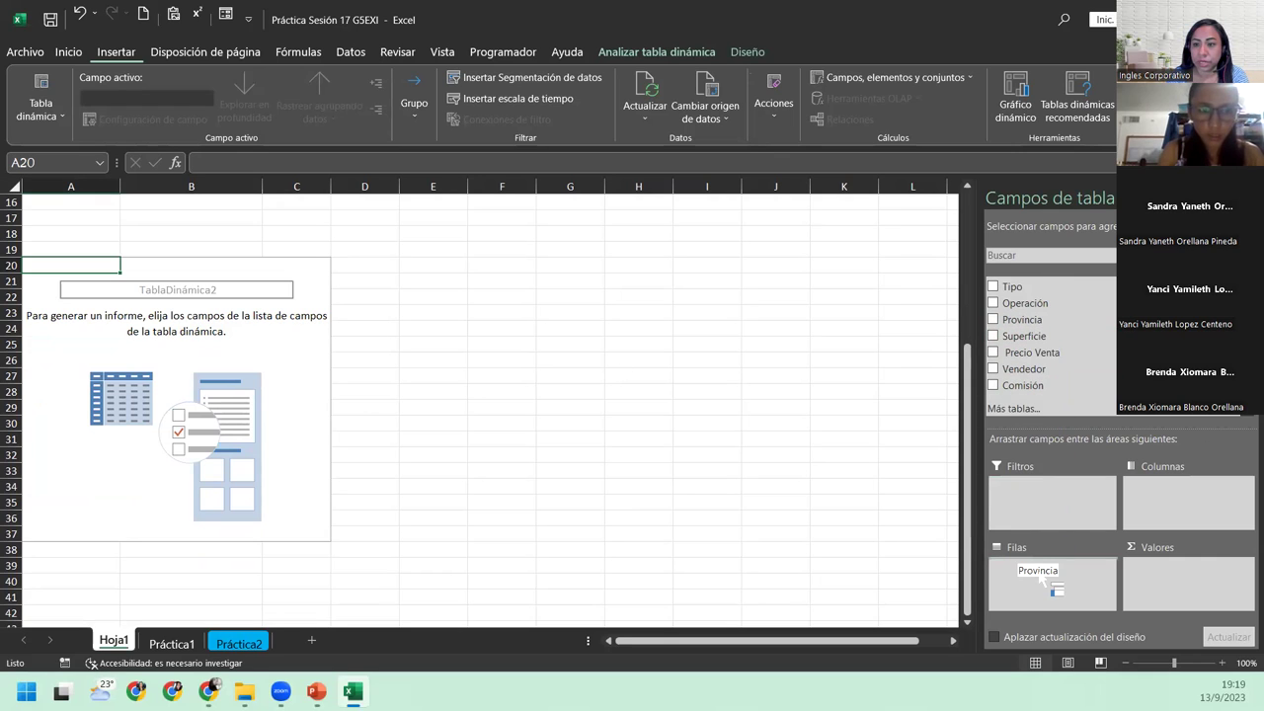
pyautogui.moveTo(1040, 581); pyautogui.dragTo(1039, 575)
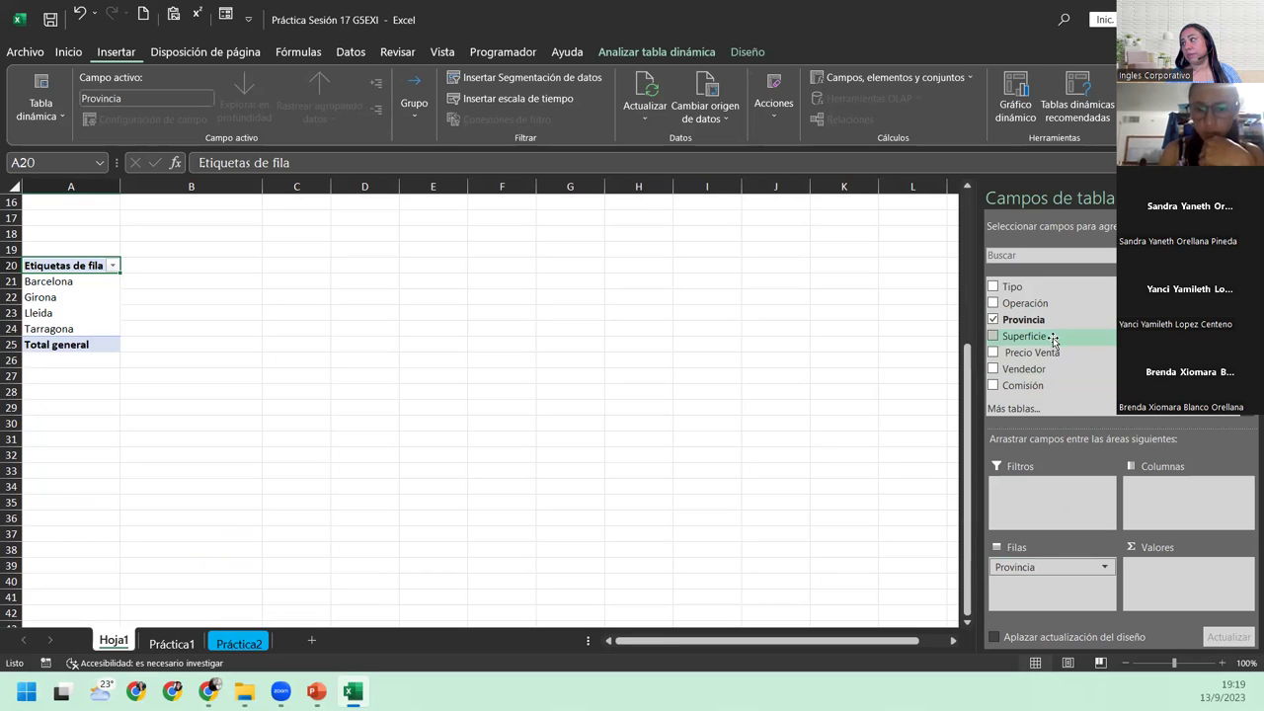
# - Drag Precio Venta into the pivot's Valores area
pyautogui.moveTo(1055, 353)
pyautogui.mouseDown()
pyautogui.moveTo(1113, 416)
pyautogui.moveTo(1175, 581)
pyautogui.mouseUp()
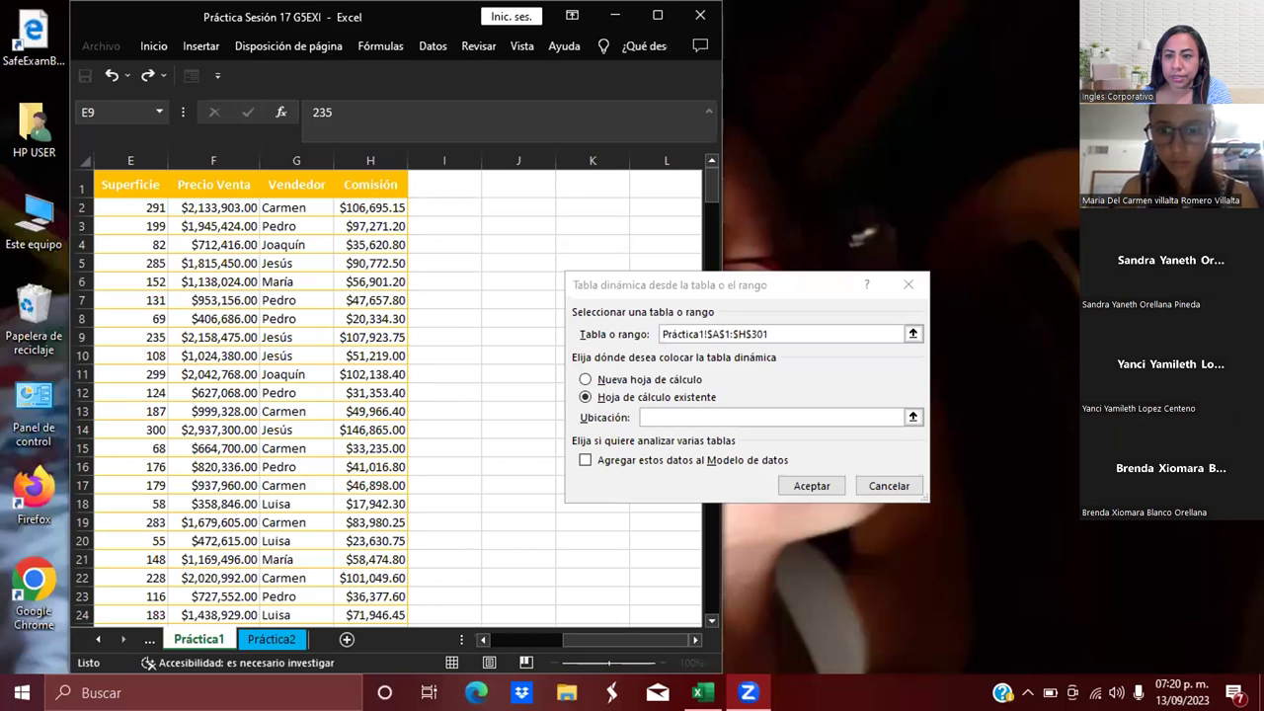
# - Set the pivot location to Hoja1!$A$20 and accept, summing Precio Venta by Provincia
pyautogui.click(662, 415)
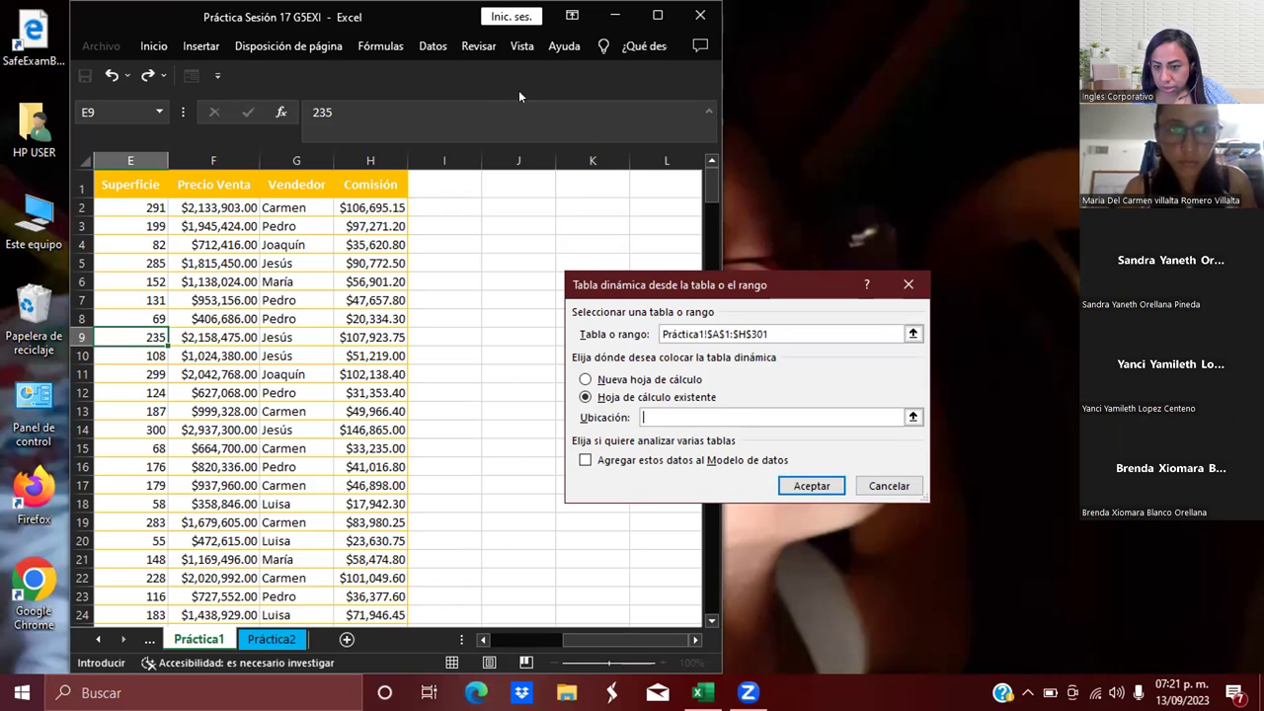
pyautogui.click(593, 80)
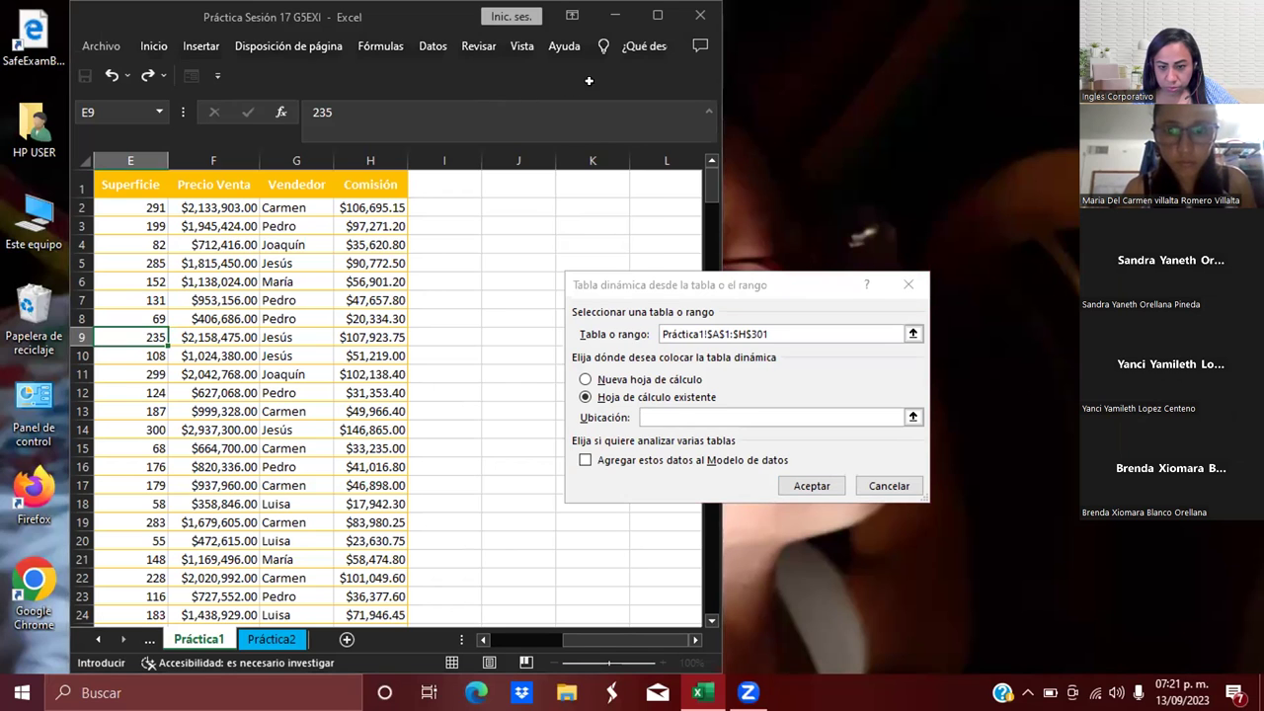
pyautogui.click(647, 412)
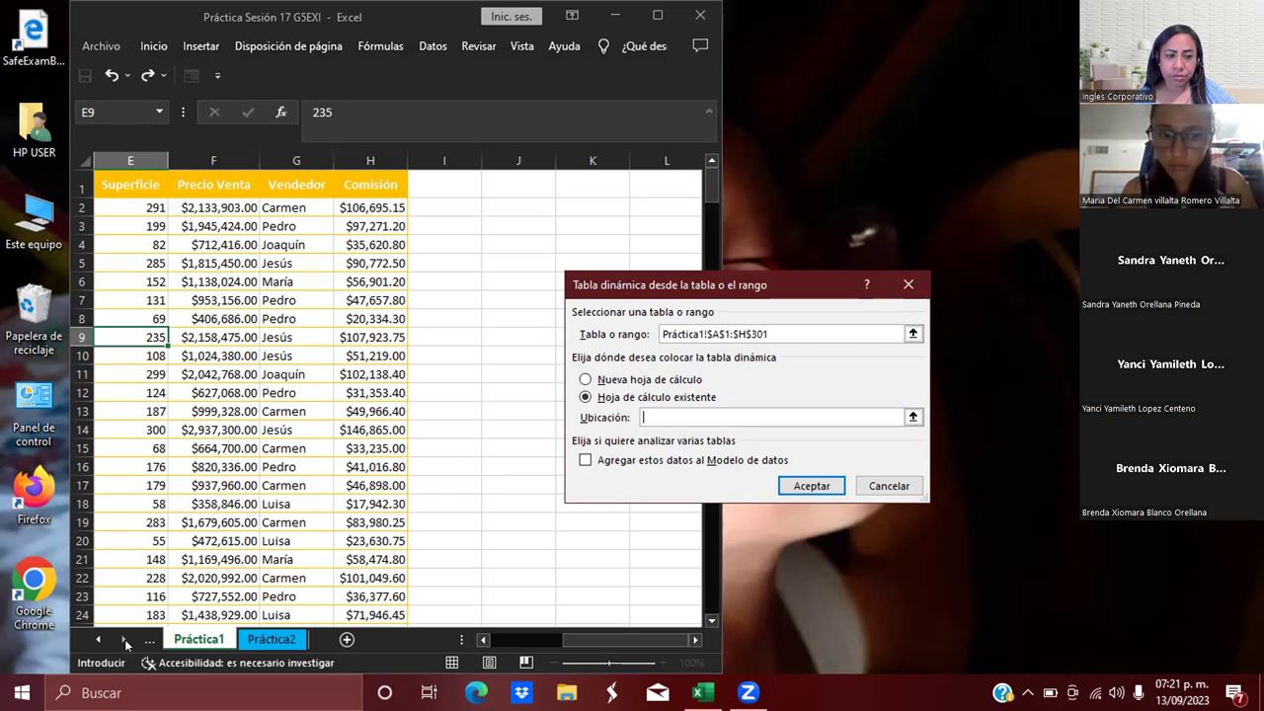
pyautogui.click(95, 639)
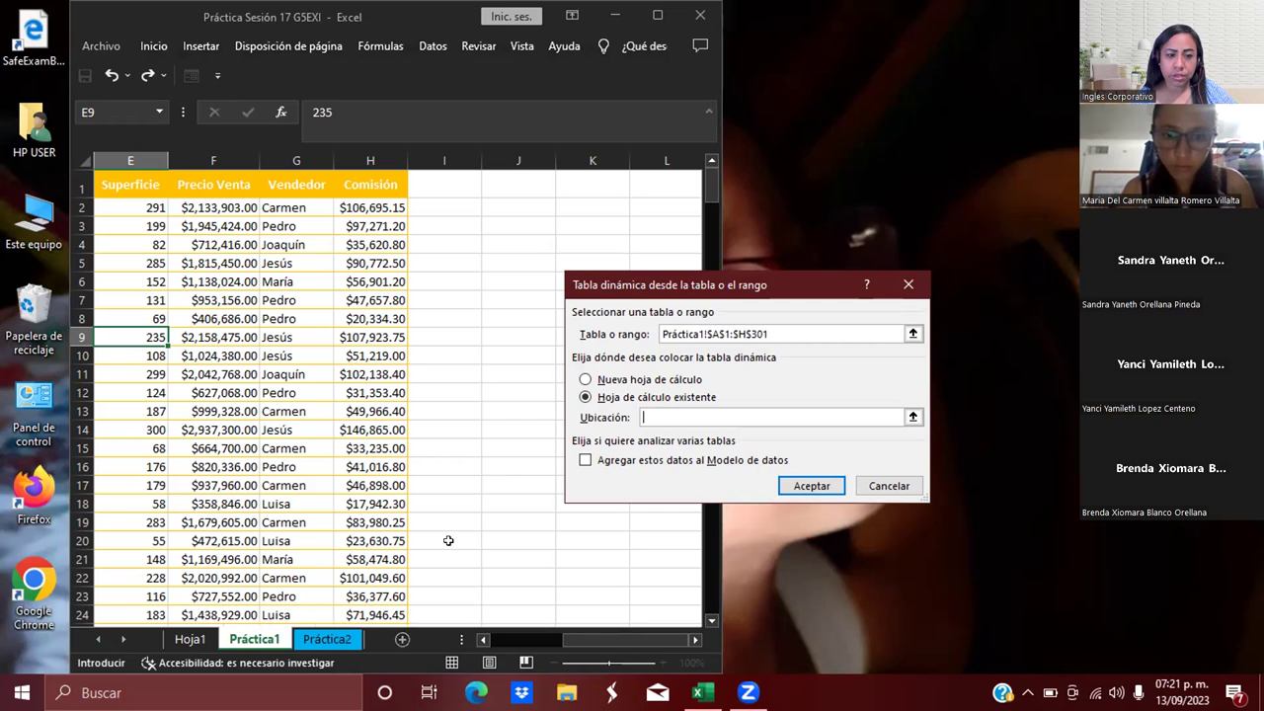
pyautogui.click(192, 640)
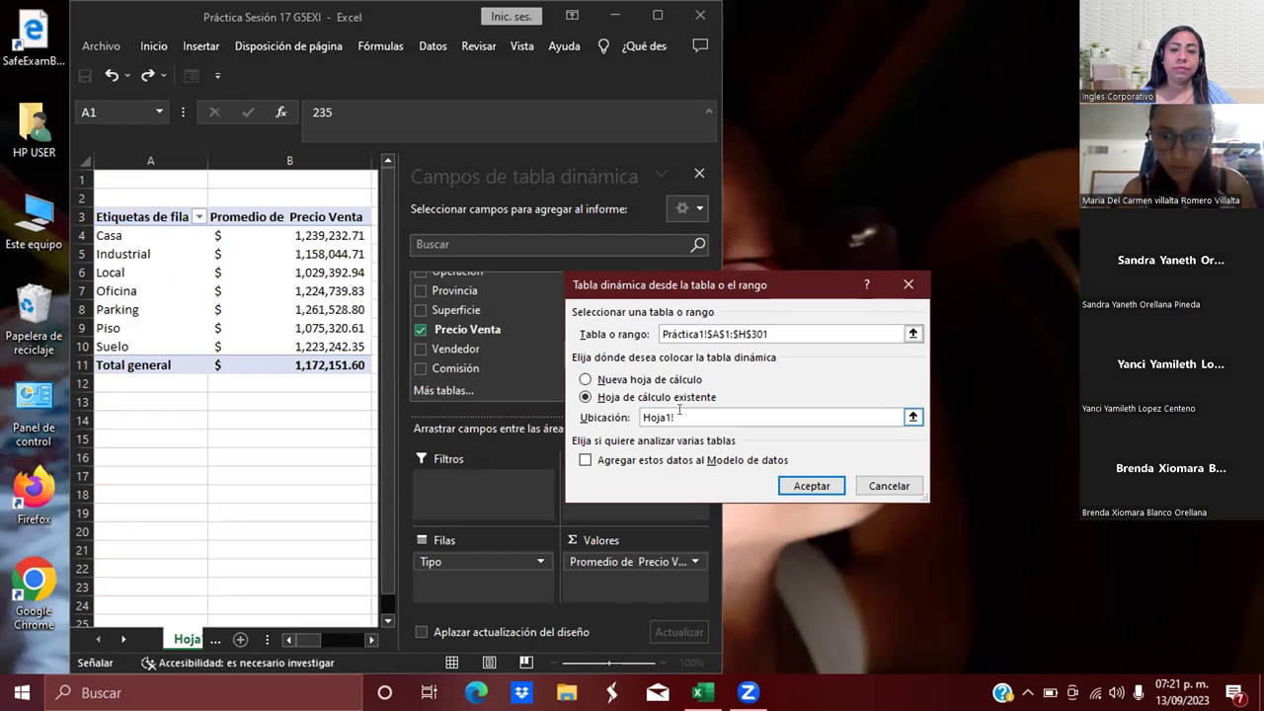
pyautogui.click(109, 526)
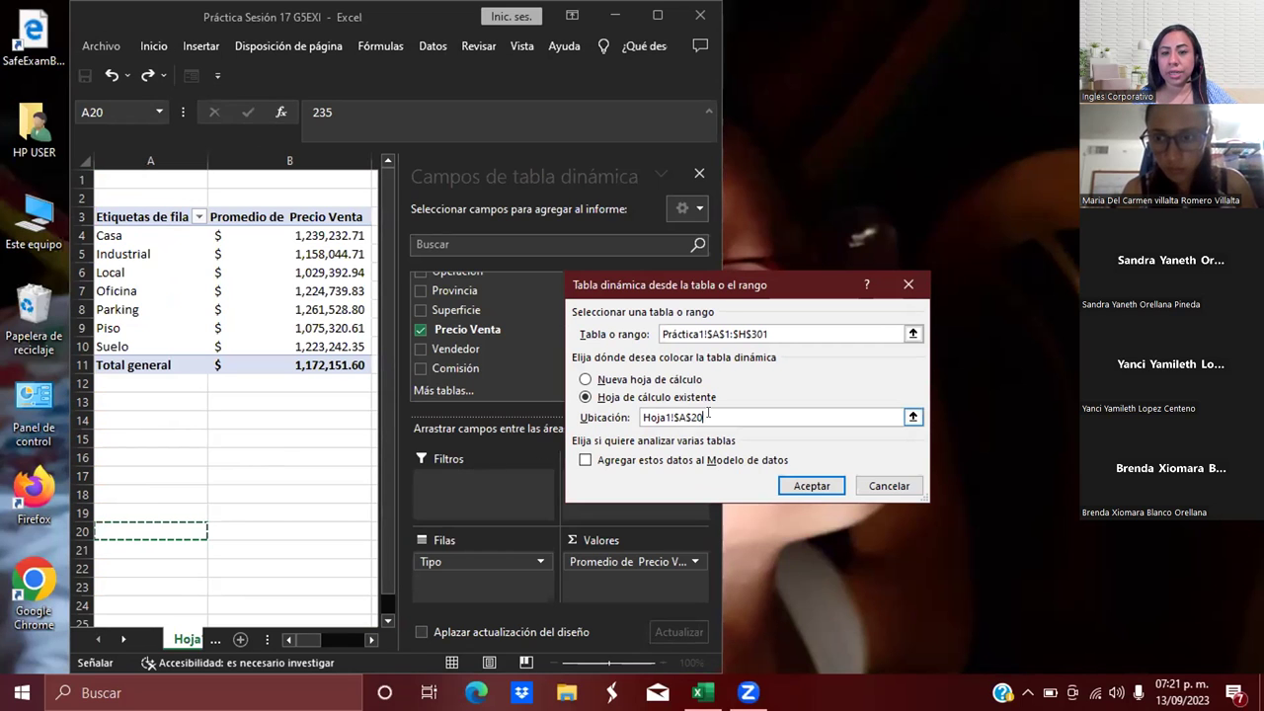
pyautogui.click(800, 486)
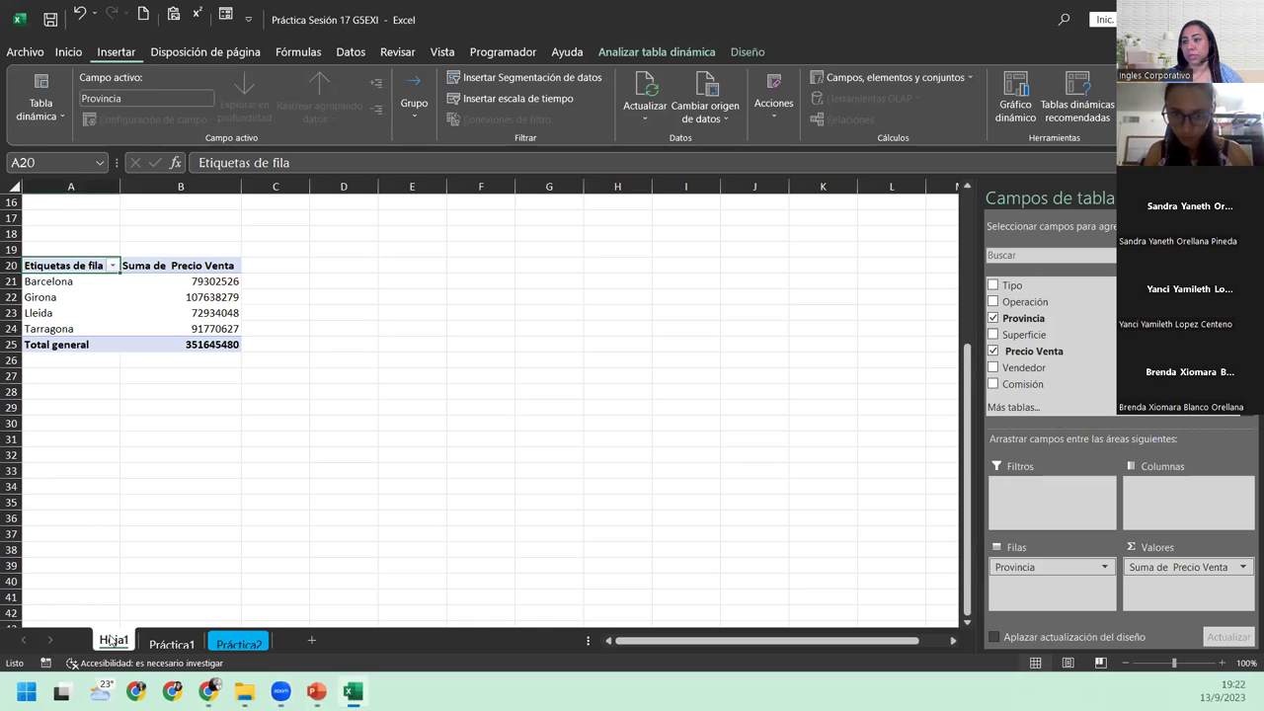
# - Scroll up to review the Precio Venta sums per province totalling 351645480
pyautogui.scroll(4, 63, 335)
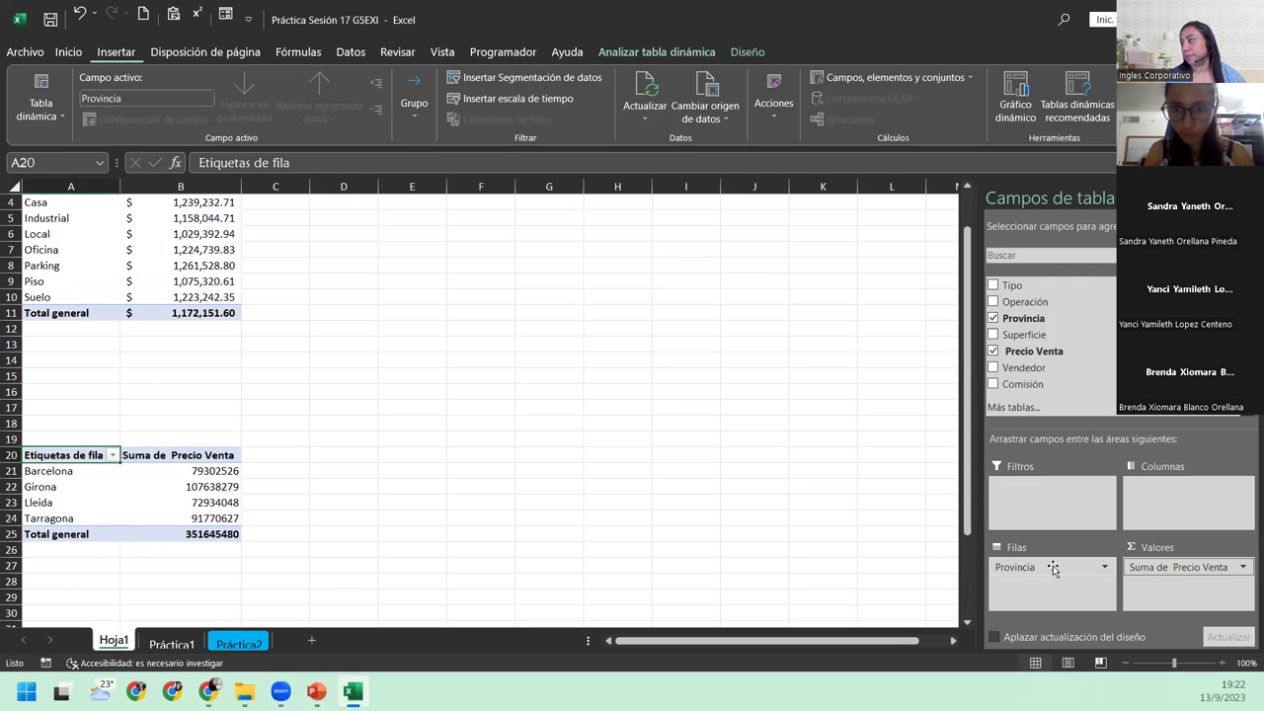
pyautogui.moveTo(1053, 567); pyautogui.dragTo(1064, 296)
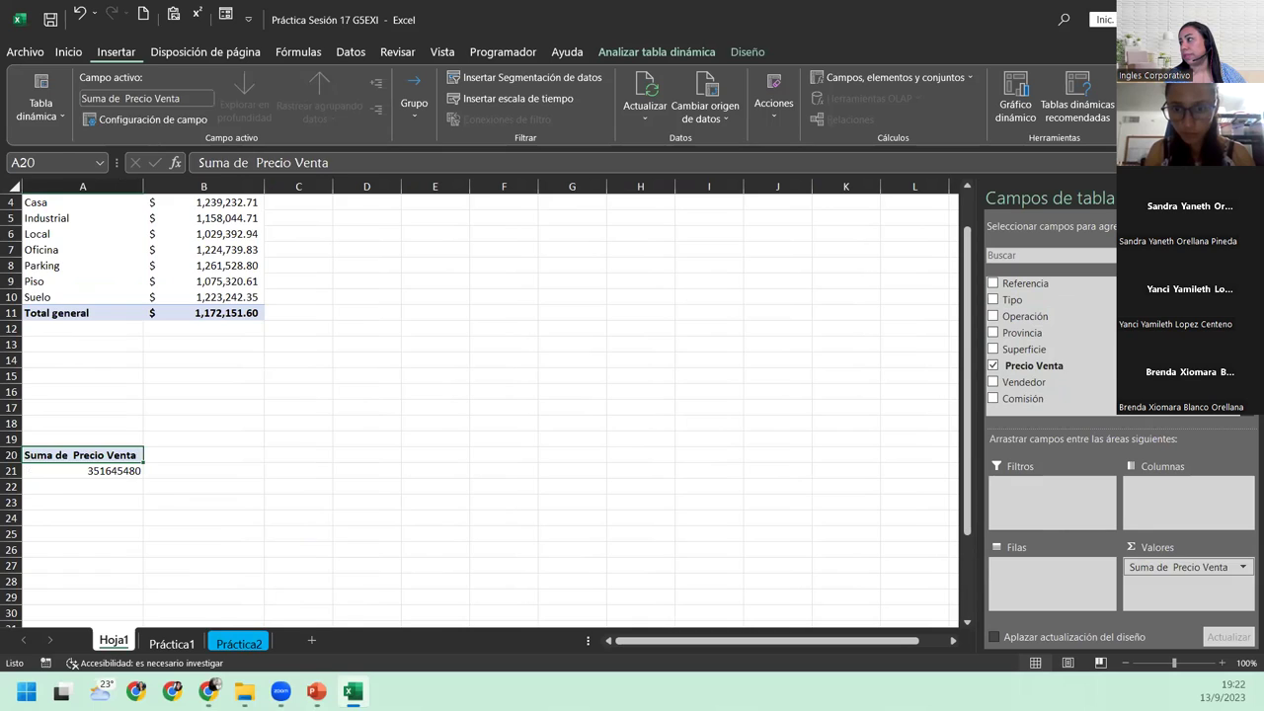
pyautogui.moveTo(1156, 568); pyautogui.dragTo(223, 530)
pyautogui.scroll(-3, 235, 512)
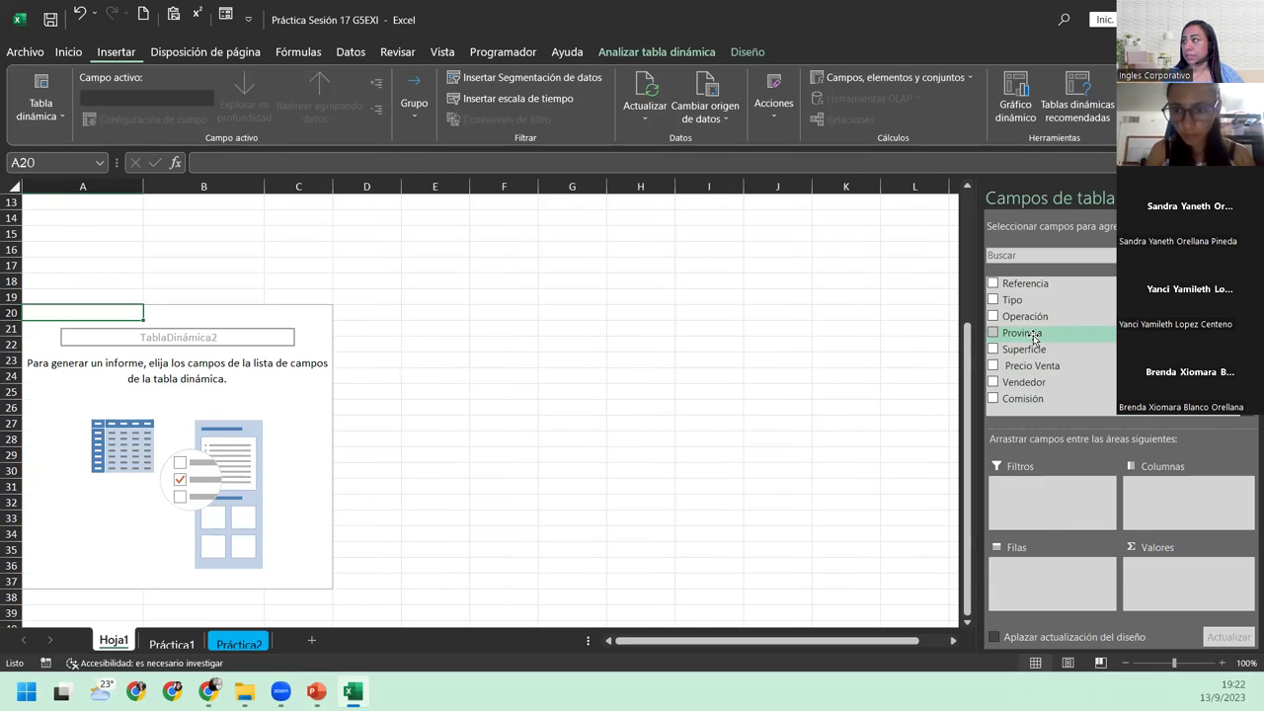
pyautogui.moveTo(1027, 349); pyautogui.dragTo(1053, 388)
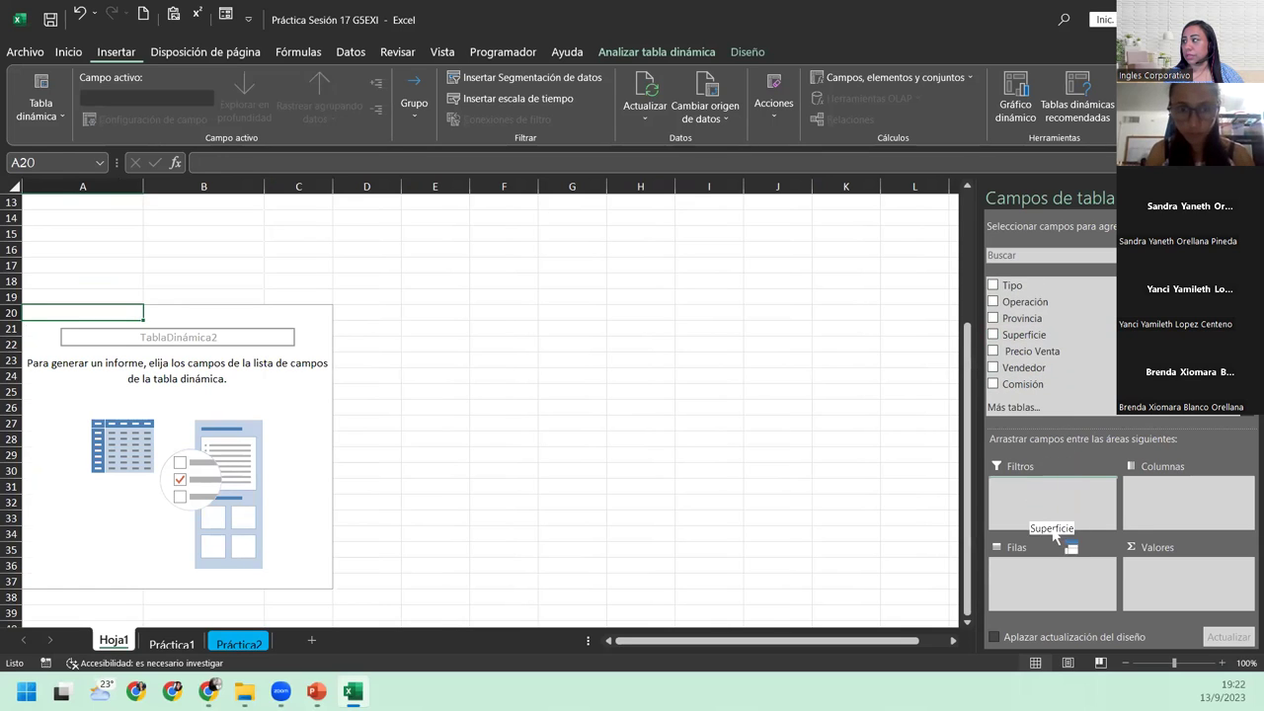
pyautogui.moveTo(1022, 318)
pyautogui.mouseDown()
pyautogui.moveTo(1066, 525)
pyautogui.moveTo(1060, 577)
pyautogui.mouseUp()
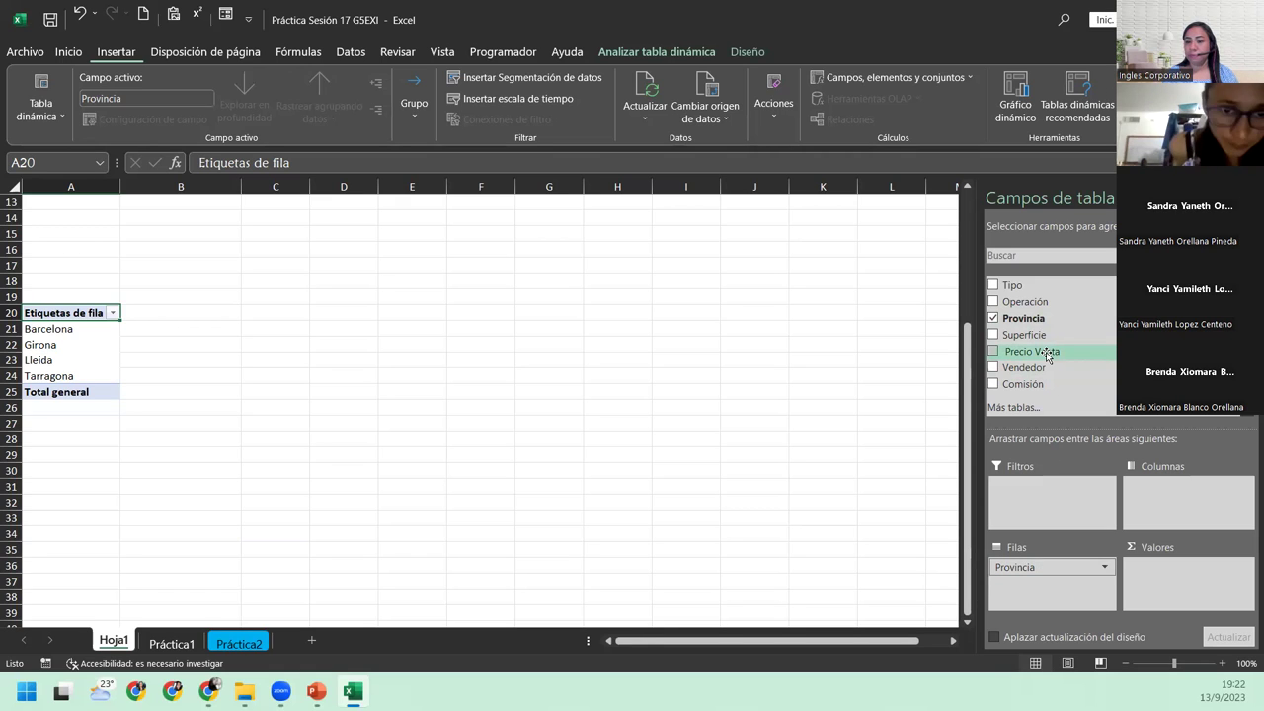
pyautogui.moveTo(1047, 357); pyautogui.dragTo(1186, 584)
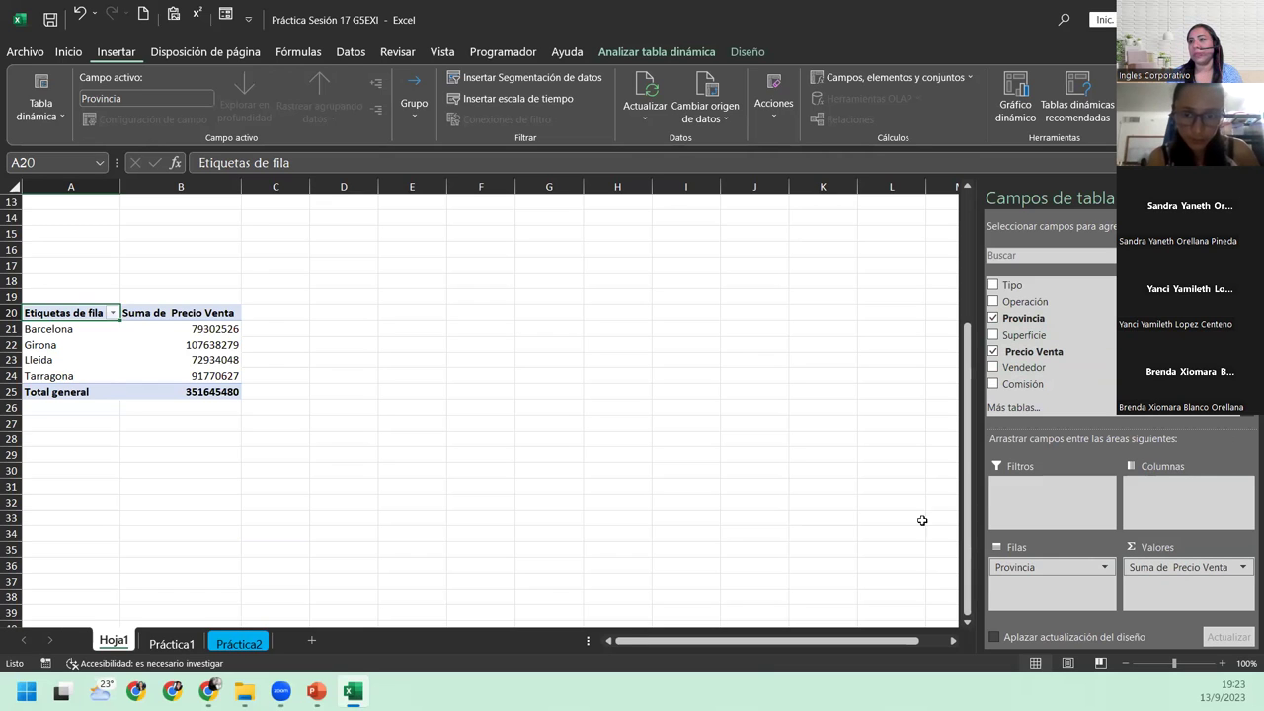
# - Format the Suma de Precio Venta values as Contabilidad with the $ Español (El Salvador) symbol
pyautogui.click(1223, 563)
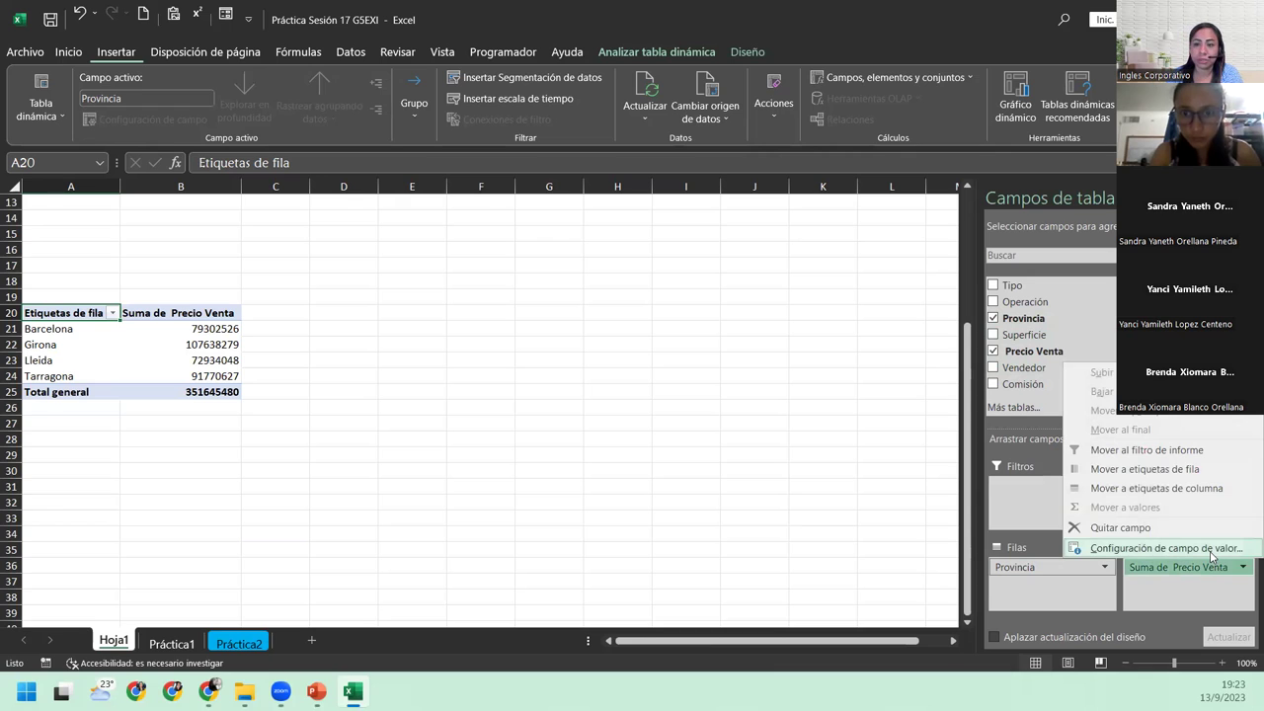
pyautogui.click(1210, 551)
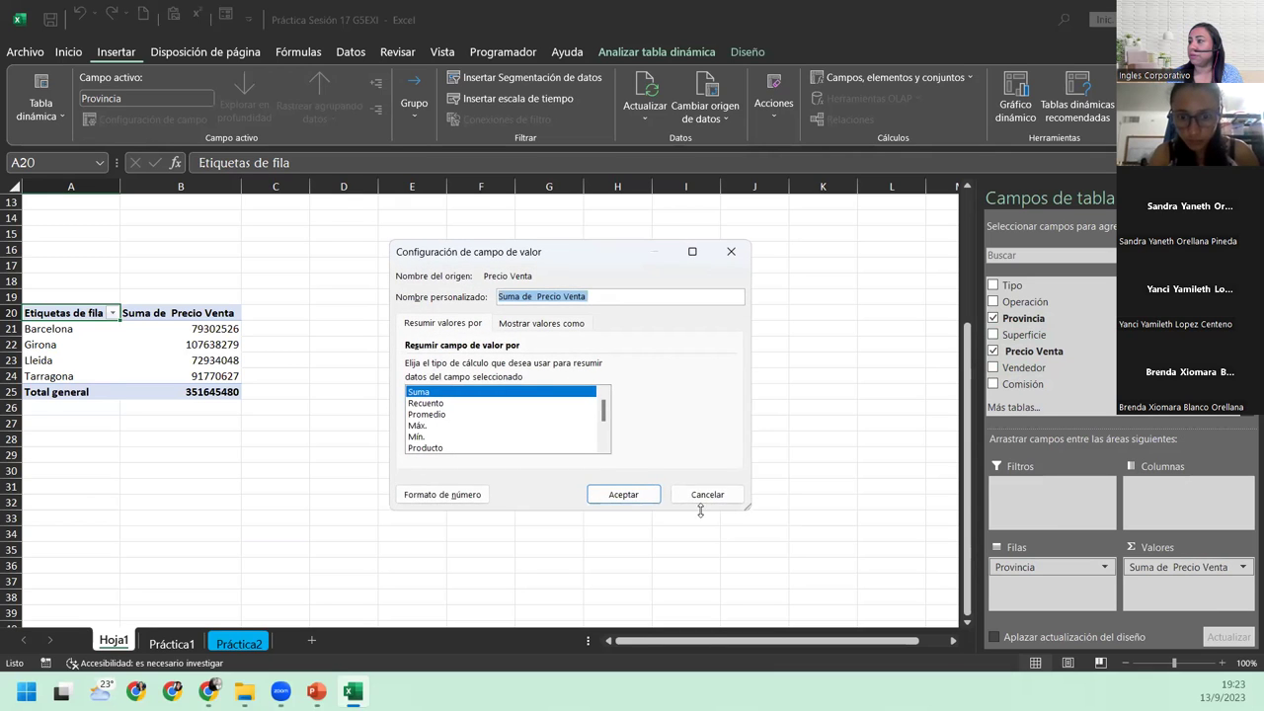
pyautogui.click(482, 494)
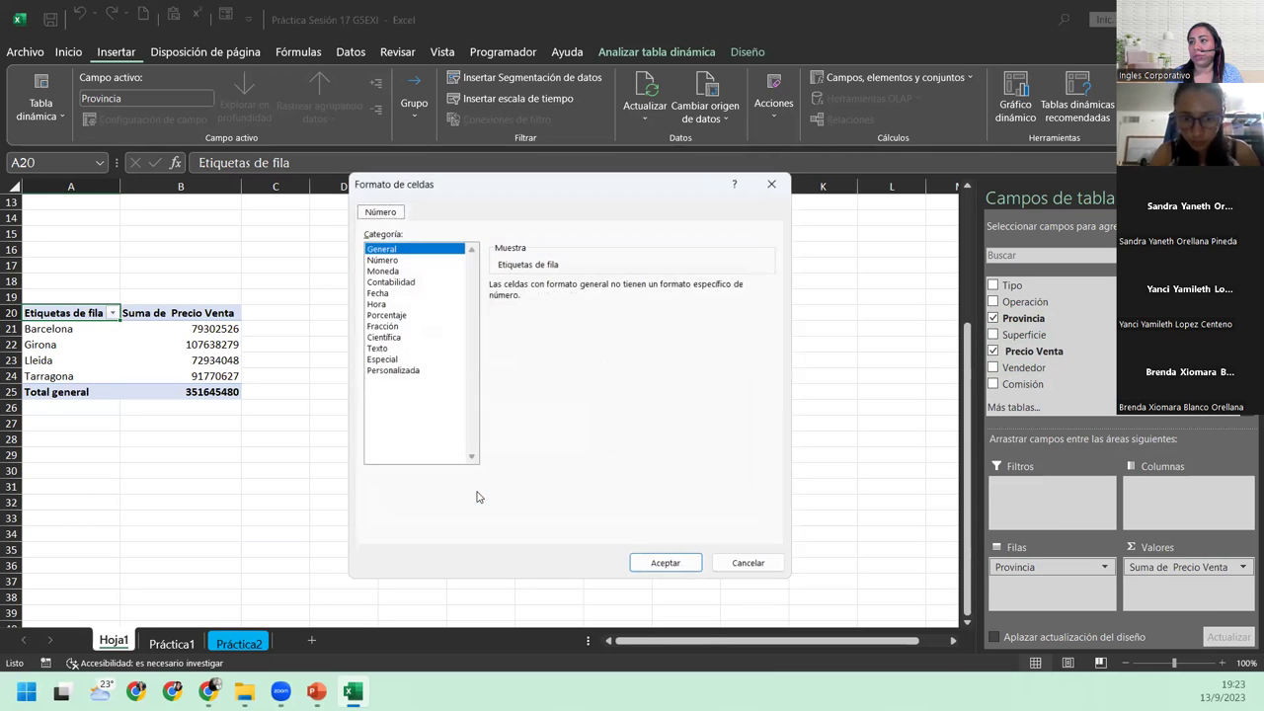
pyautogui.click(393, 282)
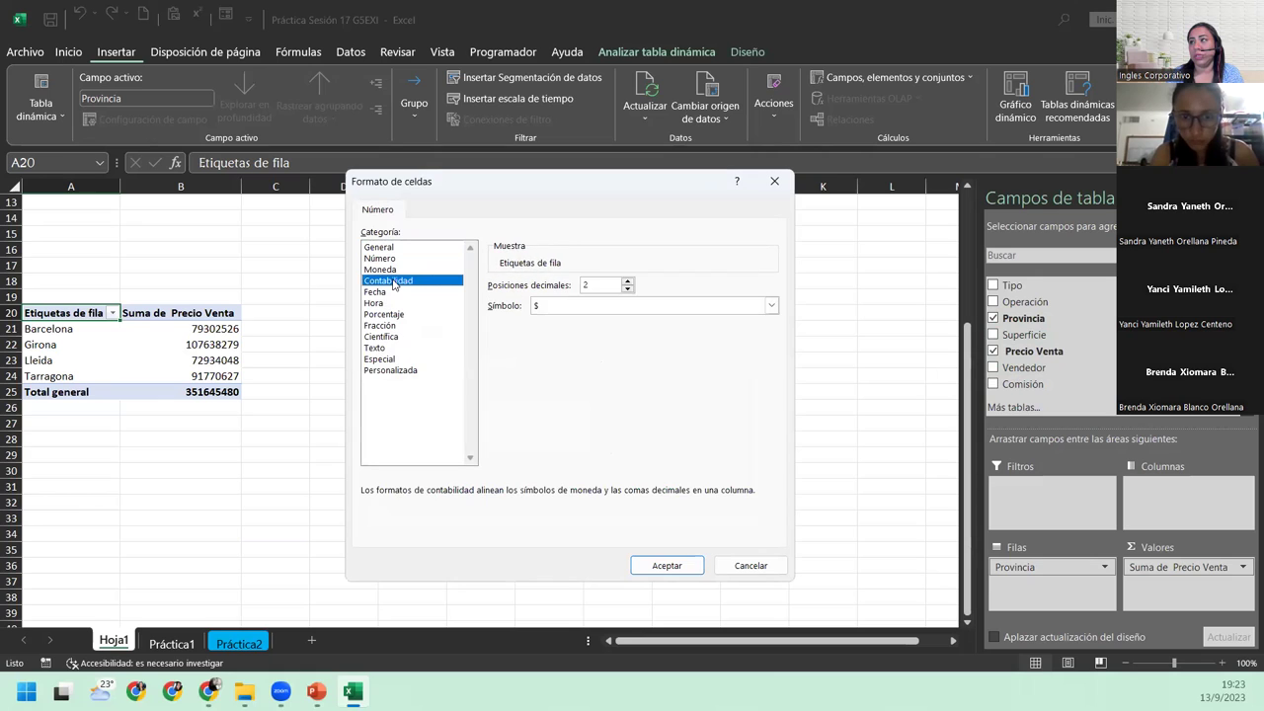
pyautogui.click(771, 305)
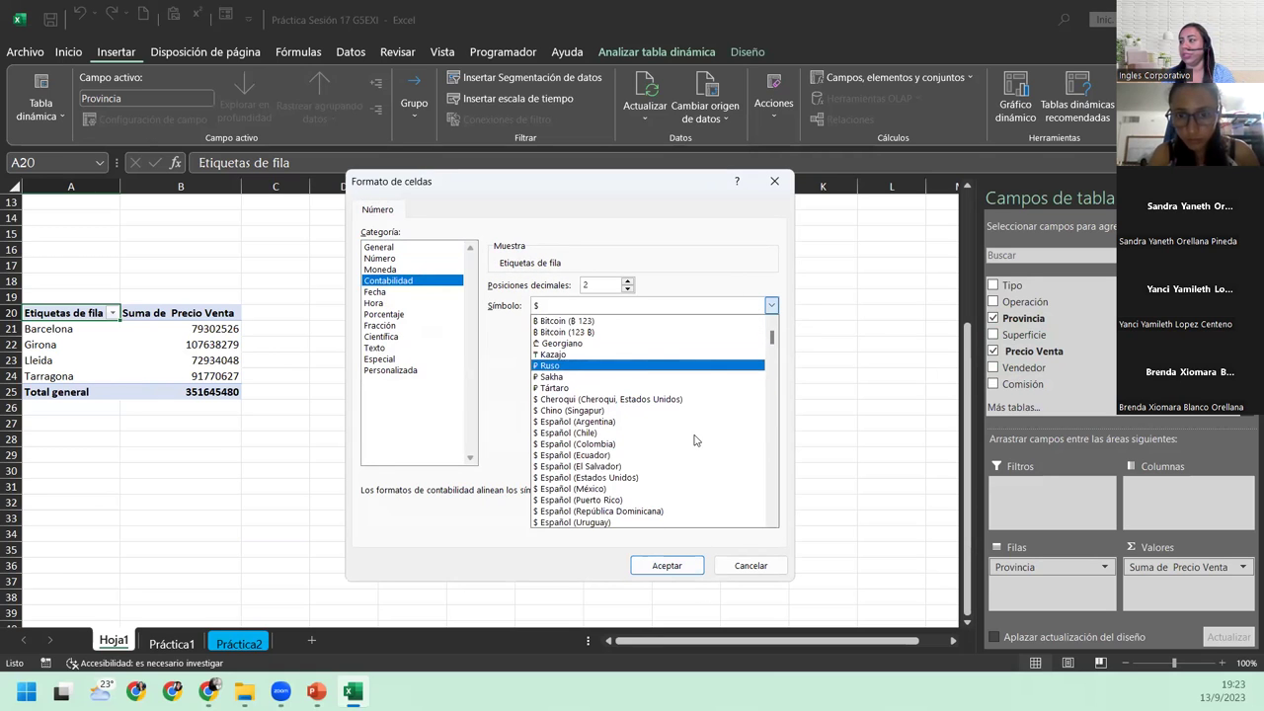
pyautogui.click(602, 466)
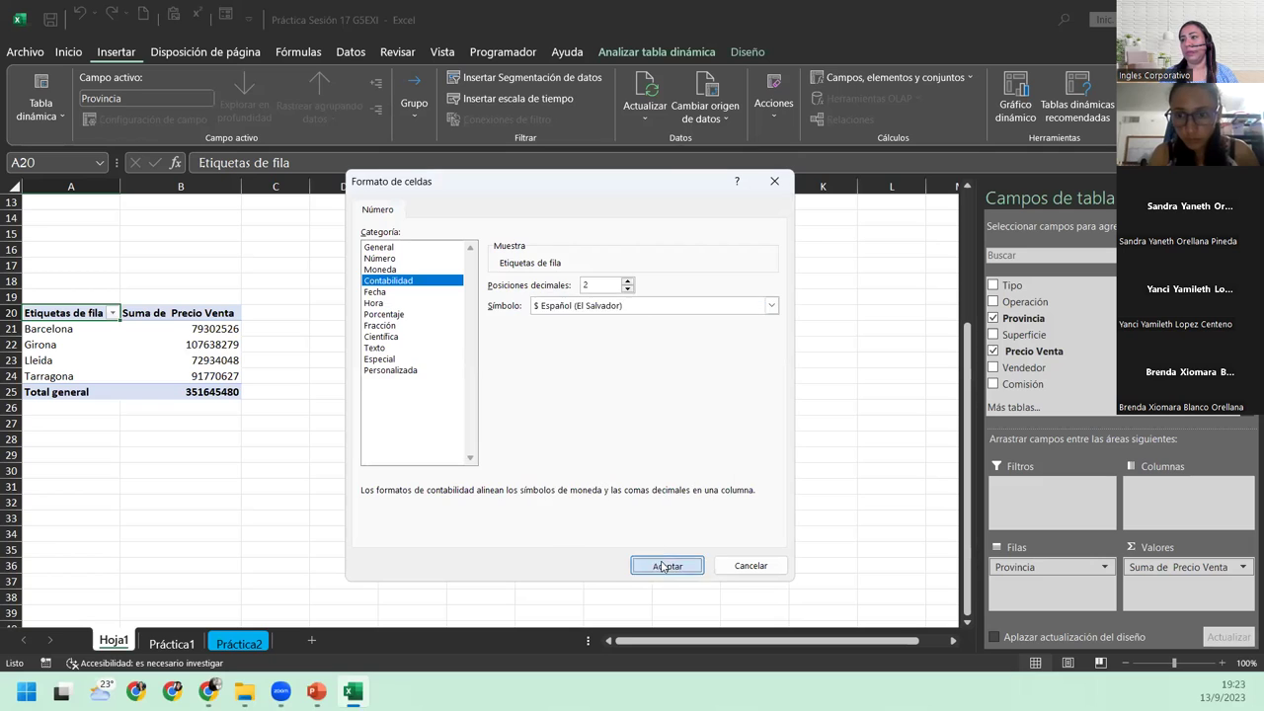
pyautogui.click(665, 565)
pyautogui.click(640, 490)
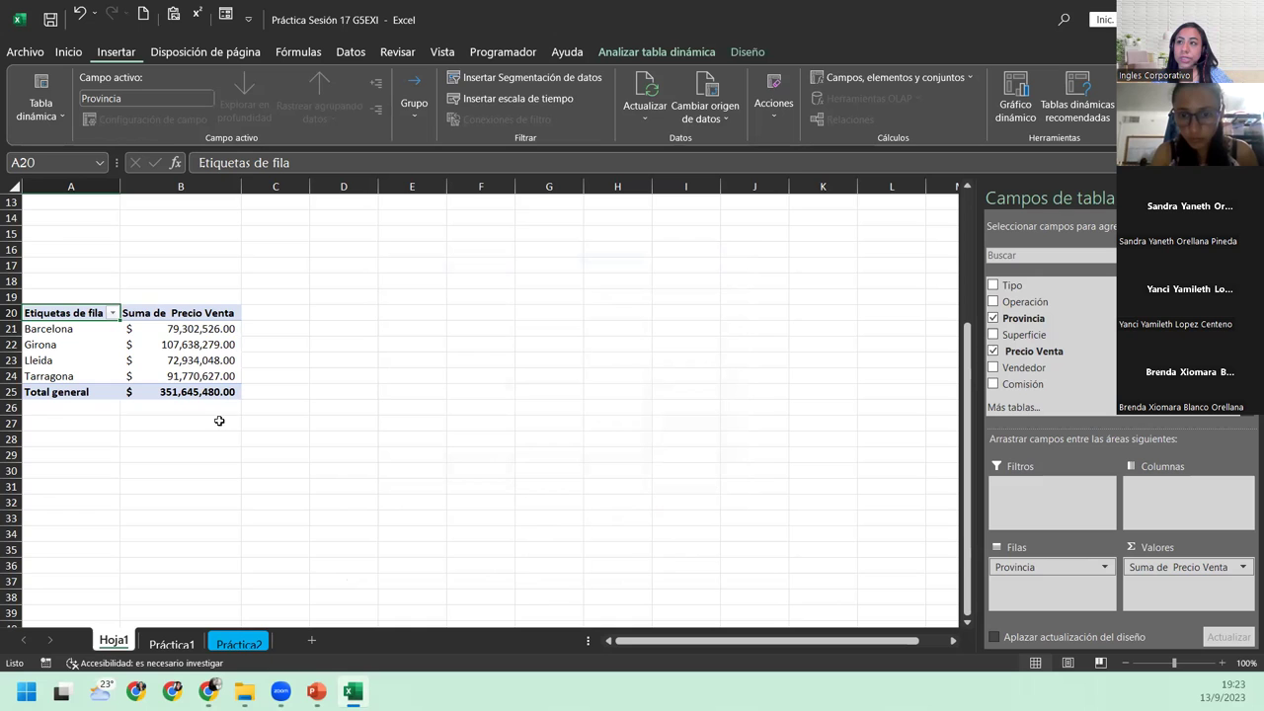
pyautogui.click(139, 345)
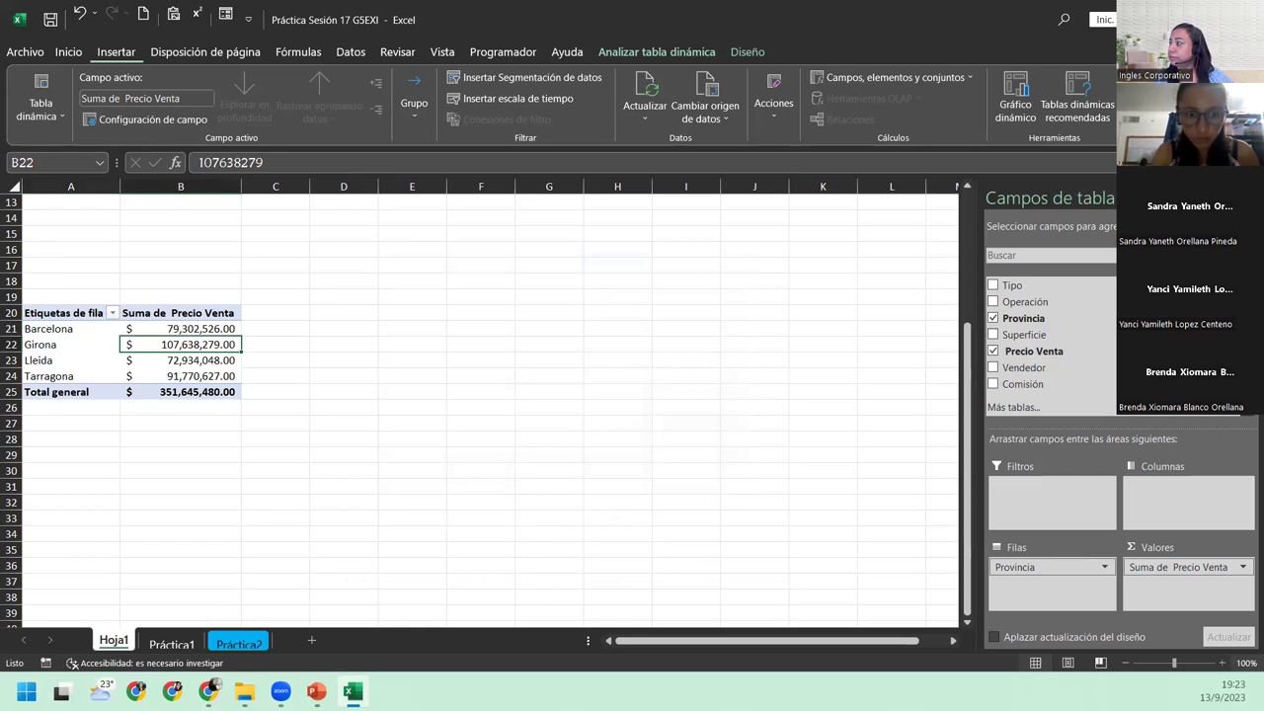
pyautogui.click(1222, 662)
pyautogui.click(1222, 662)
pyautogui.click(1223, 662)
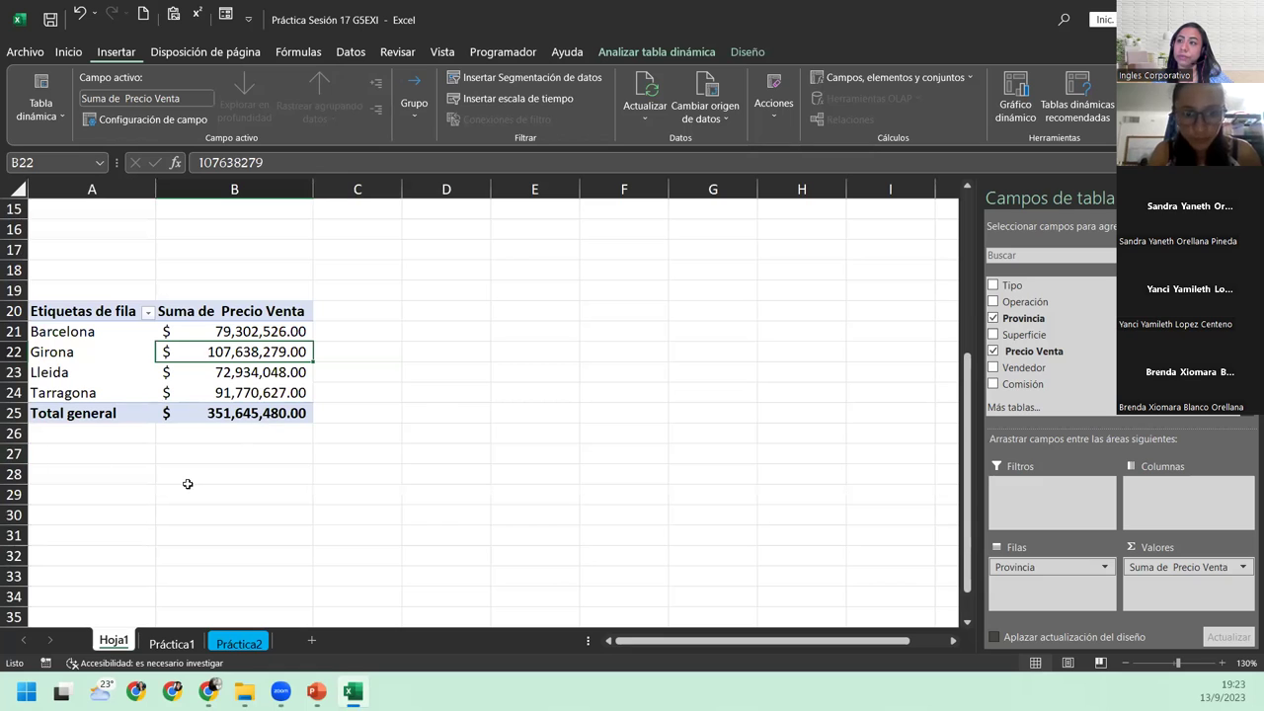
pyautogui.scroll(5, 178, 471)
pyautogui.click(77, 304)
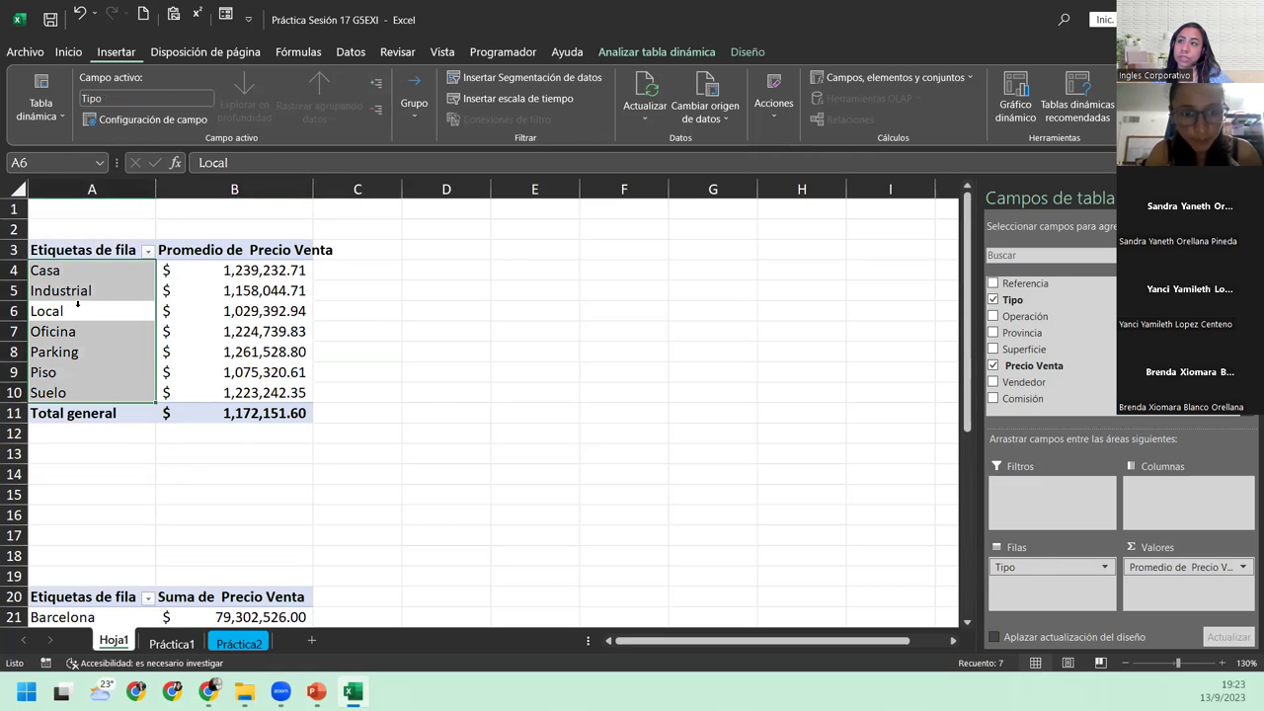
pyautogui.click(77, 312)
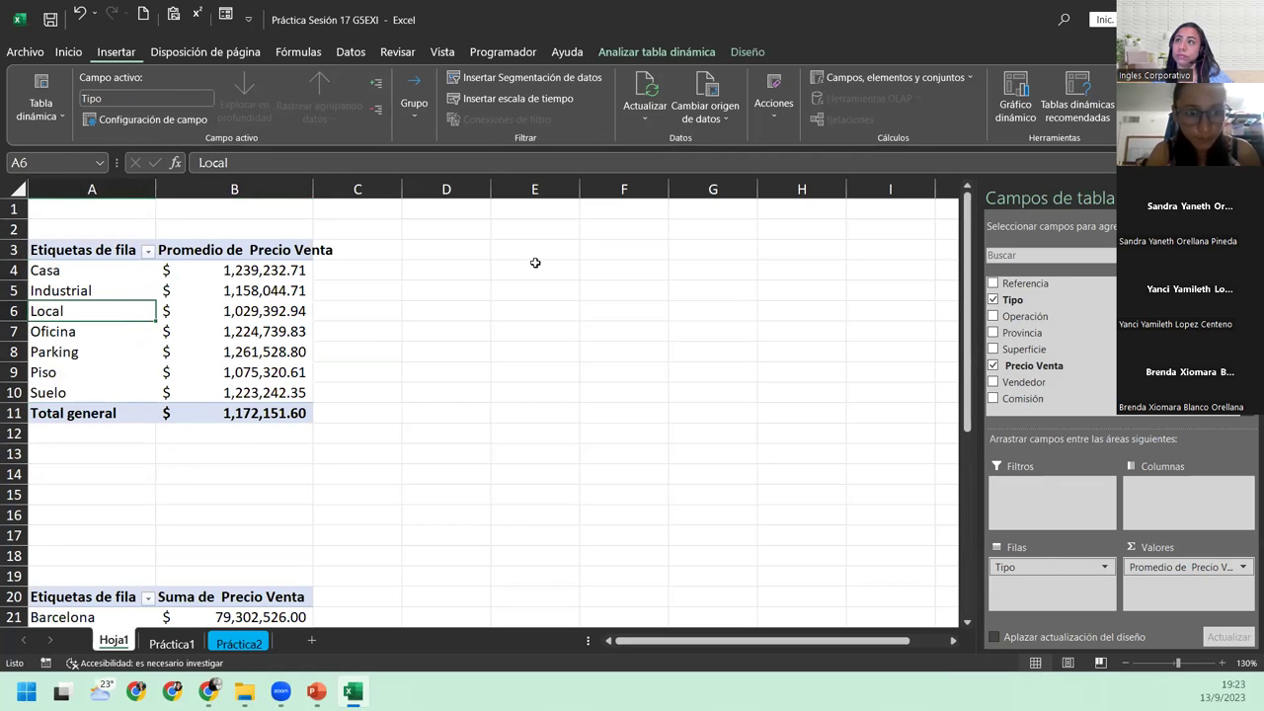
pyautogui.click(642, 51)
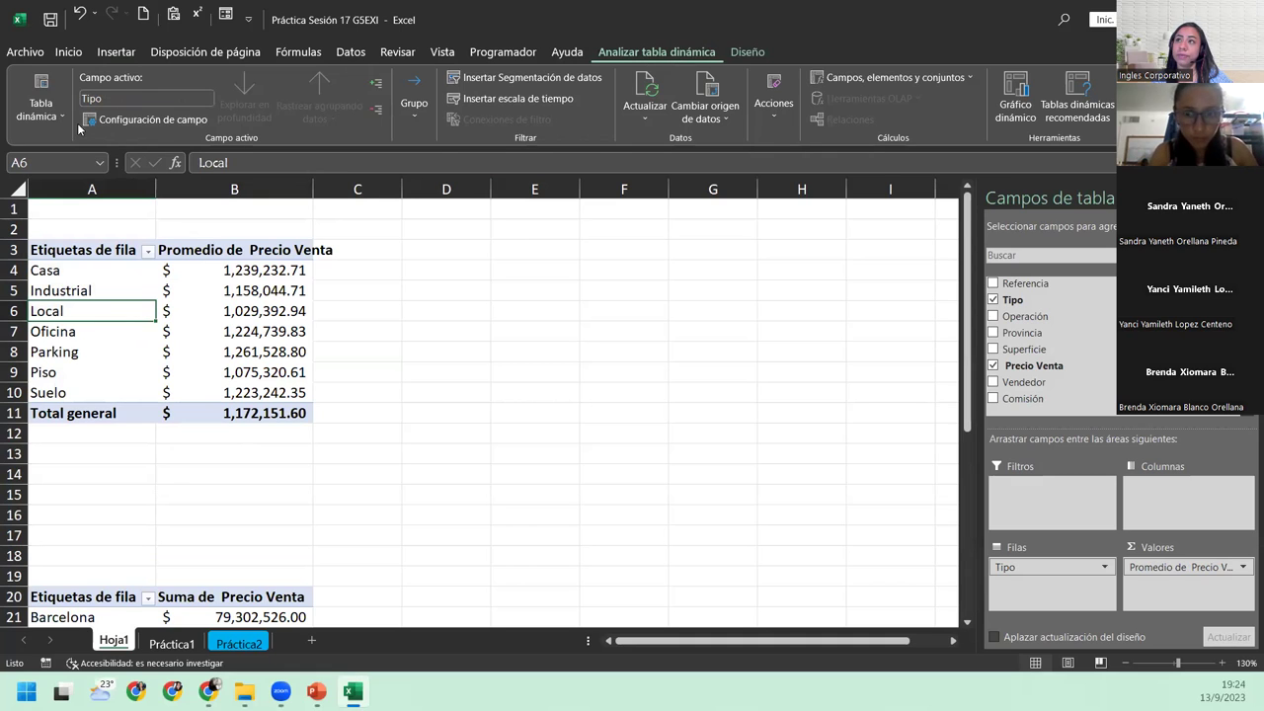
pyautogui.click(43, 110)
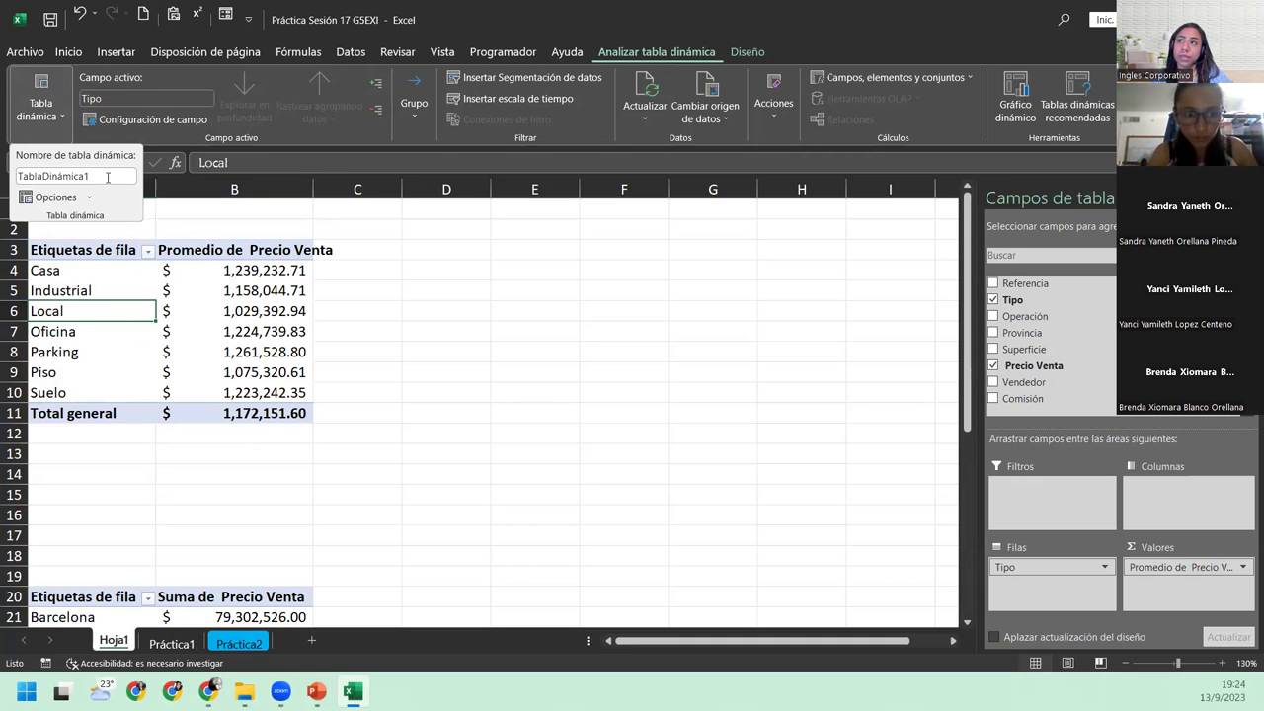
pyautogui.click(108, 176)
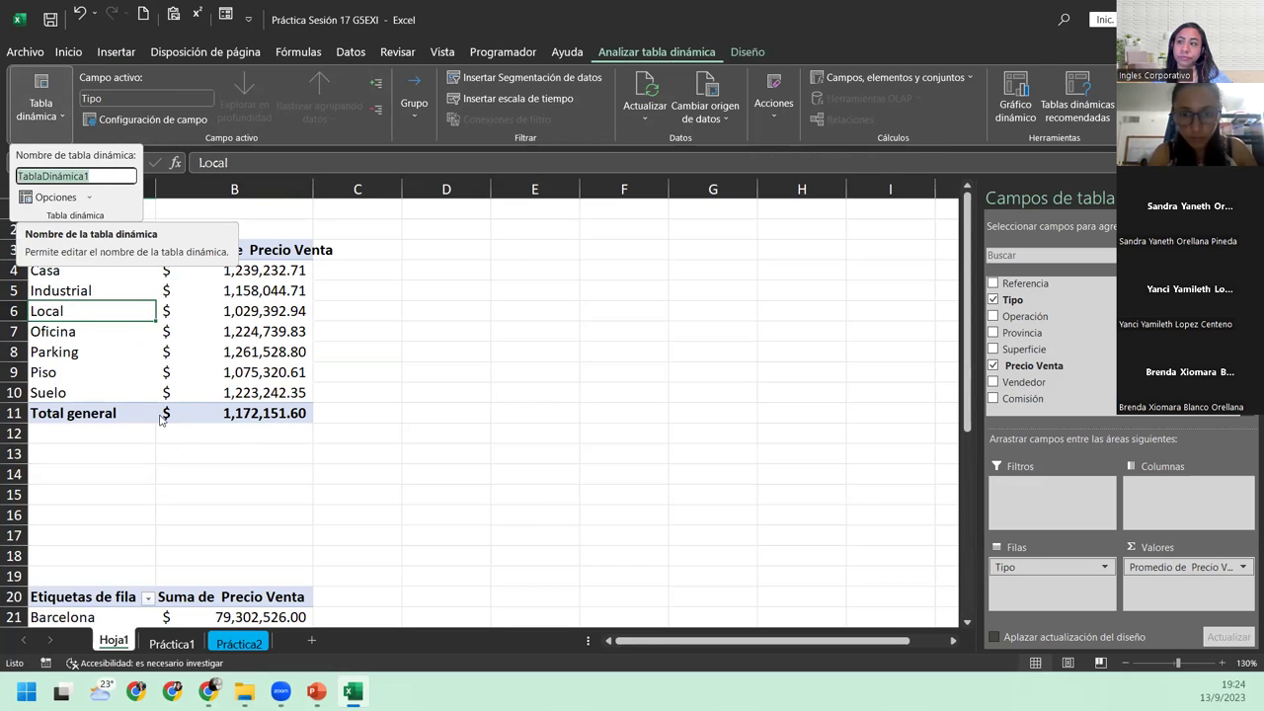
pyautogui.scroll(-3, 153, 494)
pyautogui.click(156, 485)
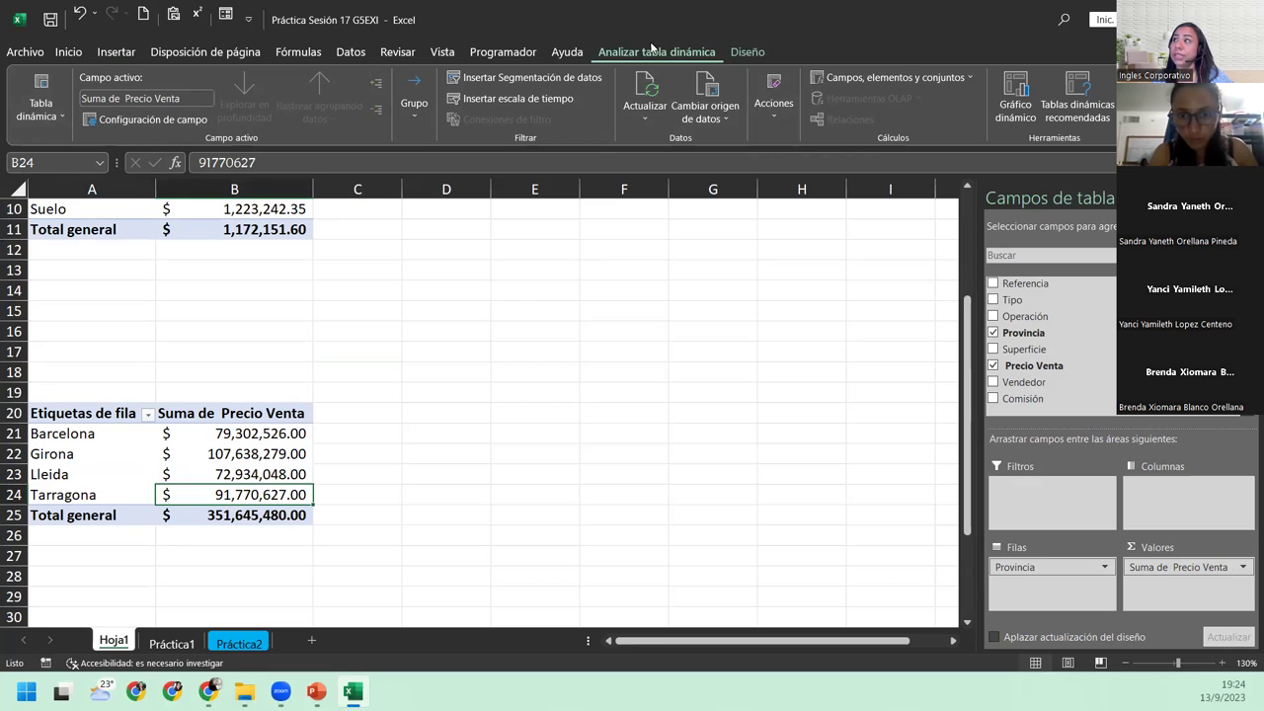
# - Review the second pivot's Diseño style options, then switch to the Práctica1 data sheet
pyautogui.click(741, 52)
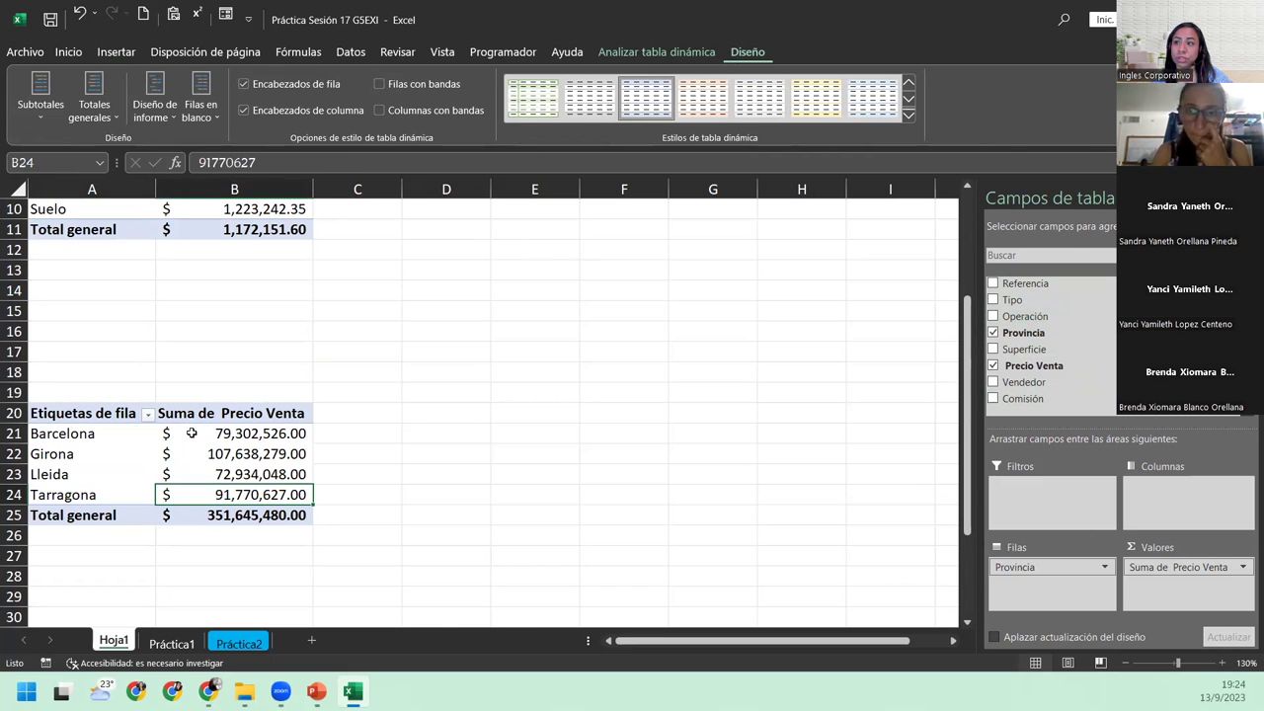
pyautogui.moveTo(234, 474)
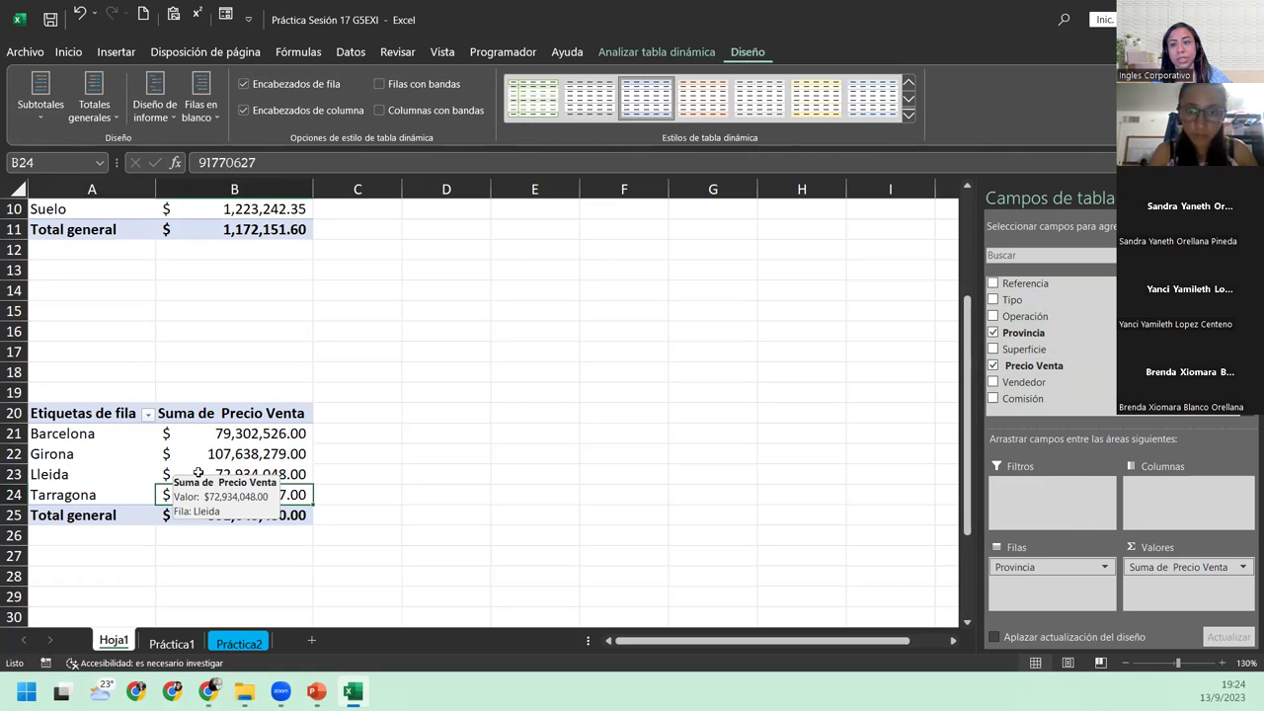
pyautogui.click(419, 515)
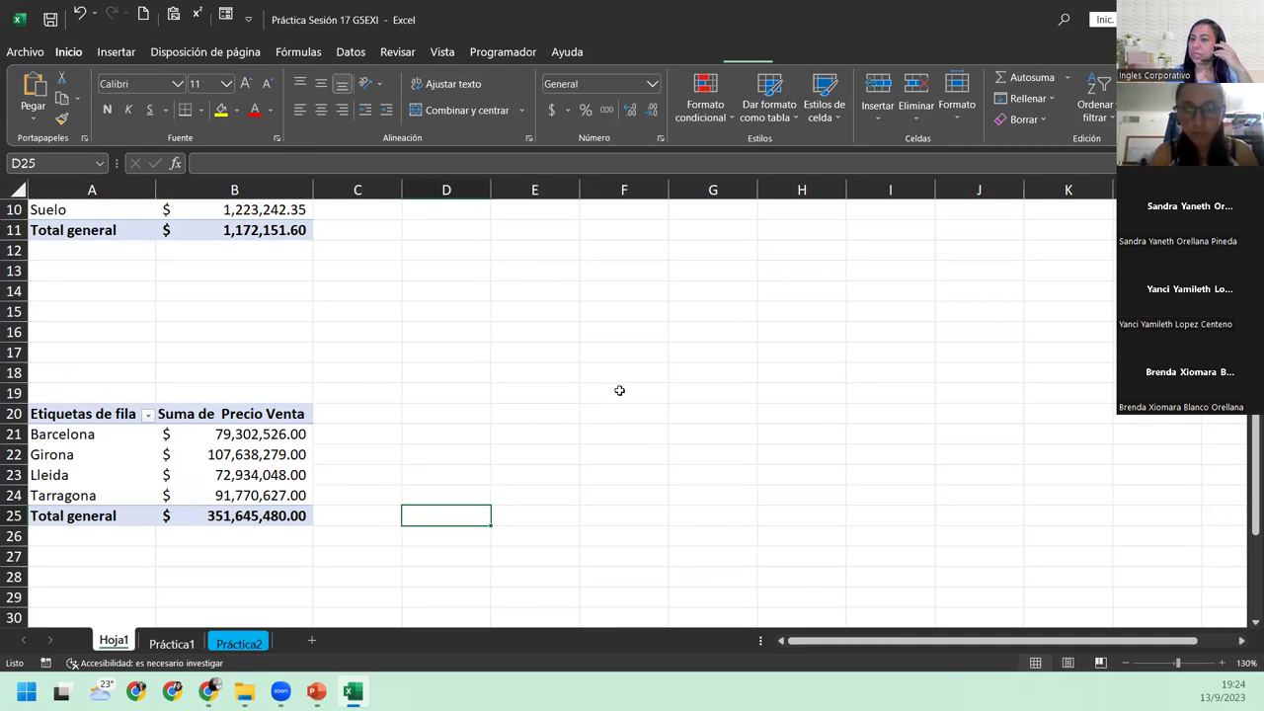
pyautogui.click(164, 446)
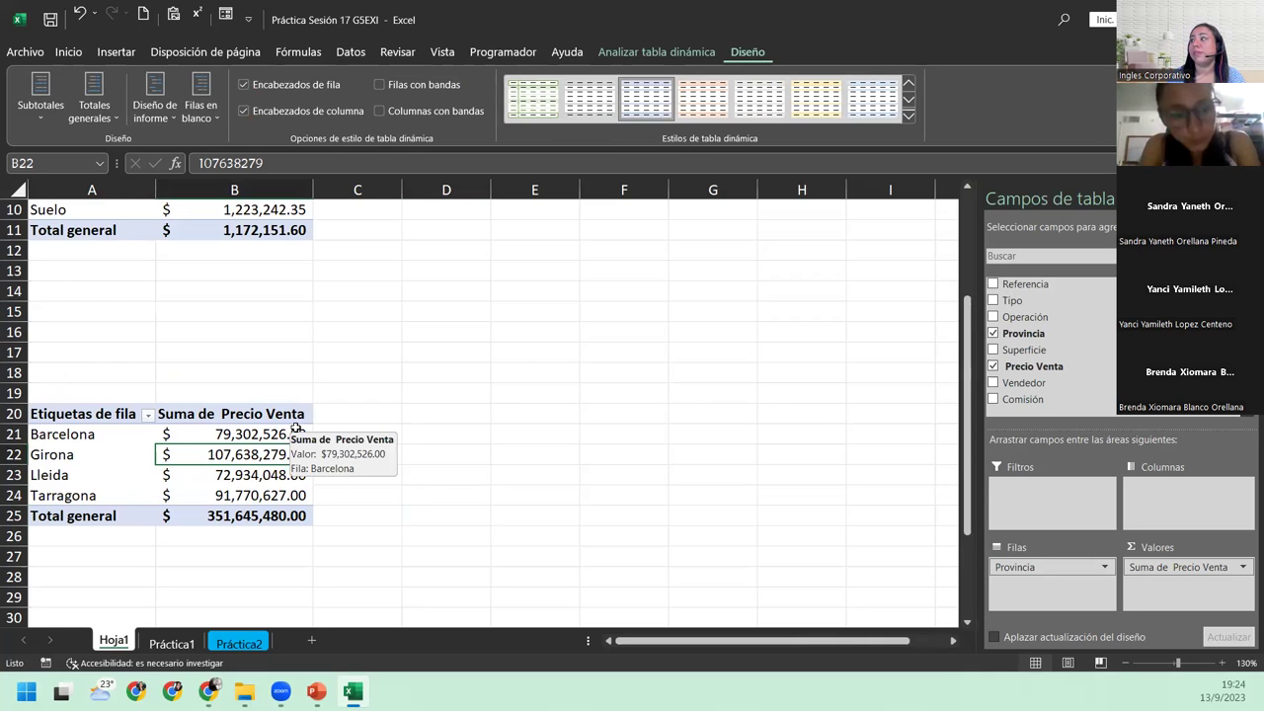
pyautogui.moveTo(258, 434)
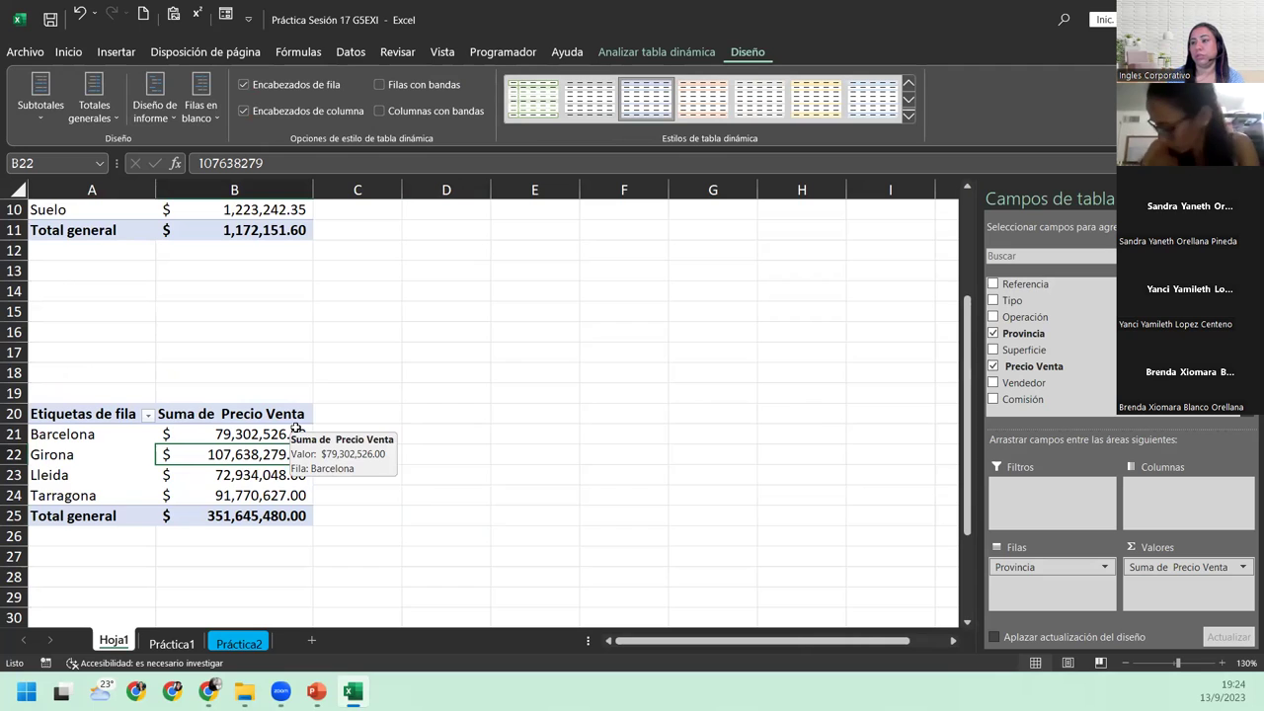
pyautogui.scroll(-1, 296, 429)
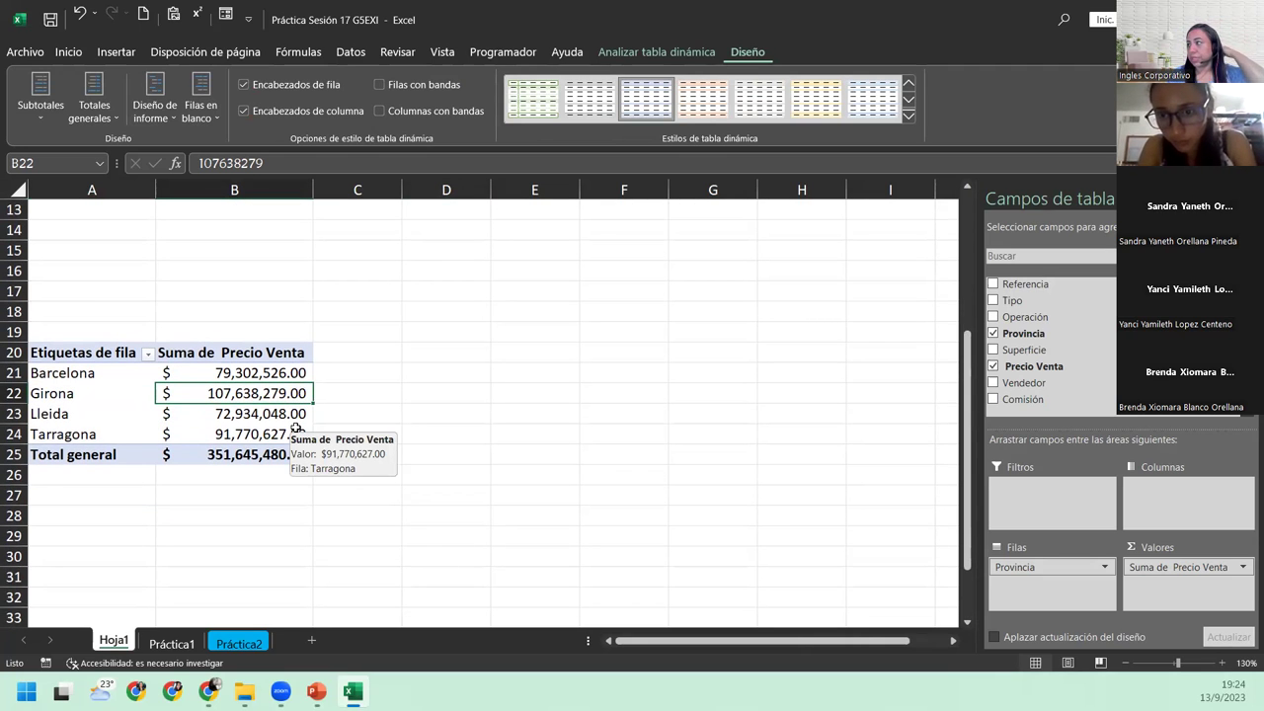
pyautogui.click(171, 643)
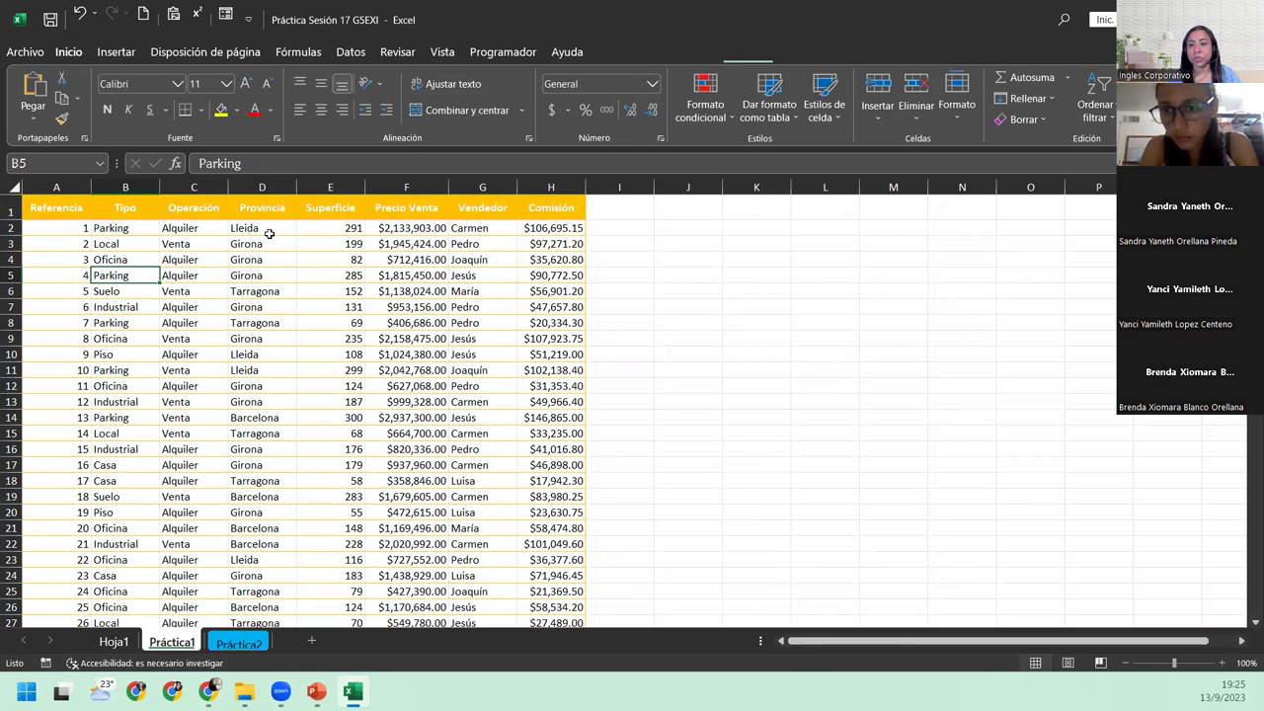
# - Select a cell inside the Práctica1 property table and bring up the Insertar commands
pyautogui.click(190, 211)
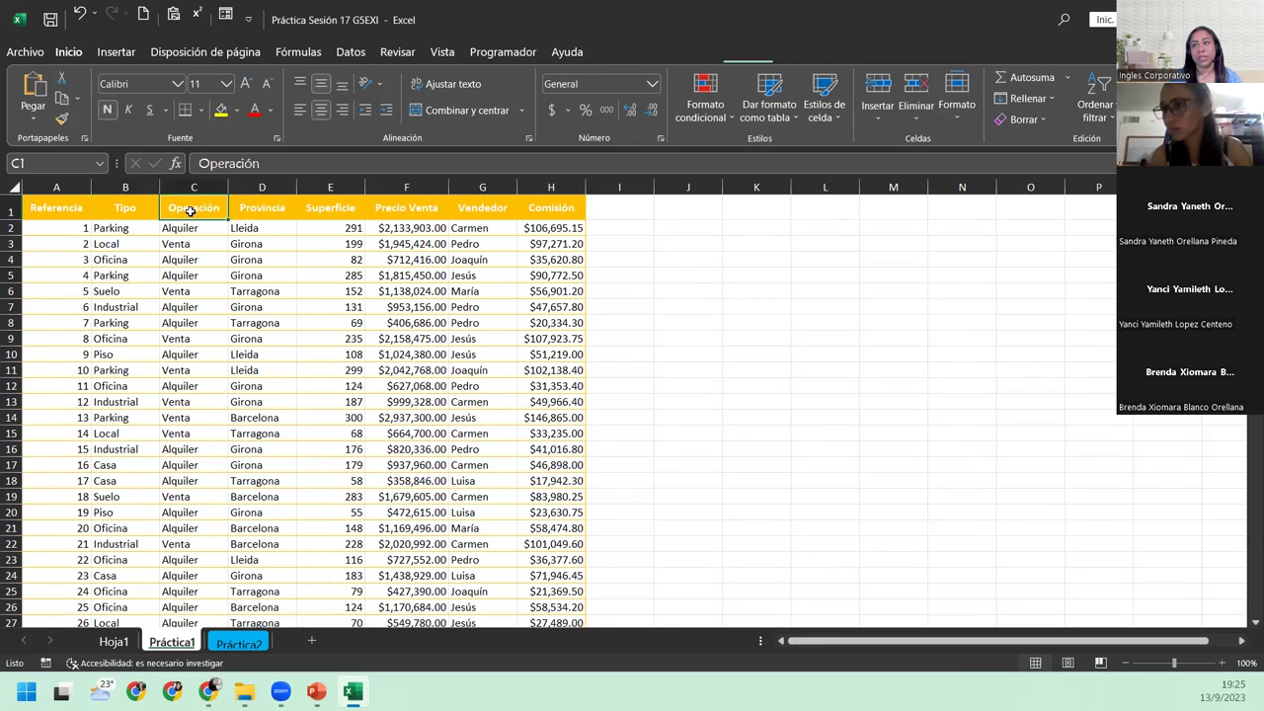
pyautogui.click(130, 218)
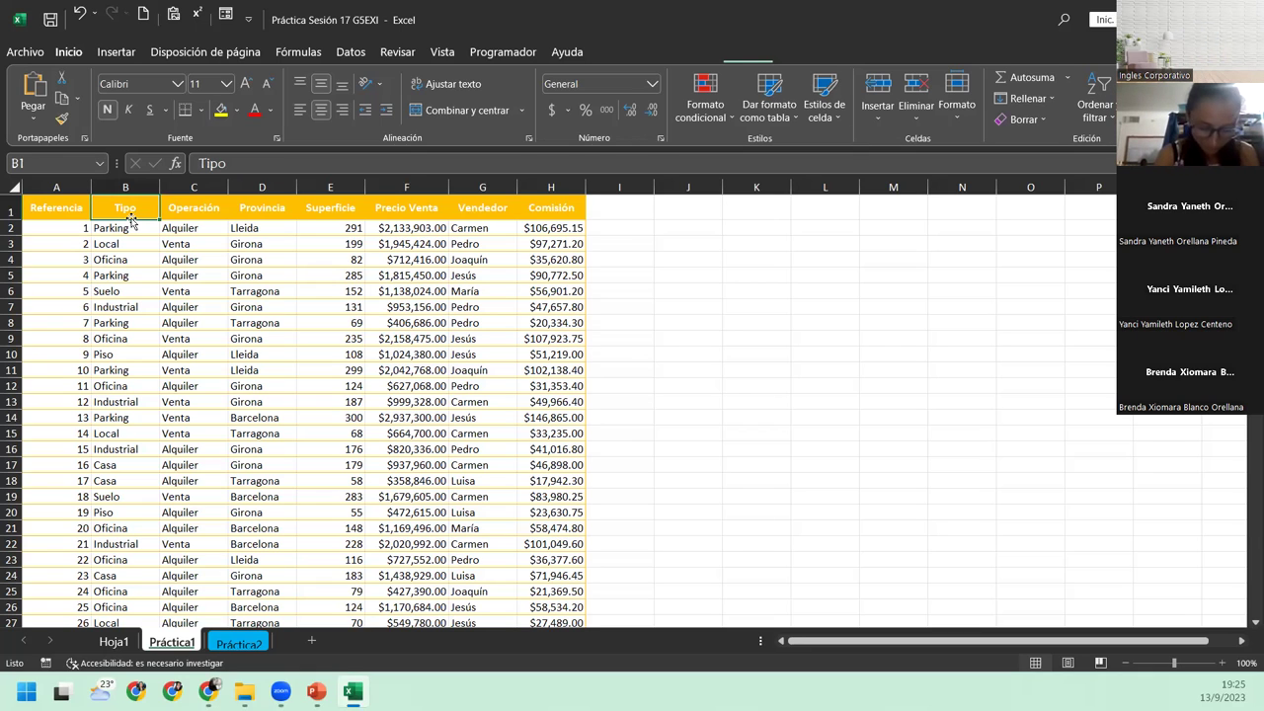
pyautogui.click(196, 205)
pyautogui.click(140, 215)
pyautogui.click(166, 209)
pyautogui.click(138, 212)
pyautogui.click(164, 207)
pyautogui.click(121, 221)
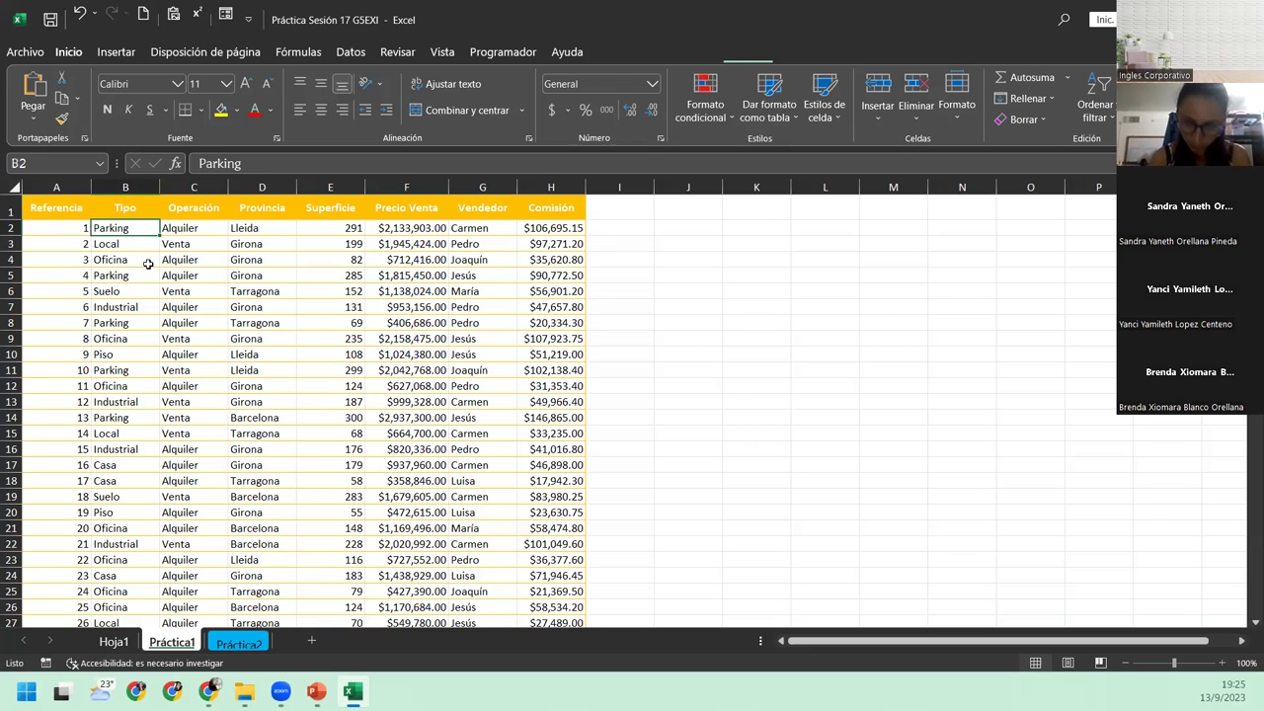
pyautogui.click(119, 53)
# - Insert a pivot table from Práctica1 A1:H301 on the existing Hoja1 sheet at cell A35
pyautogui.click(37, 89)
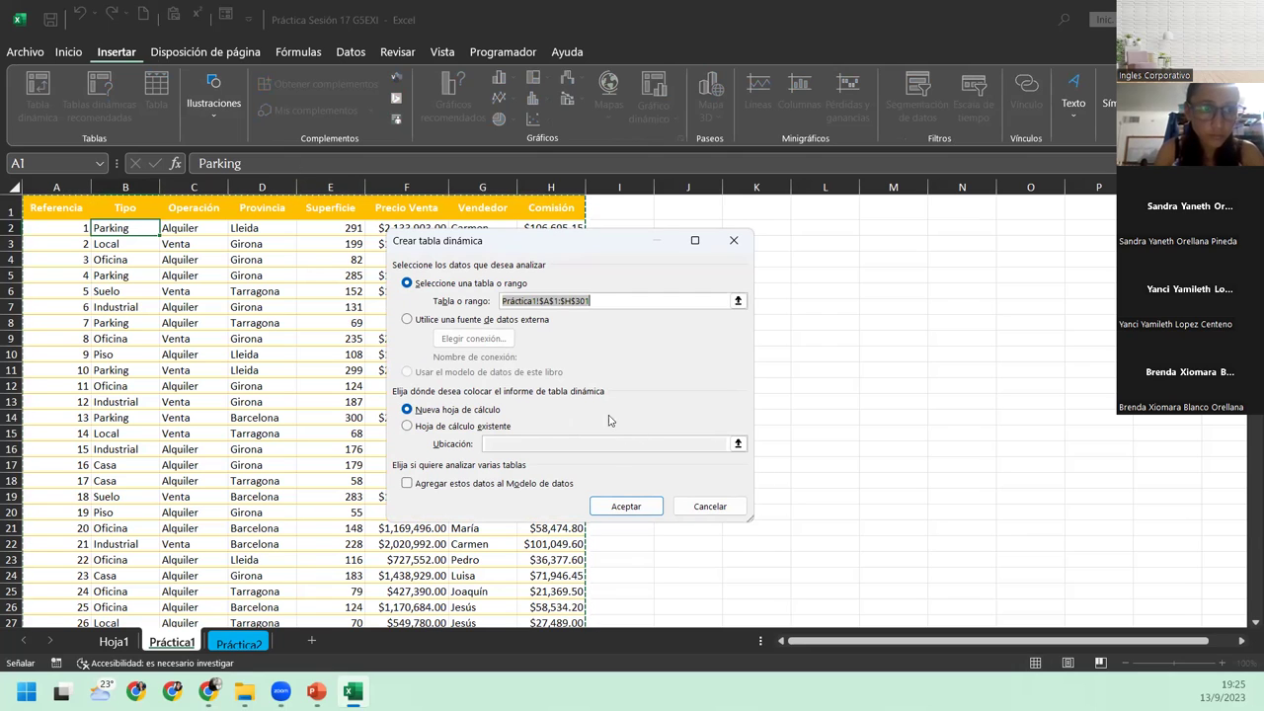
pyautogui.click(499, 426)
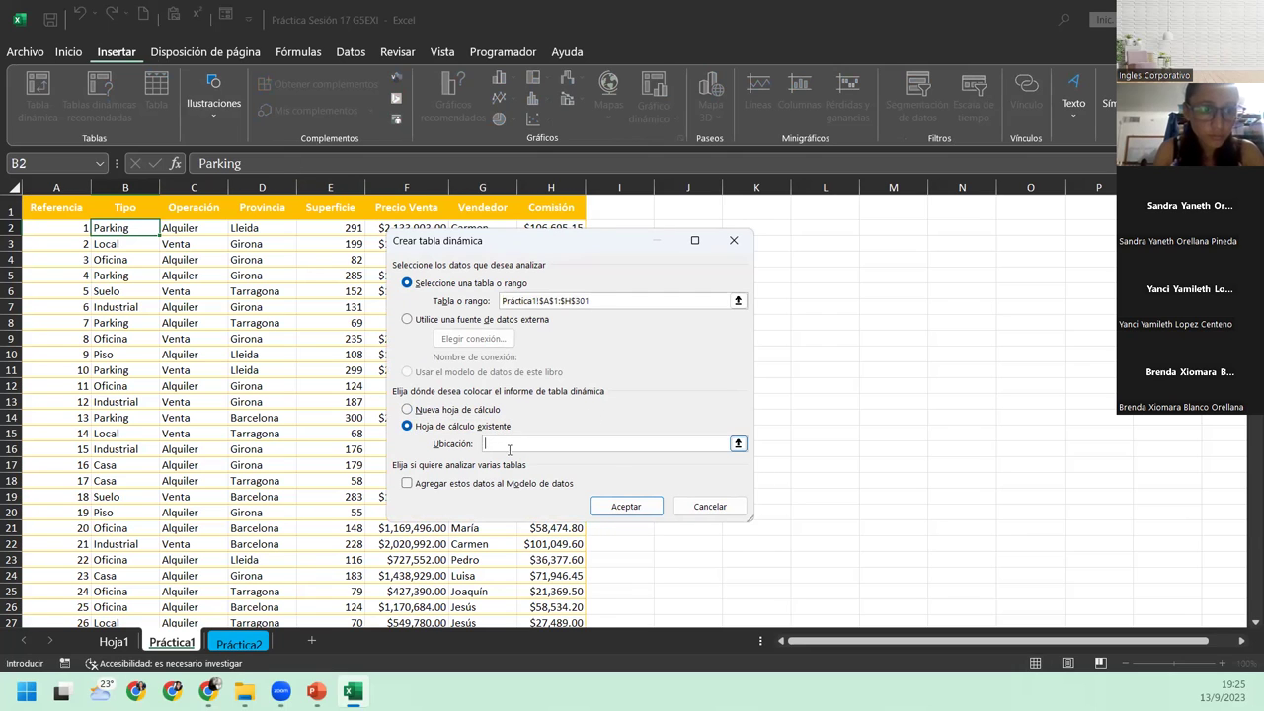
pyautogui.click(117, 644)
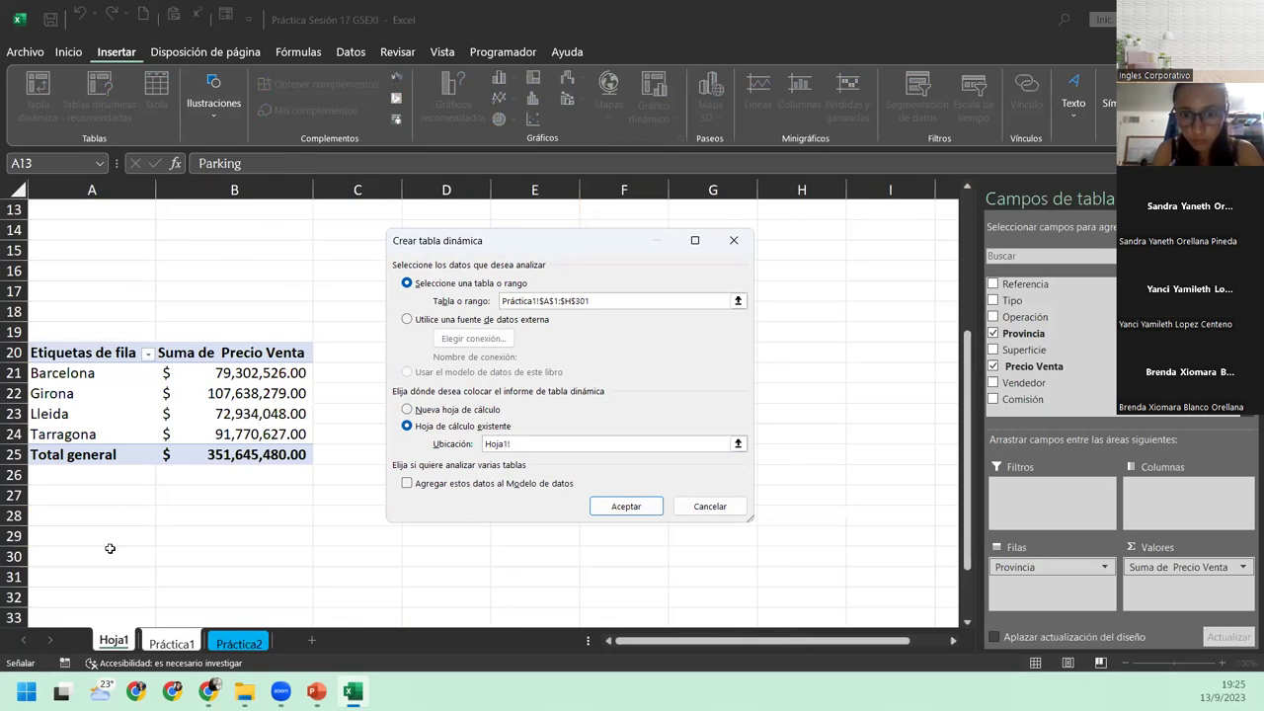
pyautogui.click(104, 530)
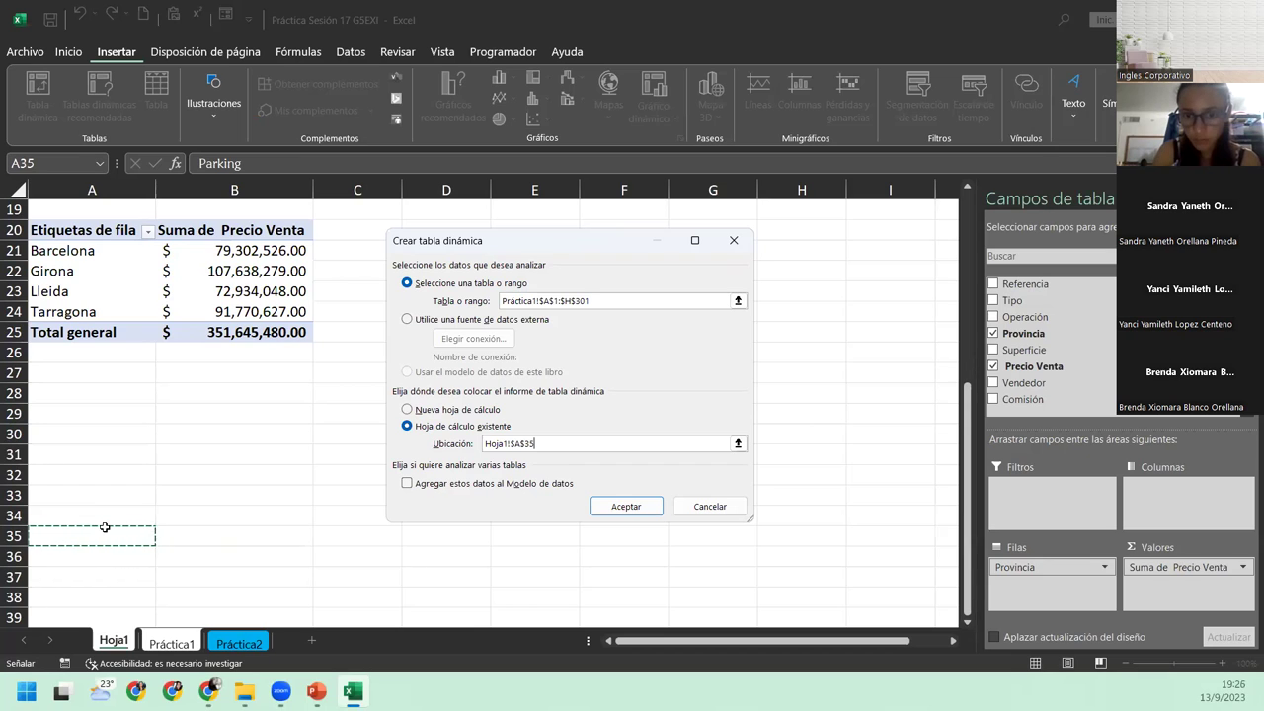
pyautogui.click(632, 507)
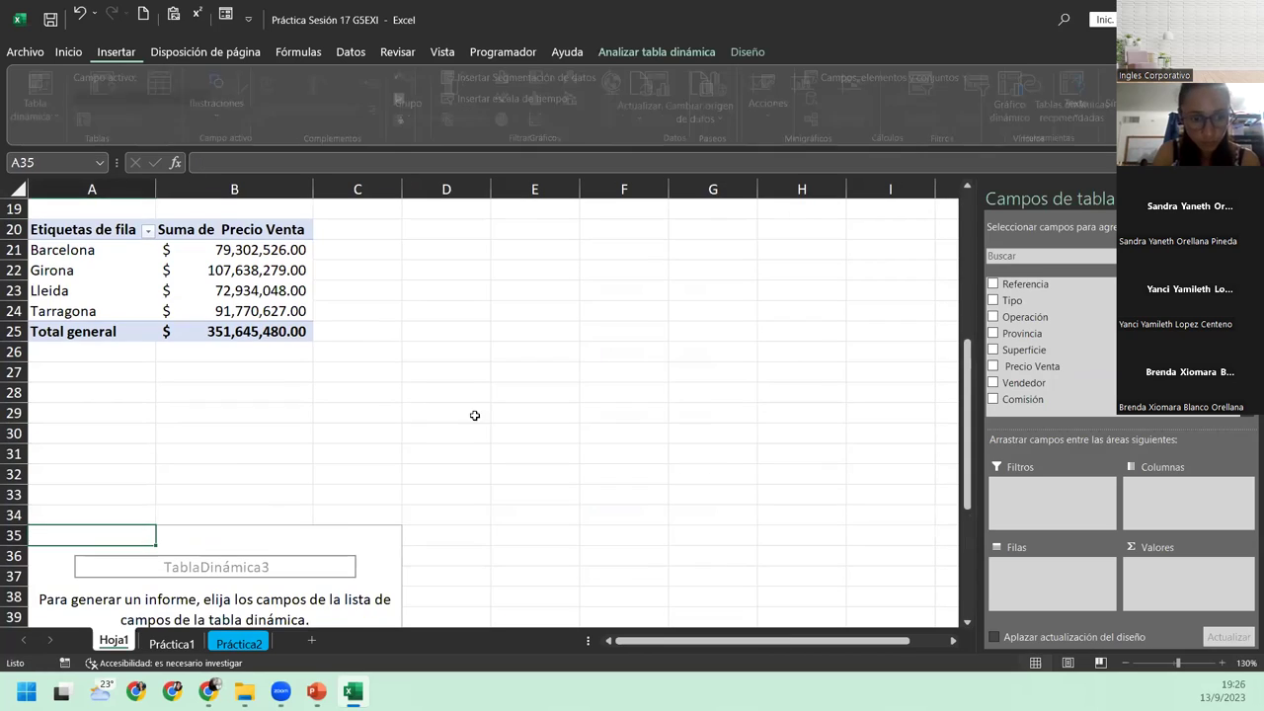
# - Put Operación then Tipo in the A35 pivot's rows and sum Precio Venta as values
pyautogui.scroll(-3, 347, 524)
pyautogui.scroll(-2, 347, 523)
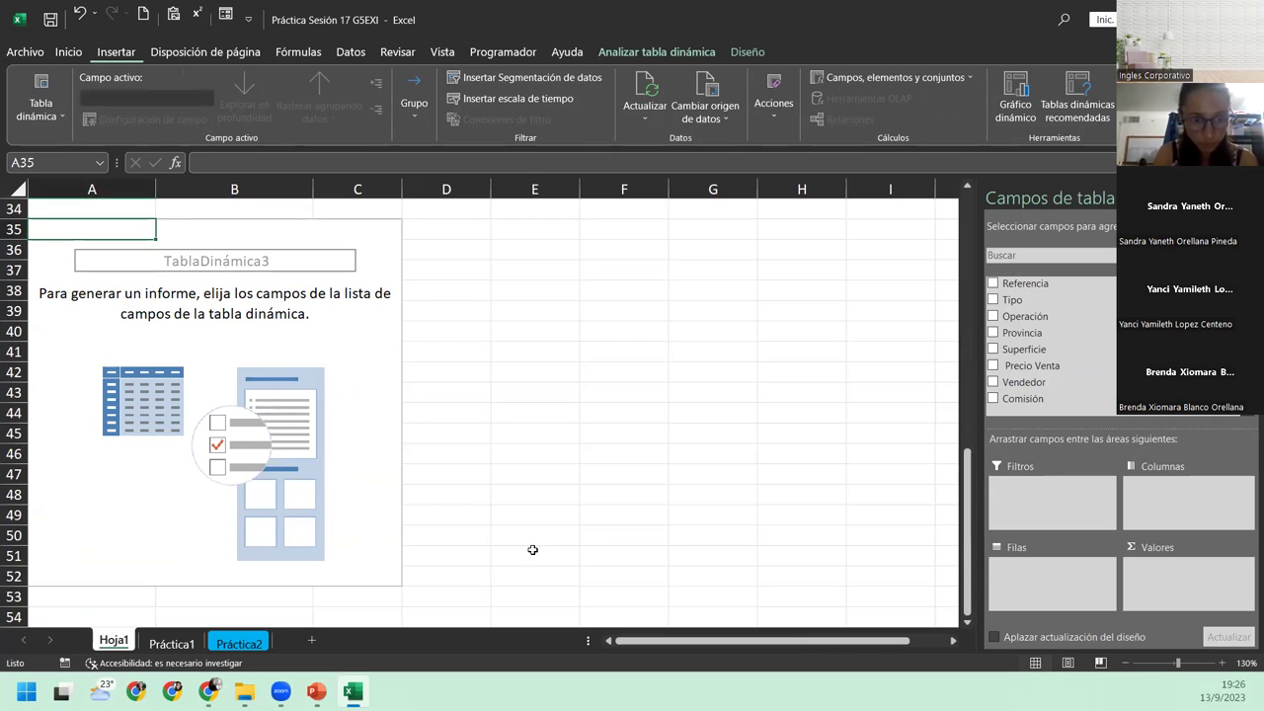
pyautogui.moveTo(1047, 316); pyautogui.dragTo(1064, 578)
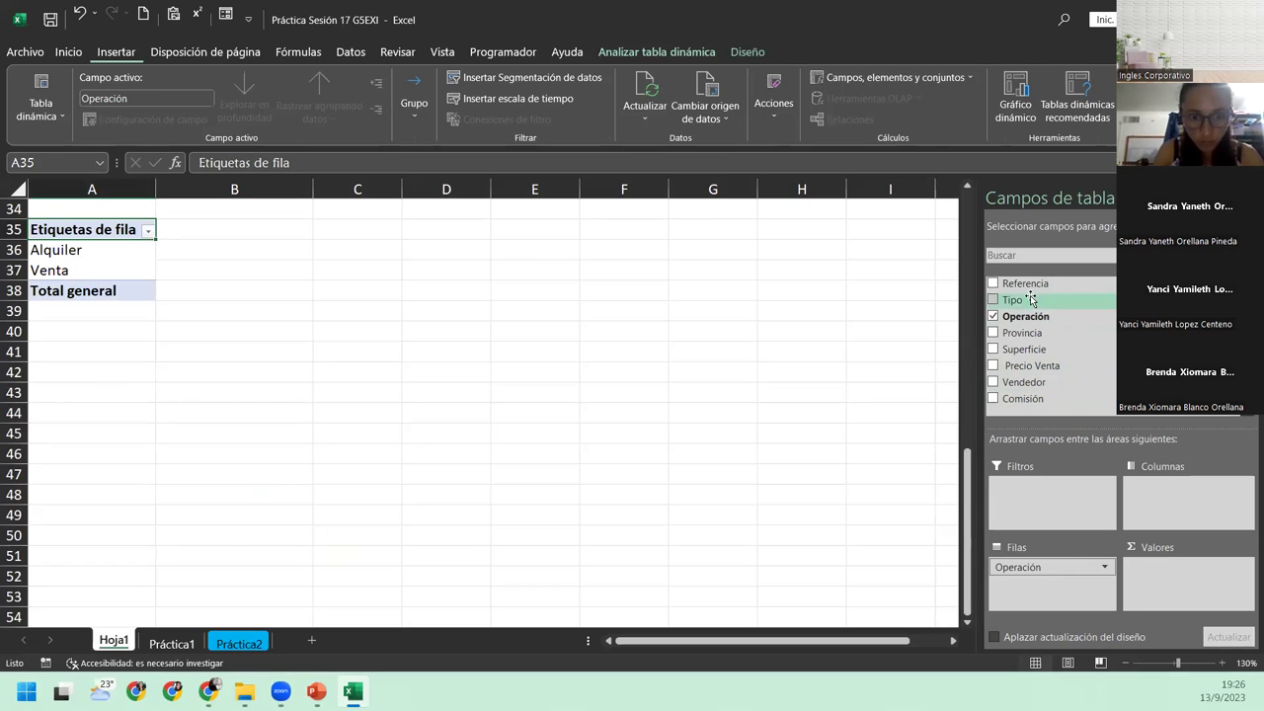
pyautogui.moveTo(1028, 299); pyautogui.dragTo(1064, 594)
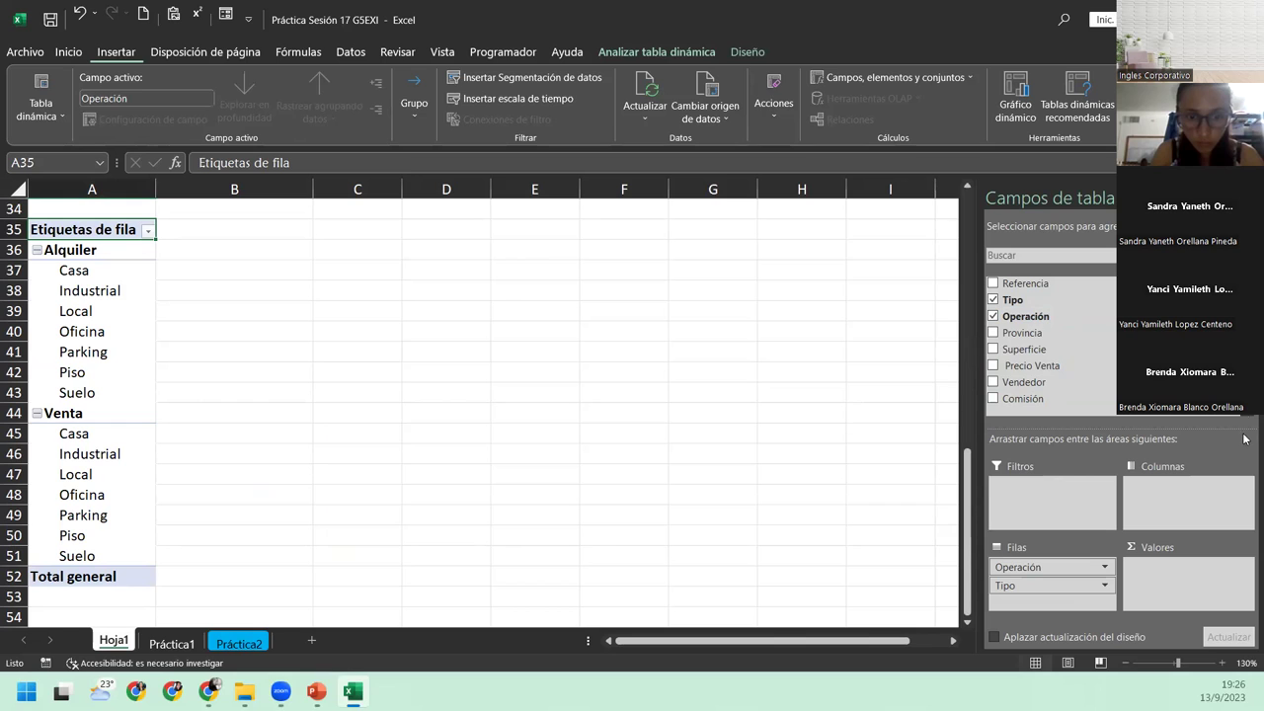
pyautogui.moveTo(1032, 365)
pyautogui.mouseDown()
pyautogui.moveTo(1232, 611)
pyautogui.moveTo(1181, 577)
pyautogui.mouseUp()
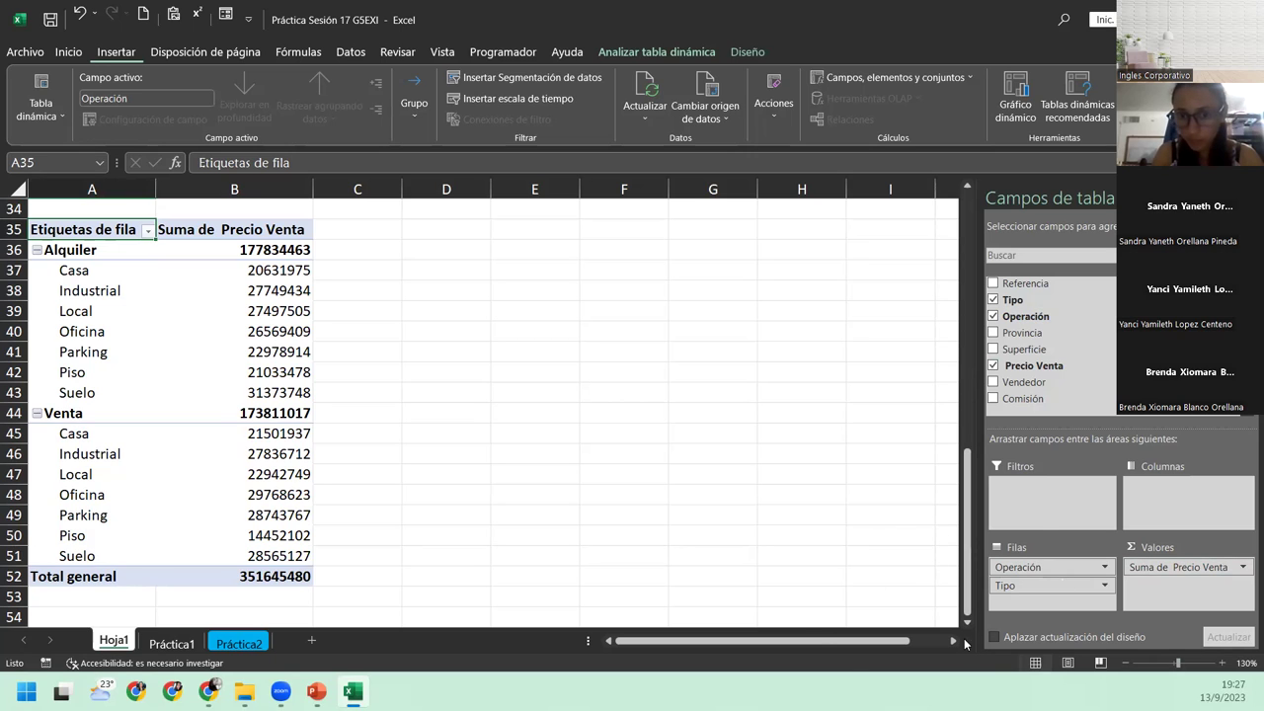
# - Rearrange the pivot so Tipo stays in rows and Operación (Alquiler, Venta) forms the columns
pyautogui.moveTo(1001, 590); pyautogui.dragTo(1144, 513)
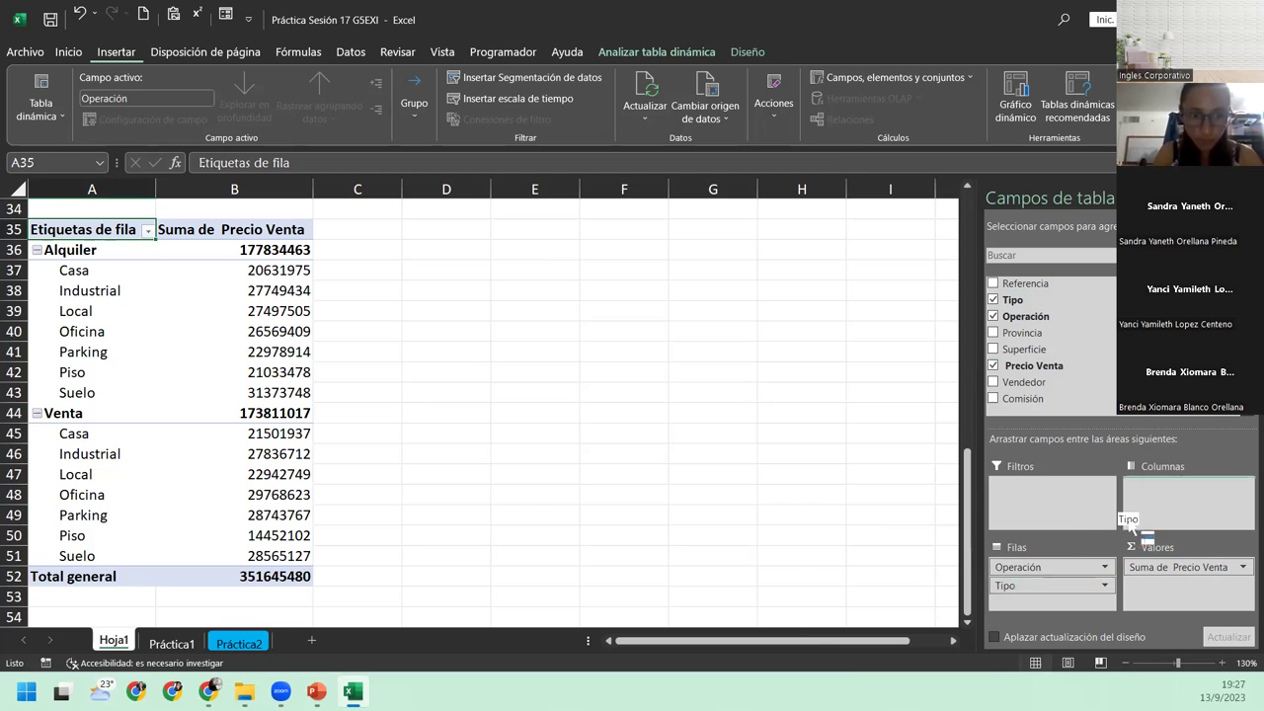
pyautogui.moveTo(1144, 513); pyautogui.dragTo(1143, 508)
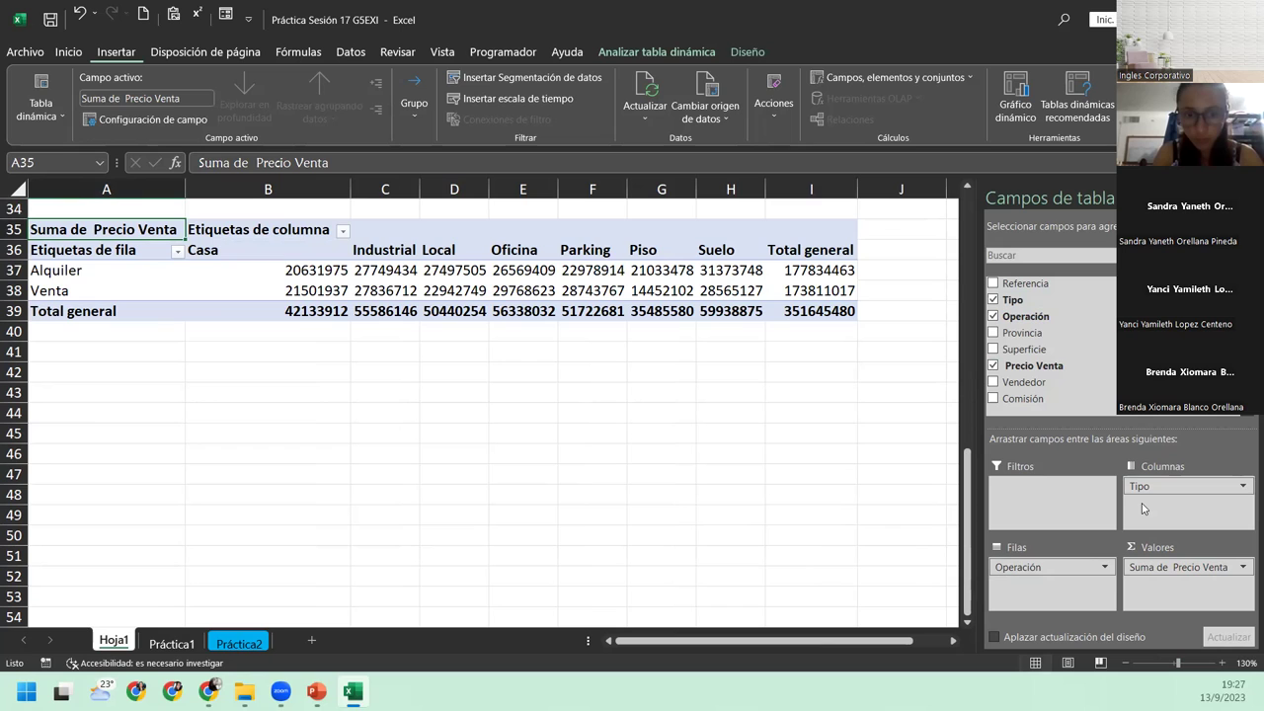
pyautogui.moveTo(1140, 485)
pyautogui.mouseDown()
pyautogui.moveTo(1116, 567)
pyautogui.moveTo(1064, 595)
pyautogui.moveTo(1052, 578)
pyautogui.moveTo(1162, 498)
pyautogui.mouseUp()
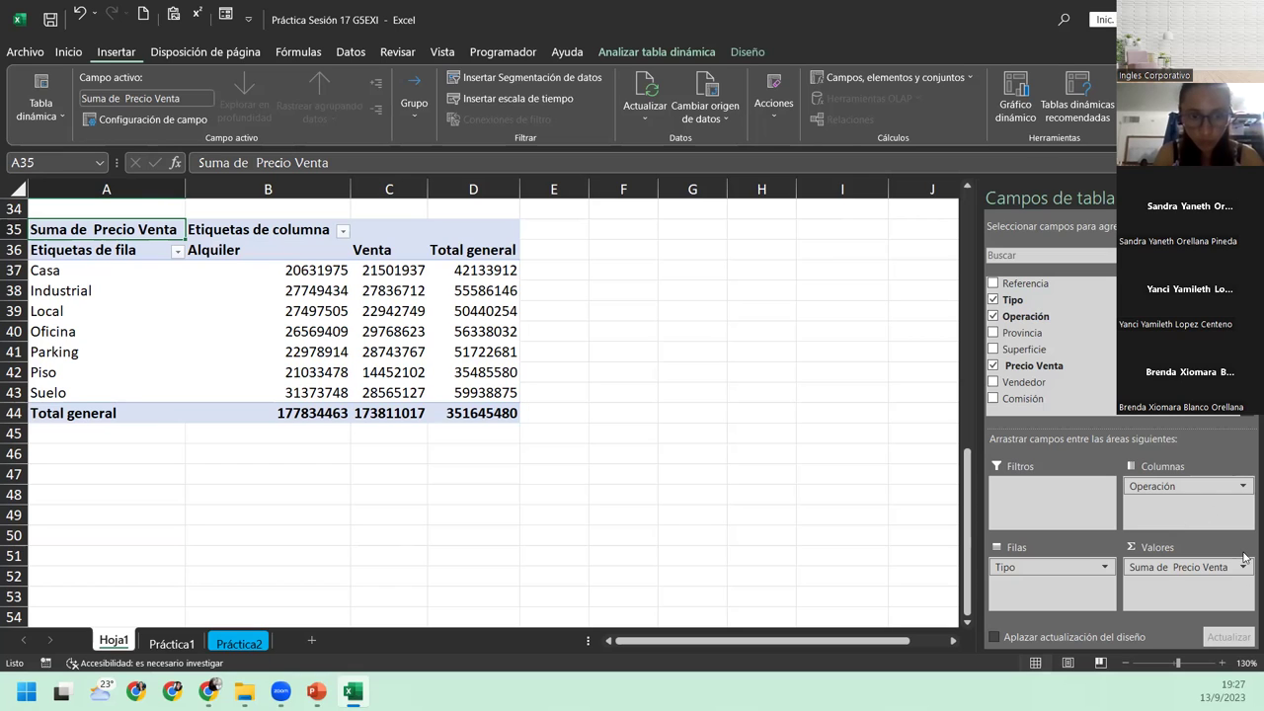
pyautogui.moveTo(1162, 486); pyautogui.dragTo(1176, 515)
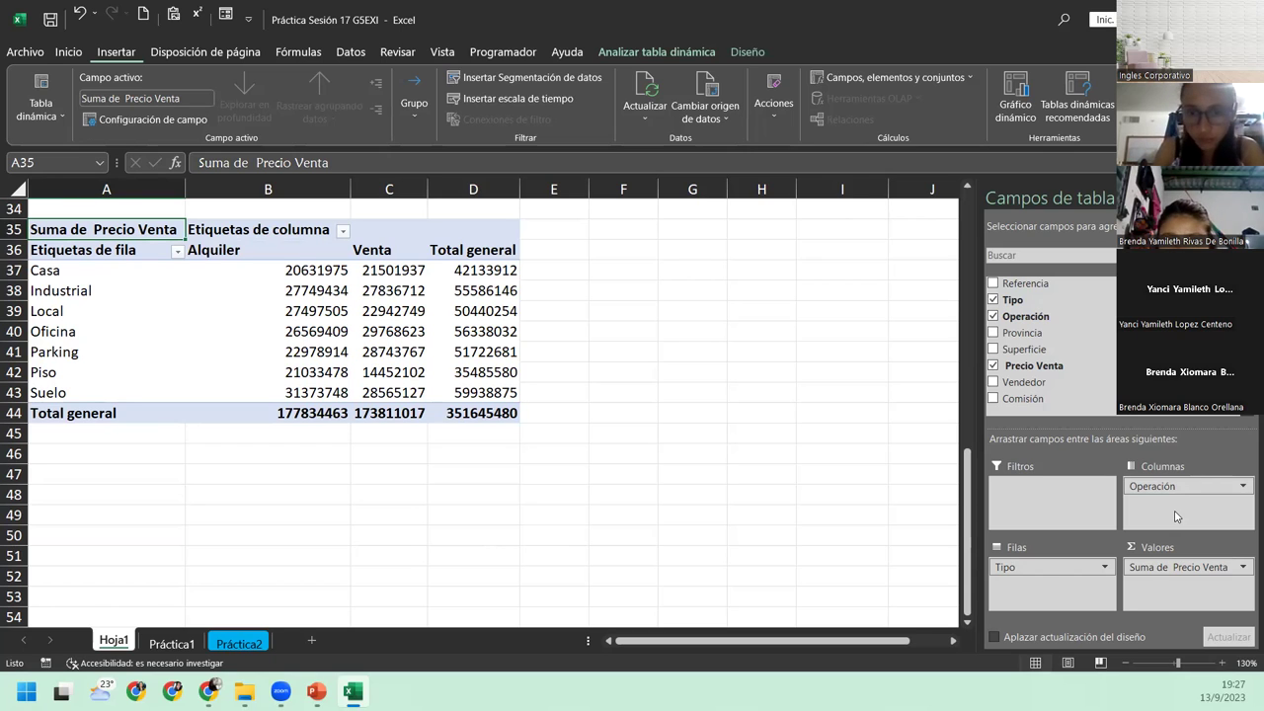
# - Format the Suma de Precio Venta values as Contabilidad with dollar signs and two decimals
pyautogui.click(1243, 568)
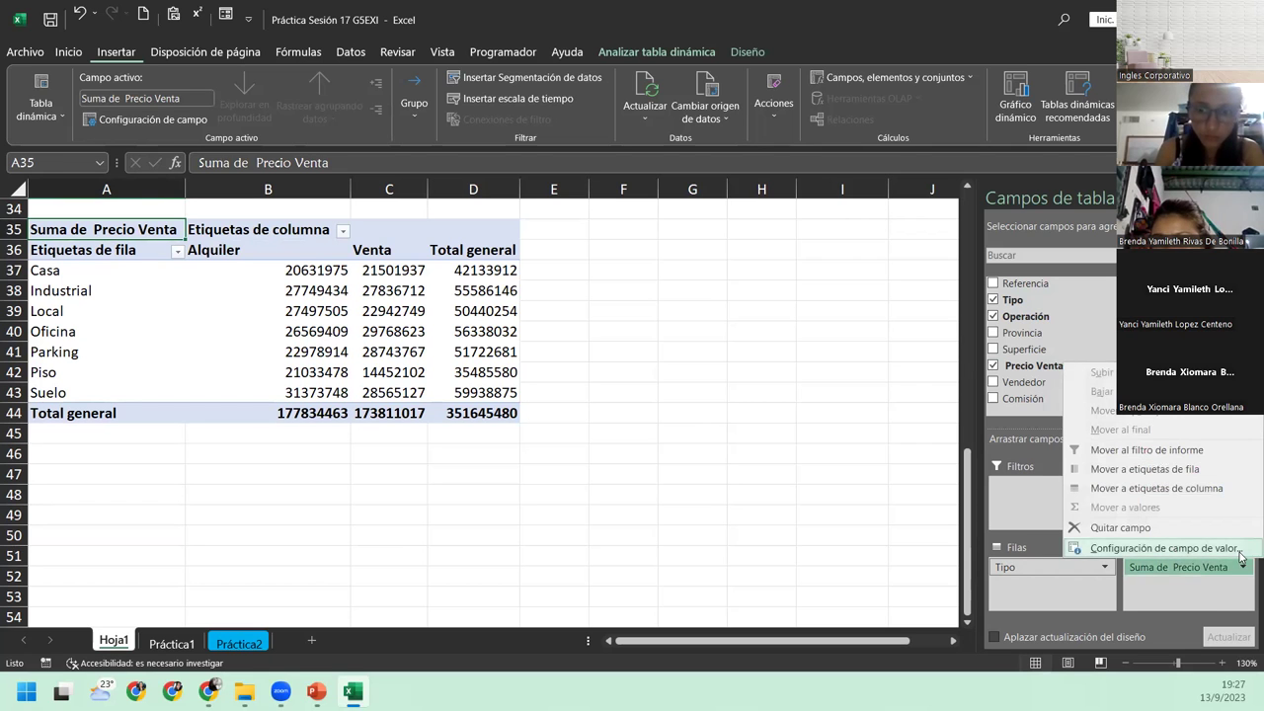
pyautogui.click(1165, 548)
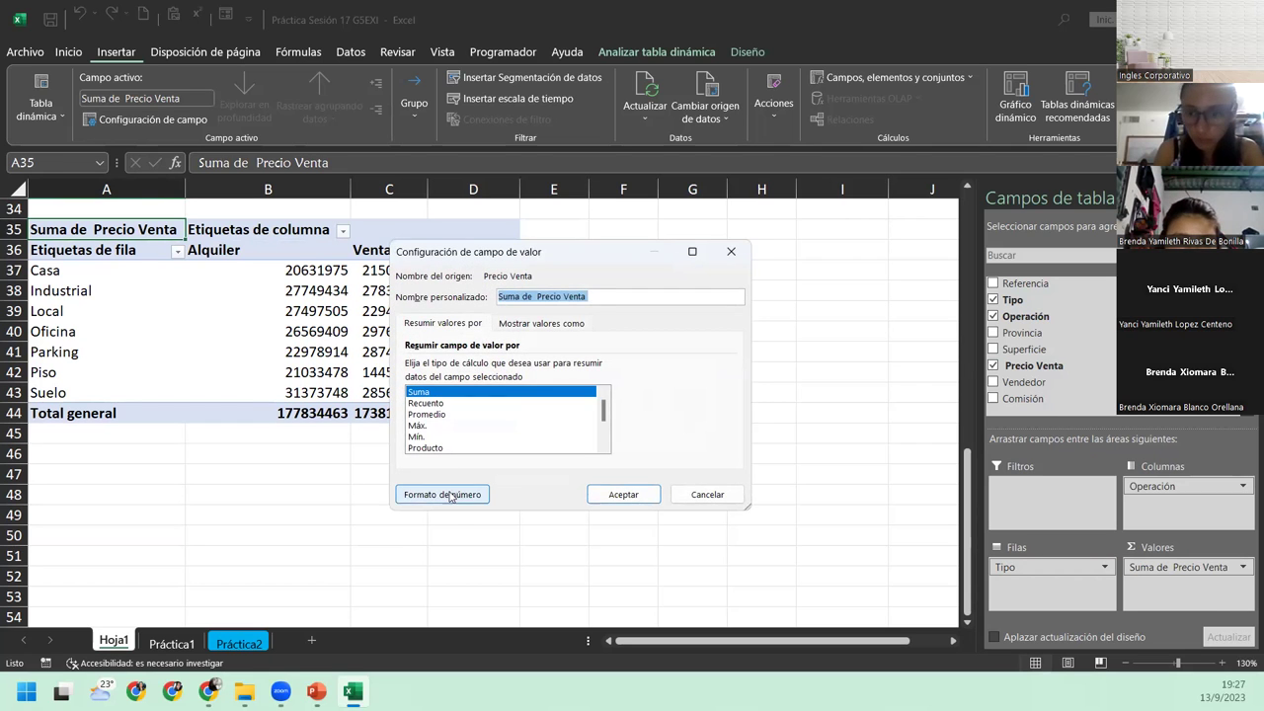
pyautogui.click(442, 493)
pyautogui.click(385, 282)
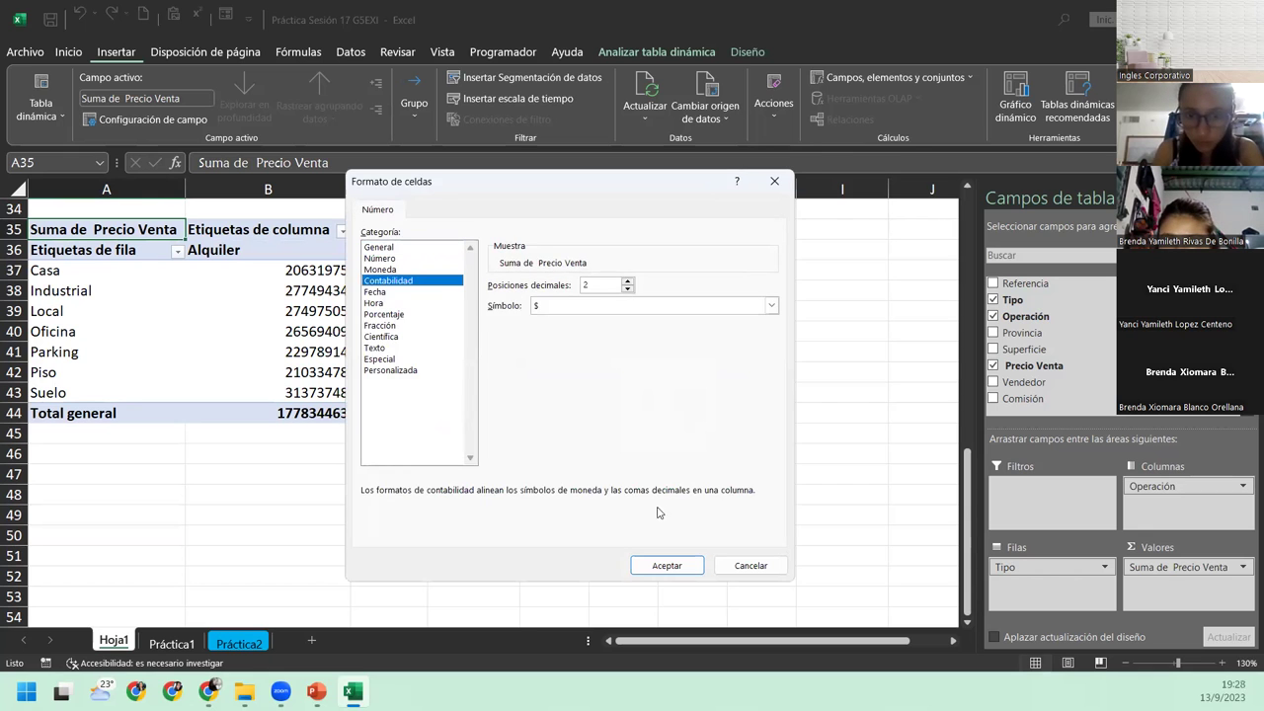
pyautogui.click(666, 565)
pyautogui.click(654, 496)
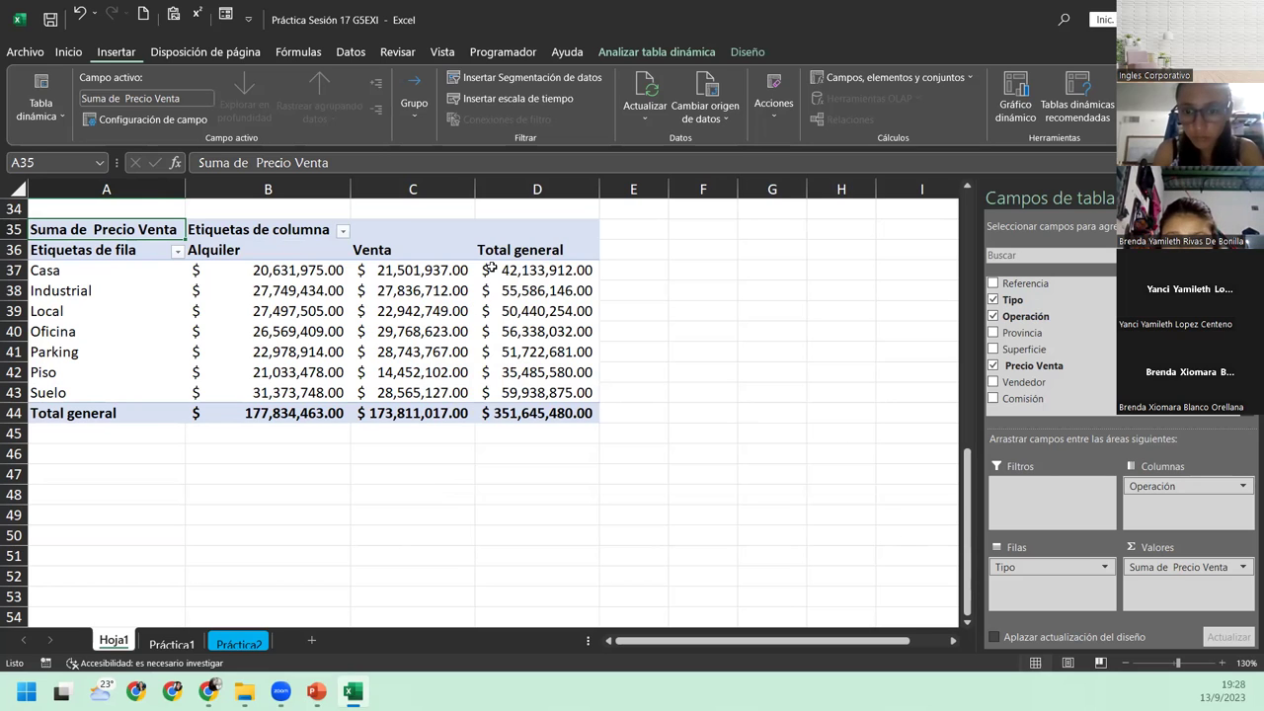
pyautogui.click(143, 273)
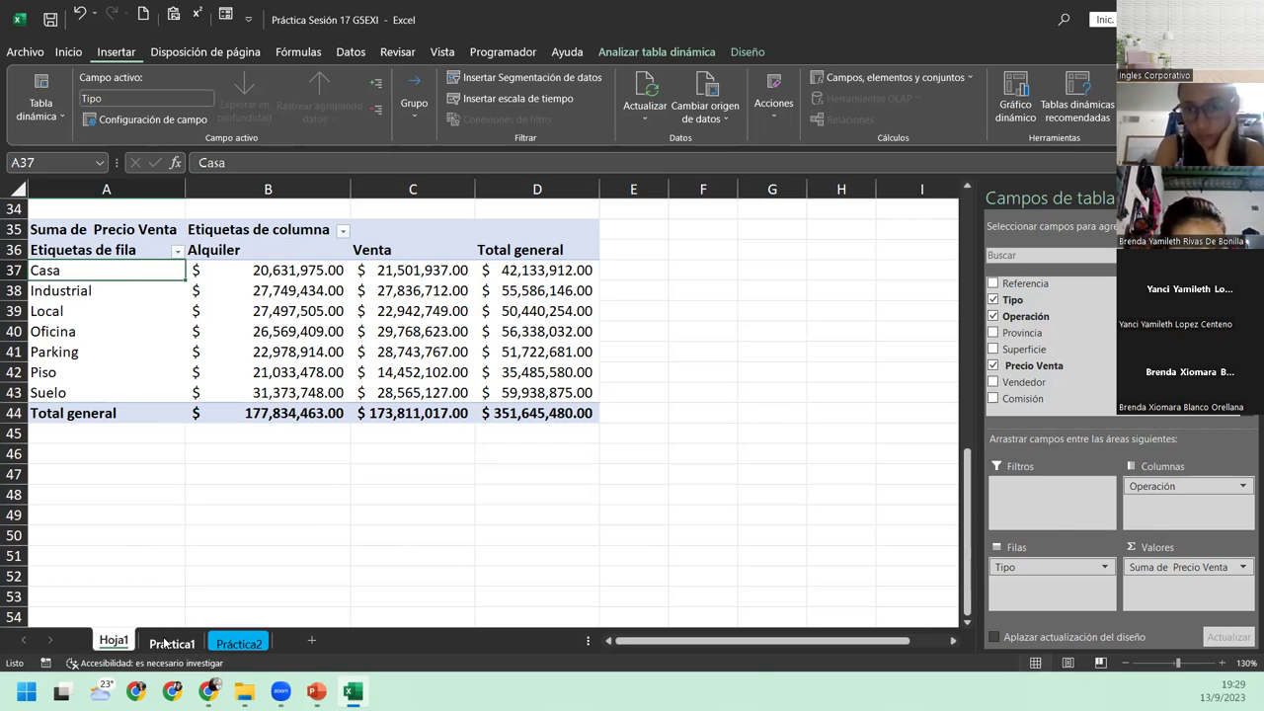
# - Rename the Hoja1 sheet tab to 'Práctica TD1'
pyautogui.doubleClick(114, 639)
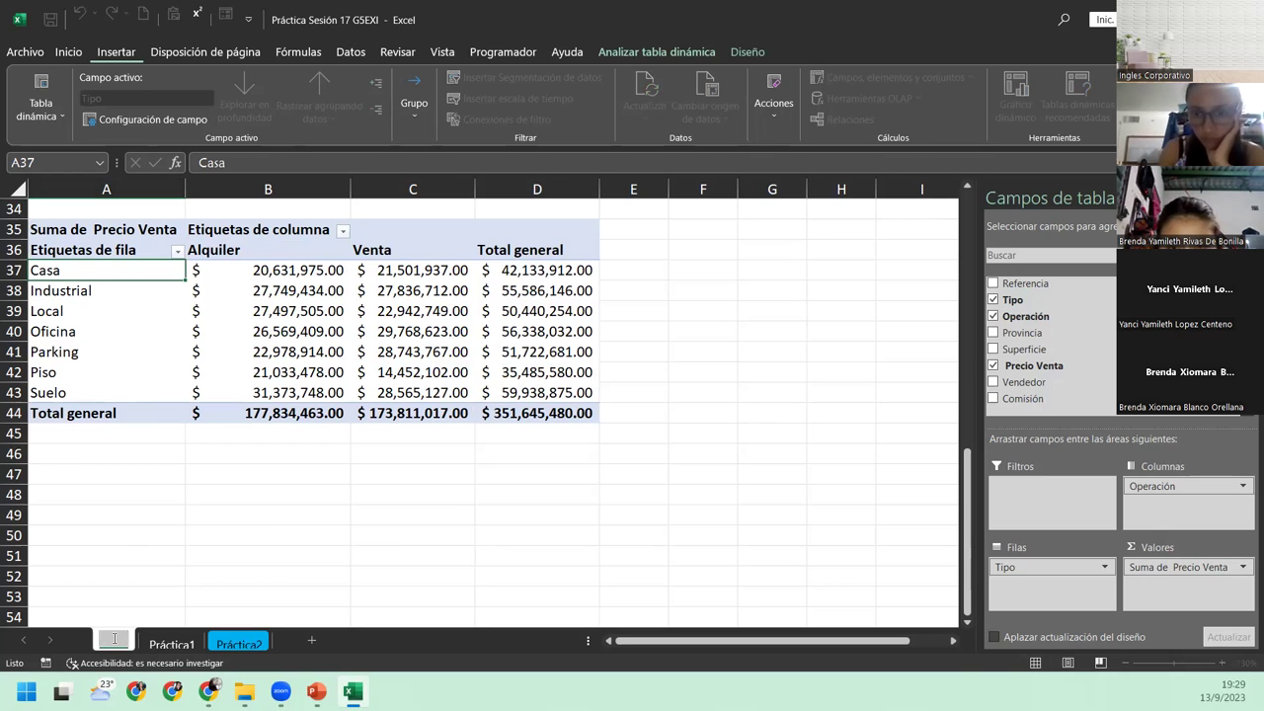
pyautogui.press('BackSpace')
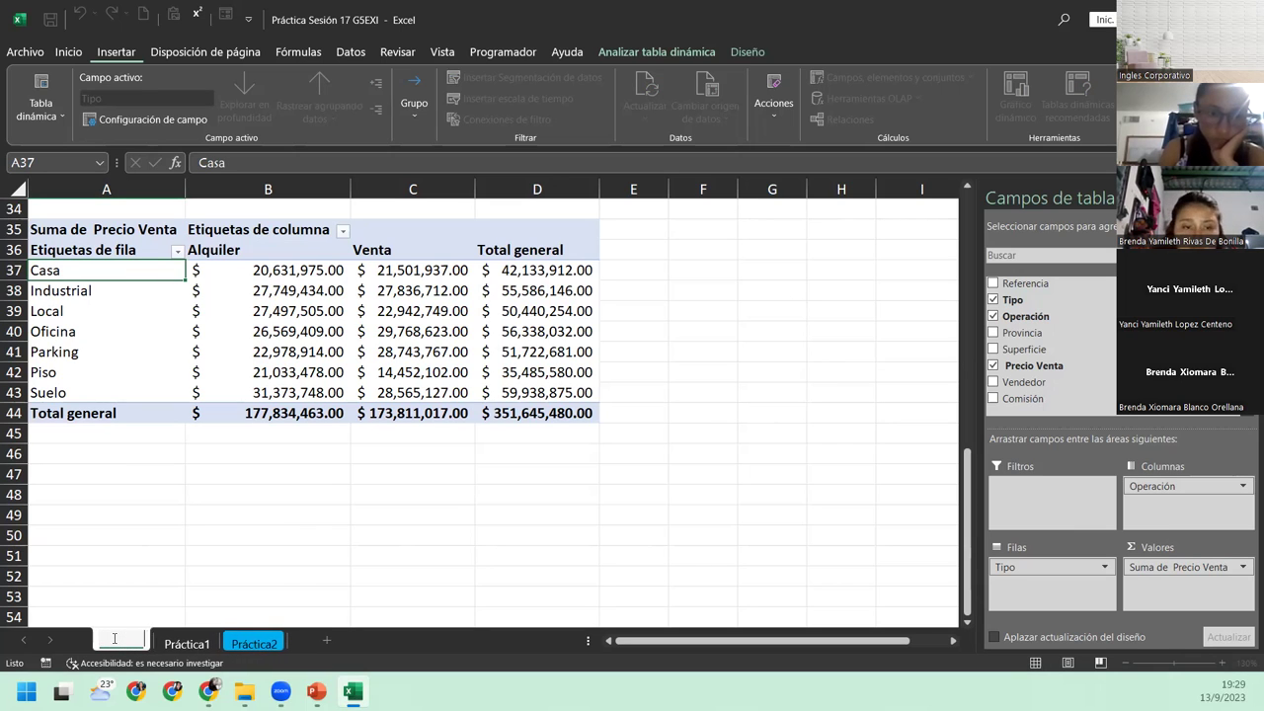
pyautogui.write('TD1')
pyautogui.press('Return')
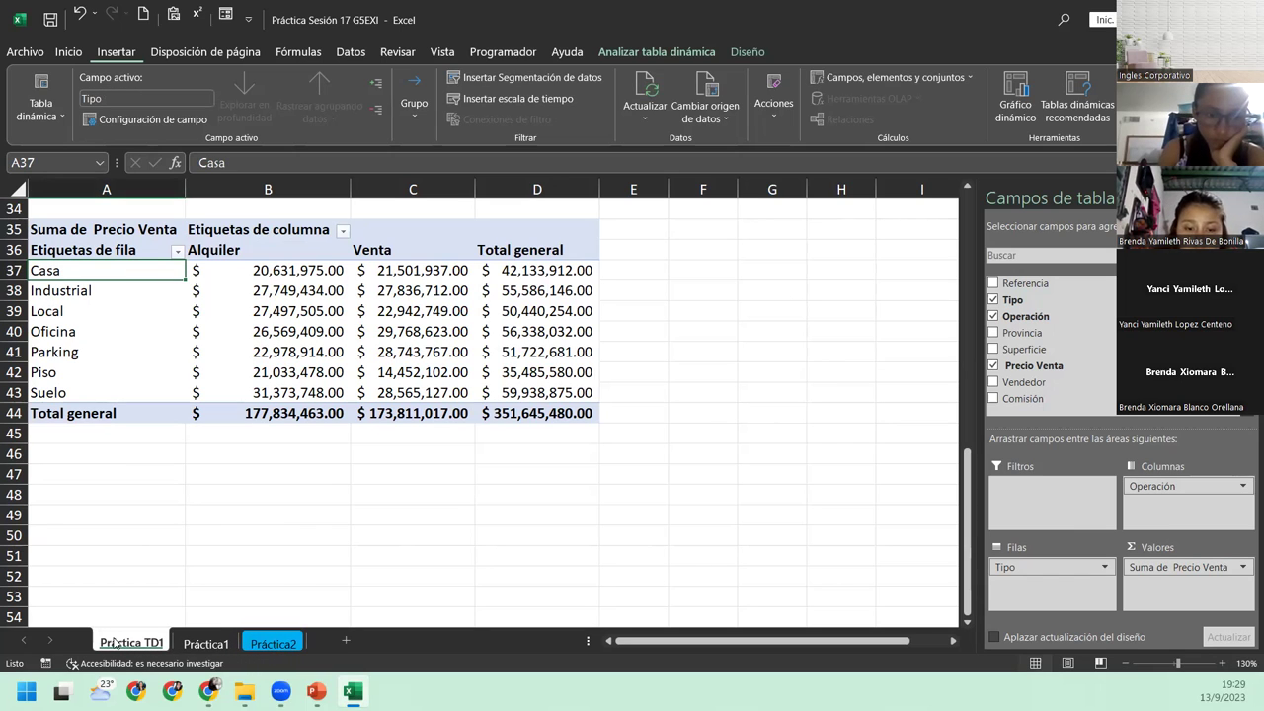
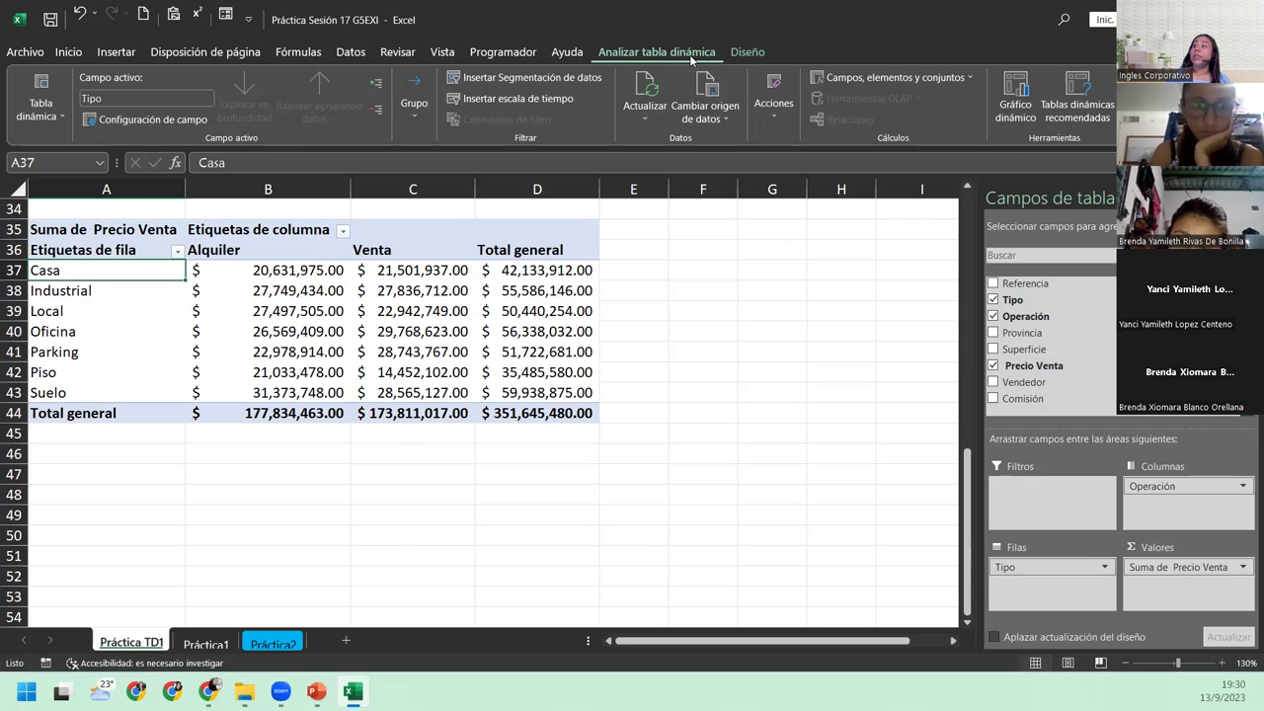
# - Apply the Amarillo claro, Estilo de tabla dinámica claro 19 style from the Diseño styles gallery
pyautogui.click(747, 56)
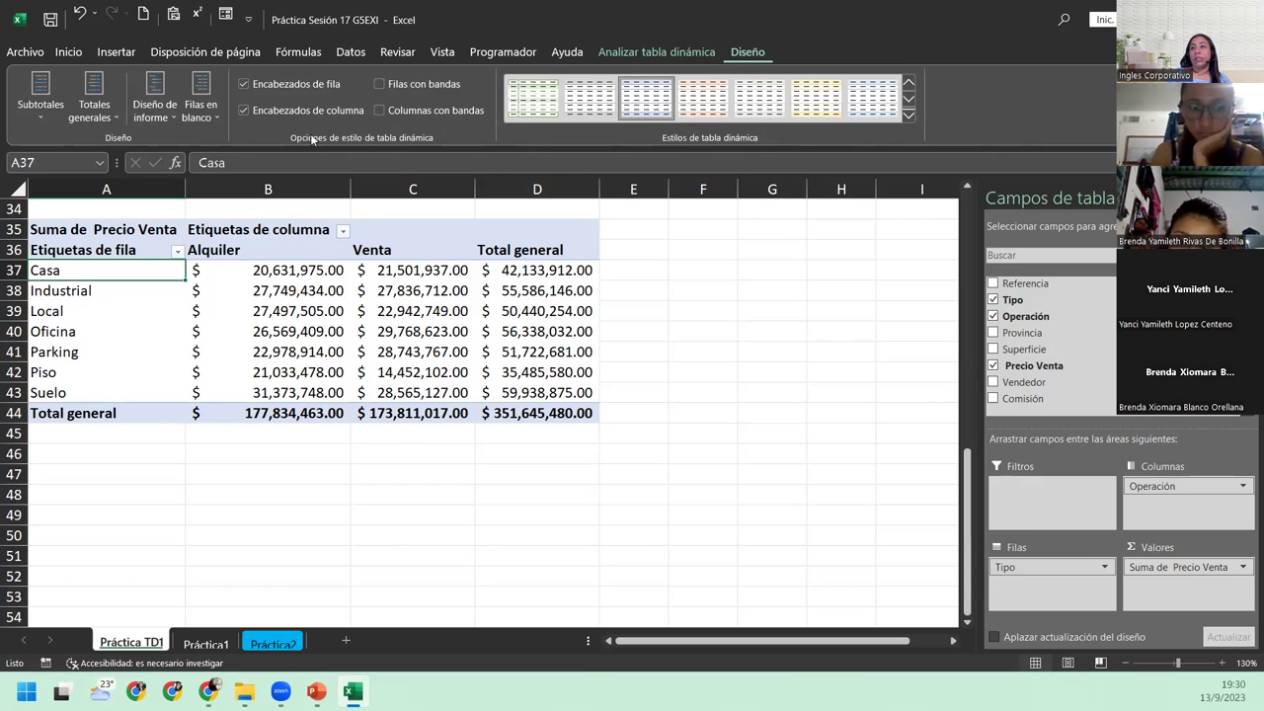
pyautogui.click(908, 114)
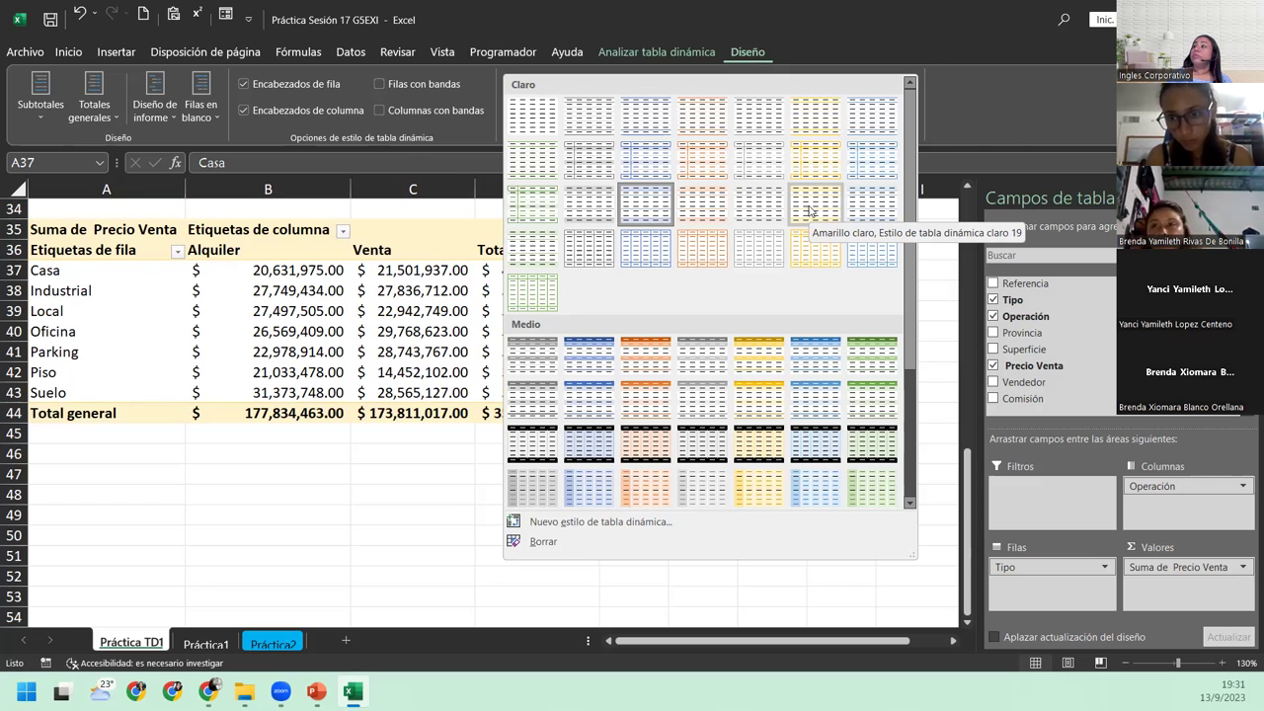
pyautogui.click(809, 210)
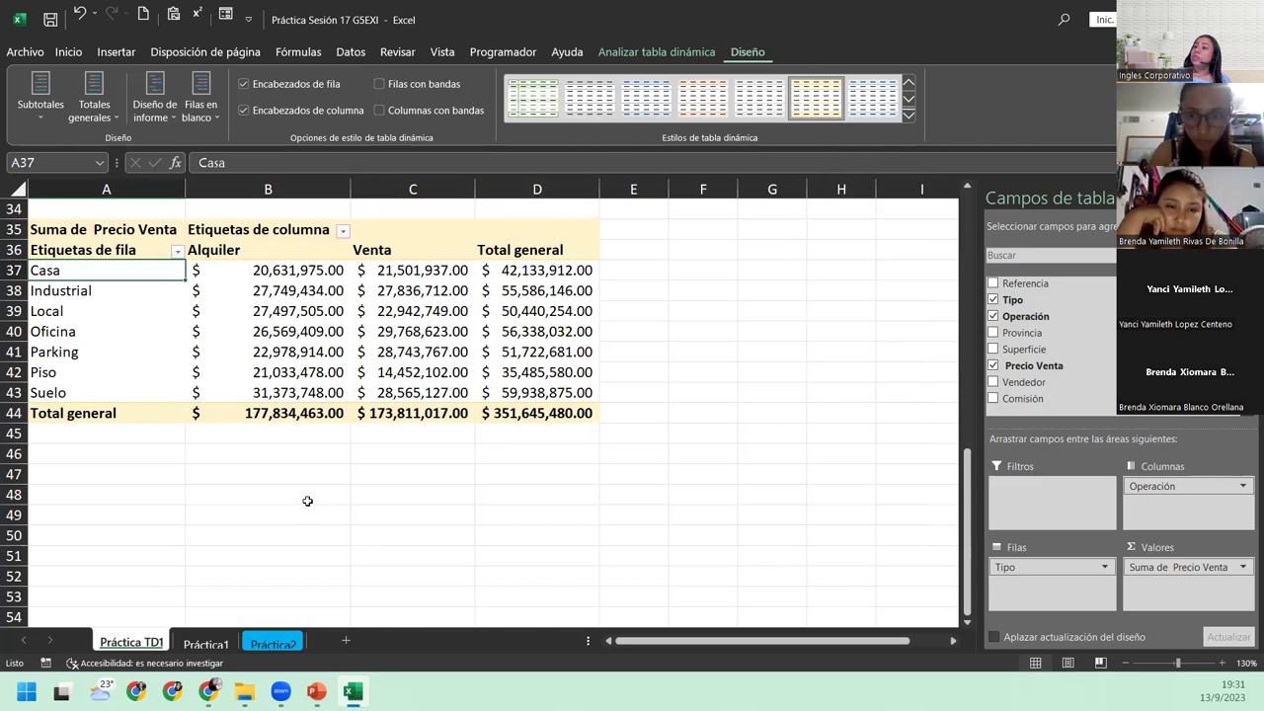
pyautogui.scroll(7, 307, 501)
pyautogui.scroll(1, 307, 501)
pyautogui.scroll(1, 307, 501)
pyautogui.scroll(1, 306, 495)
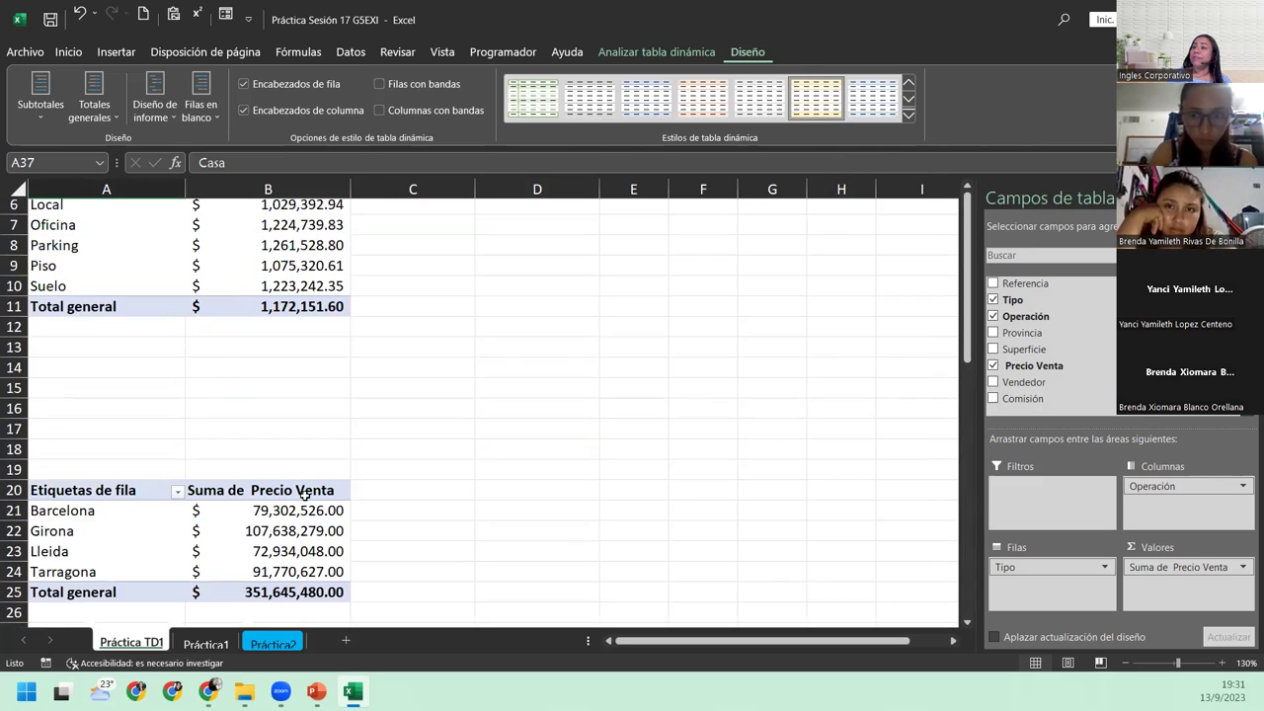
pyautogui.scroll(1, 304, 494)
pyautogui.scroll(-5, 304, 494)
pyautogui.scroll(-4, 305, 495)
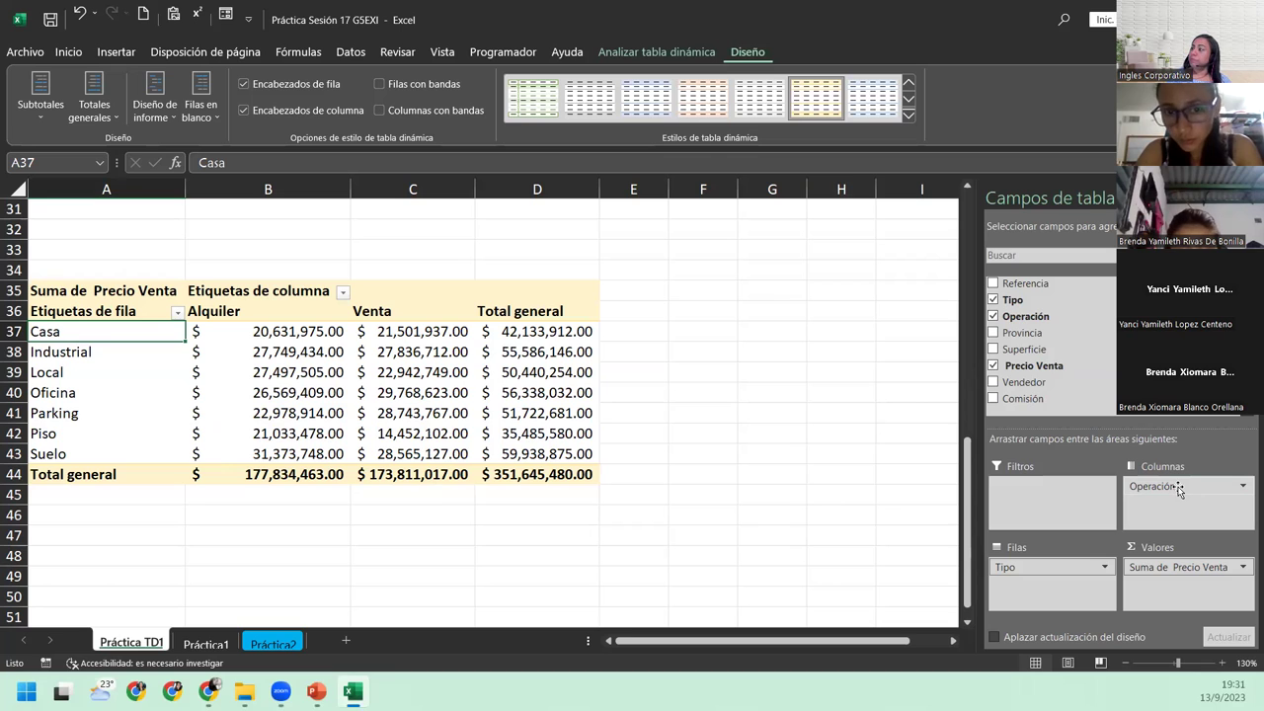
# - Move Operación from Columnas to Filtros and filter the pivot table to Alquiler
pyautogui.moveTo(1178, 491); pyautogui.dragTo(1059, 504)
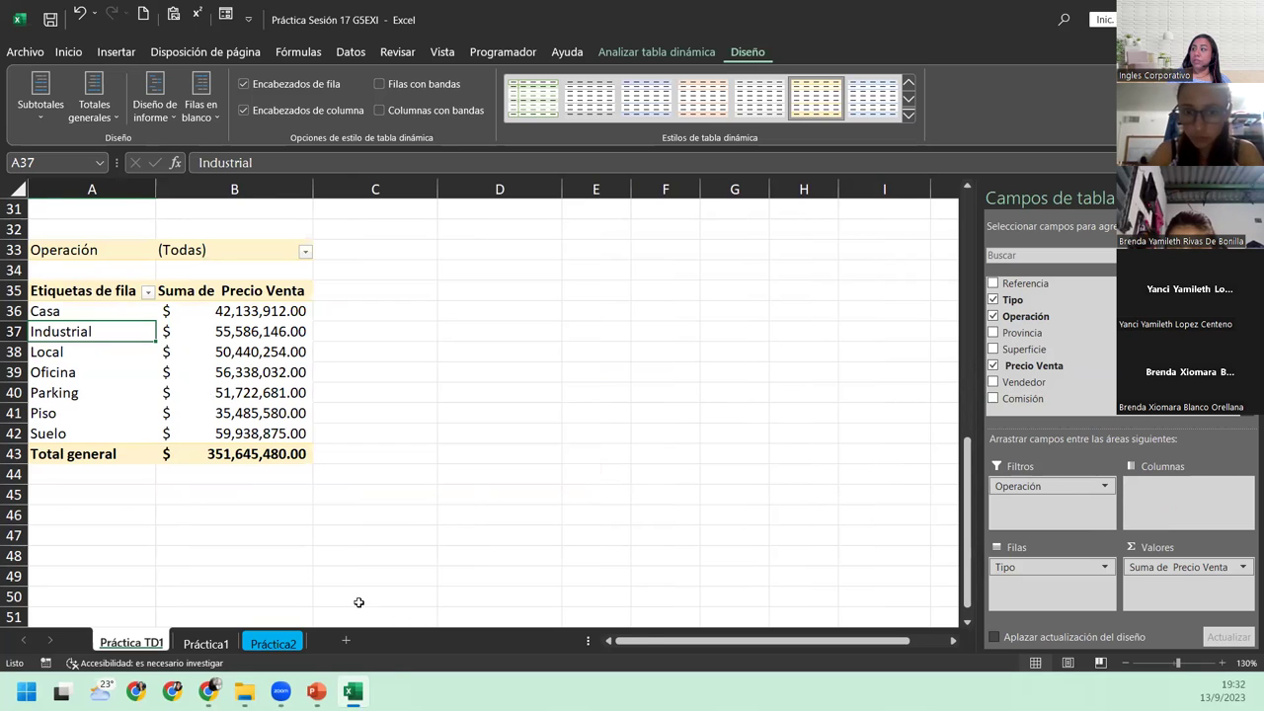
pyautogui.click(174, 249)
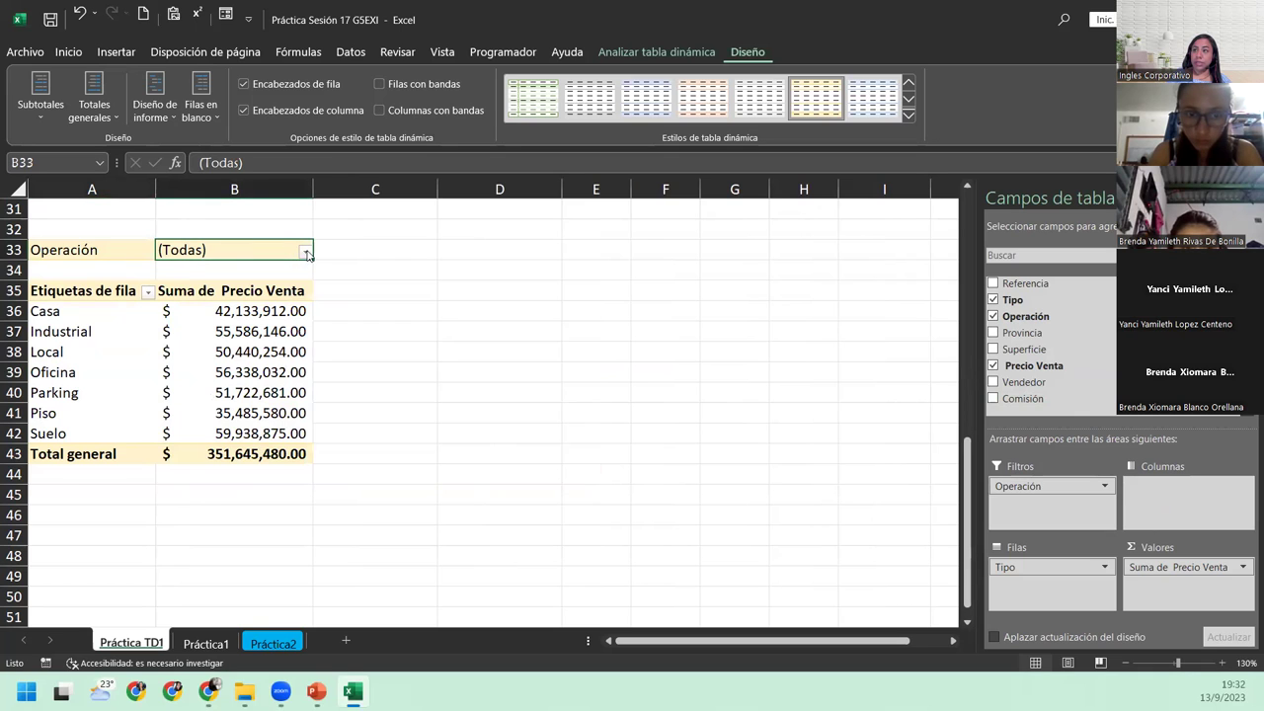
pyautogui.click(306, 252)
pyautogui.click(151, 304)
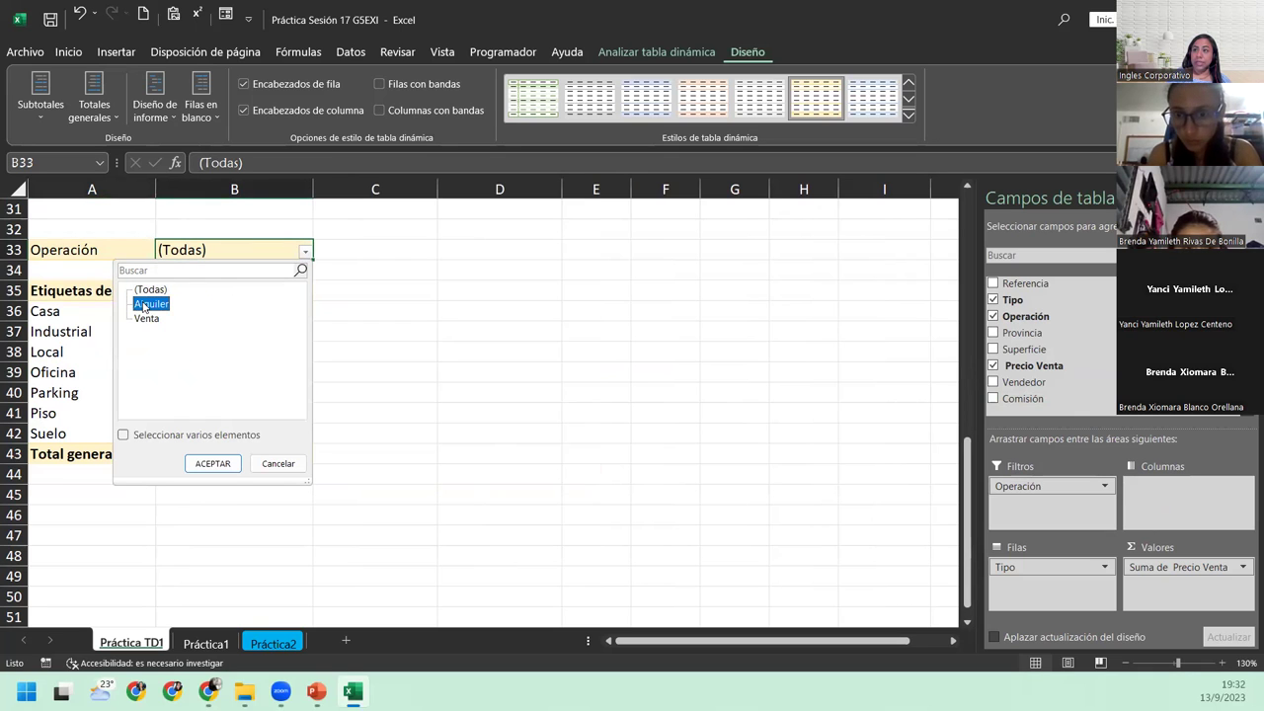
pyautogui.click(213, 464)
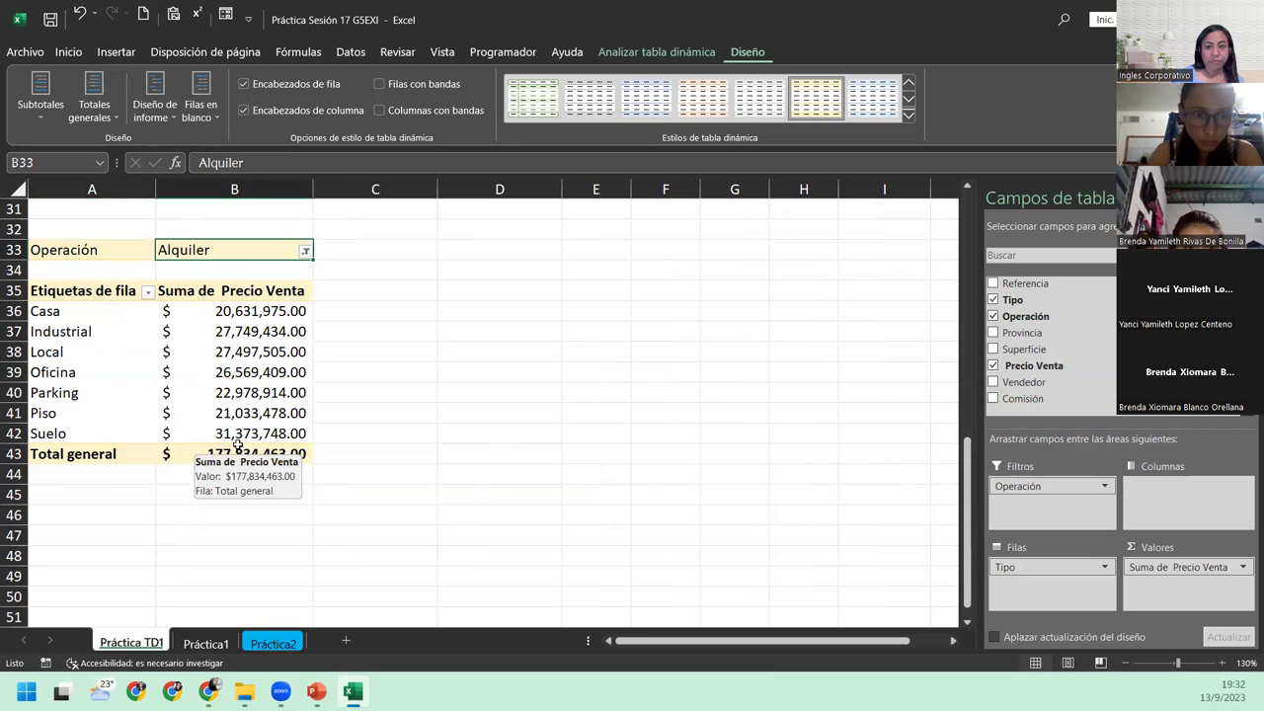
# - Change the Operación filter to Venta so the pivot totals $173,811,017.00
pyautogui.click(305, 250)
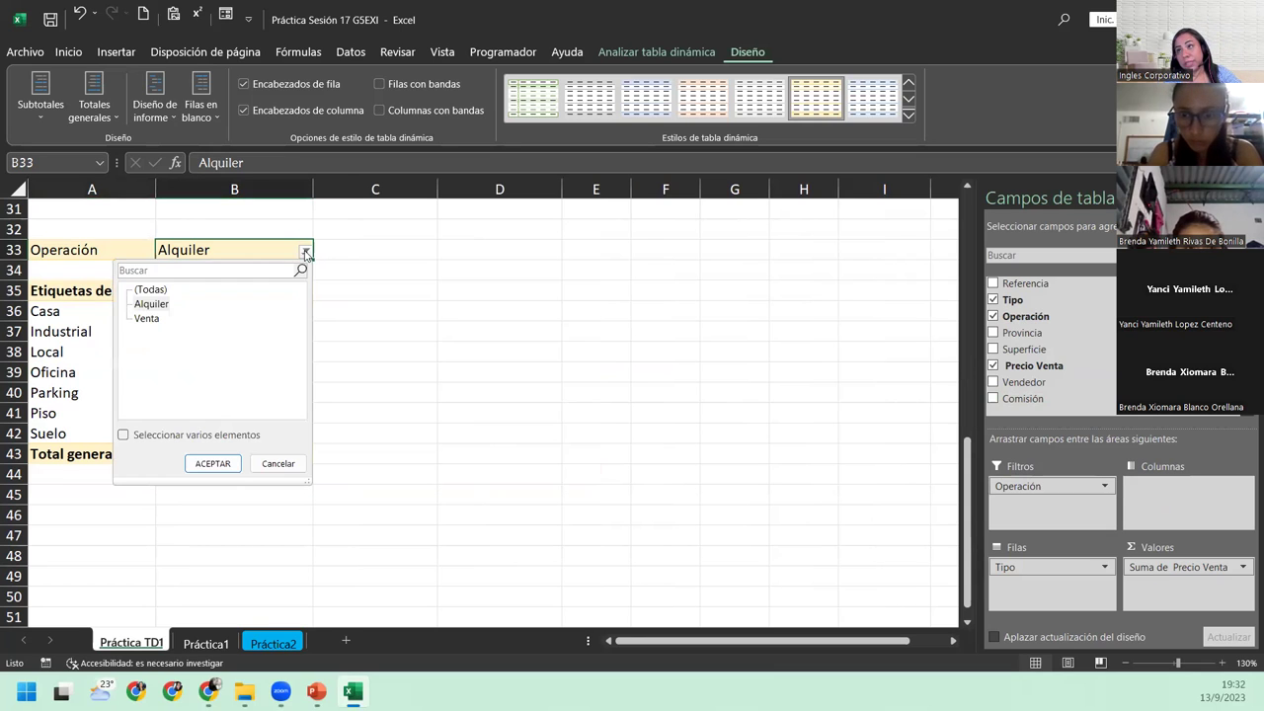
pyautogui.click(146, 318)
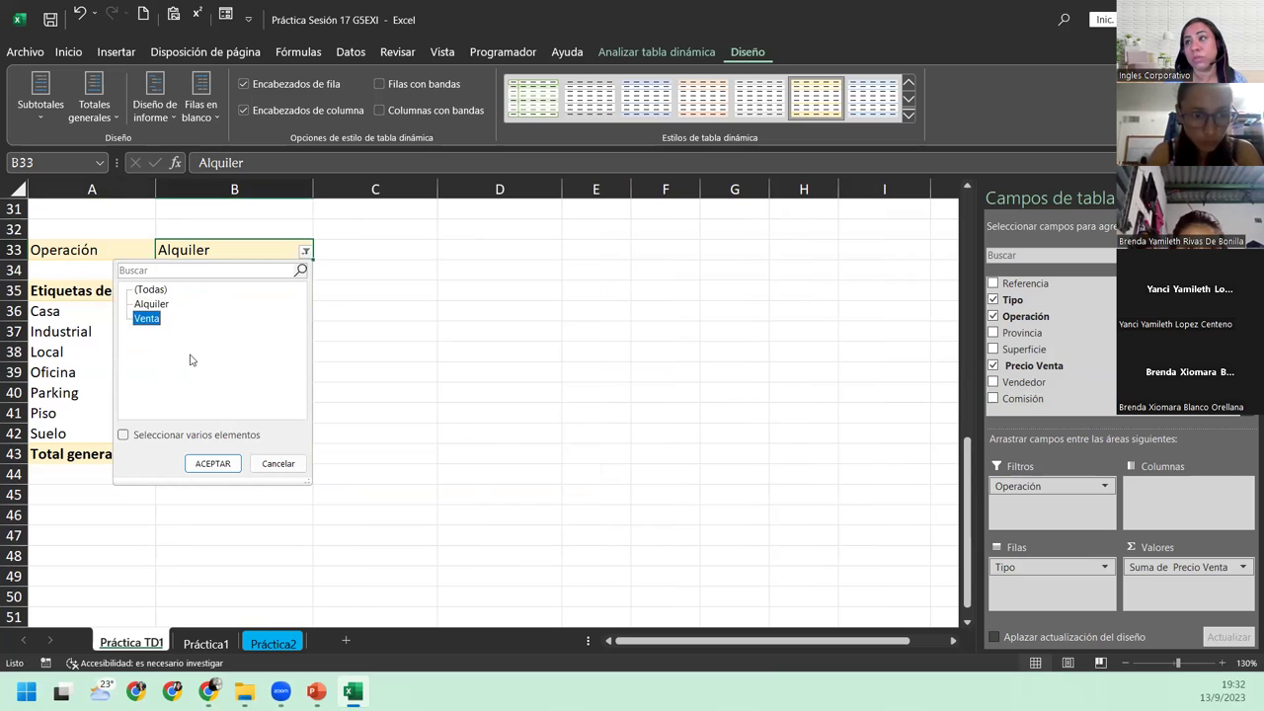
pyautogui.click(212, 463)
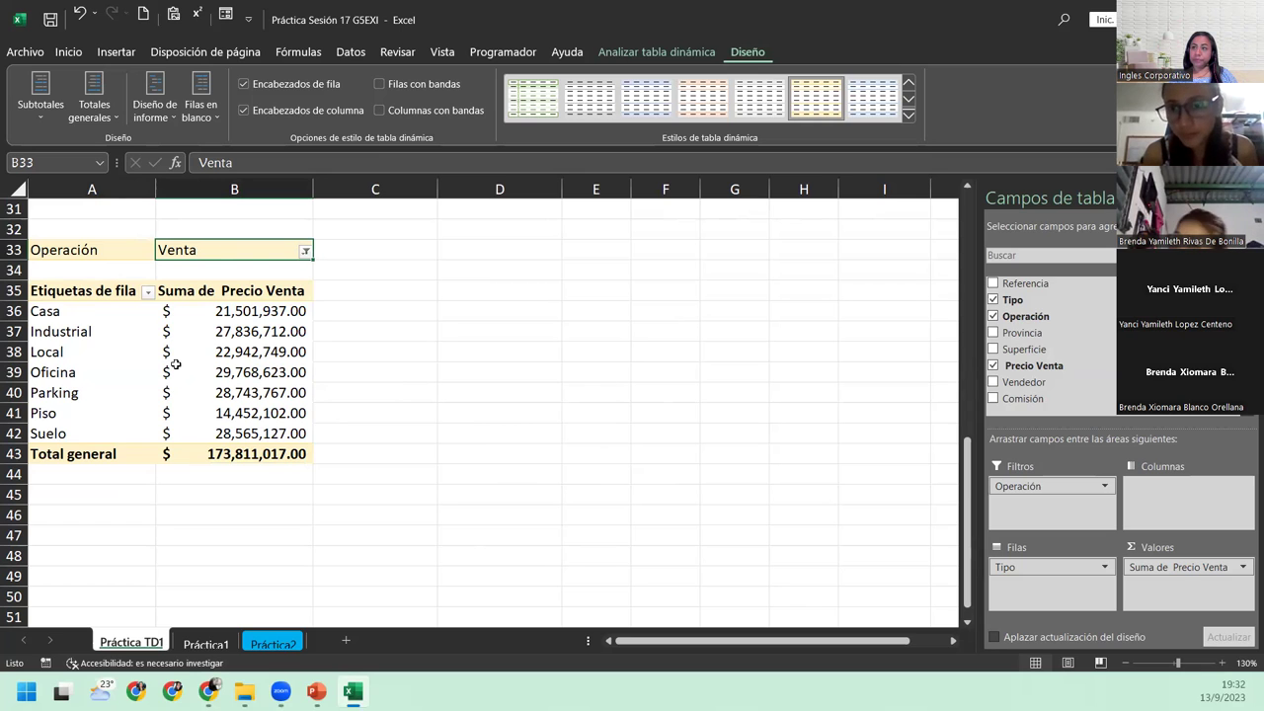
pyautogui.click(107, 342)
pyautogui.click(129, 291)
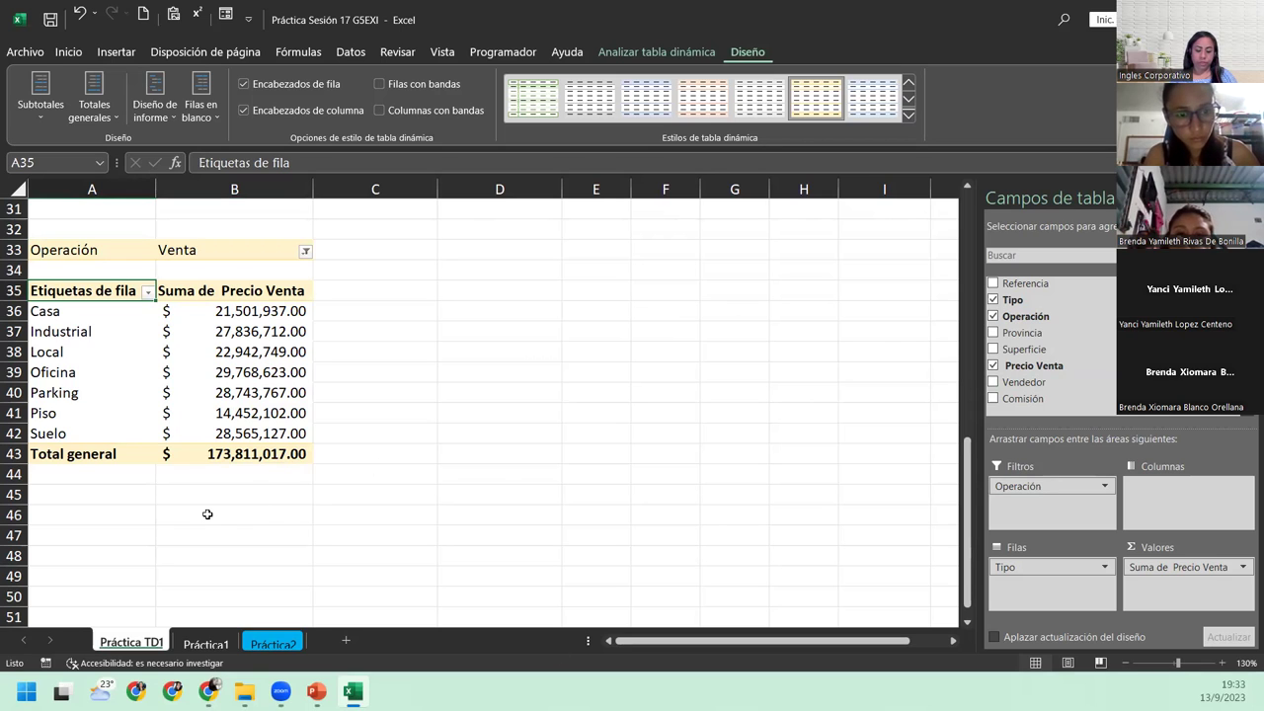
pyautogui.click(206, 643)
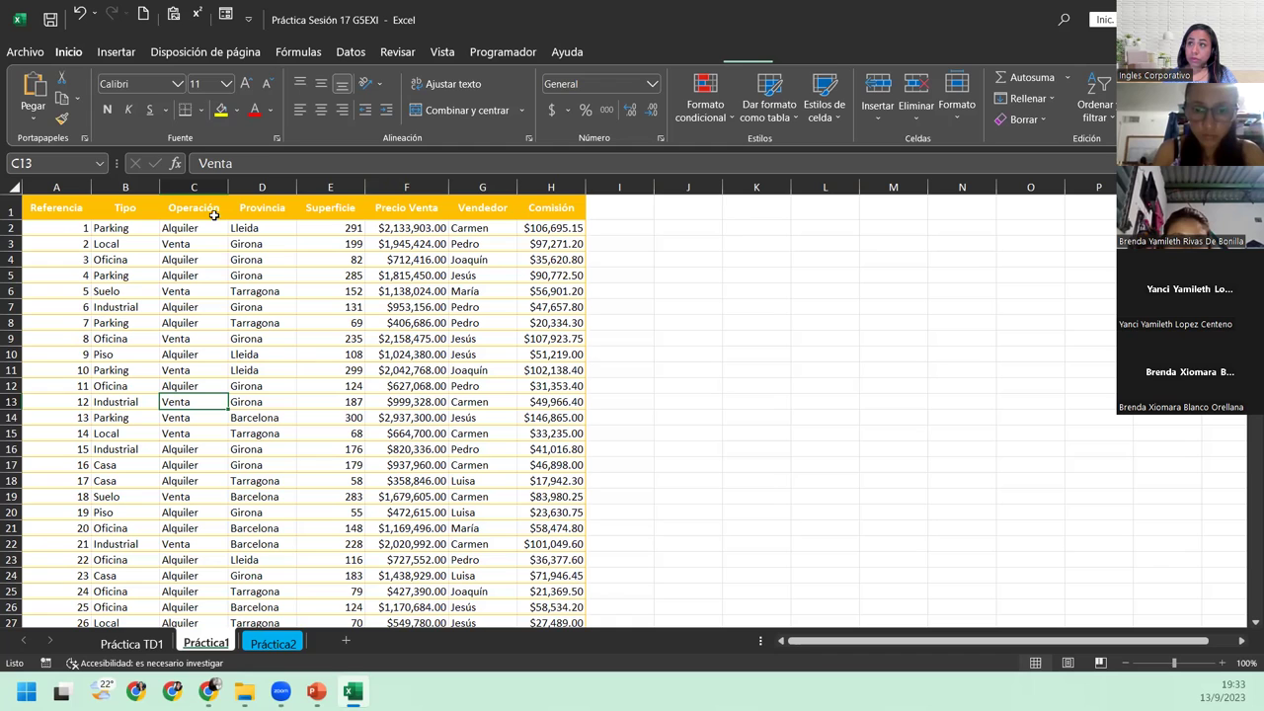
# - Insert a pivot table from the Práctica1 data at 'Práctica TD1'!$A$50 on the existing sheet
pyautogui.click(113, 55)
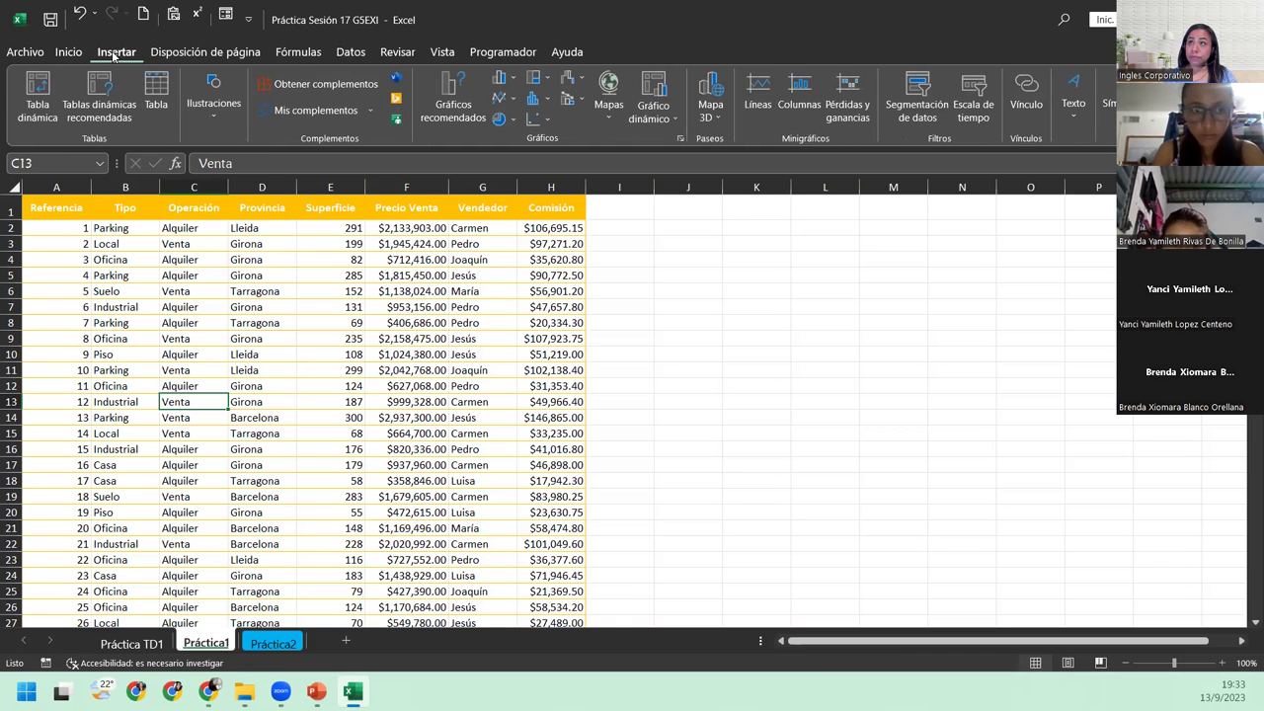
pyautogui.click(34, 89)
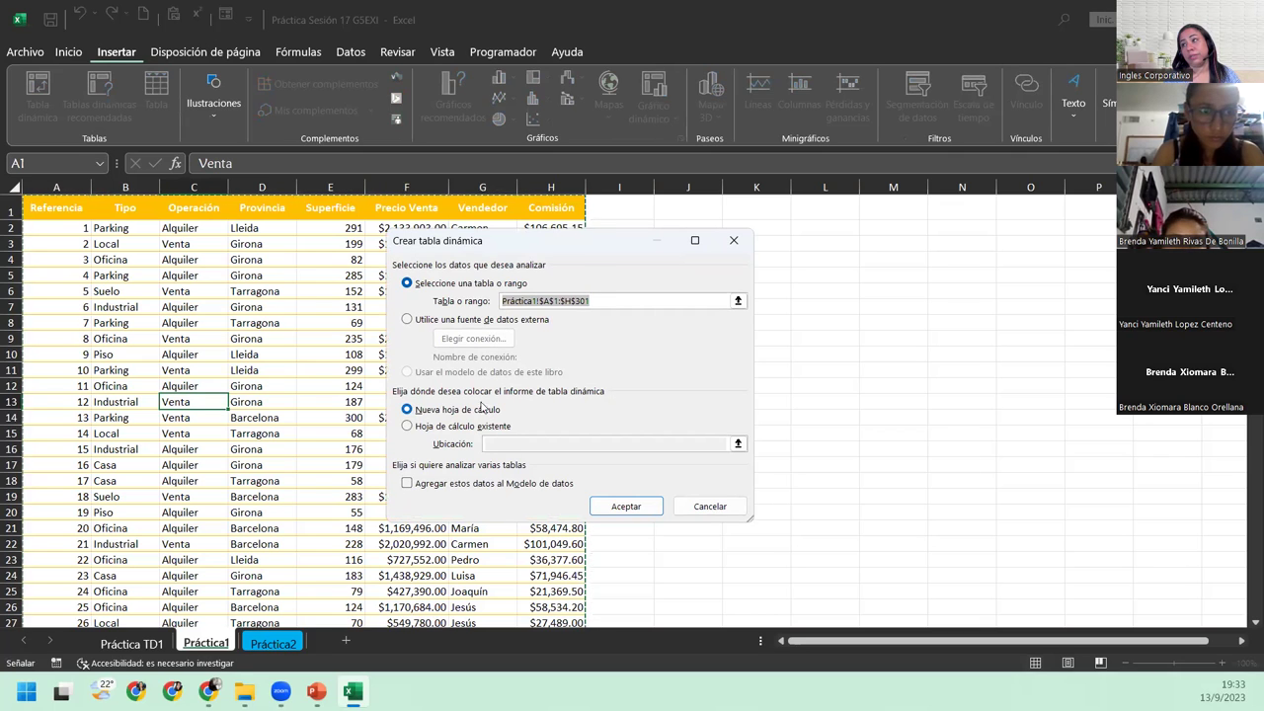
pyautogui.click(439, 429)
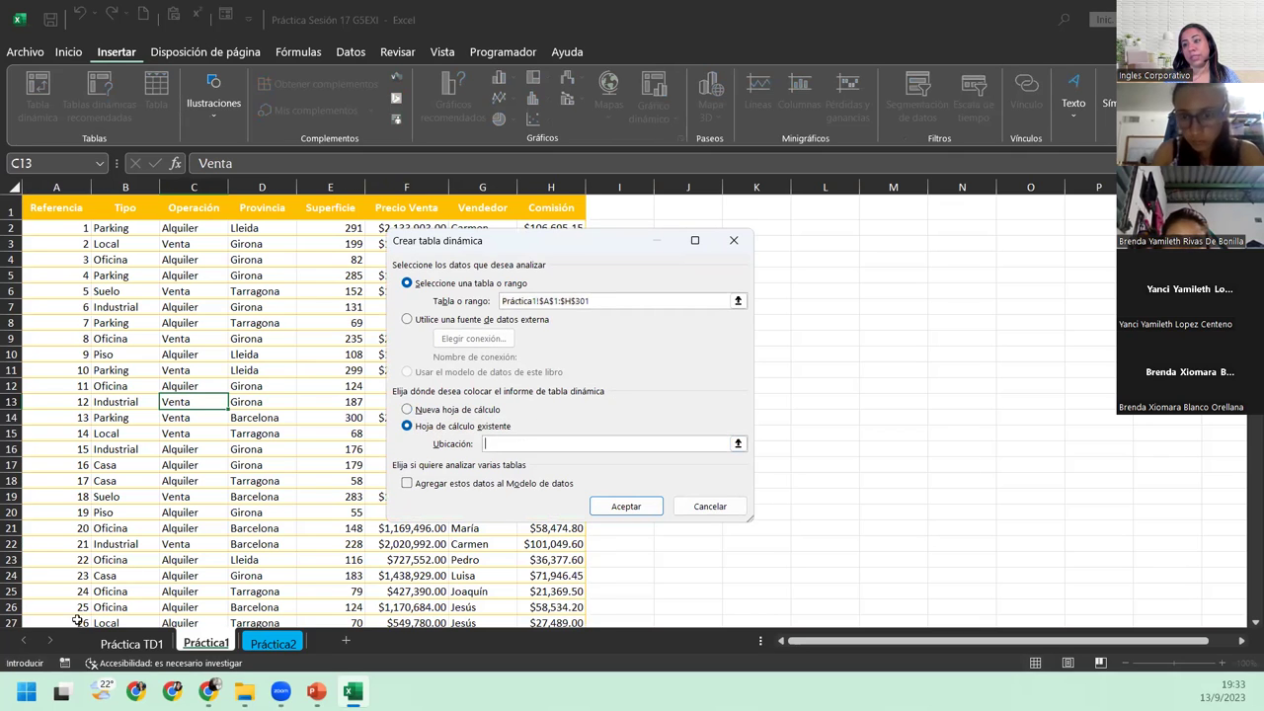
pyautogui.click(129, 642)
pyautogui.click(114, 597)
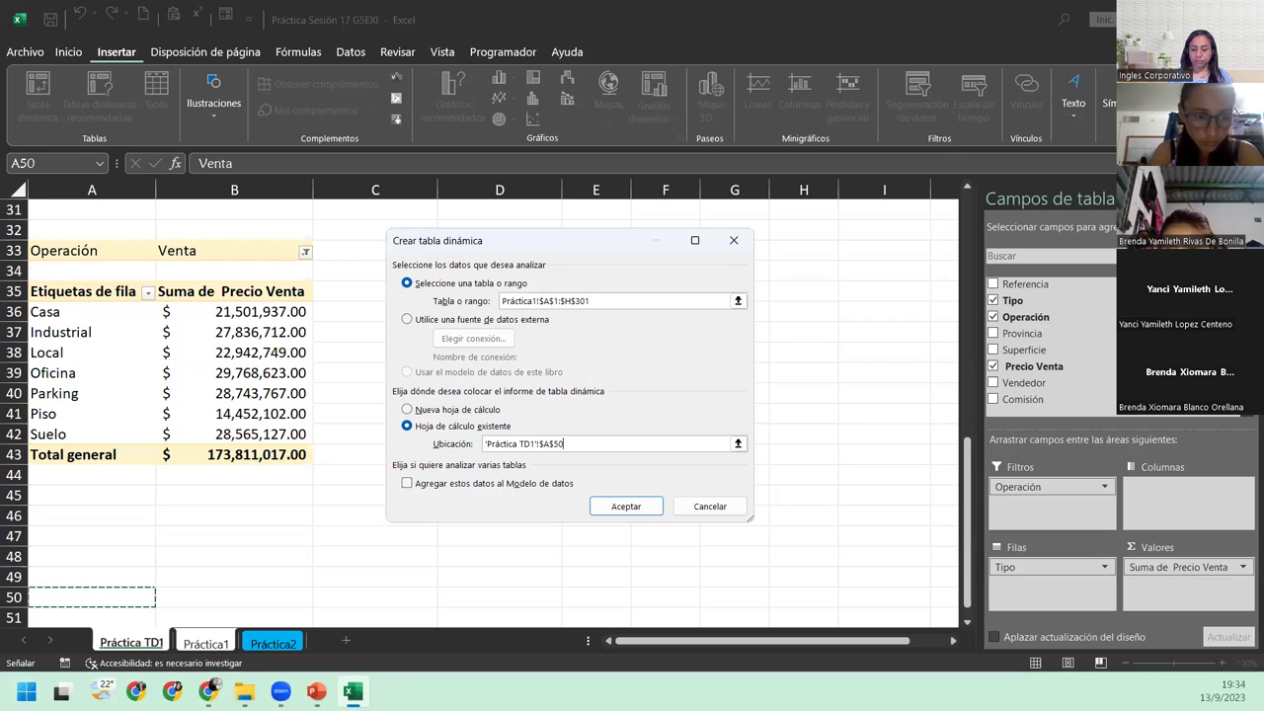
pyautogui.click(622, 506)
pyautogui.scroll(-4, 264, 548)
pyautogui.scroll(-2, 264, 548)
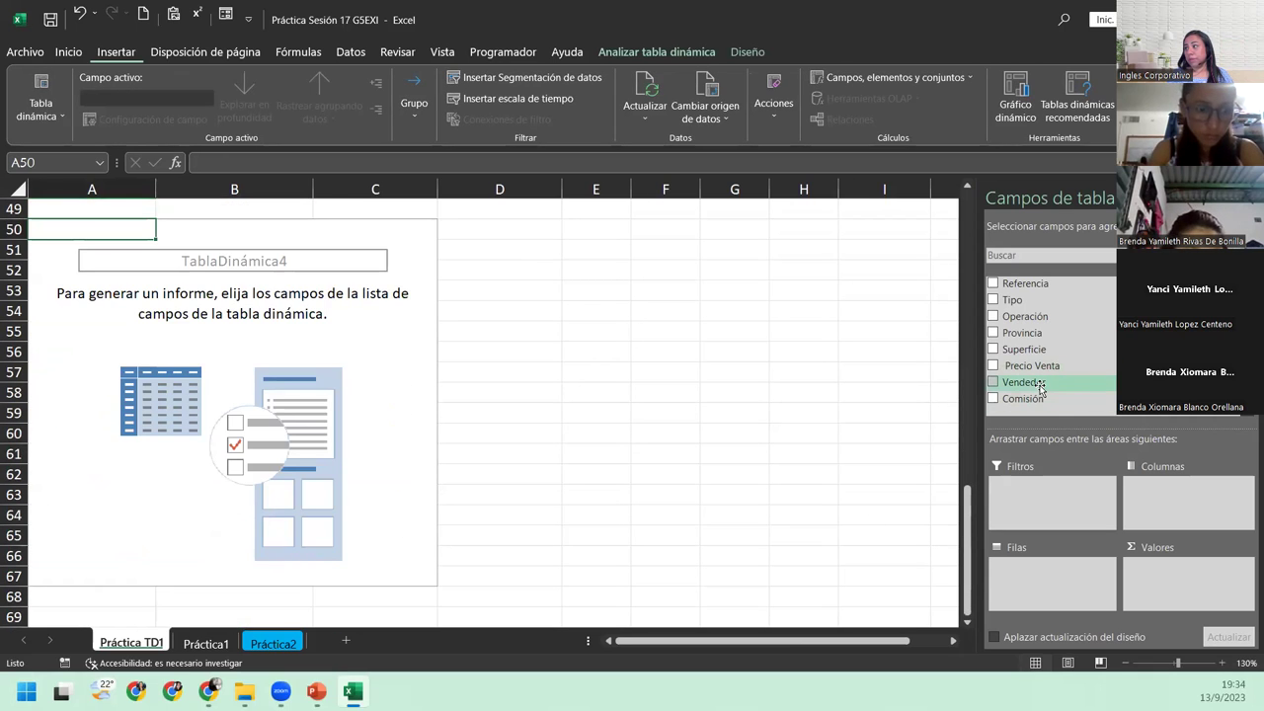
# - Place Vendedor in Filas and Precio Venta in Valores, giving a 351645480 total
pyautogui.moveTo(1038, 388); pyautogui.dragTo(1044, 573)
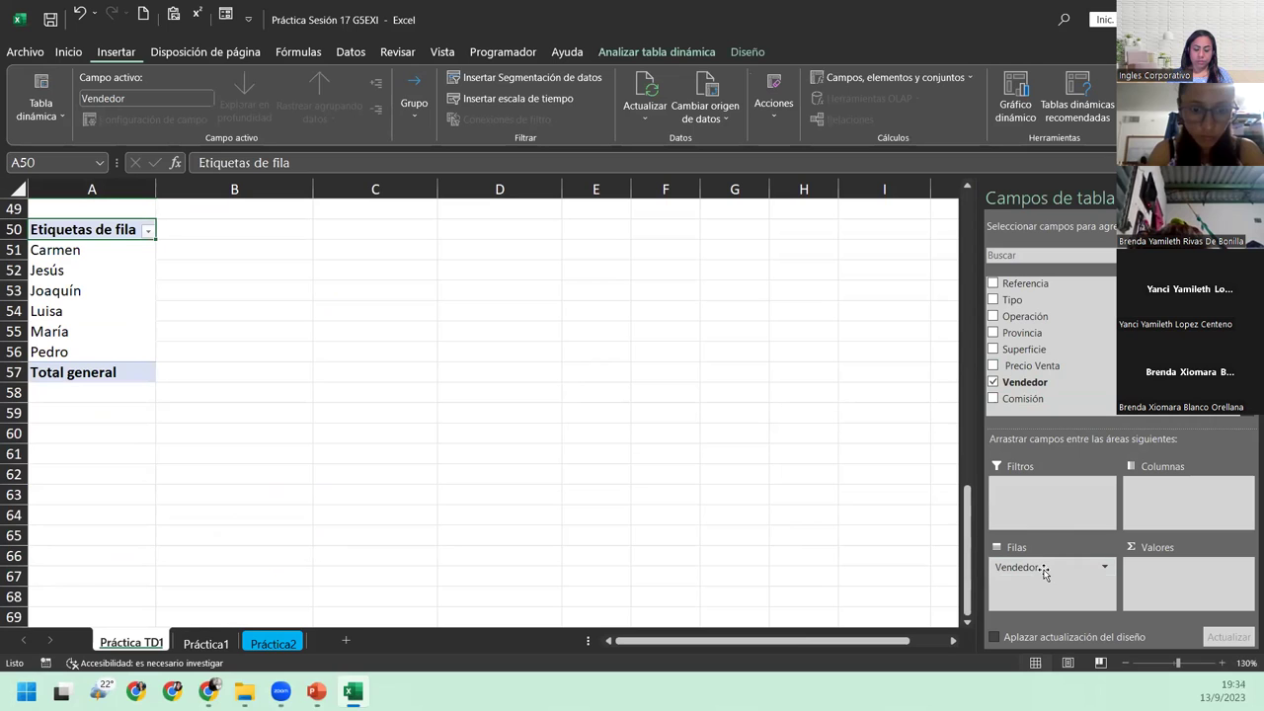
pyautogui.moveTo(1044, 571); pyautogui.dragTo(1070, 388)
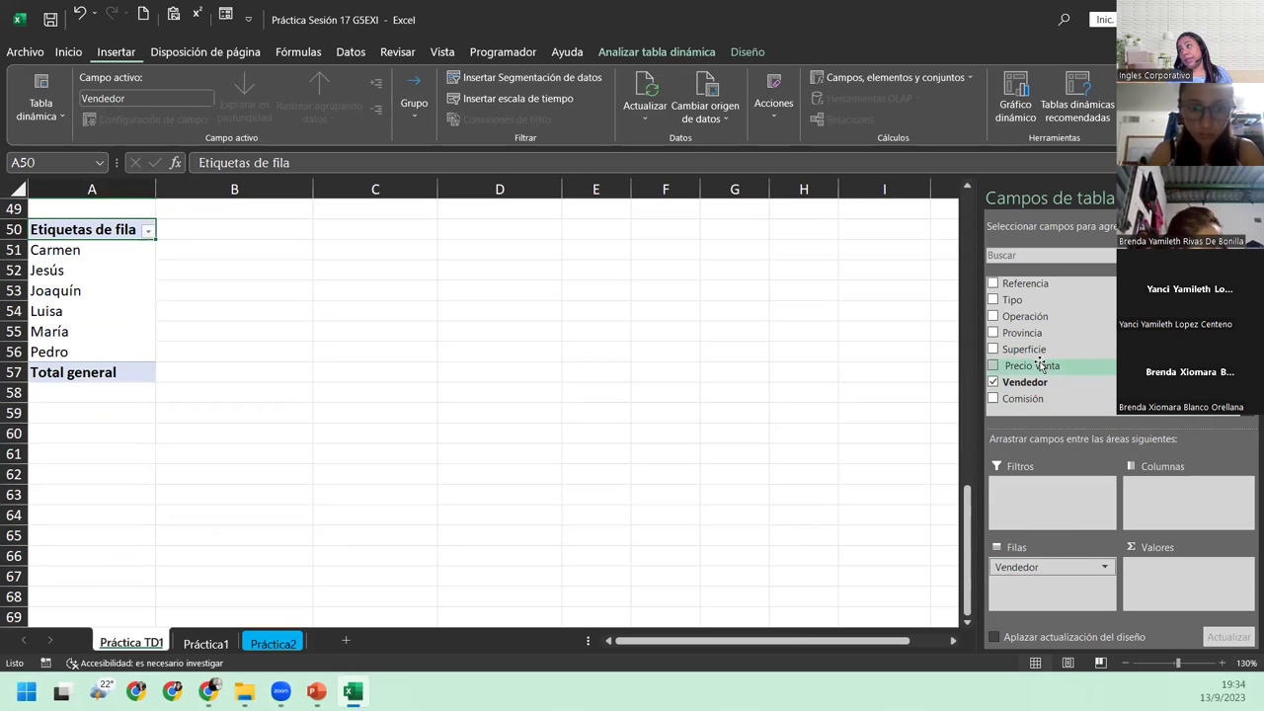
pyautogui.moveTo(1037, 367); pyautogui.dragTo(1178, 592)
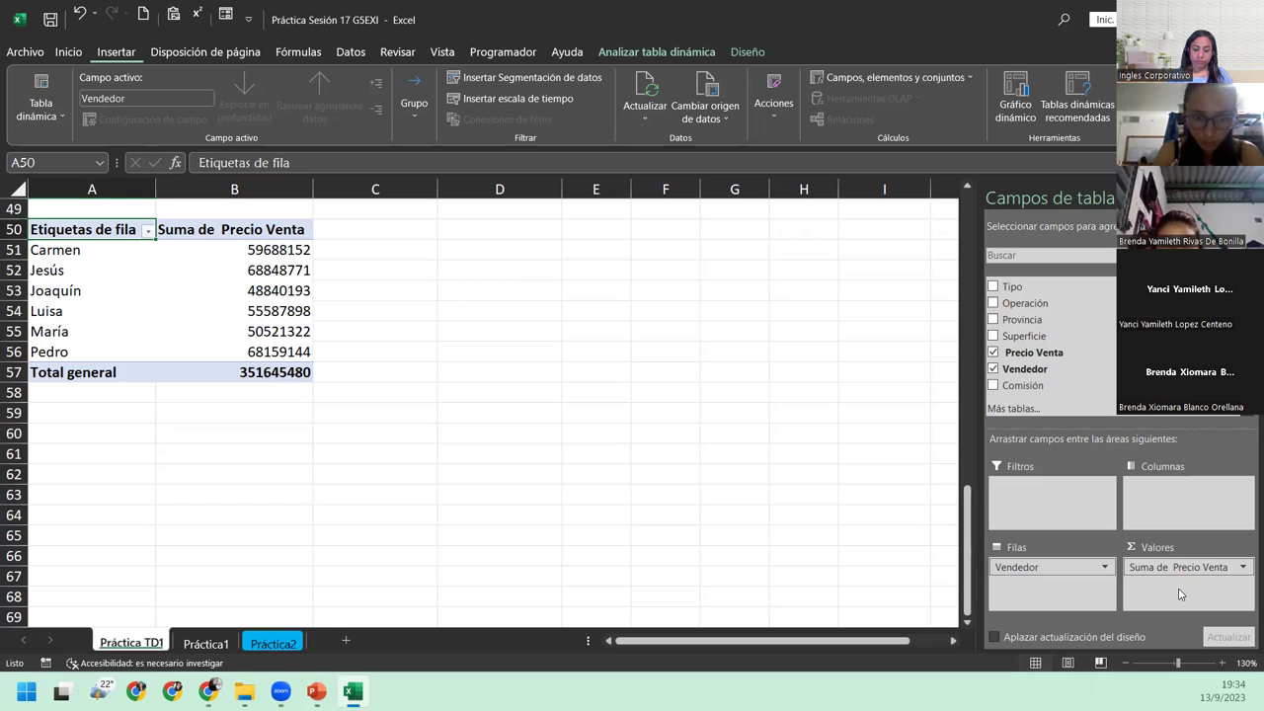
pyautogui.click(1243, 568)
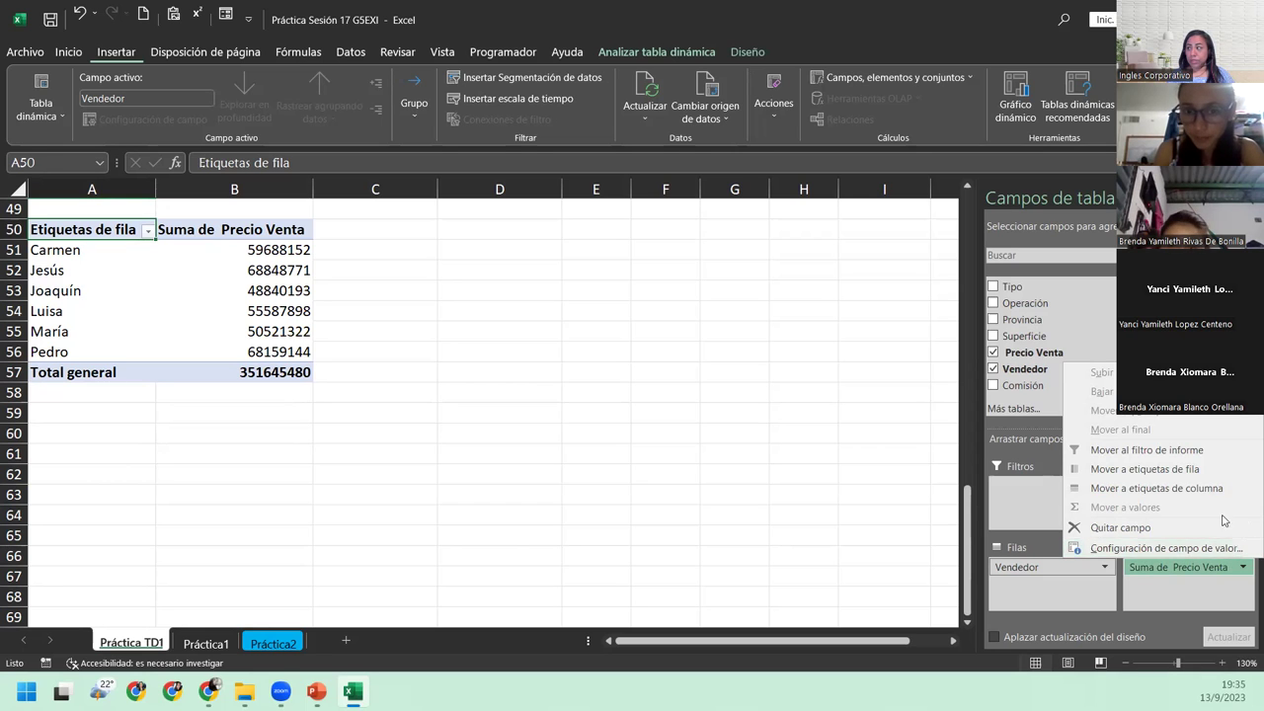
# - Summarize Precio Venta by its maximum and rename the field 'Venta Máxima'
pyautogui.click(1234, 551)
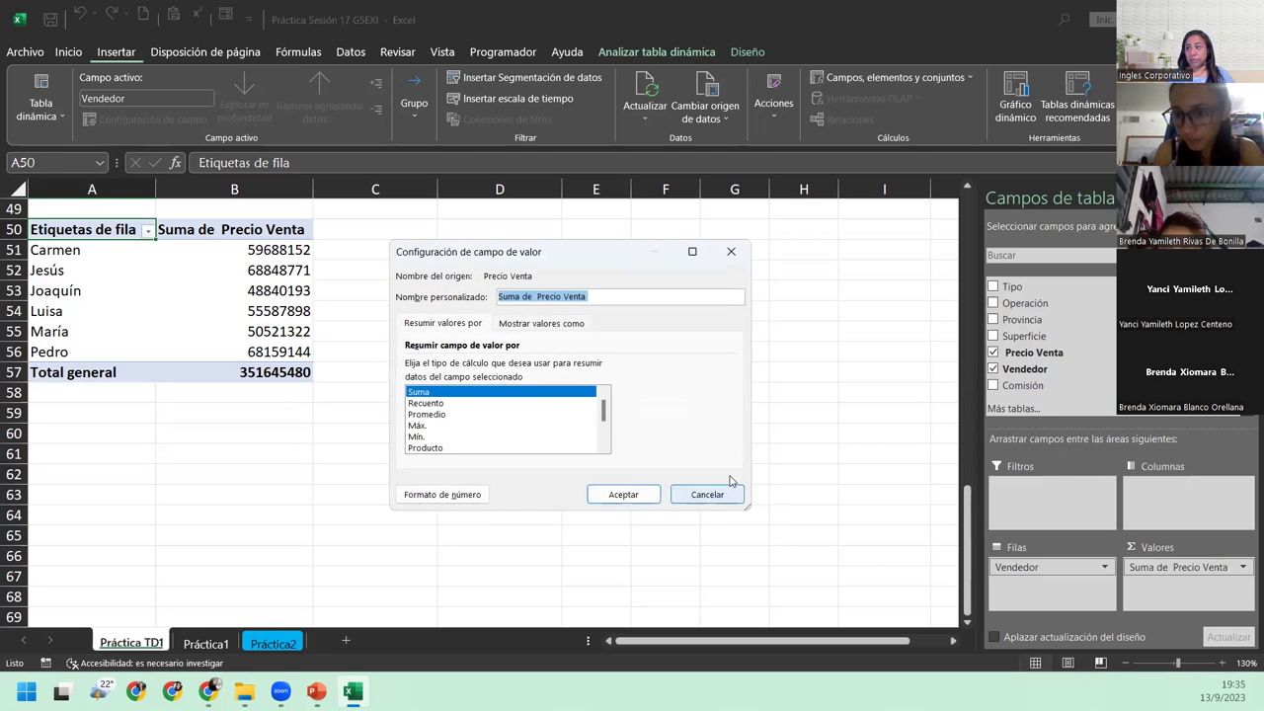
pyautogui.click(419, 426)
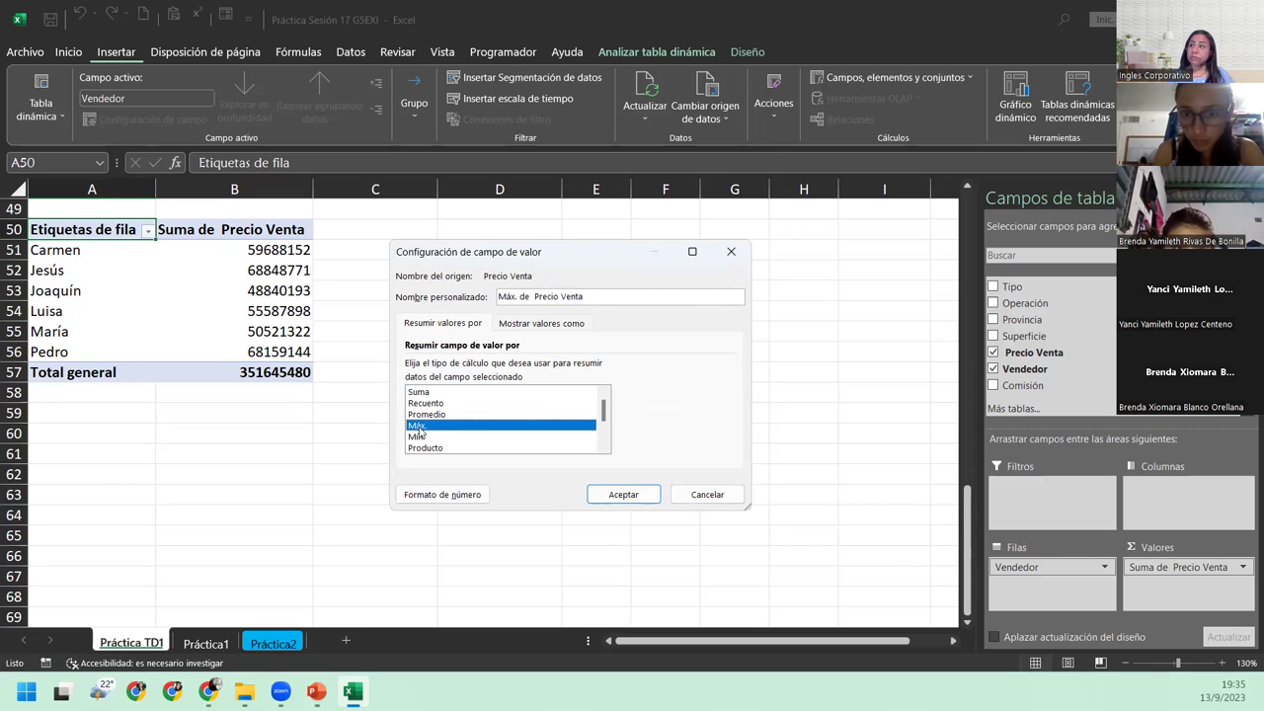
pyautogui.click(618, 299)
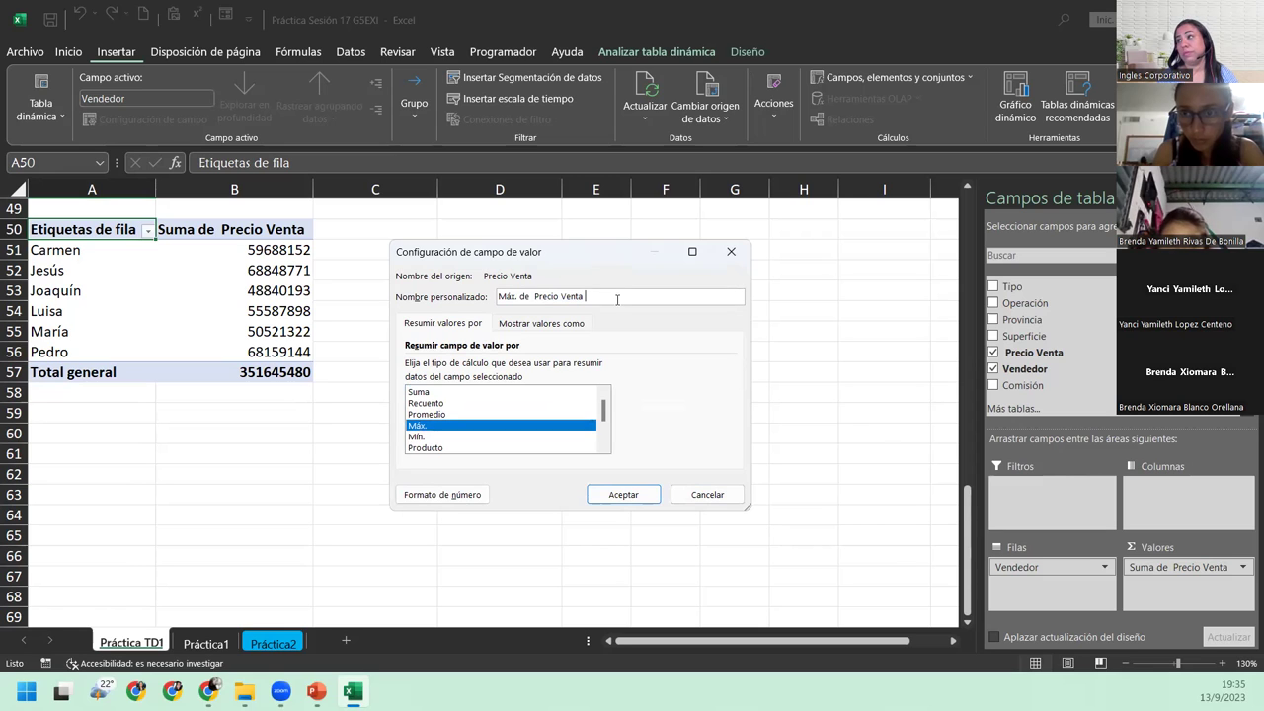
pyautogui.moveTo(617, 298); pyautogui.dragTo(484, 298)
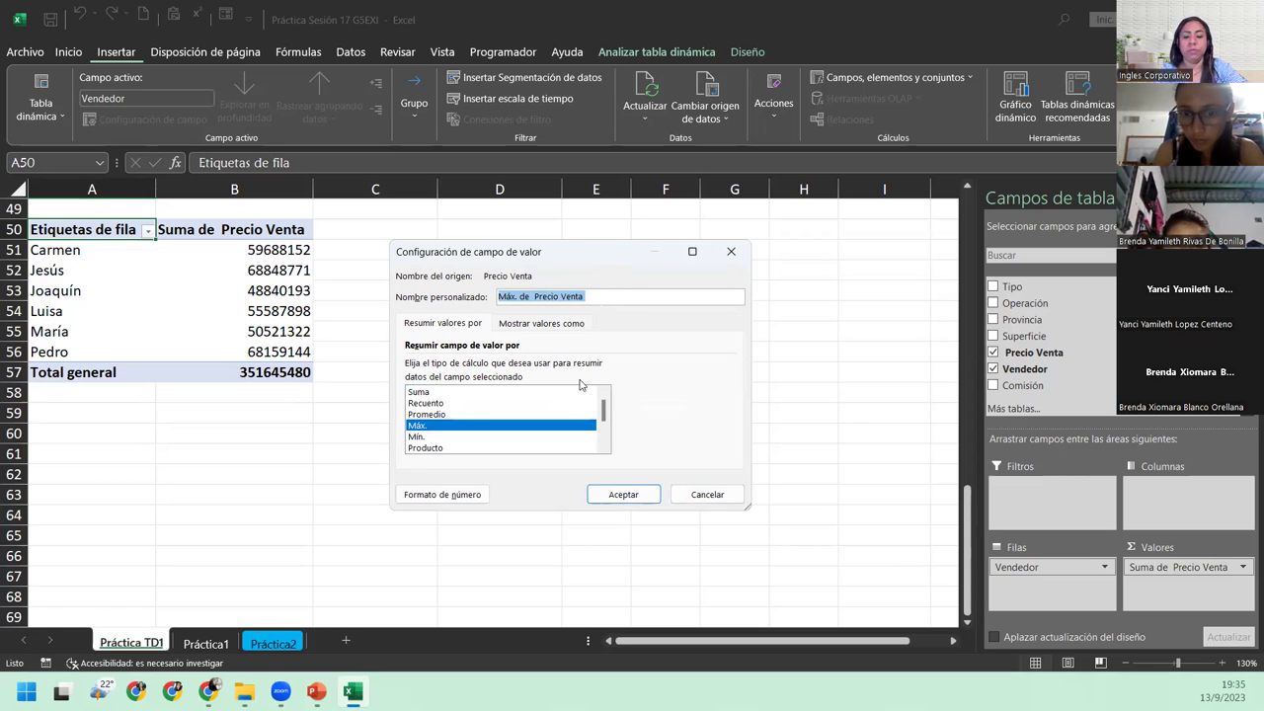
pyautogui.write('Venta Má')
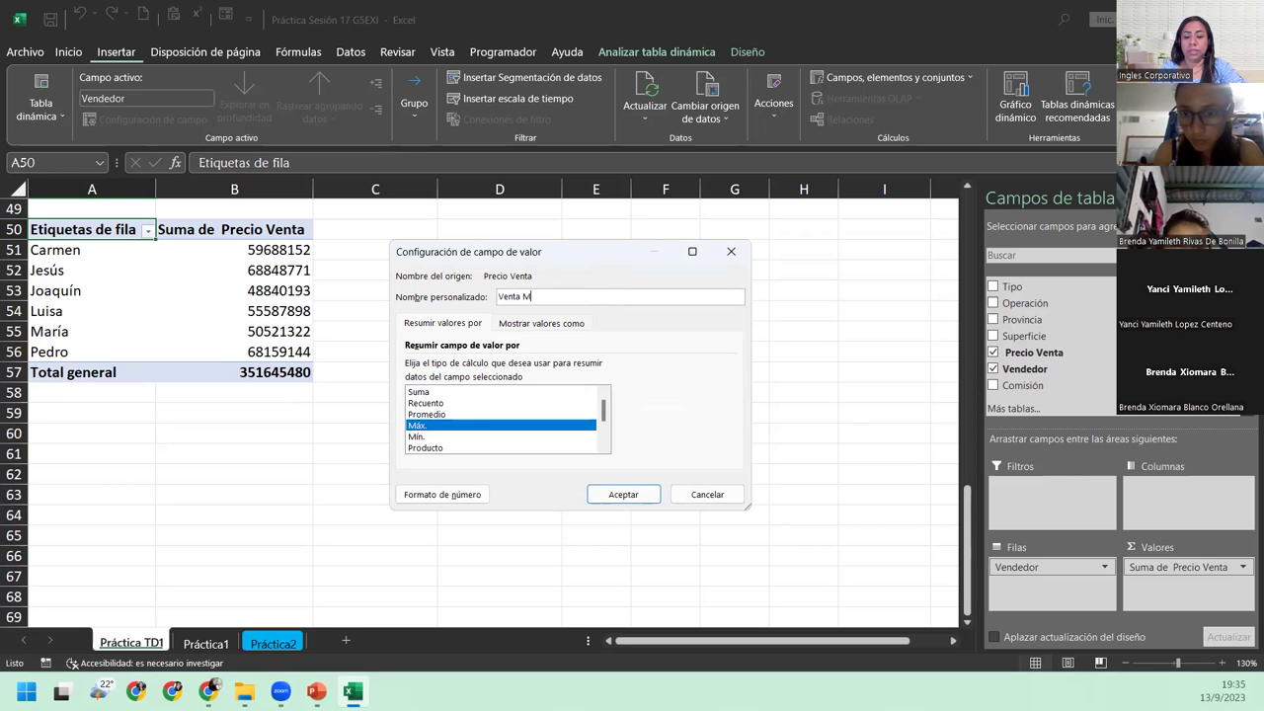
pyautogui.write('xima')
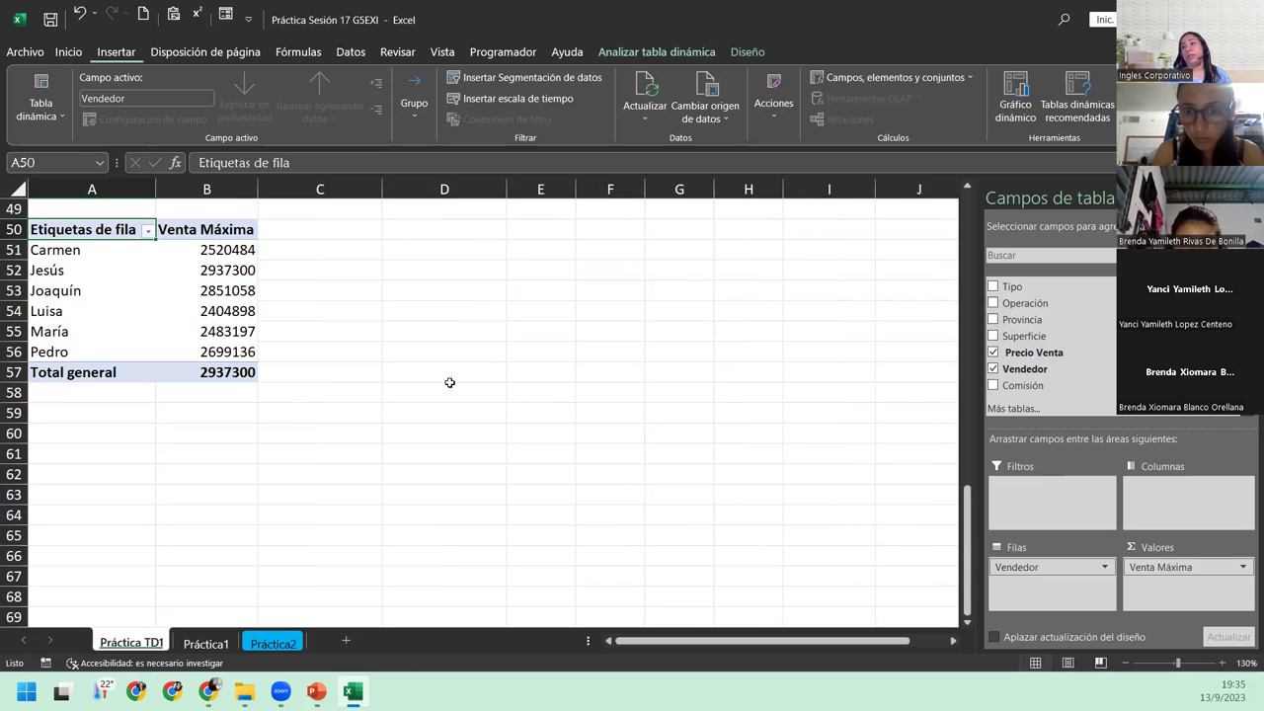
pyautogui.click(1222, 570)
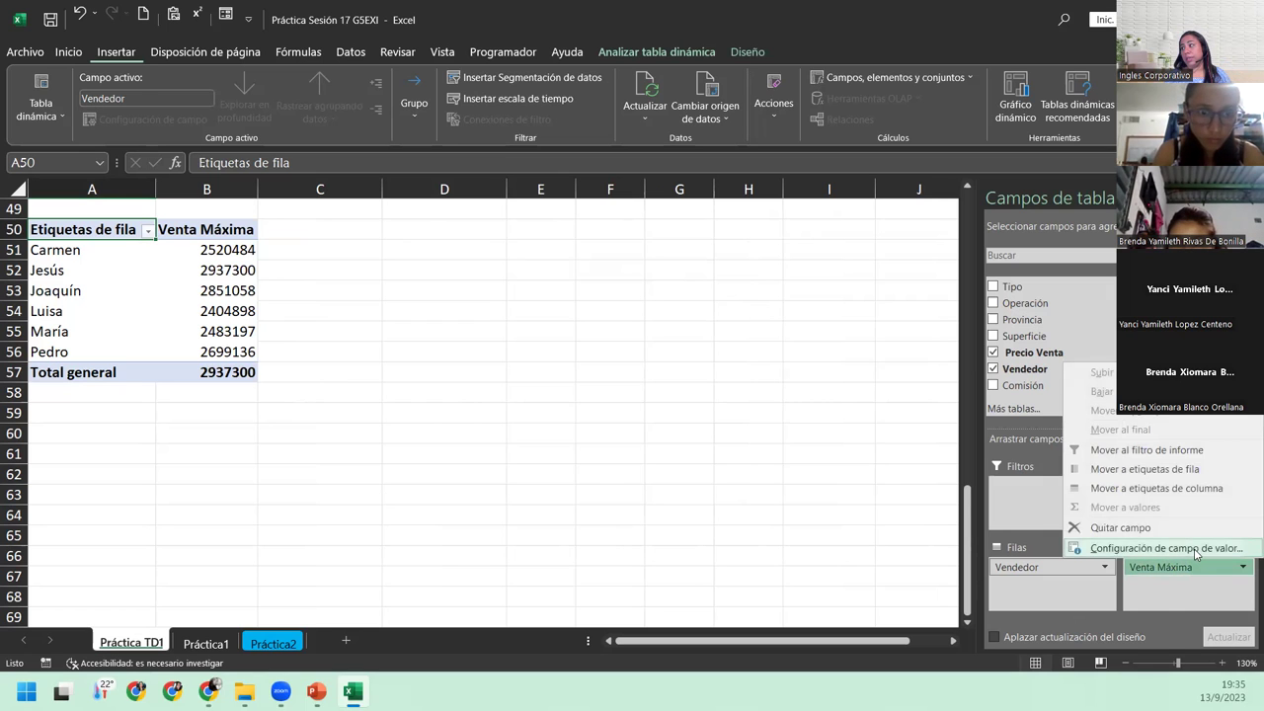
# - Format the Venta Máxima values as Contabilidad with $ and two decimals
pyautogui.click(1165, 548)
pyautogui.click(475, 494)
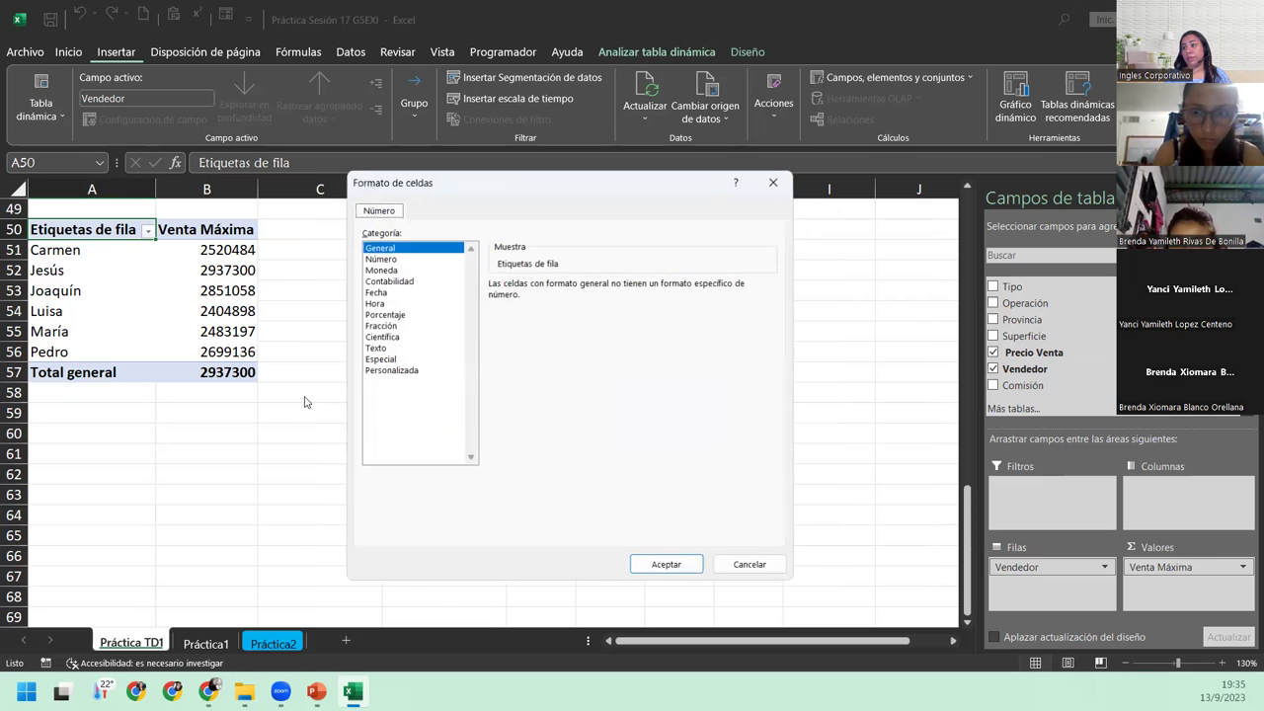
pyautogui.click(388, 281)
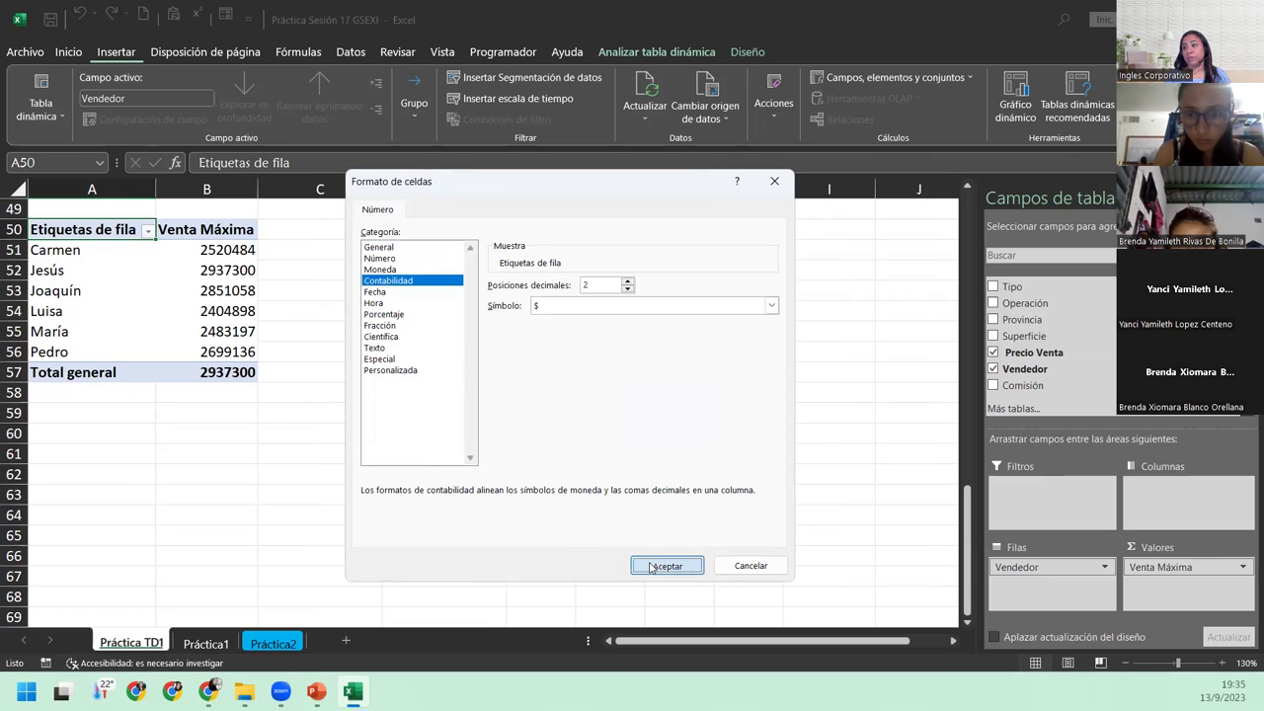
pyautogui.click(652, 565)
pyautogui.click(616, 490)
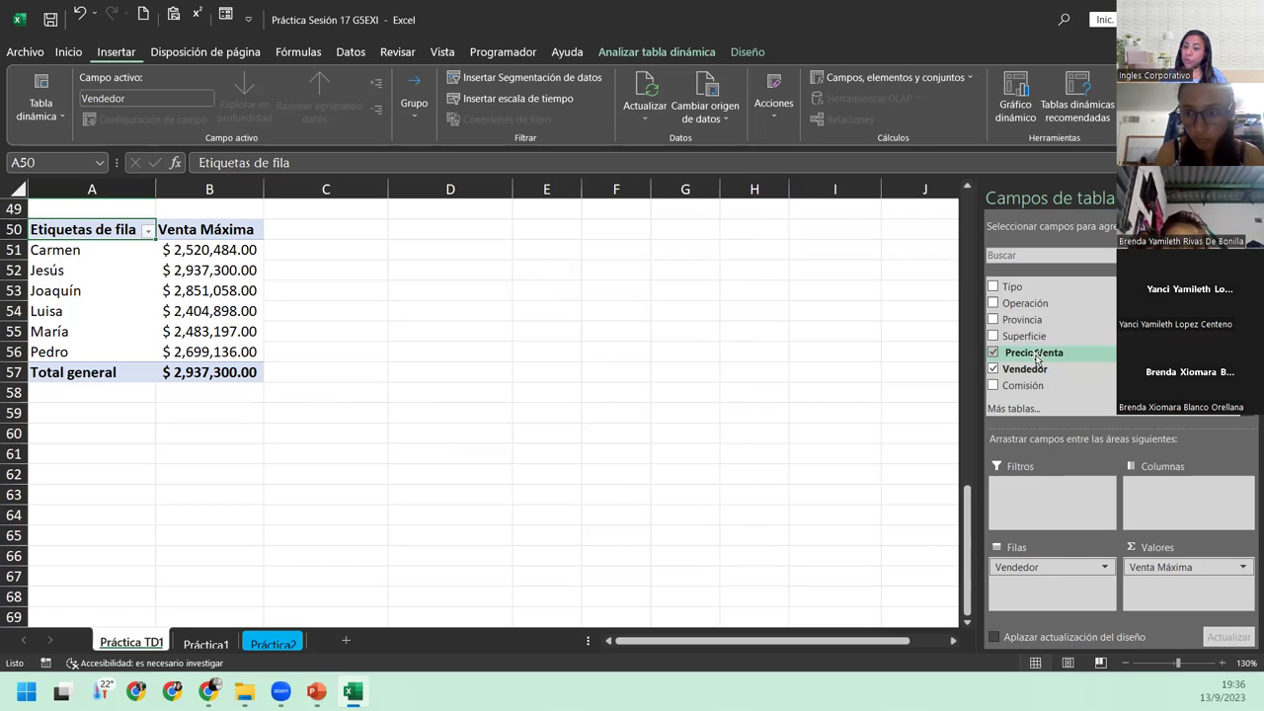
# - Add Precio Venta to Valores again as a second summed column beside Venta Máxima
pyautogui.moveTo(1037, 360); pyautogui.dragTo(1191, 610)
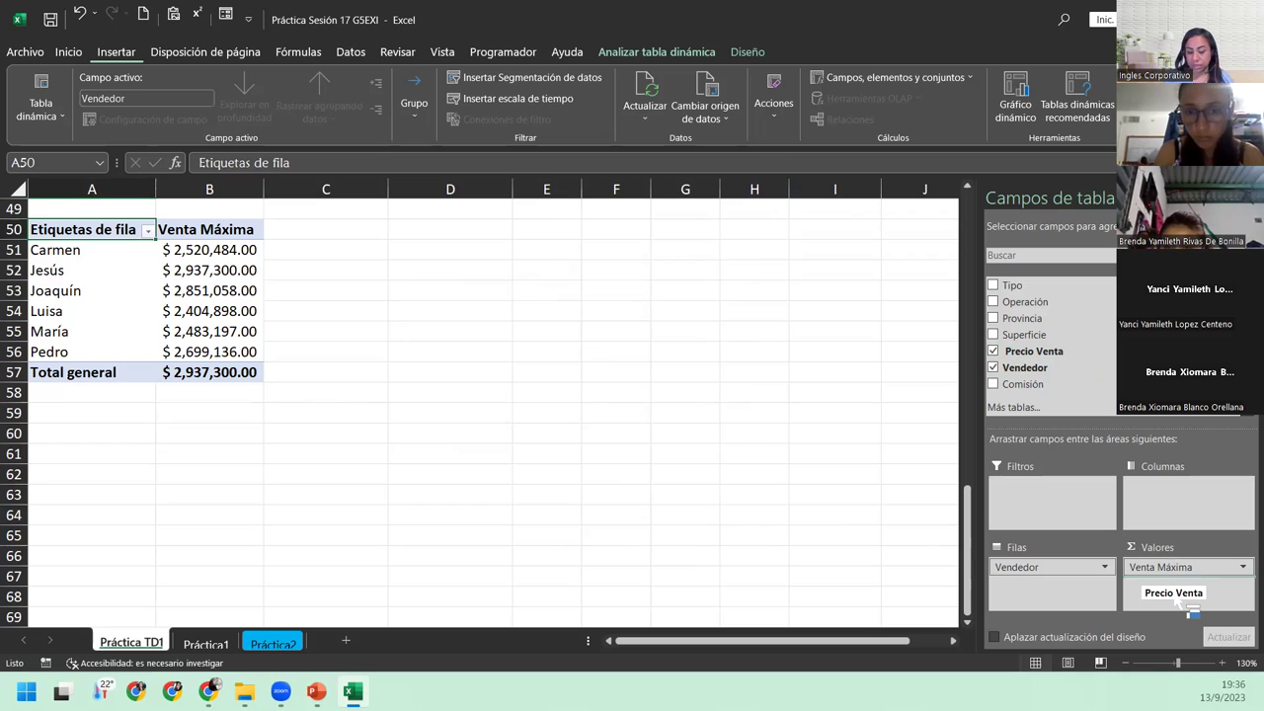
pyautogui.moveTo(1192, 610); pyautogui.dragTo(1175, 598)
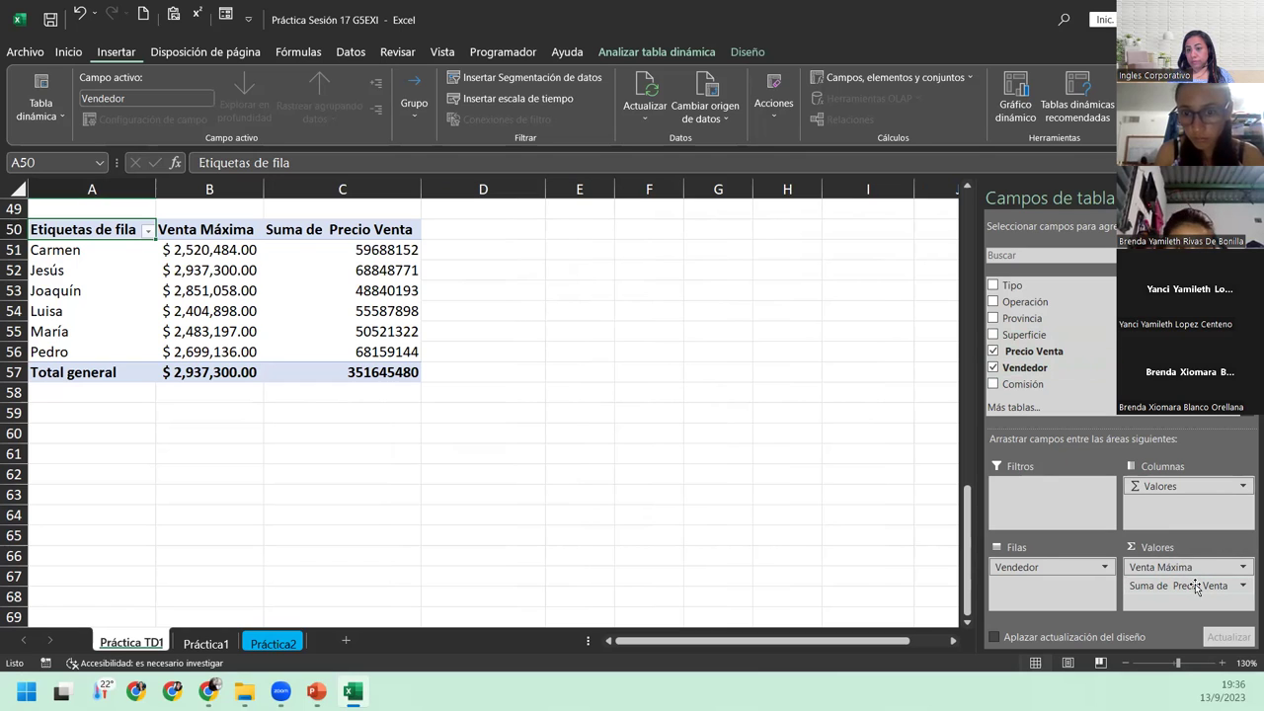
pyautogui.moveTo(1194, 587)
pyautogui.mouseDown()
pyautogui.moveTo(1197, 405)
pyautogui.moveTo(1207, 611)
pyautogui.mouseUp()
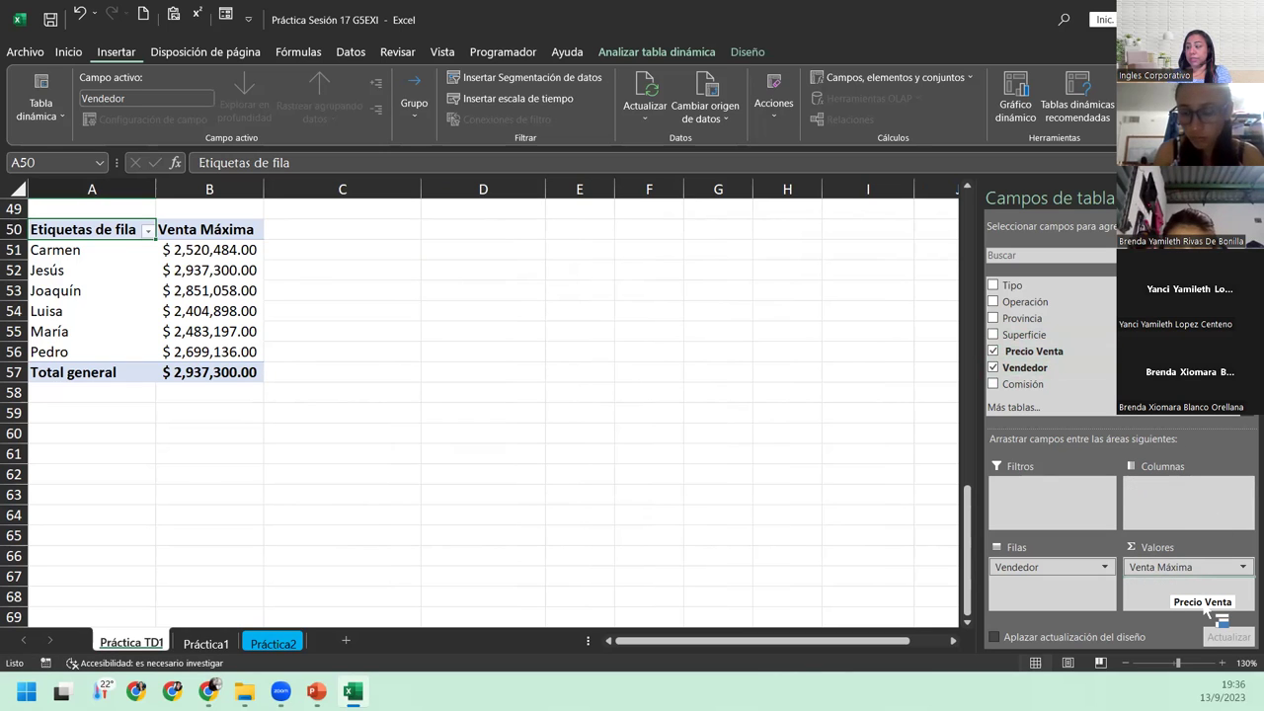
pyautogui.moveTo(1206, 610); pyautogui.dragTo(1207, 604)
# - Make the second column Mín. de Precio Venta in Contabilidad format with $ Español (El Salvador)
pyautogui.click(1244, 586)
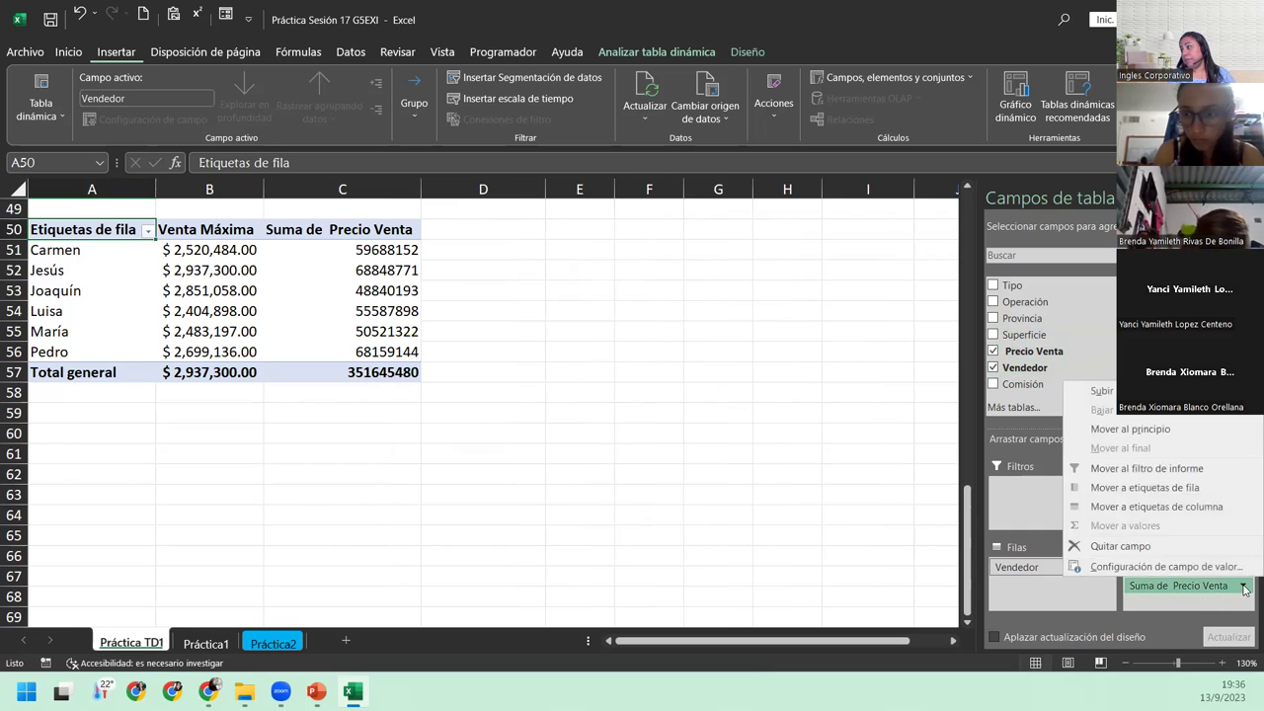
pyautogui.click(1166, 567)
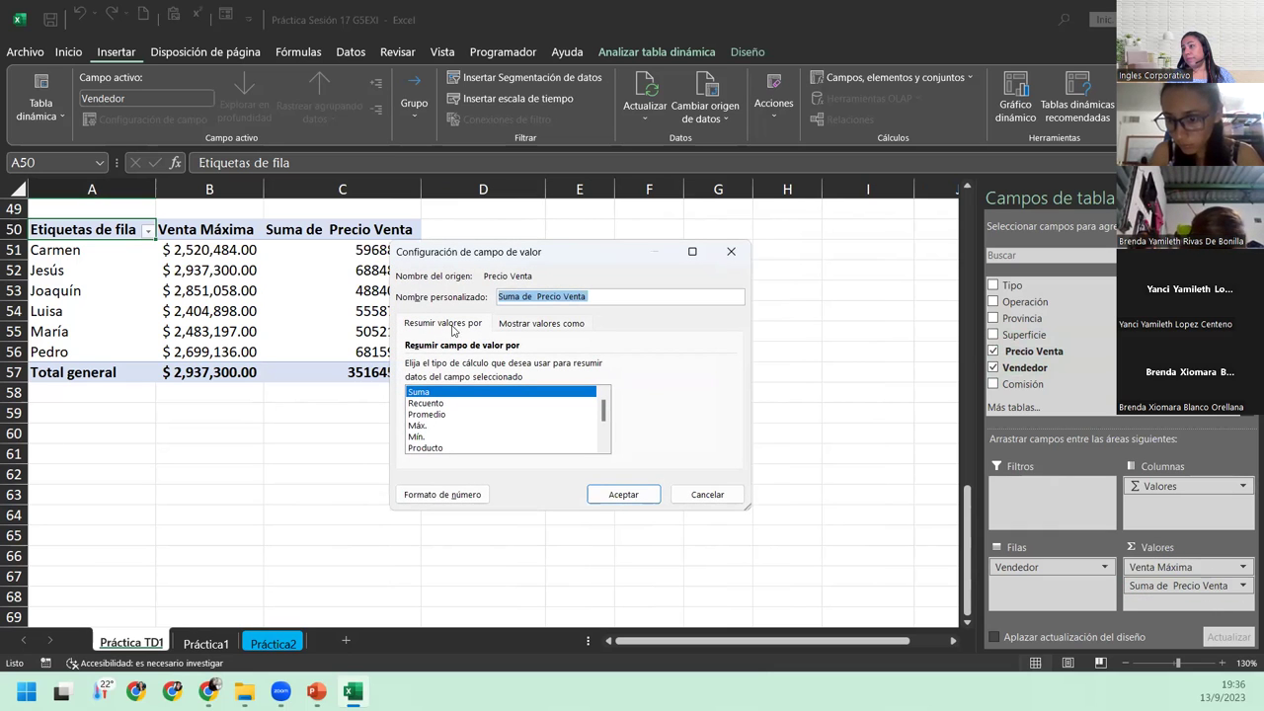
pyautogui.click(416, 437)
pyautogui.click(440, 495)
pyautogui.click(401, 281)
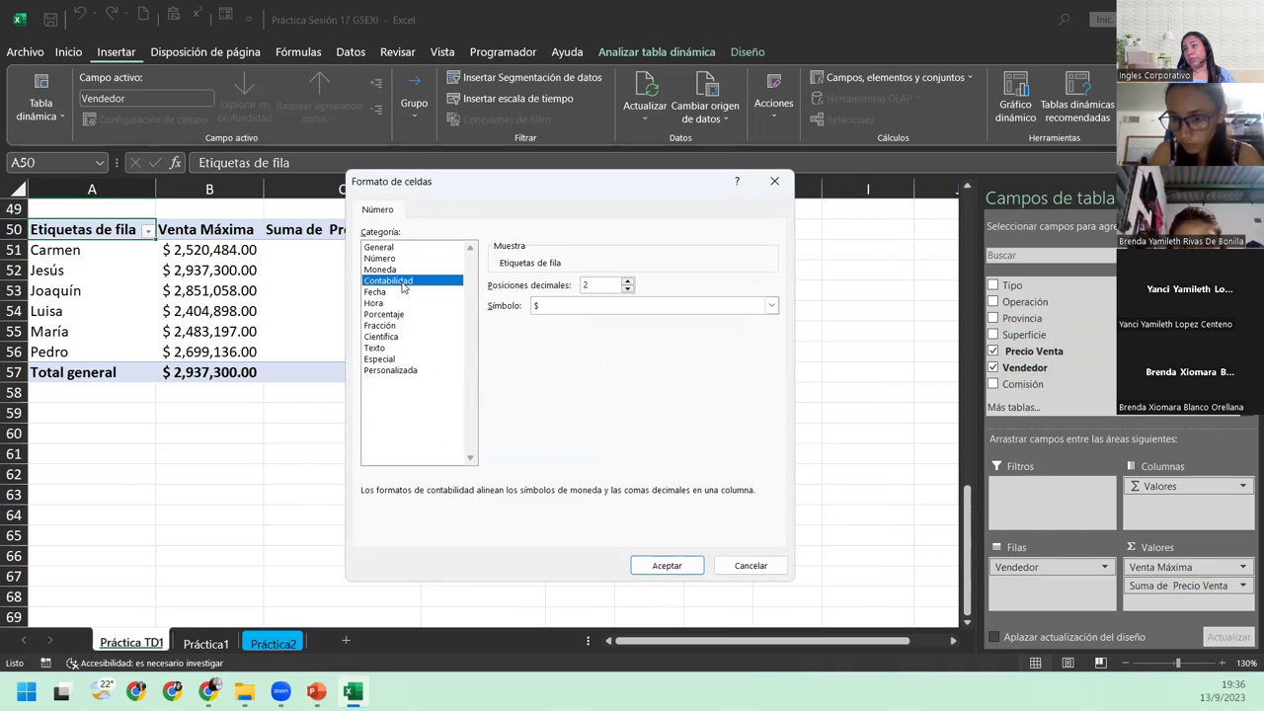
pyautogui.click(577, 305)
pyautogui.scroll(-2, 602, 479)
pyautogui.scroll(-2, 603, 479)
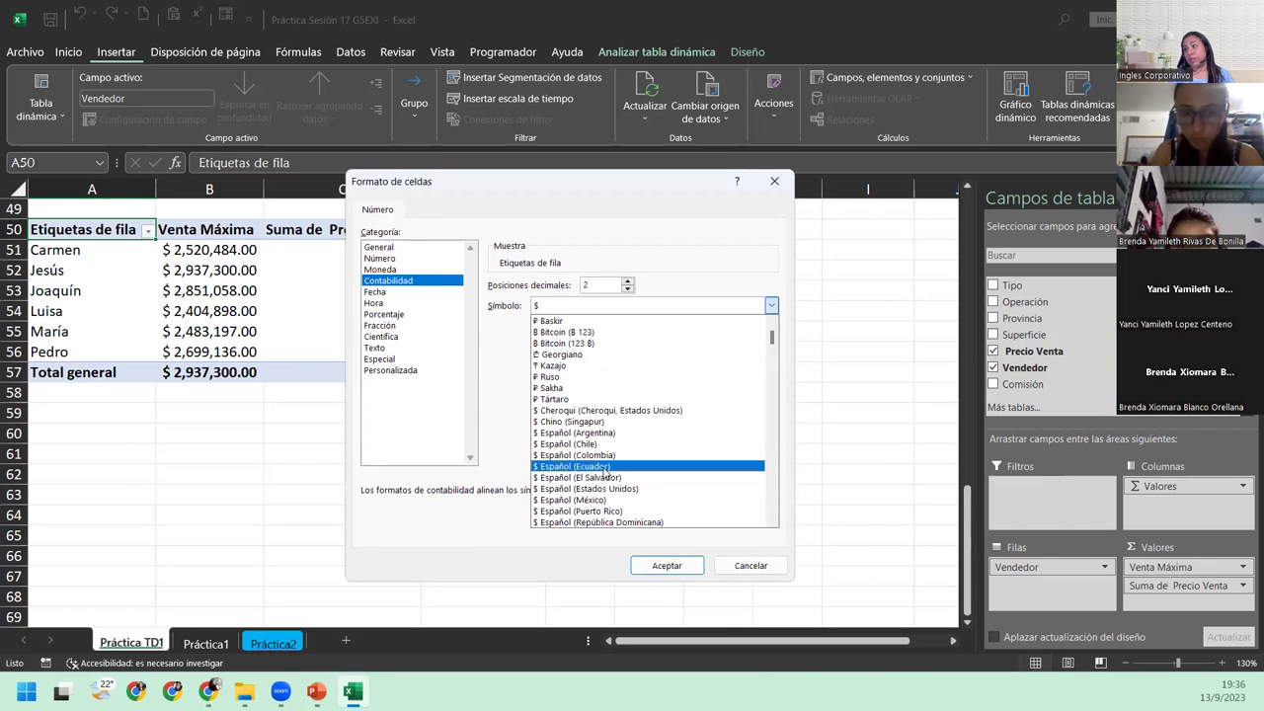
pyautogui.click(593, 478)
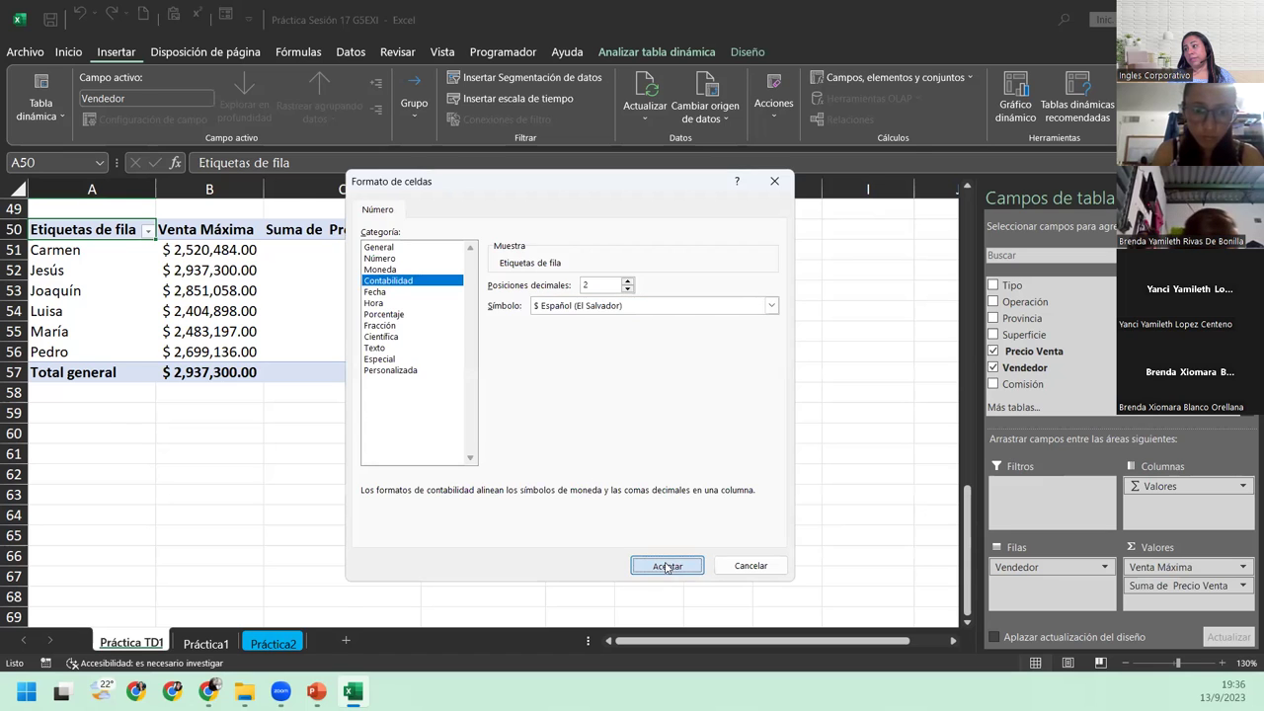
pyautogui.click(666, 567)
pyautogui.click(643, 497)
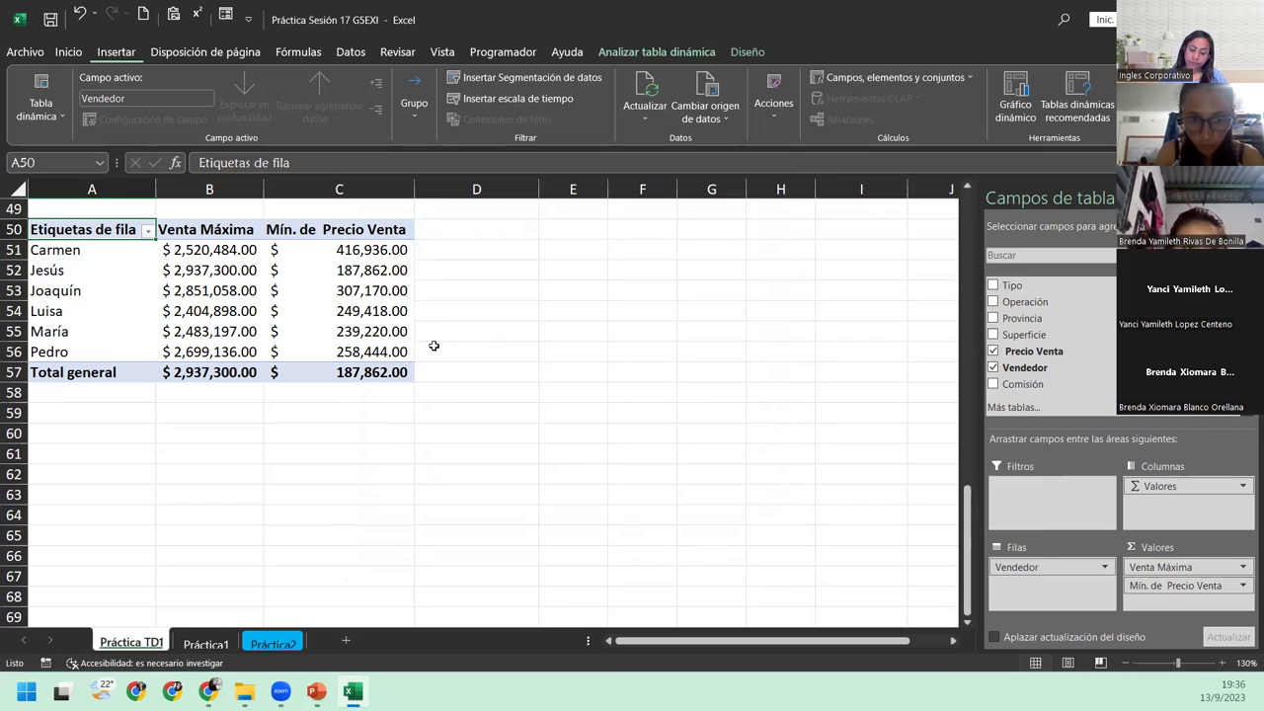
pyautogui.click(229, 263)
pyautogui.click(343, 269)
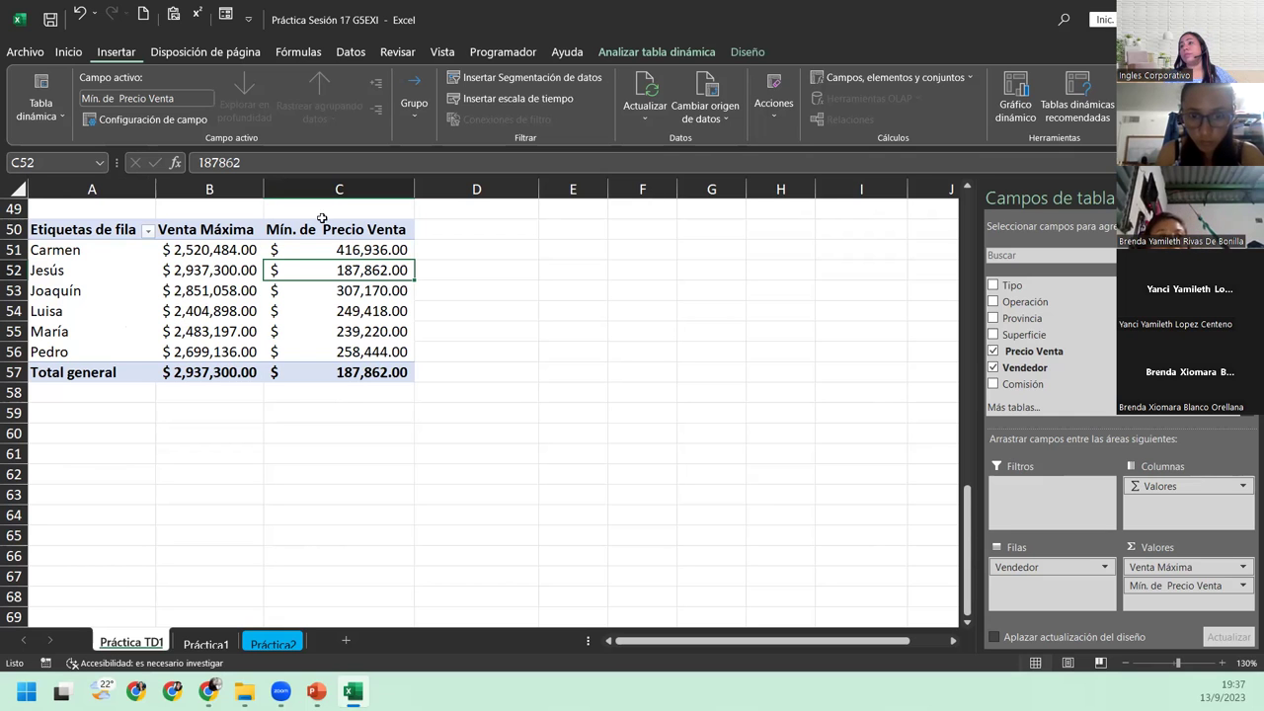
# - Autofit column B so every pivot table amount displays in full
pyautogui.click(177, 327)
pyautogui.scroll(7, 177, 323)
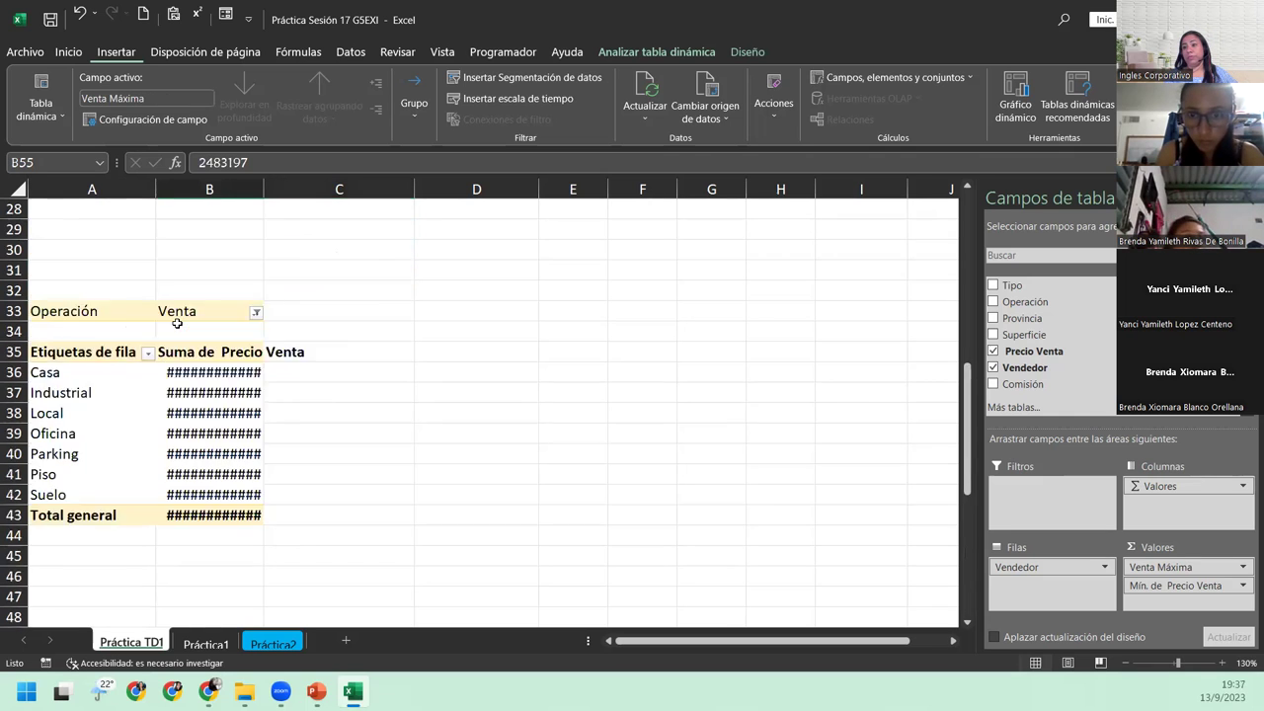
pyautogui.scroll(8, 177, 323)
pyautogui.scroll(1, 177, 323)
pyautogui.scroll(-7, 177, 323)
pyautogui.scroll(-2, 177, 323)
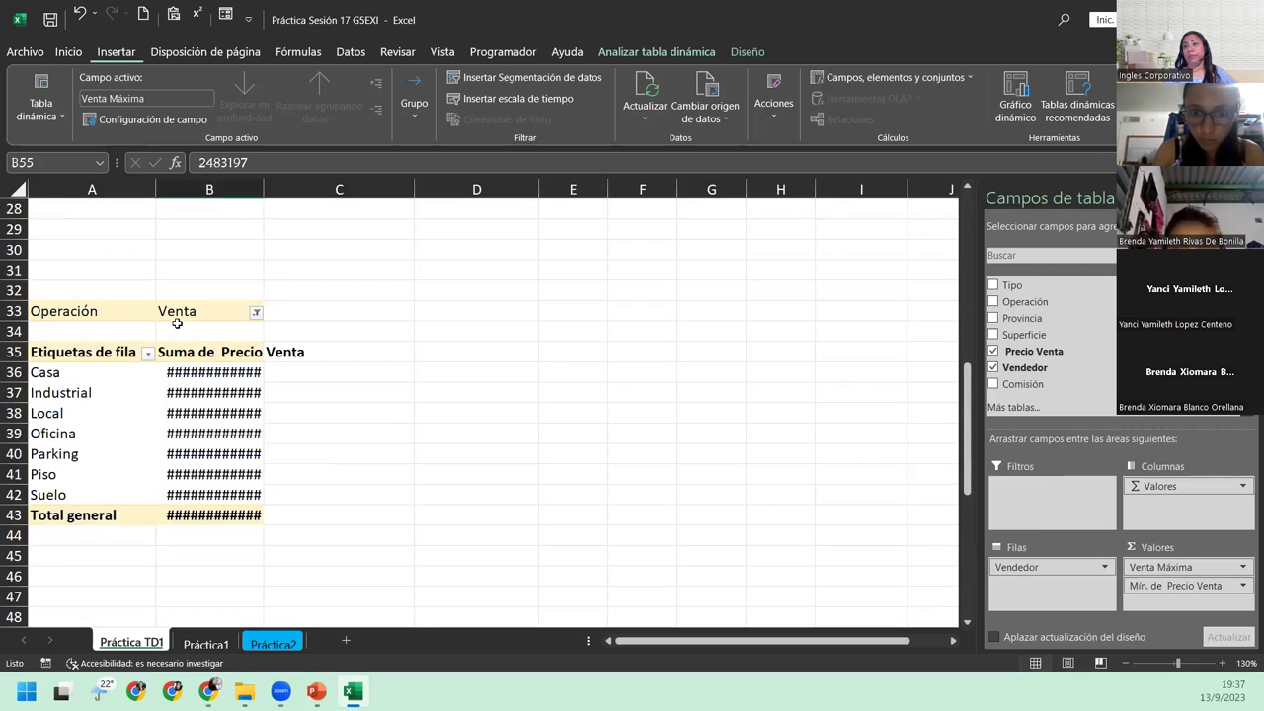
pyautogui.click(203, 395)
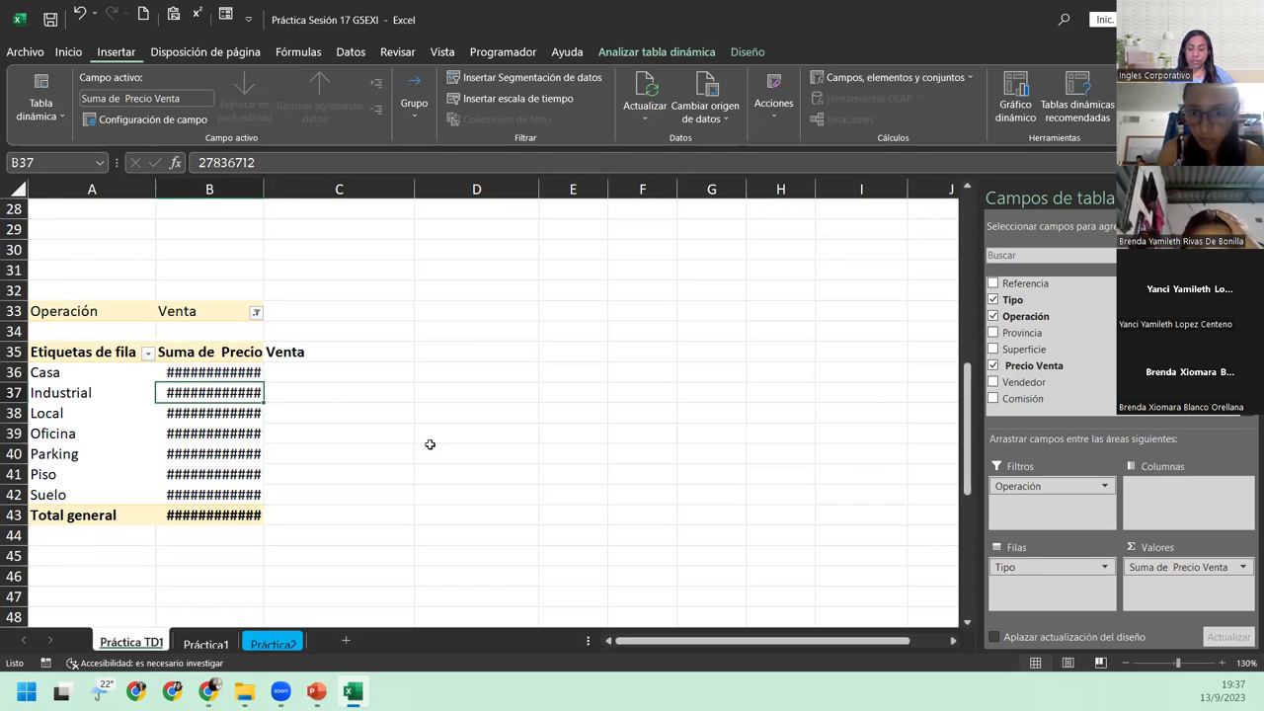
pyautogui.doubleClick(264, 190)
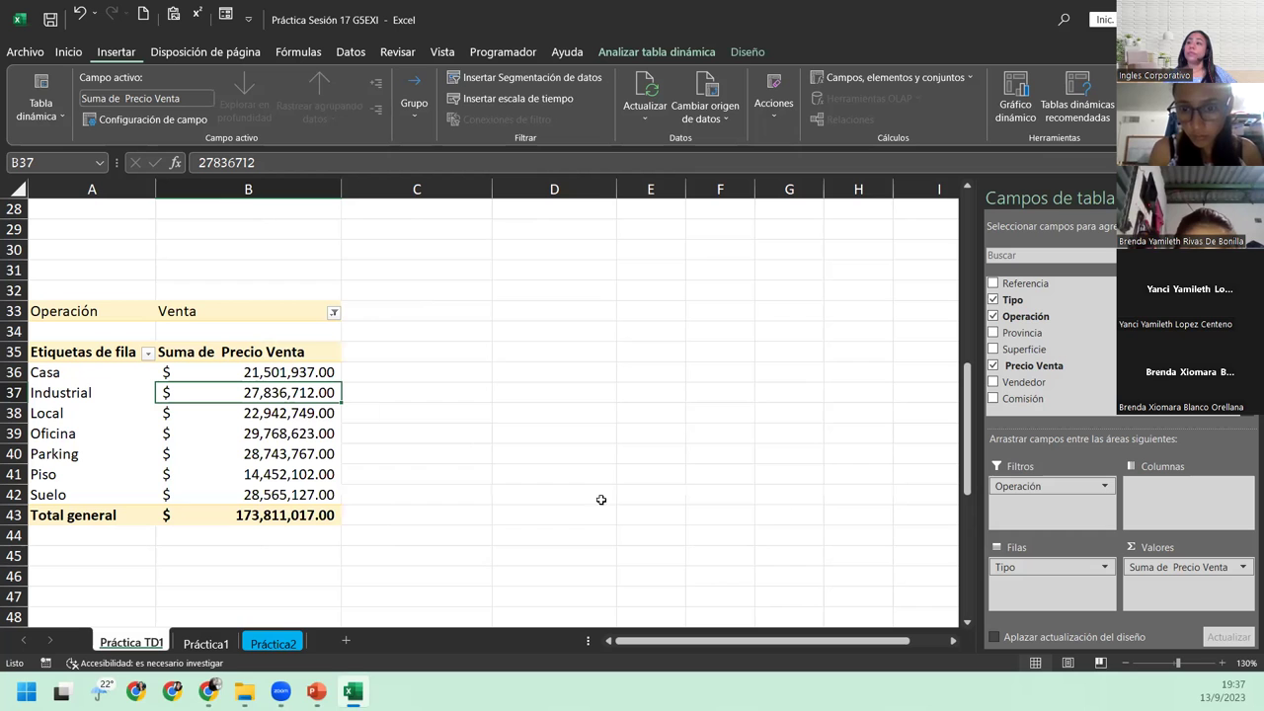
# - Scroll through the pivot tables to review the Venta Máxima values and grand total
pyautogui.scroll(4, 314, 415)
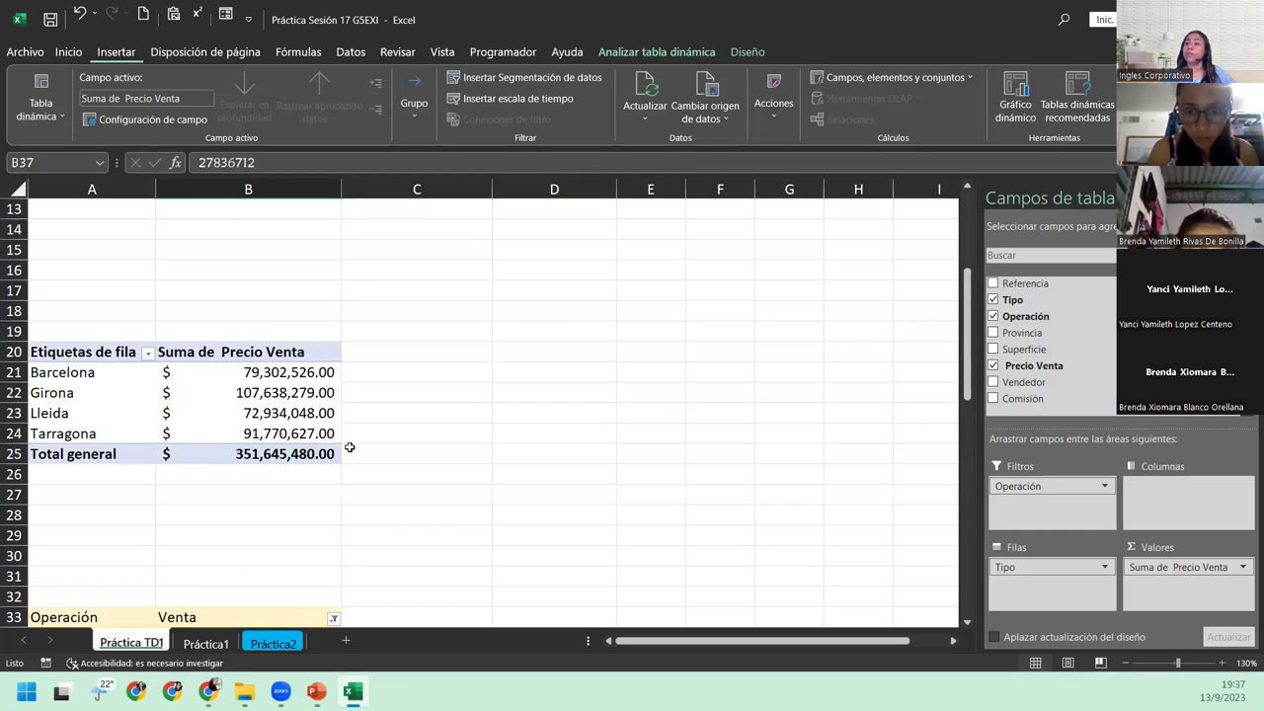
pyautogui.scroll(5, 347, 443)
pyautogui.scroll(-11, 349, 447)
pyautogui.scroll(-5, 350, 447)
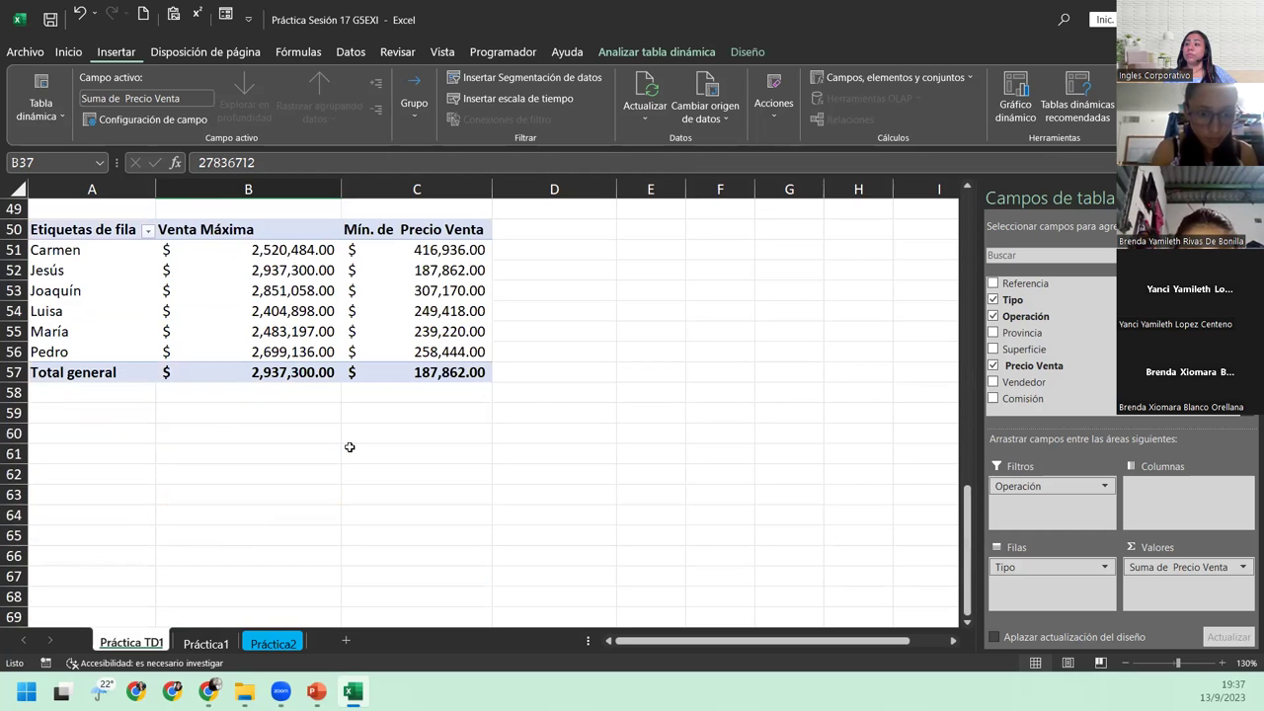
pyautogui.click(302, 370)
pyautogui.click(300, 331)
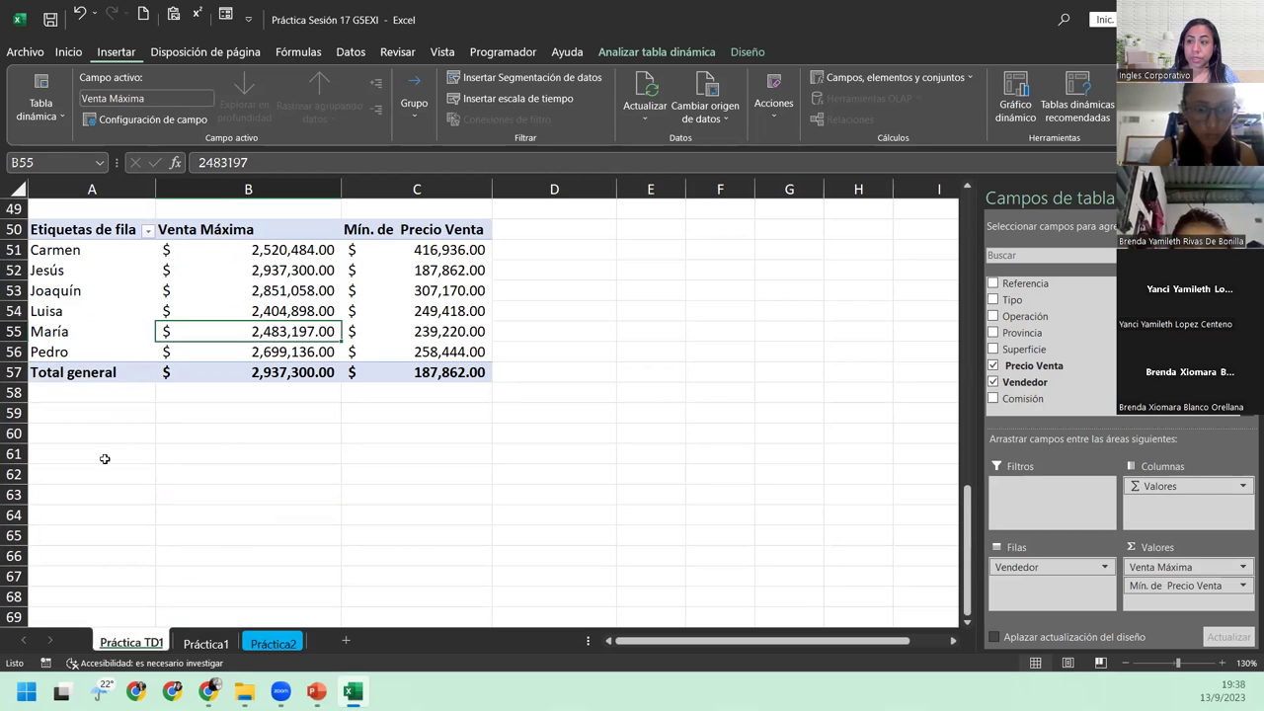
pyautogui.scroll(5, 185, 415)
pyautogui.scroll(5, 185, 414)
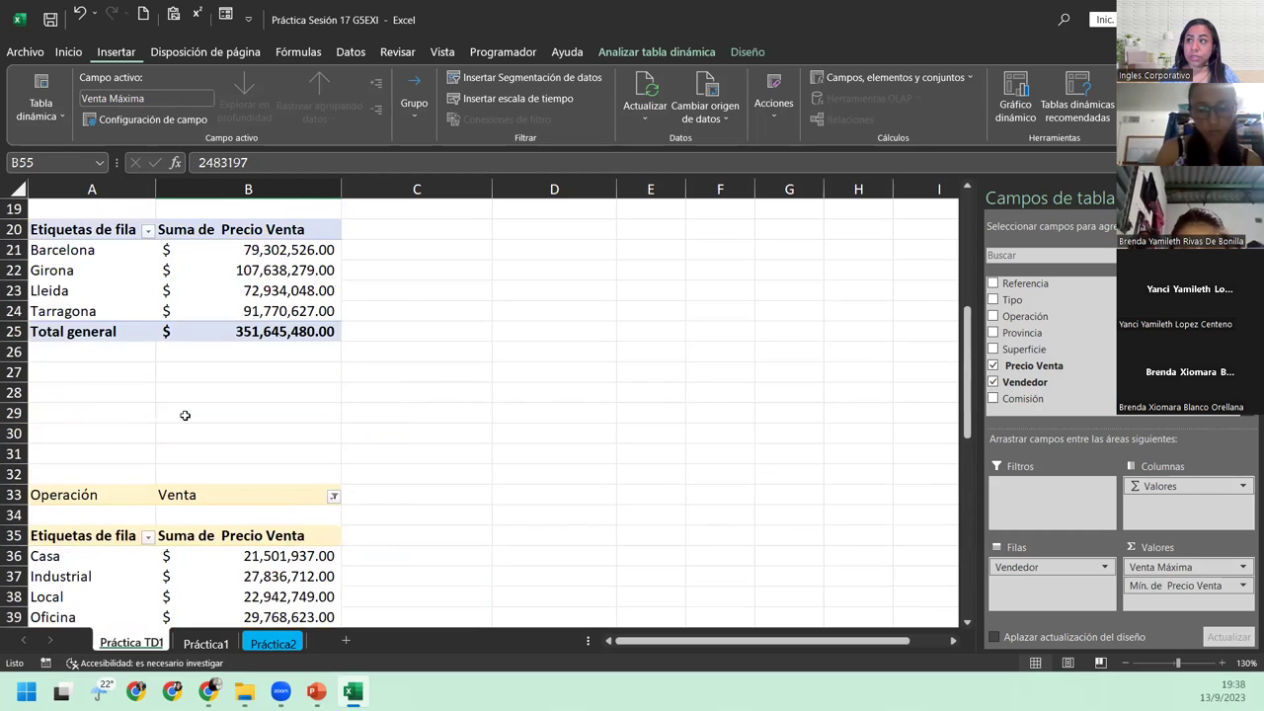
pyautogui.scroll(5, 185, 415)
pyautogui.scroll(1, 185, 415)
pyautogui.scroll(-2, 185, 415)
pyautogui.scroll(-1, 185, 413)
pyautogui.scroll(-7, 185, 414)
pyautogui.scroll(-3, 185, 414)
pyautogui.scroll(4, 185, 414)
pyautogui.scroll(7, 185, 414)
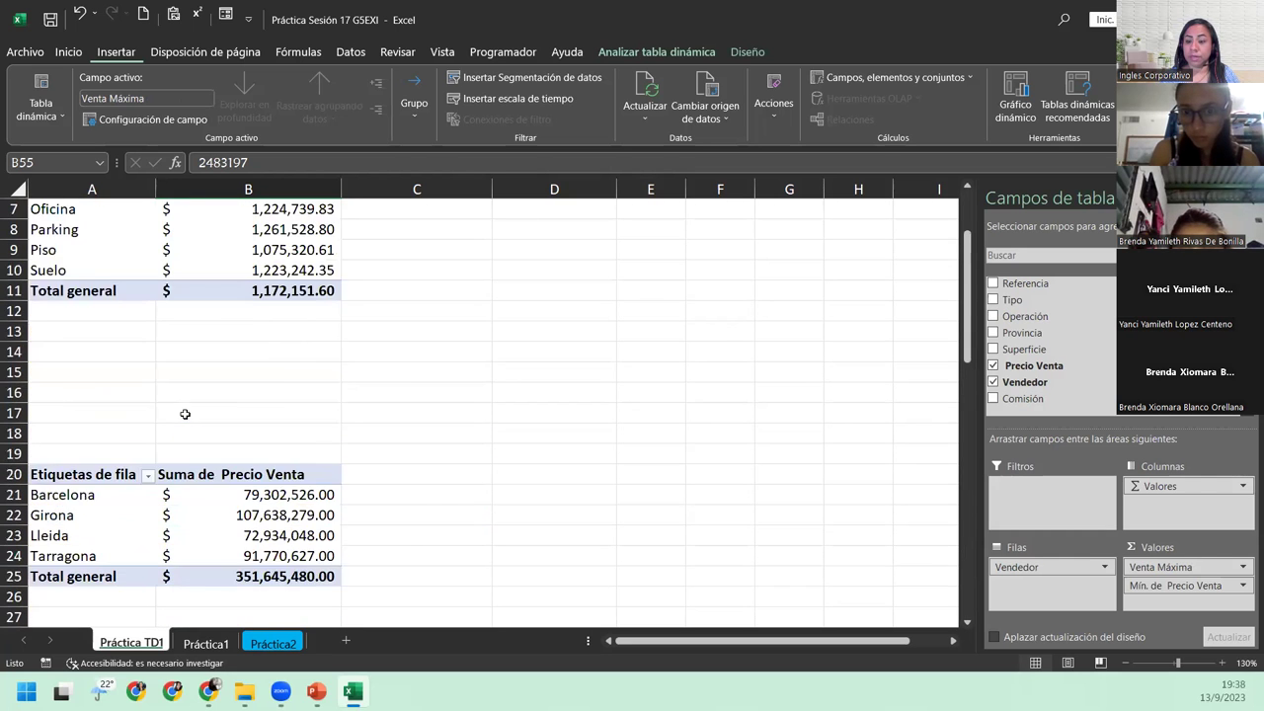
pyautogui.scroll(2, 185, 415)
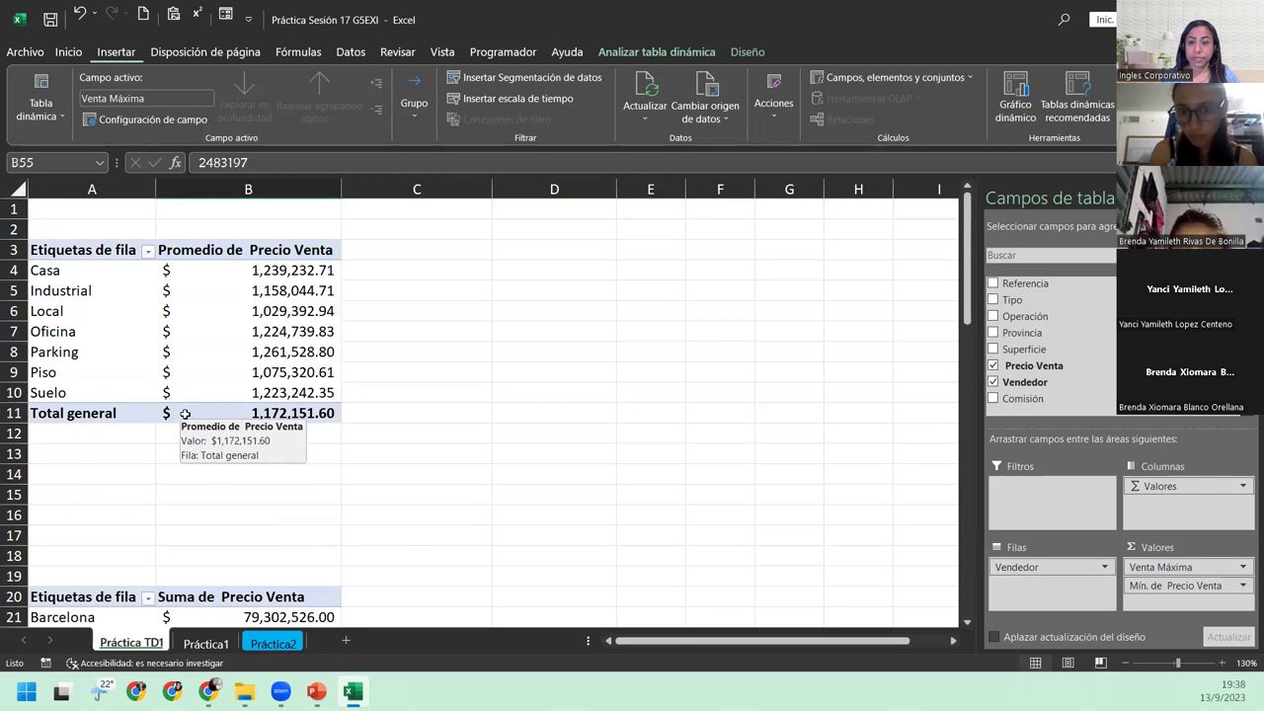
# - On the Práctica2 sheet, select the IdPedido header in A1 and bring up the Insertar ribbon
pyautogui.click(290, 647)
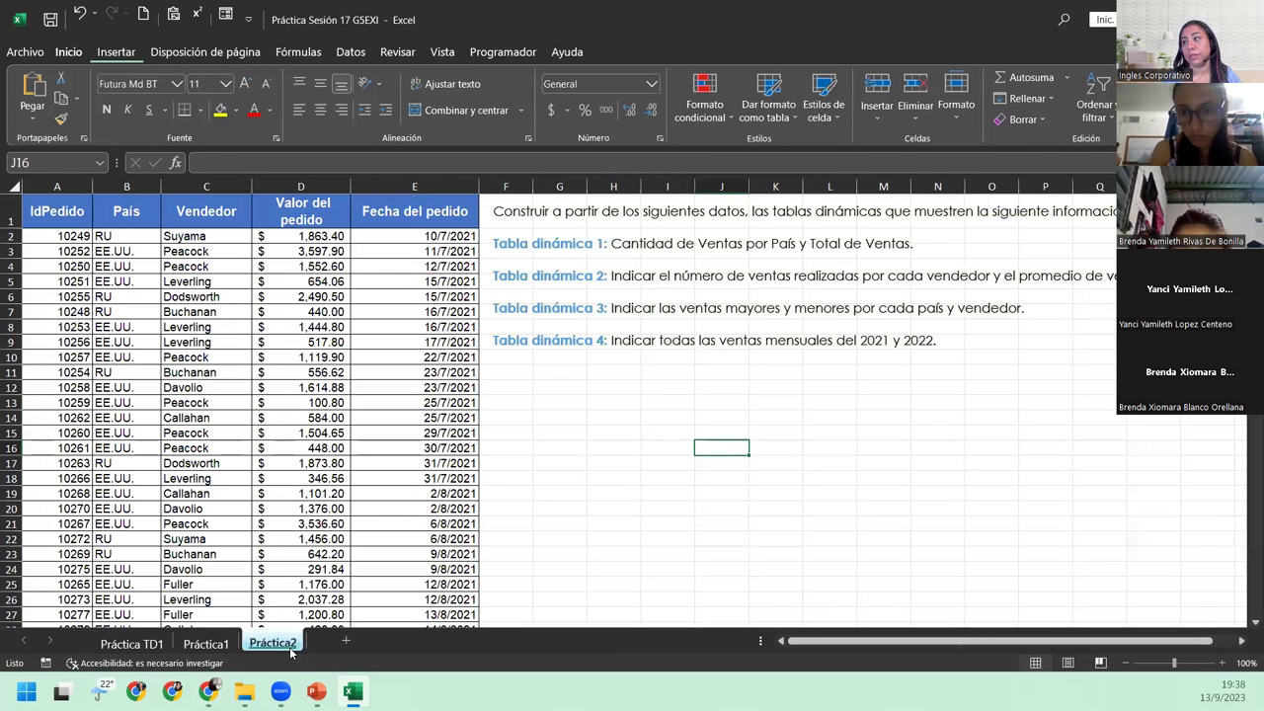
pyautogui.click(73, 251)
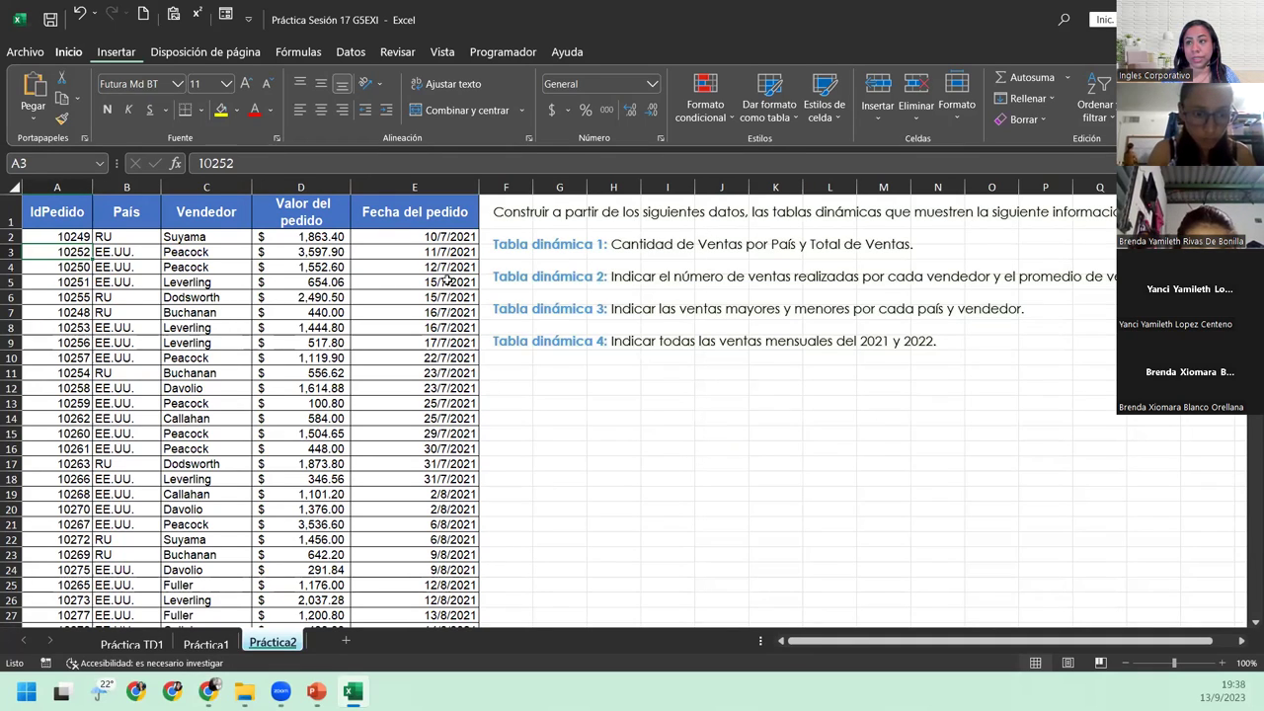
pyautogui.click(55, 203)
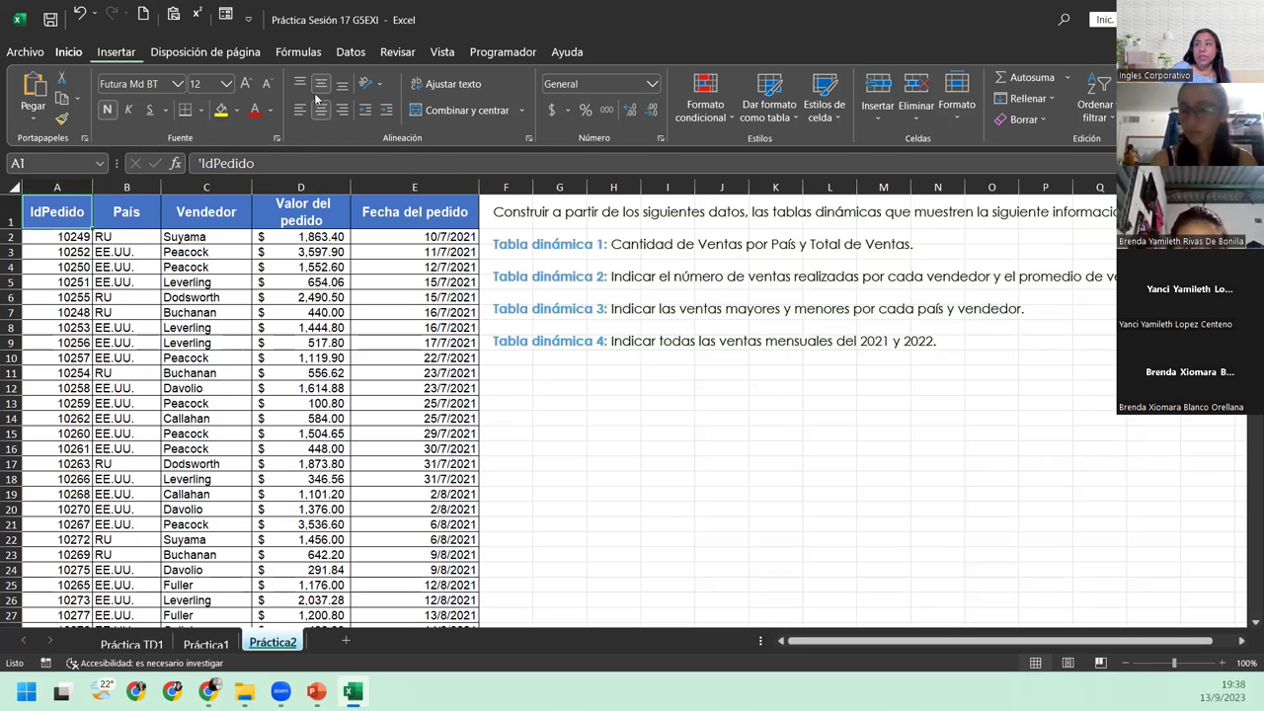
pyautogui.click(126, 56)
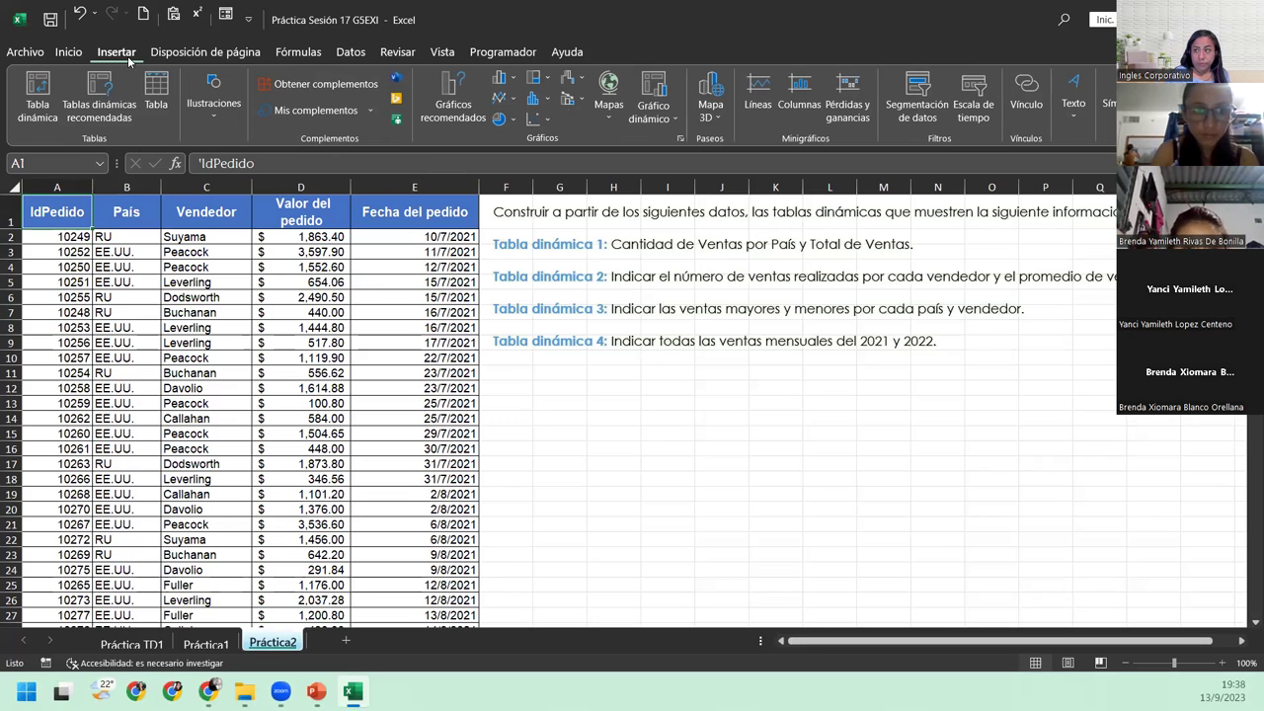
# - Create a pivot table from Práctica2!$A$1:$E$800 on a new worksheet
pyautogui.click(37, 95)
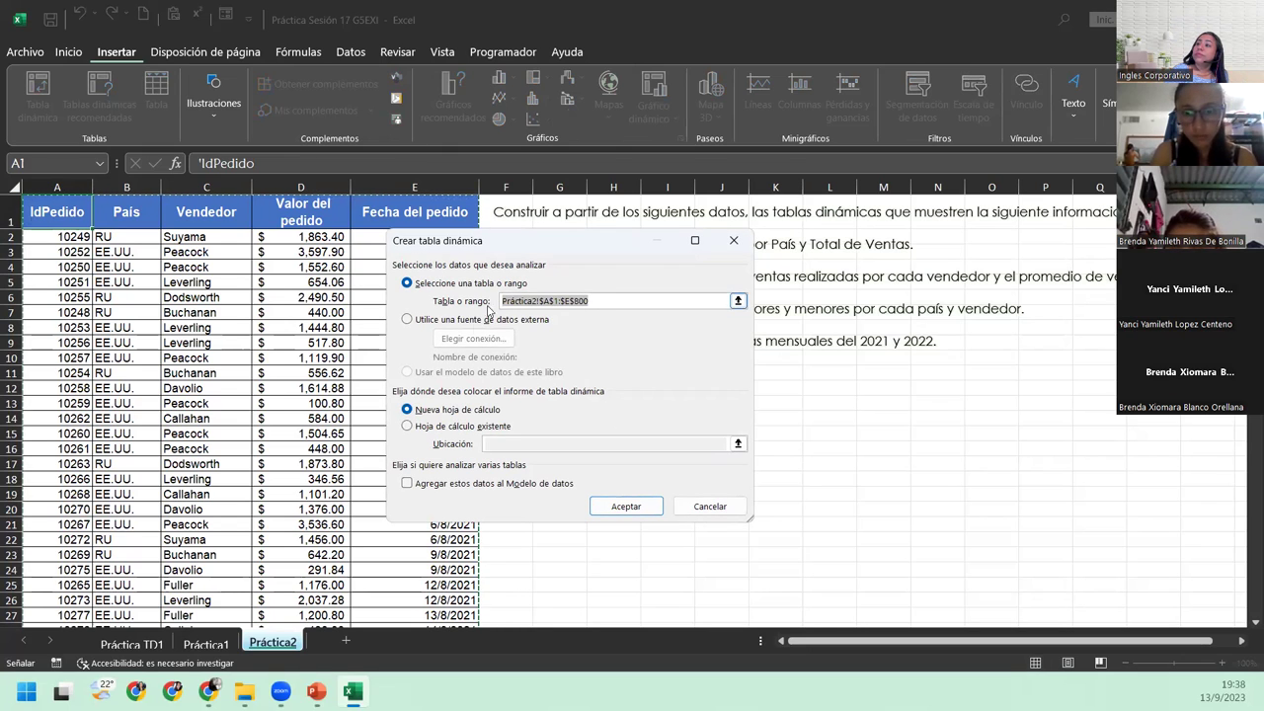
pyautogui.moveTo(500, 300); pyautogui.dragTo(590, 300)
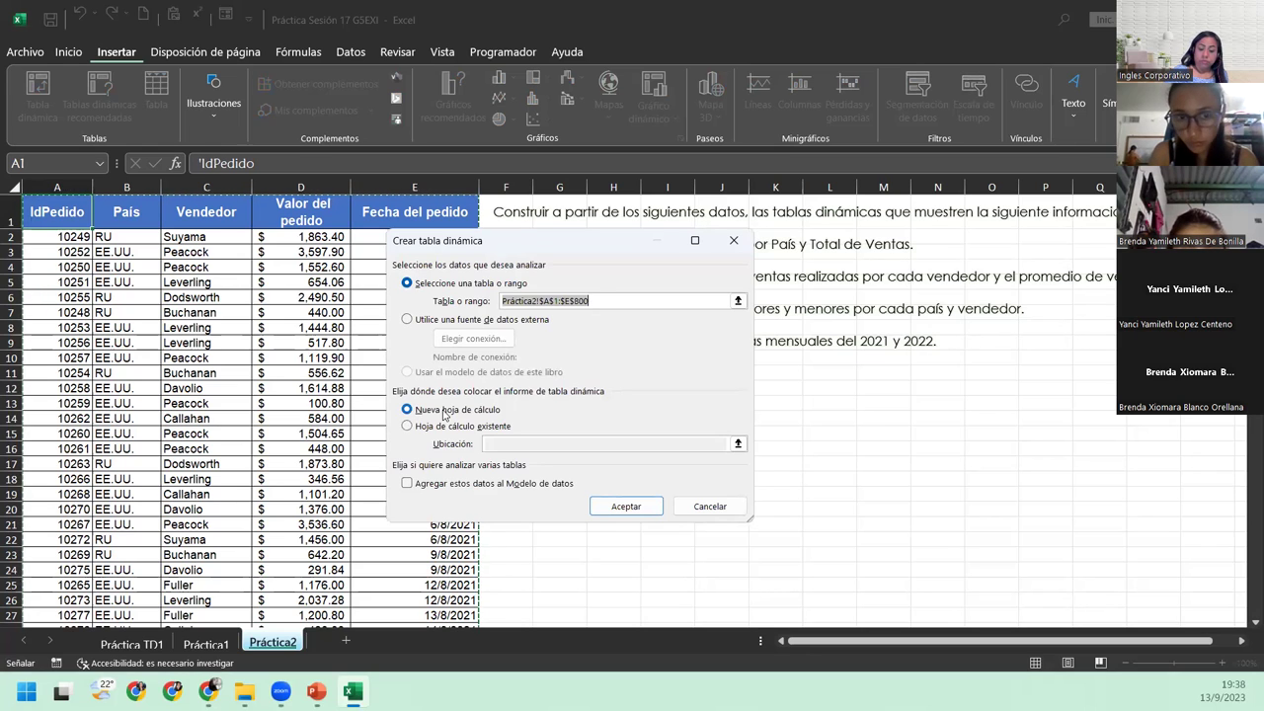
pyautogui.click(625, 506)
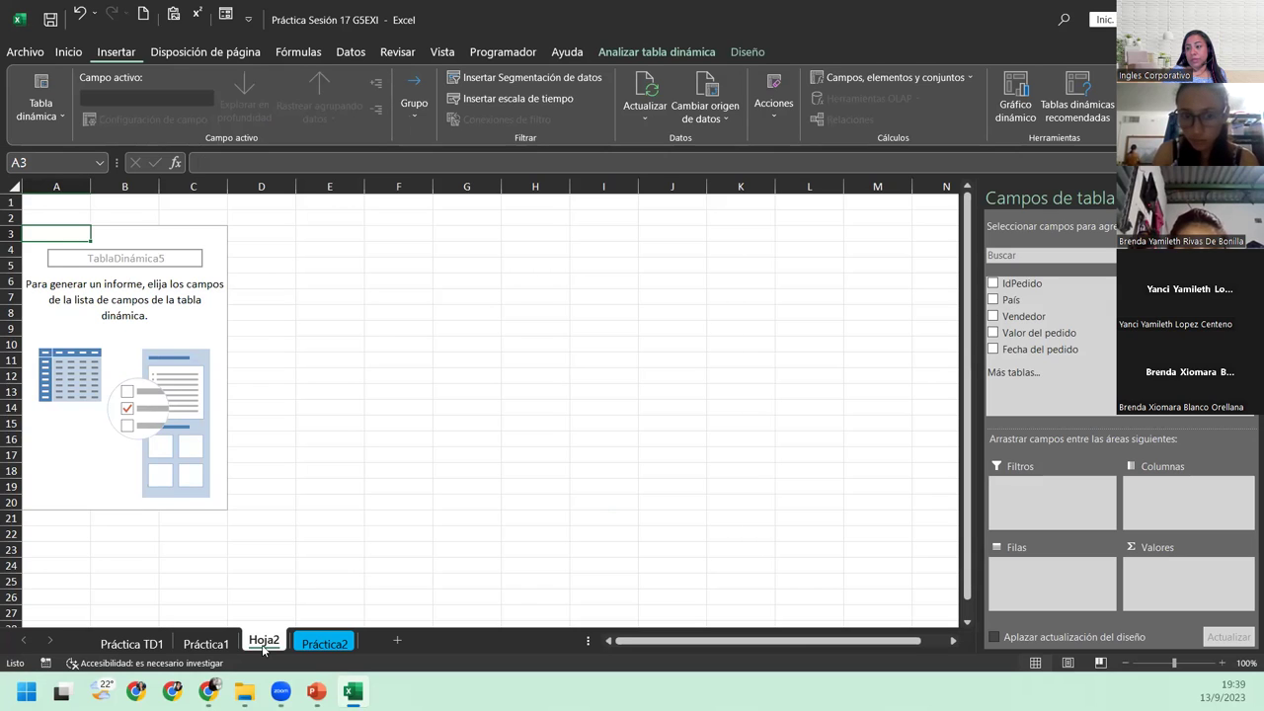
# - Move the new Hoja2 sheet so it sits after Práctica2
pyautogui.doubleClick(263, 644)
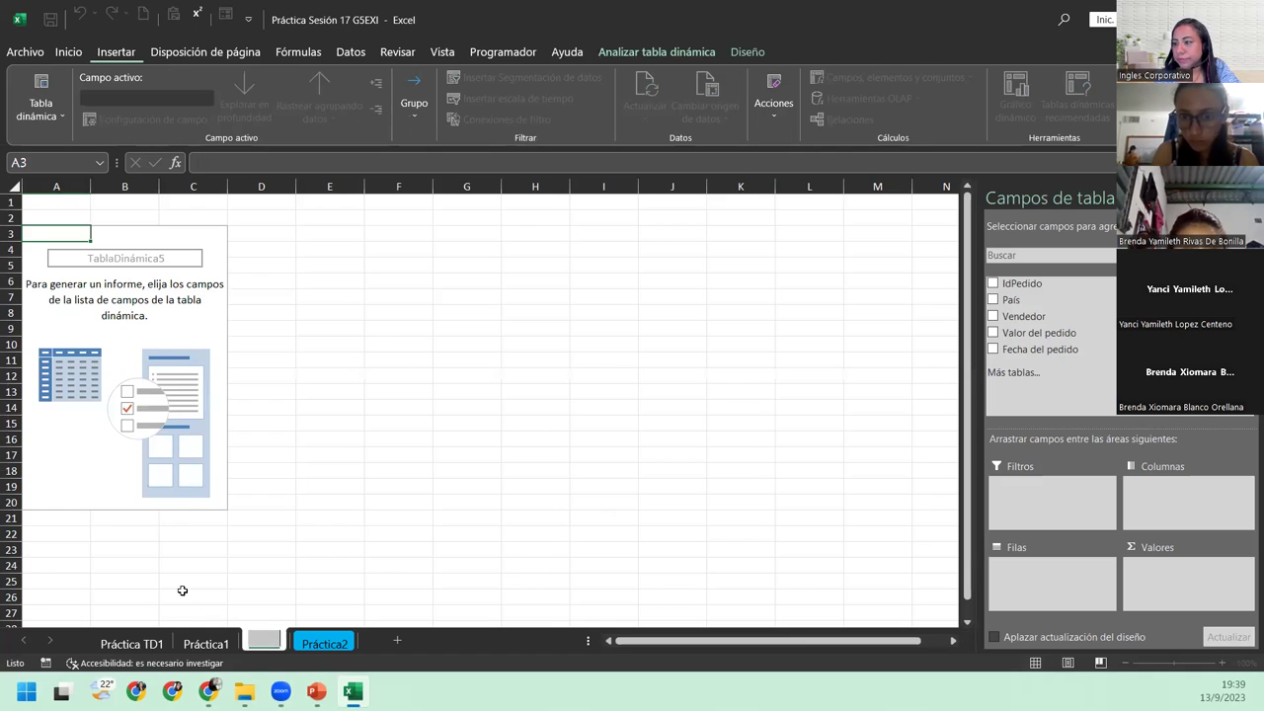
pyautogui.click(204, 643)
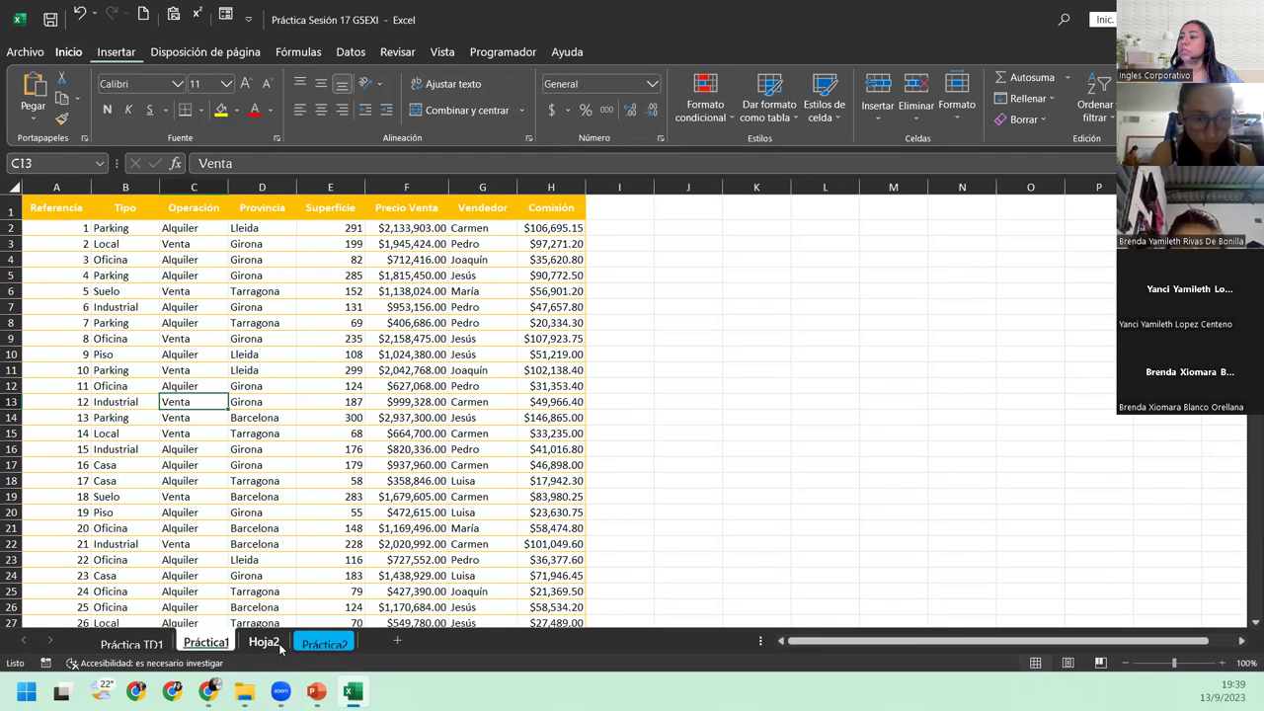
pyautogui.click(281, 645)
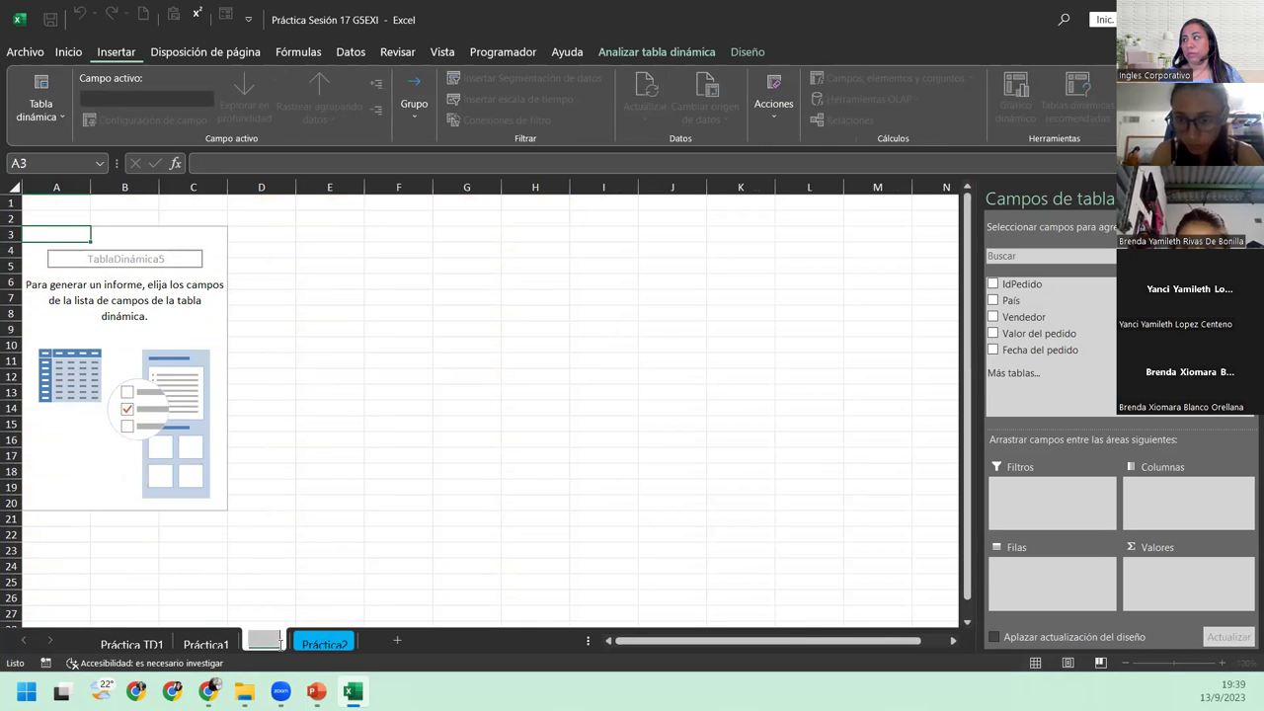
pyautogui.click(308, 644)
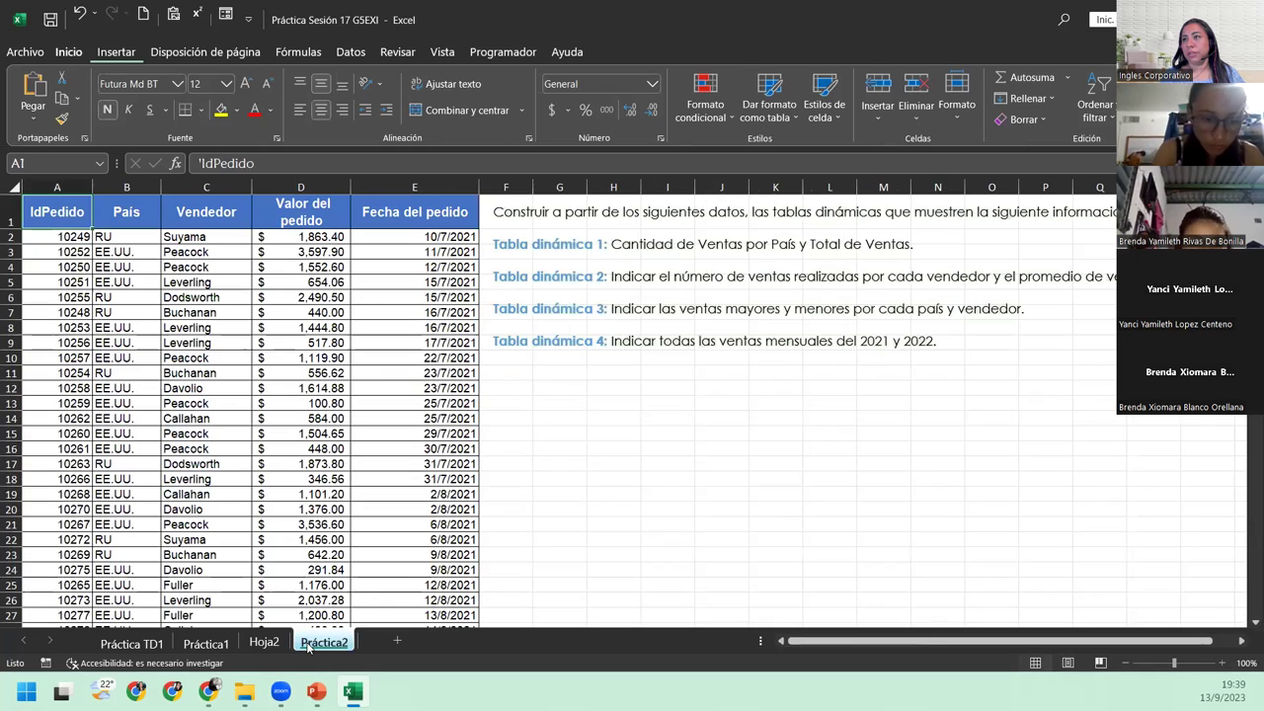
pyautogui.moveTo(270, 647); pyautogui.dragTo(352, 645)
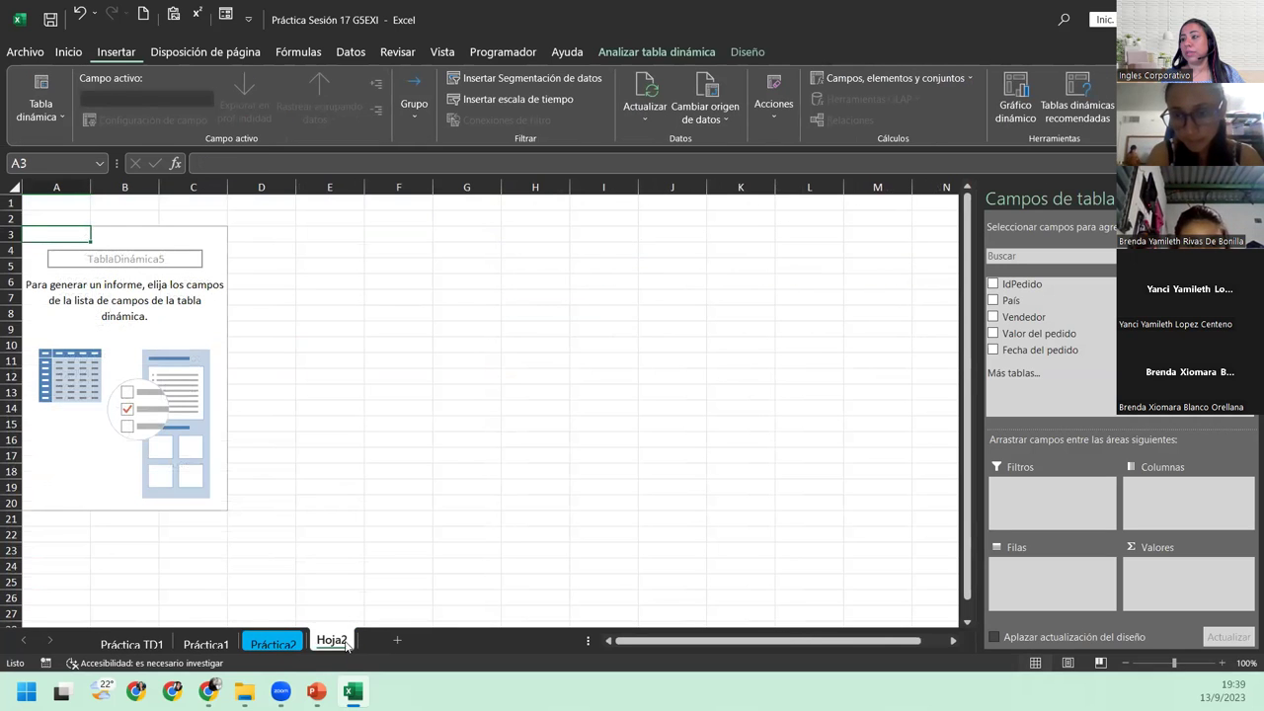
# - Rename the Hoja2 sheet to 'Práctica TD2'
pyautogui.doubleClick(344, 642)
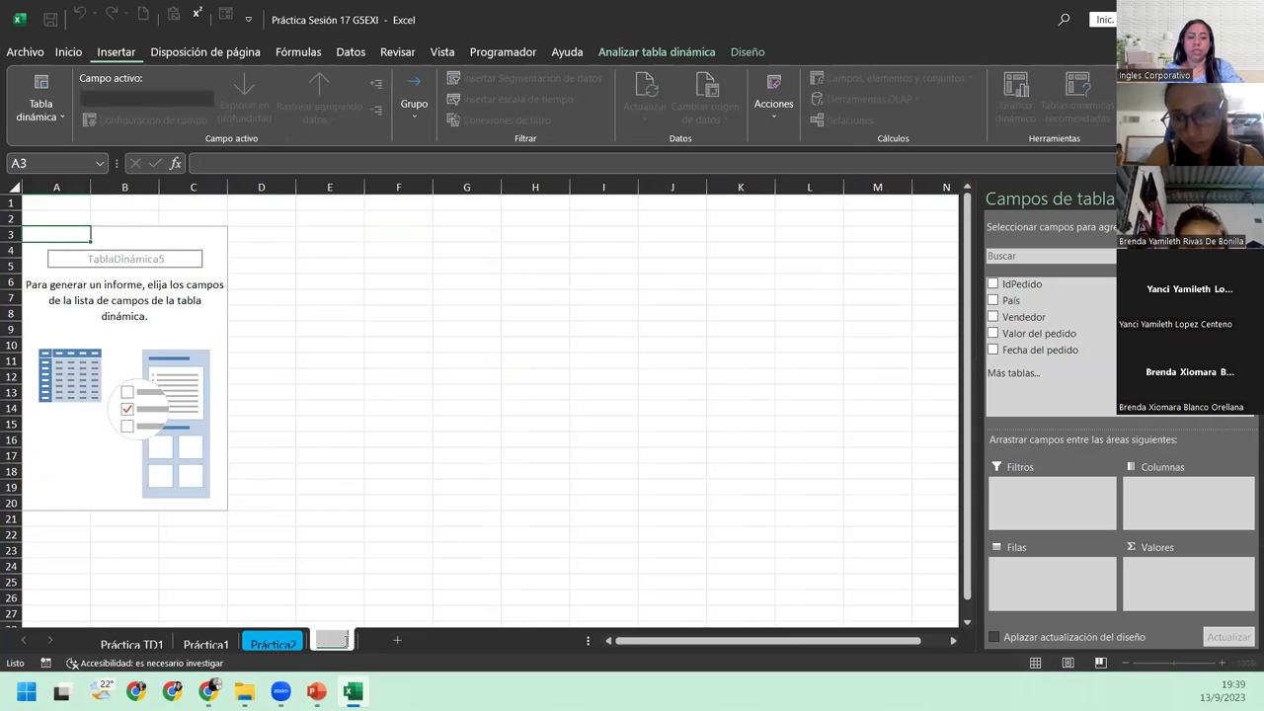
pyautogui.write('Práctica TD2')
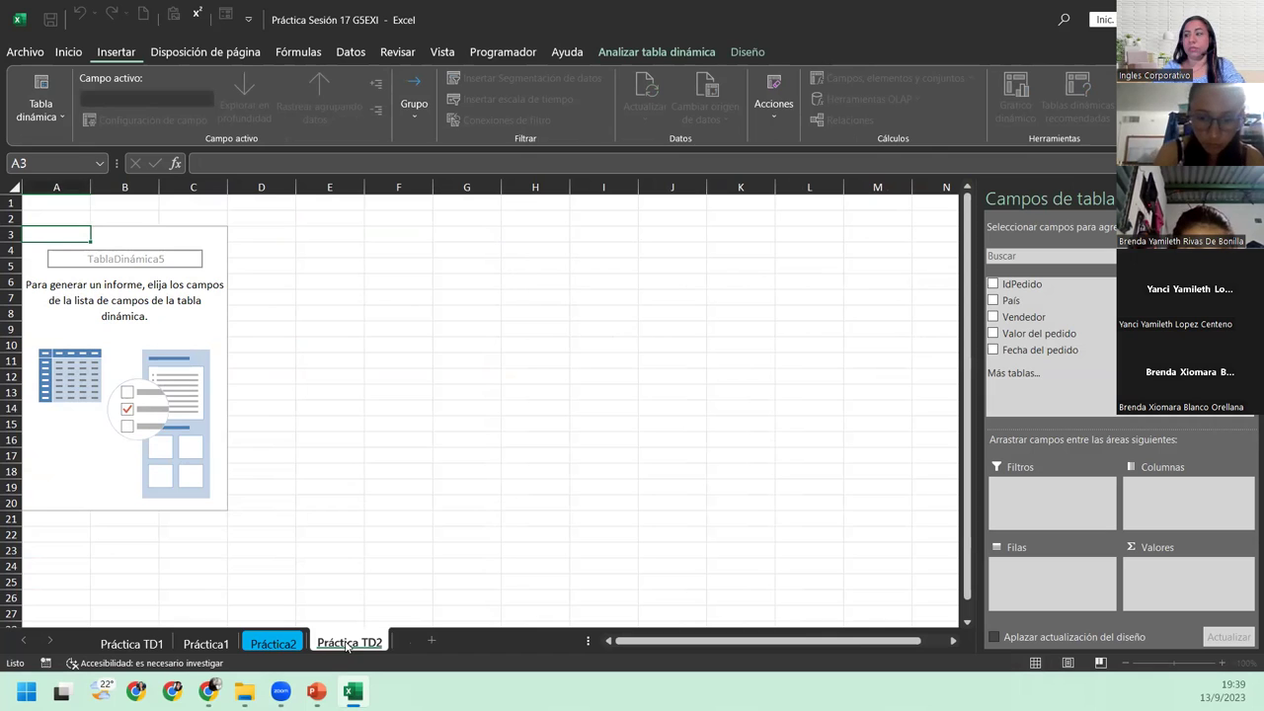
pyautogui.press('Return')
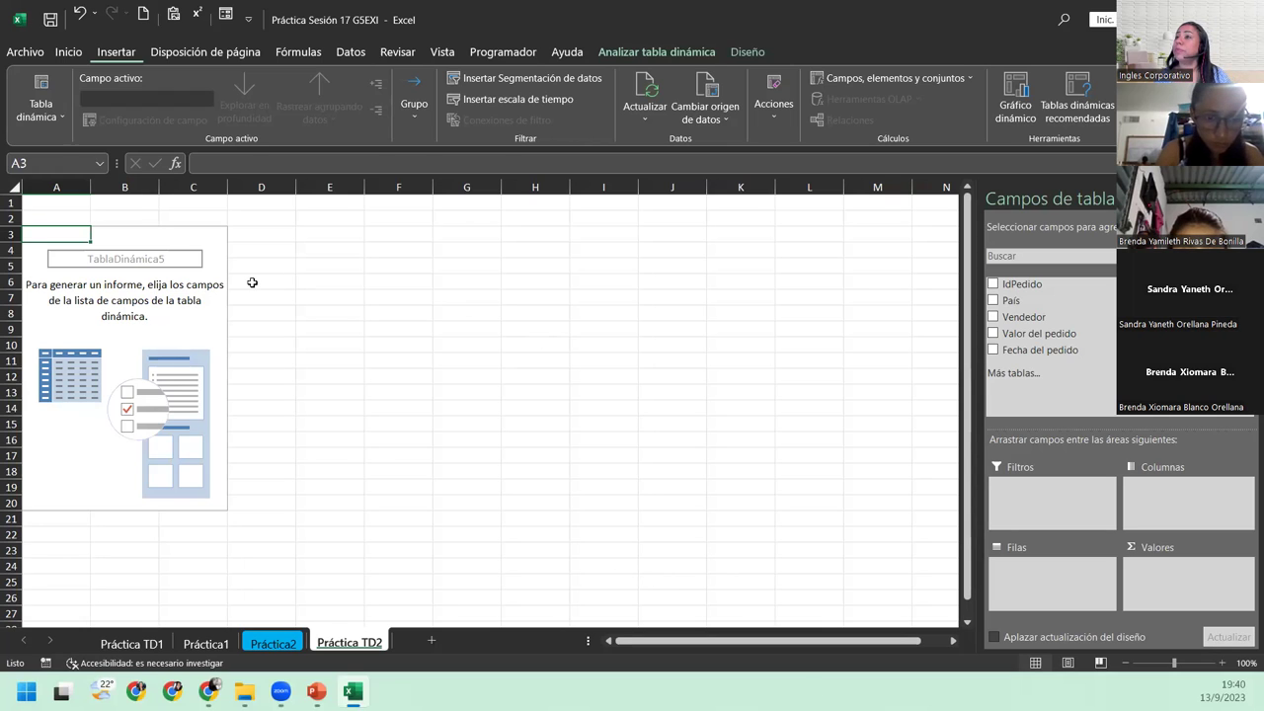
pyautogui.click(273, 643)
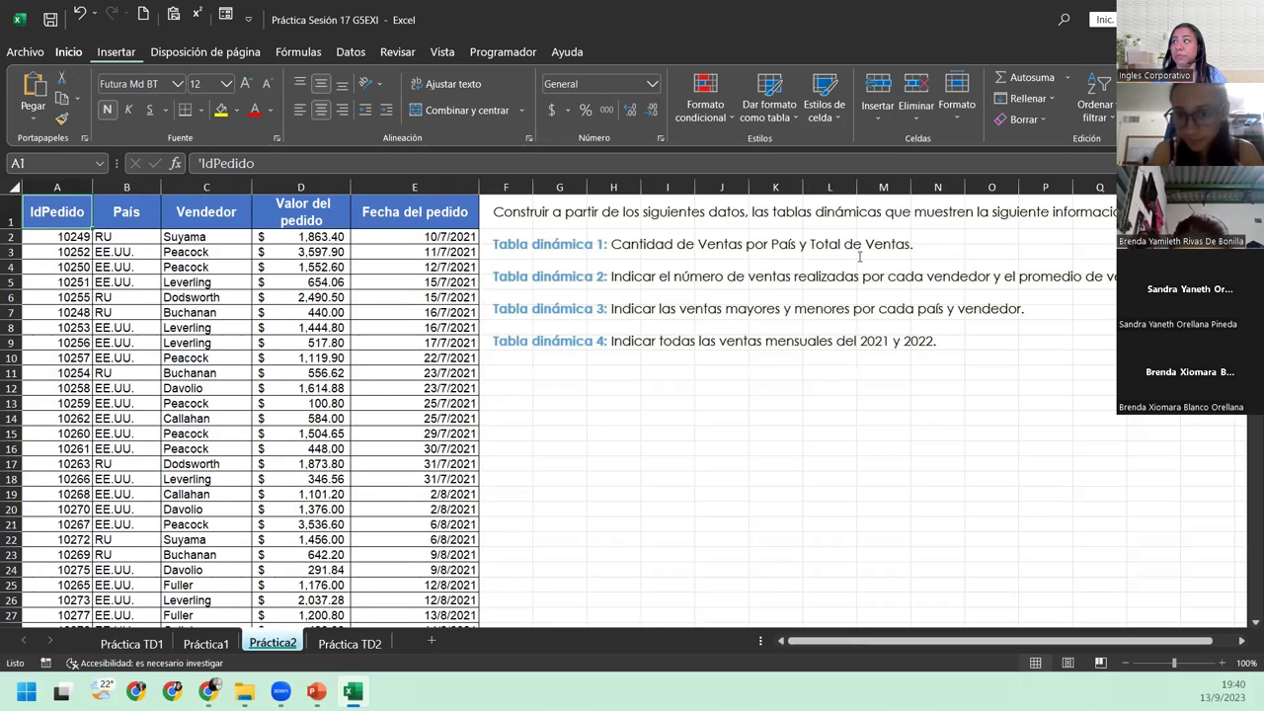
# - Put País in the pivot rows and sum Valor del pedido in the values
pyautogui.click(348, 645)
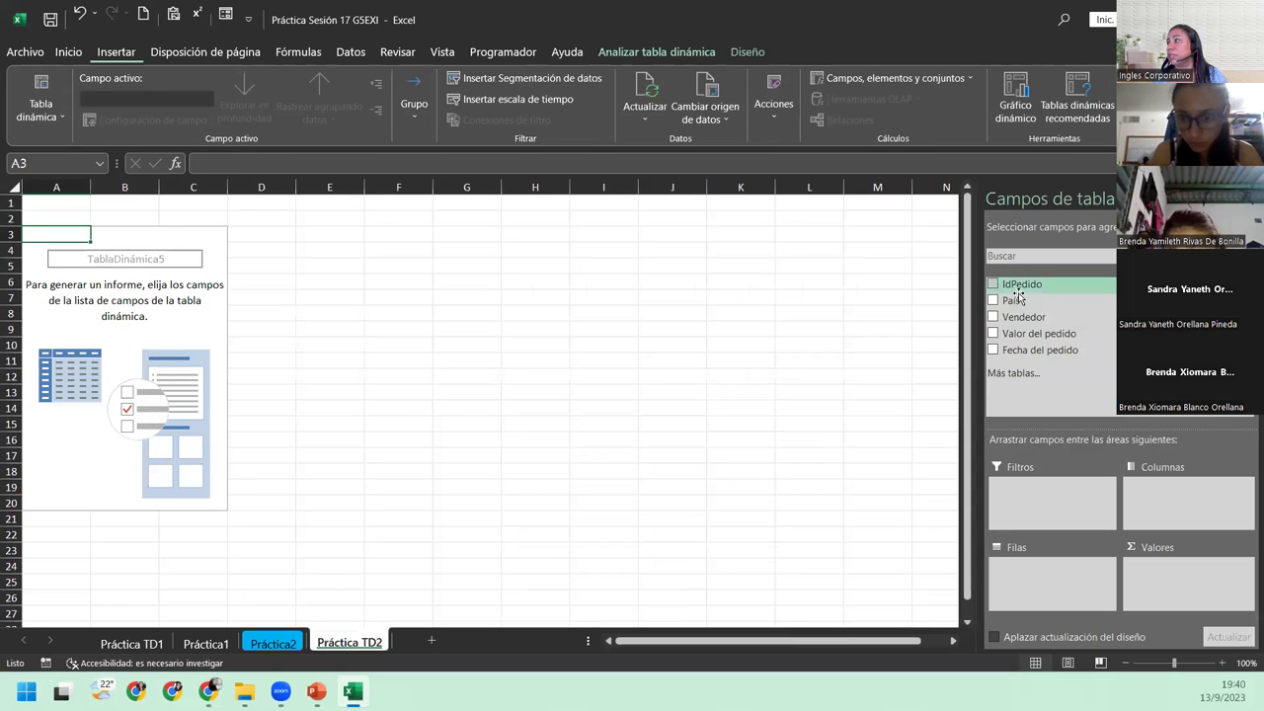
pyautogui.moveTo(1012, 301)
pyautogui.mouseDown()
pyautogui.moveTo(1107, 602)
pyautogui.moveTo(1094, 594)
pyautogui.mouseUp()
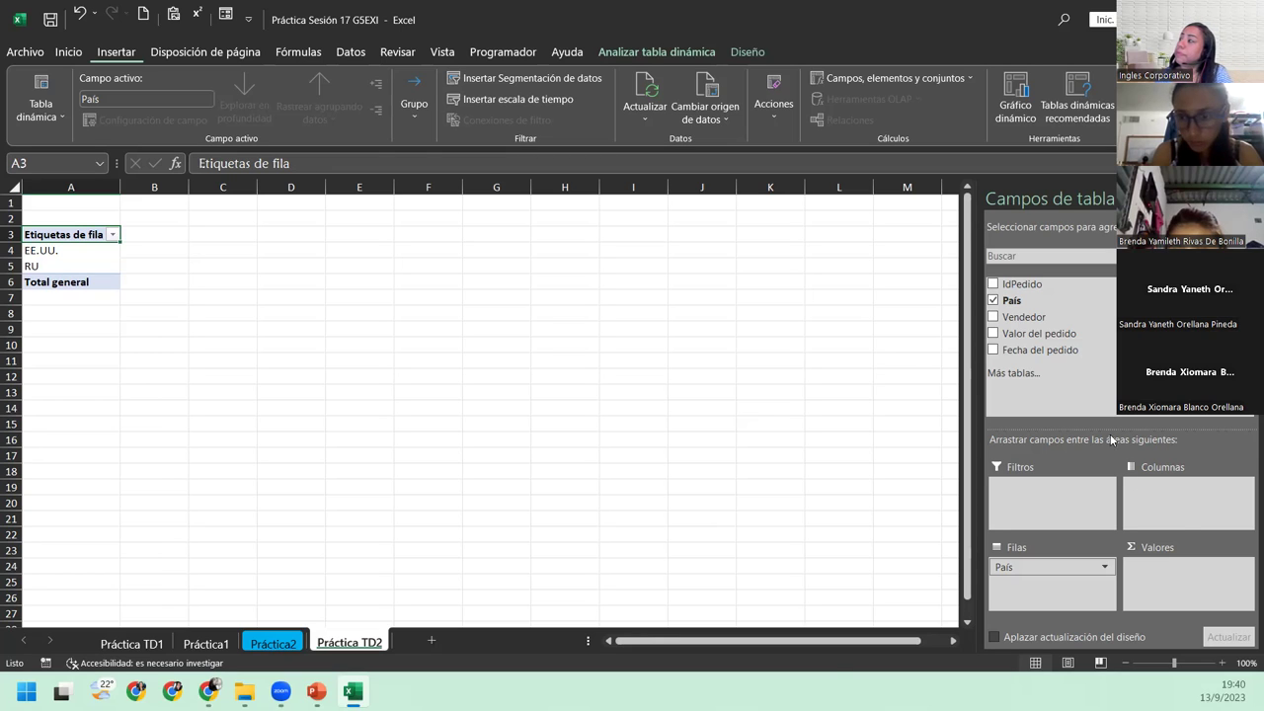
pyautogui.click(274, 643)
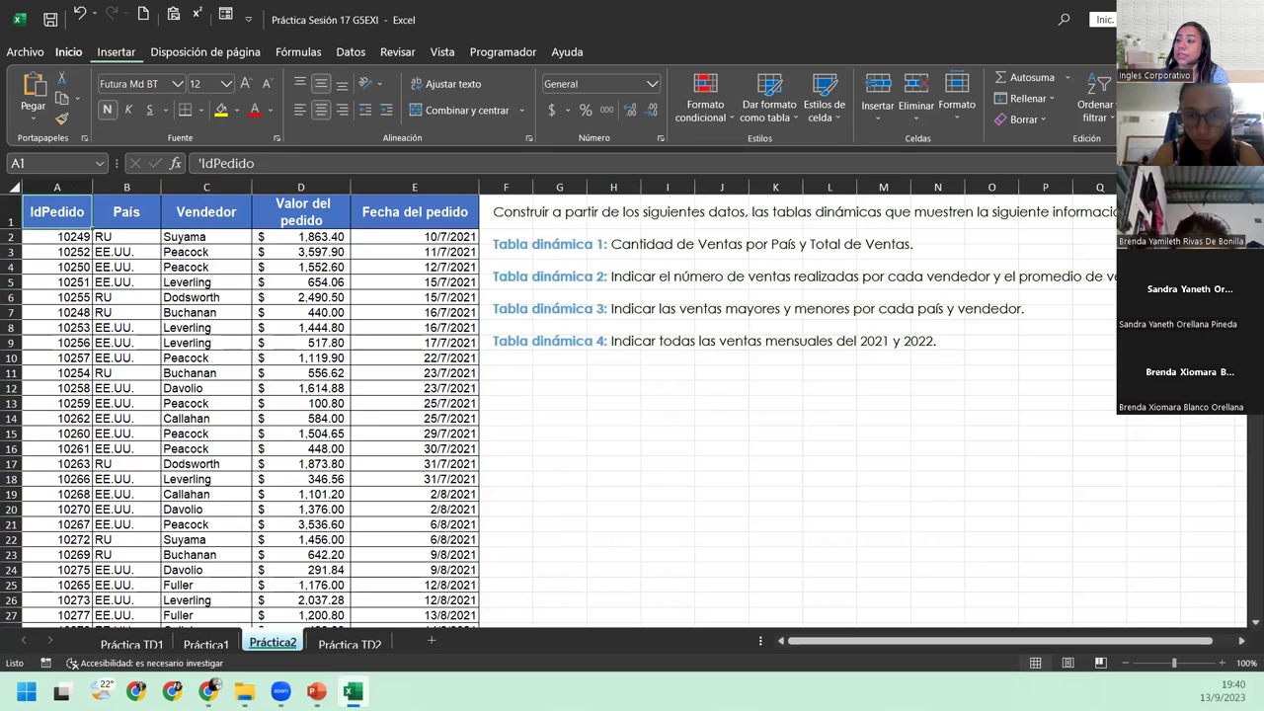
pyautogui.click(331, 644)
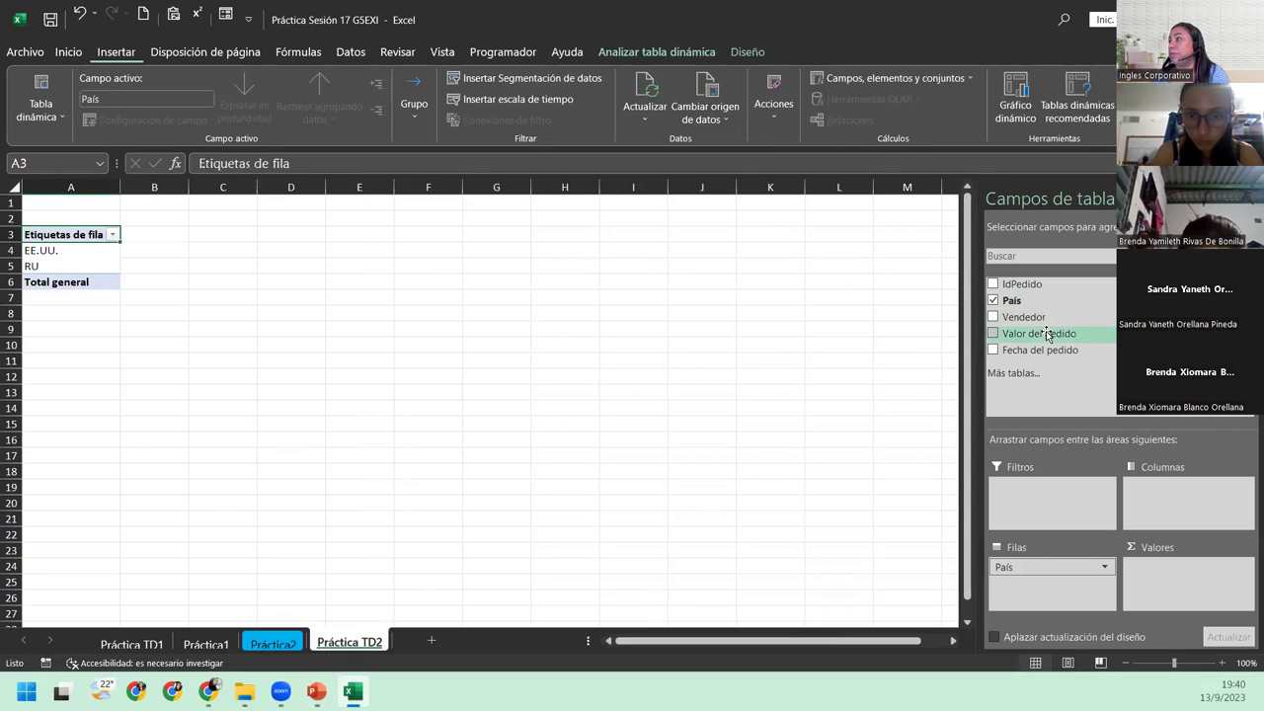
pyautogui.moveTo(1047, 335); pyautogui.dragTo(1183, 597)
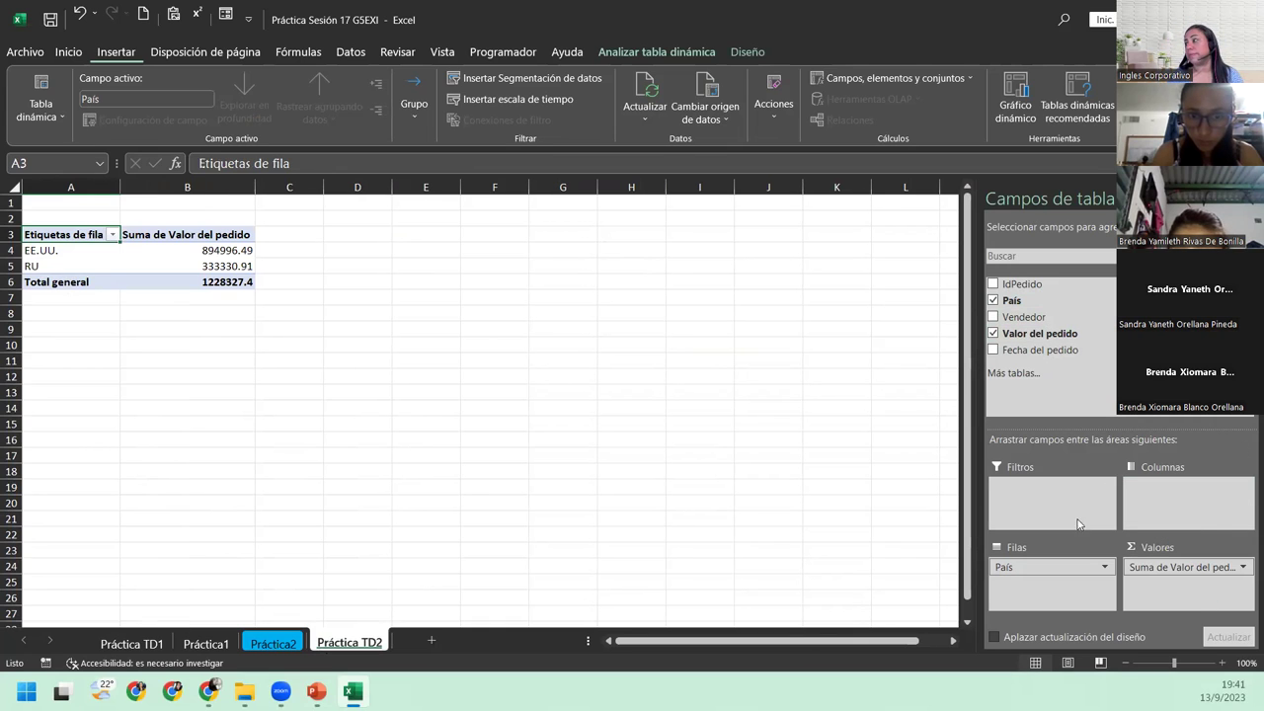
# - Format the Suma de Valor del pedido totals as Contabilidad with the $ Español (El Salvador) symbol
pyautogui.click(1243, 567)
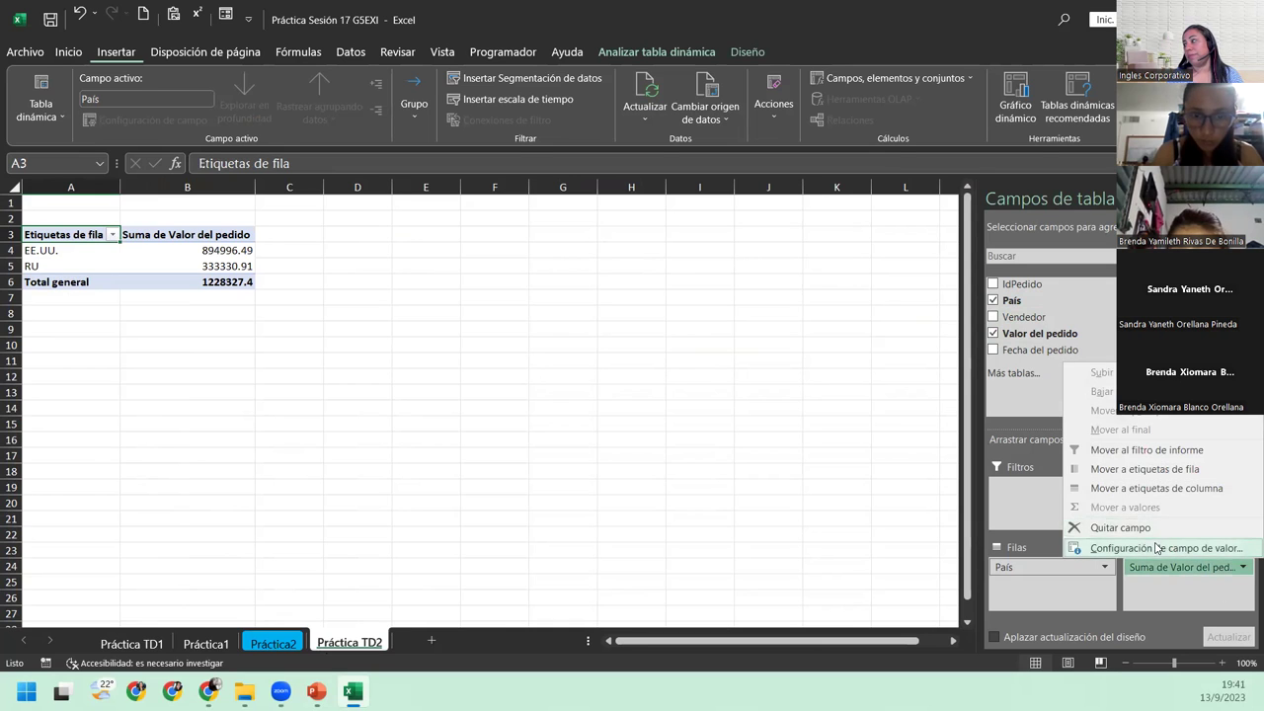
pyautogui.click(1156, 548)
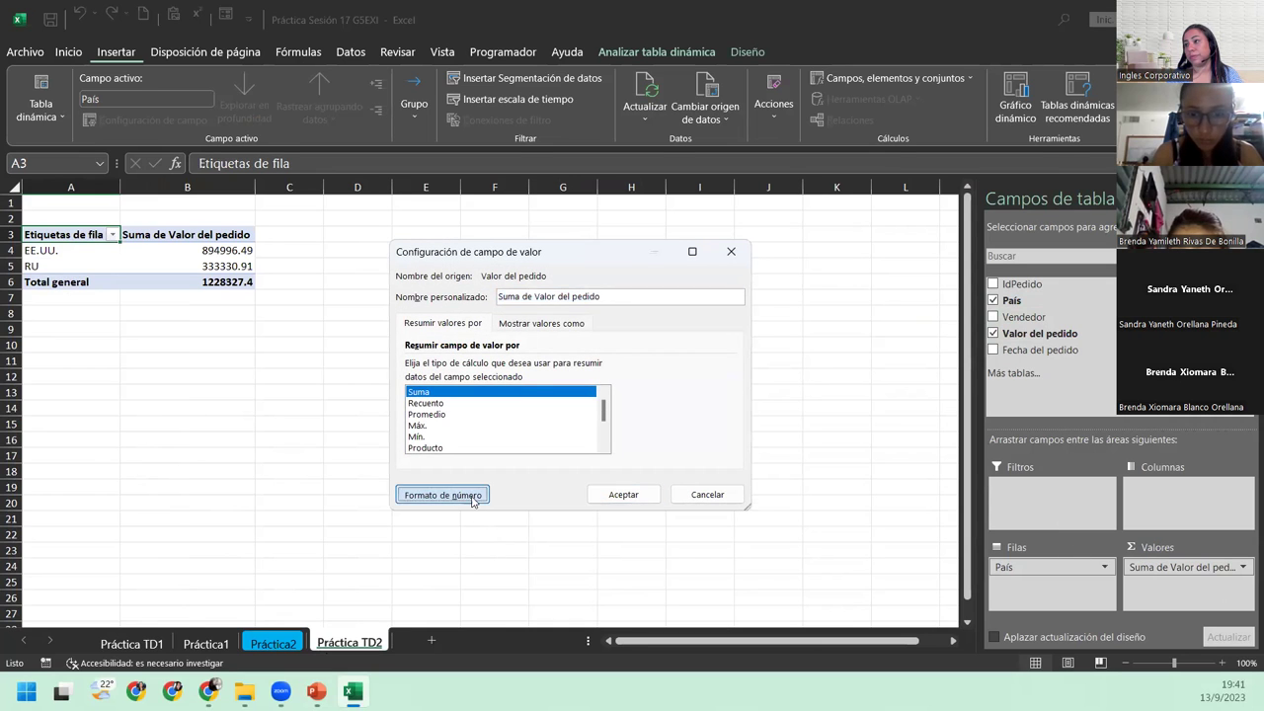
pyautogui.click(445, 495)
pyautogui.click(369, 281)
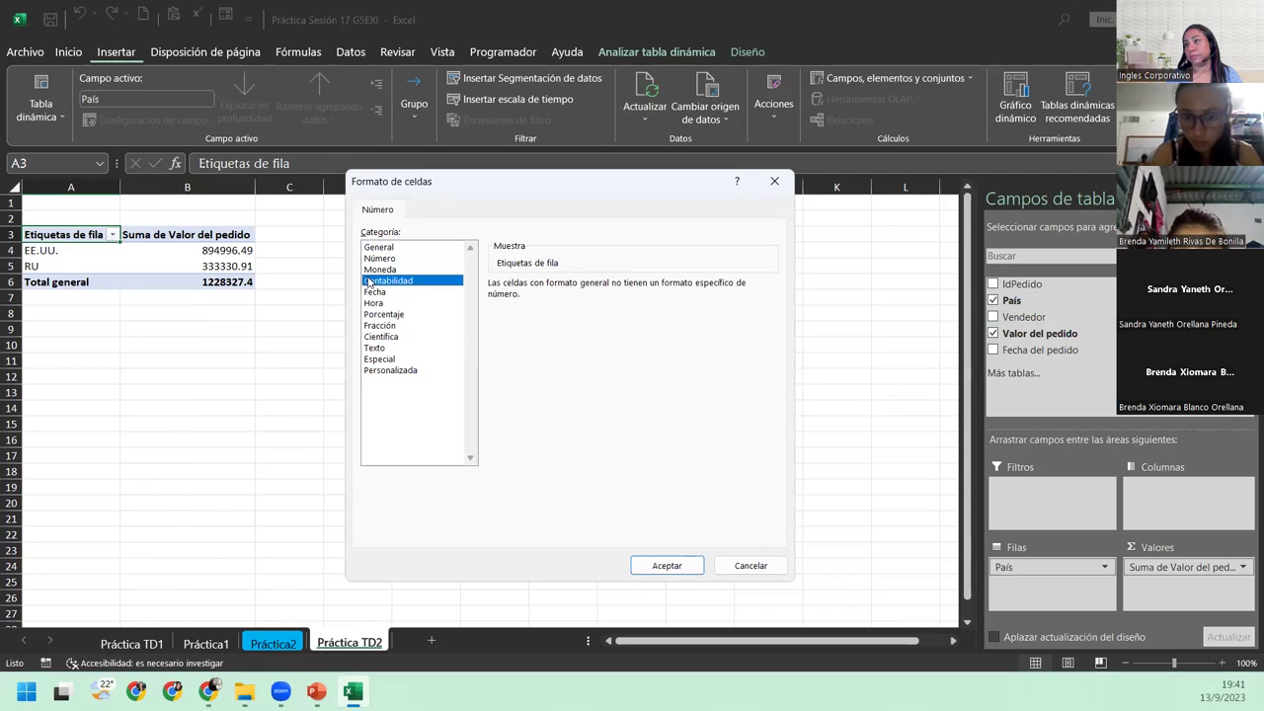
pyautogui.click(772, 305)
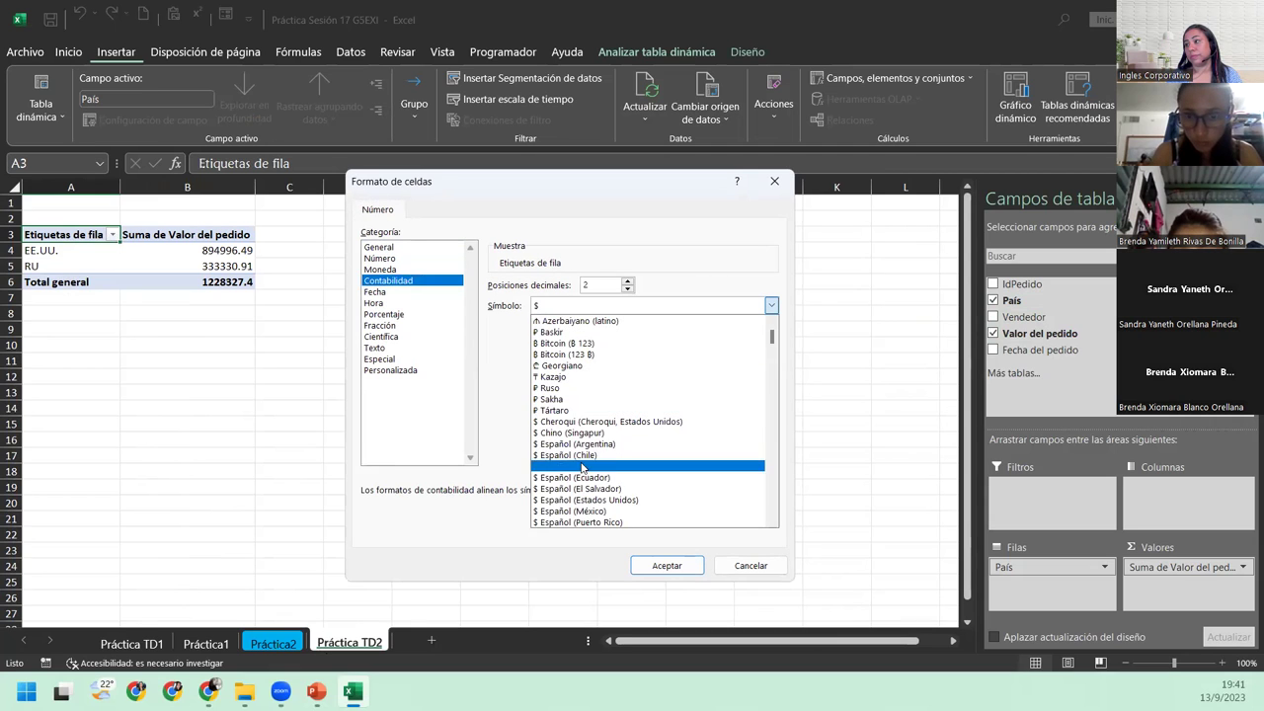
pyautogui.click(593, 488)
pyautogui.click(668, 566)
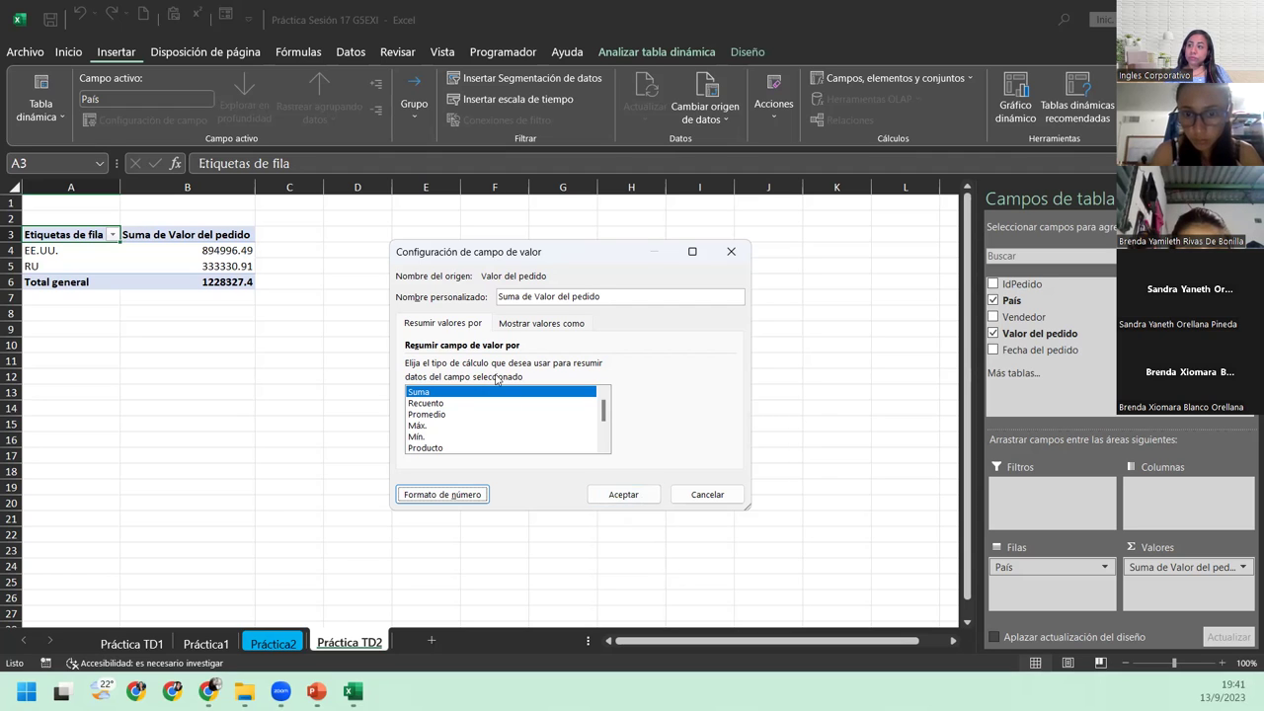
pyautogui.click(436, 394)
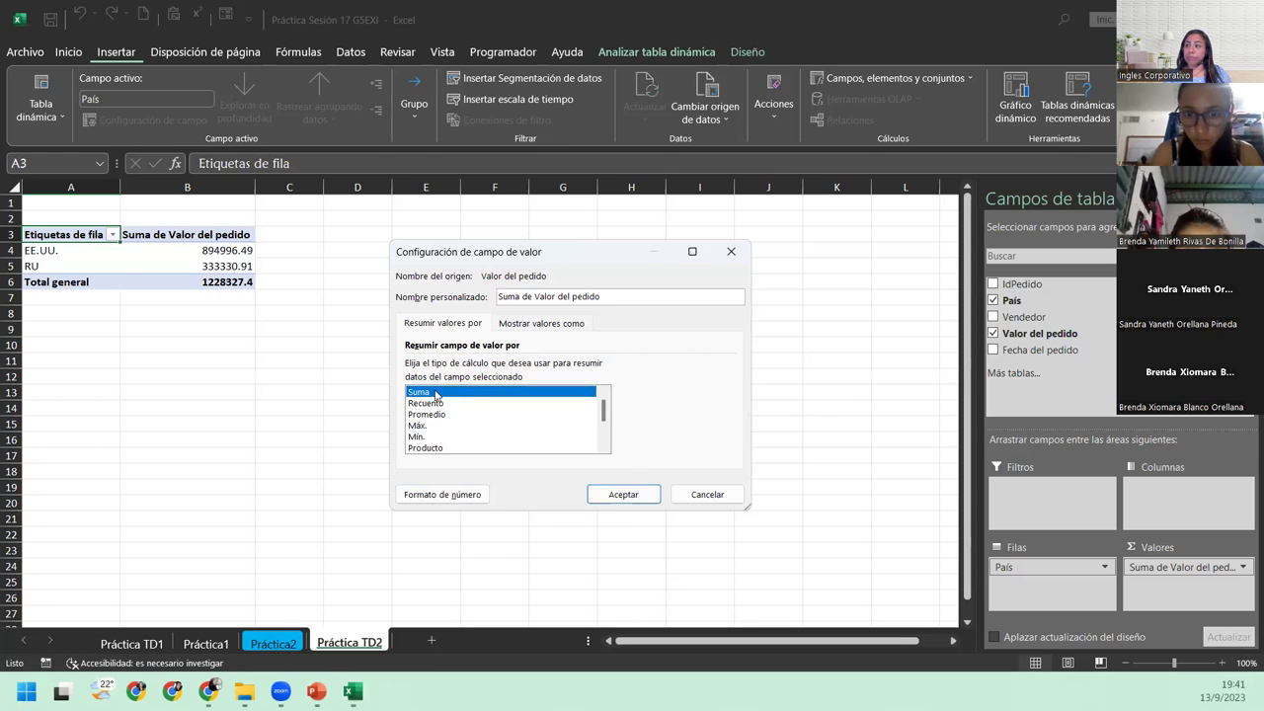
pyautogui.click(621, 488)
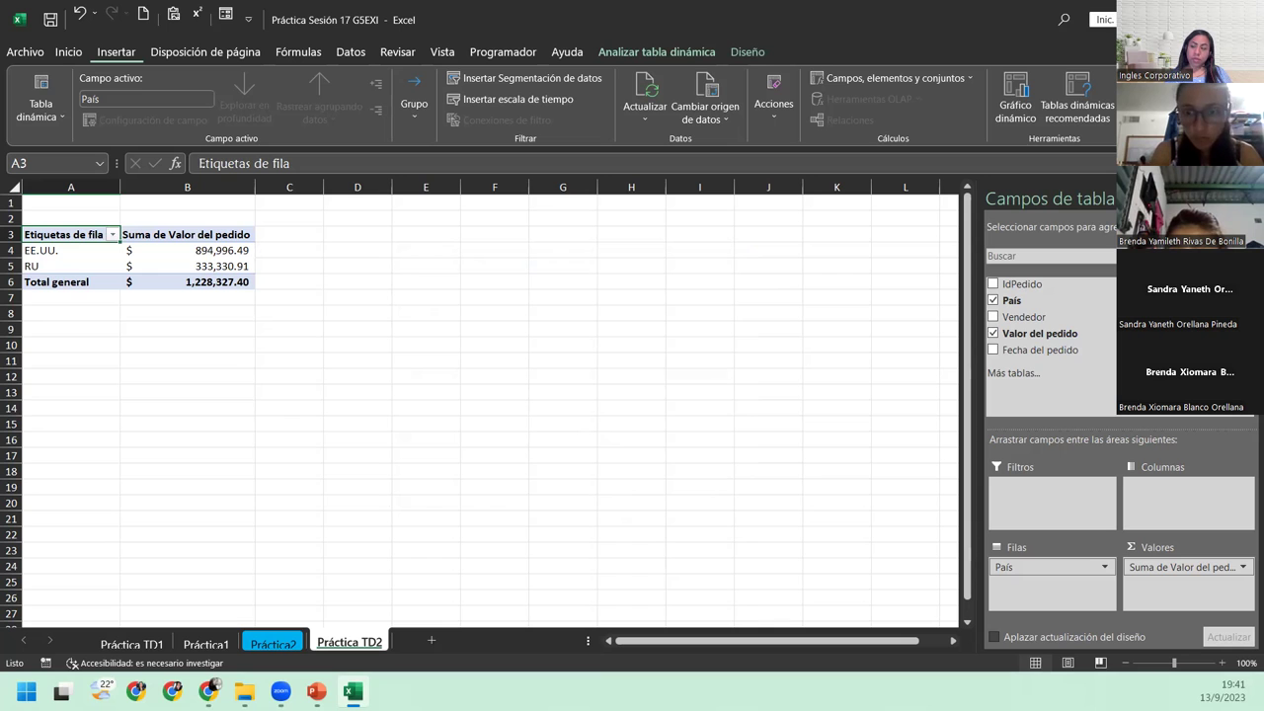
# - Add Valor del pedido to Valores again, creating Suma de Valor del pedido2
pyautogui.click(267, 644)
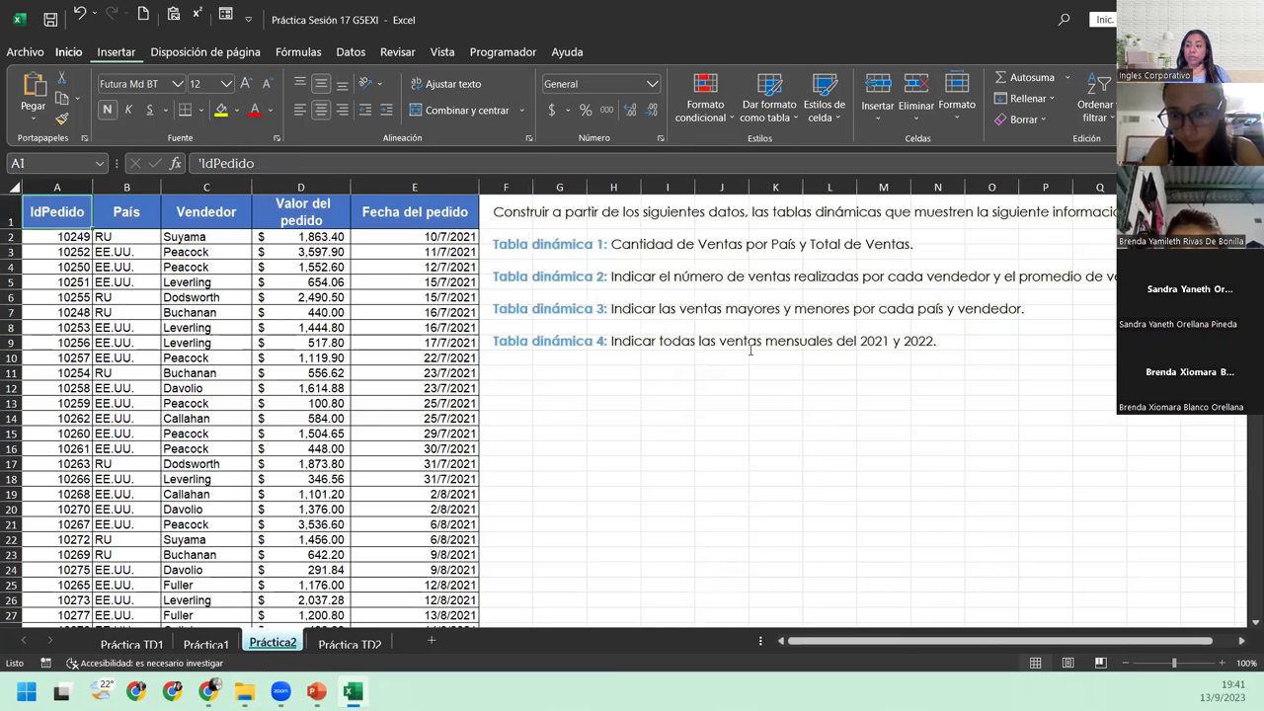
pyautogui.click(349, 644)
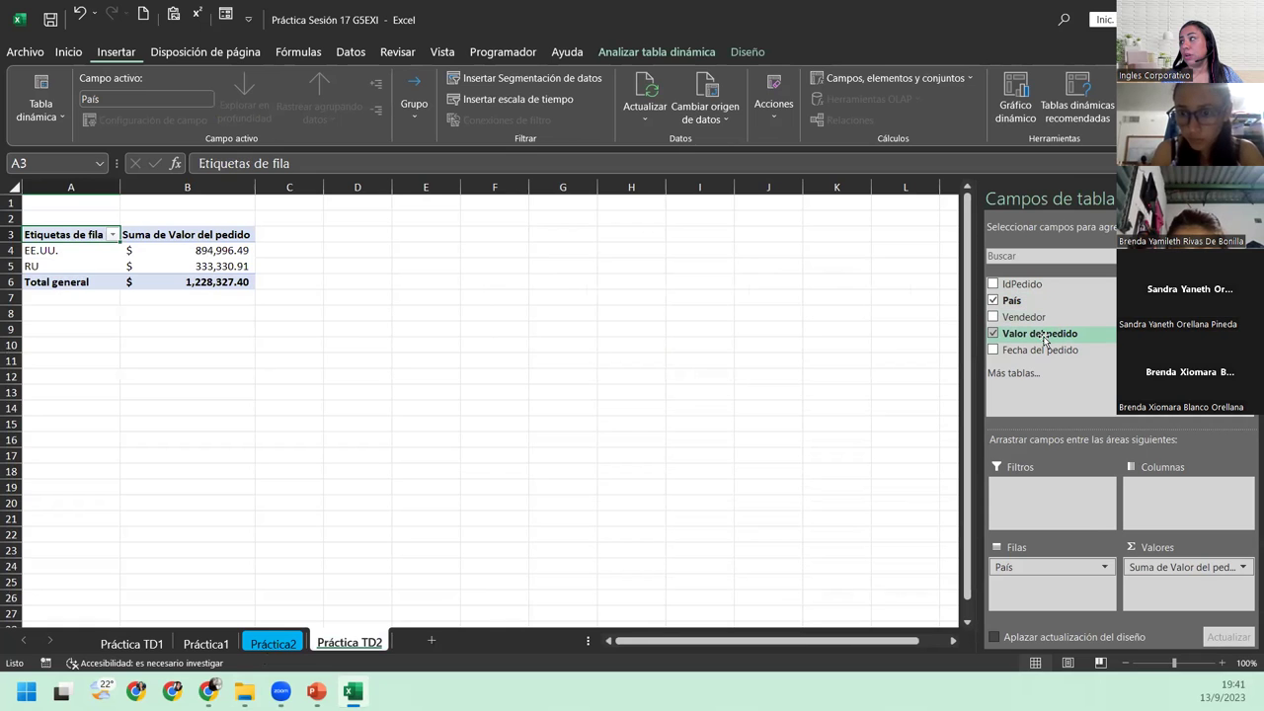
pyautogui.moveTo(1043, 341)
pyautogui.mouseDown()
pyautogui.moveTo(1220, 571)
pyautogui.moveTo(1203, 597)
pyautogui.mouseUp()
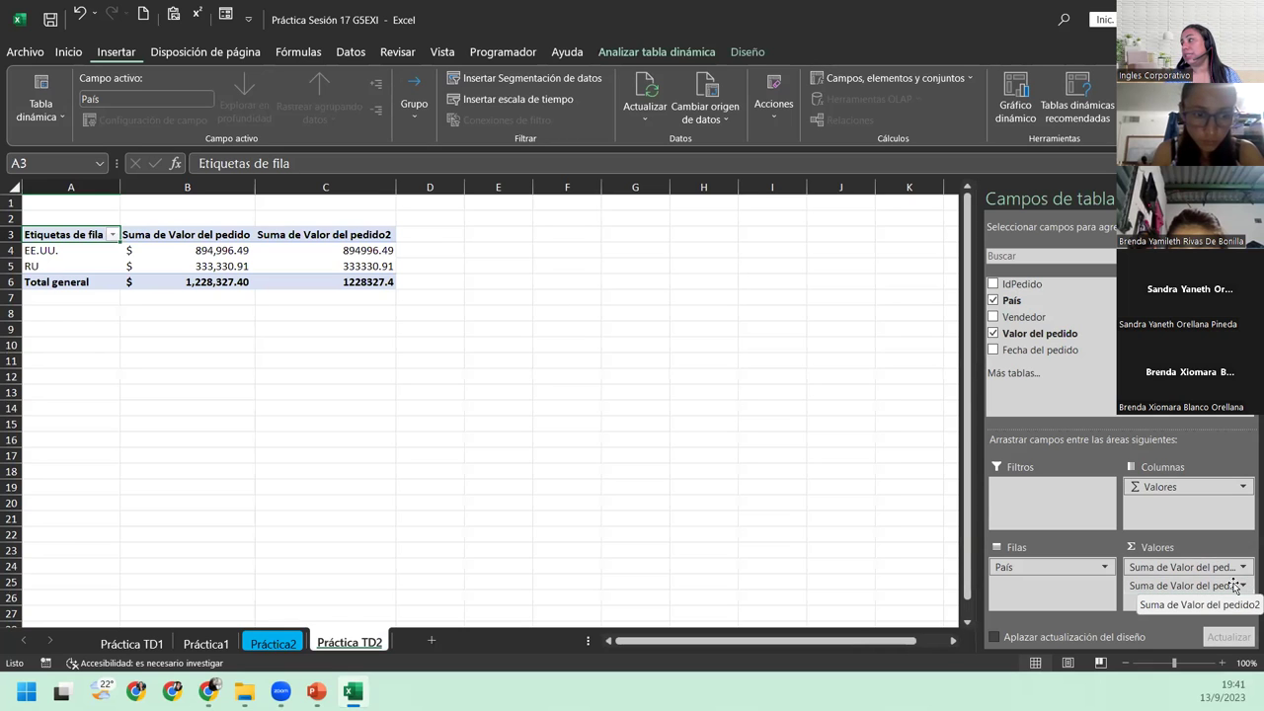
# - Change the second value field to Recuento and rename it 'N° de ventas'
pyautogui.click(1243, 587)
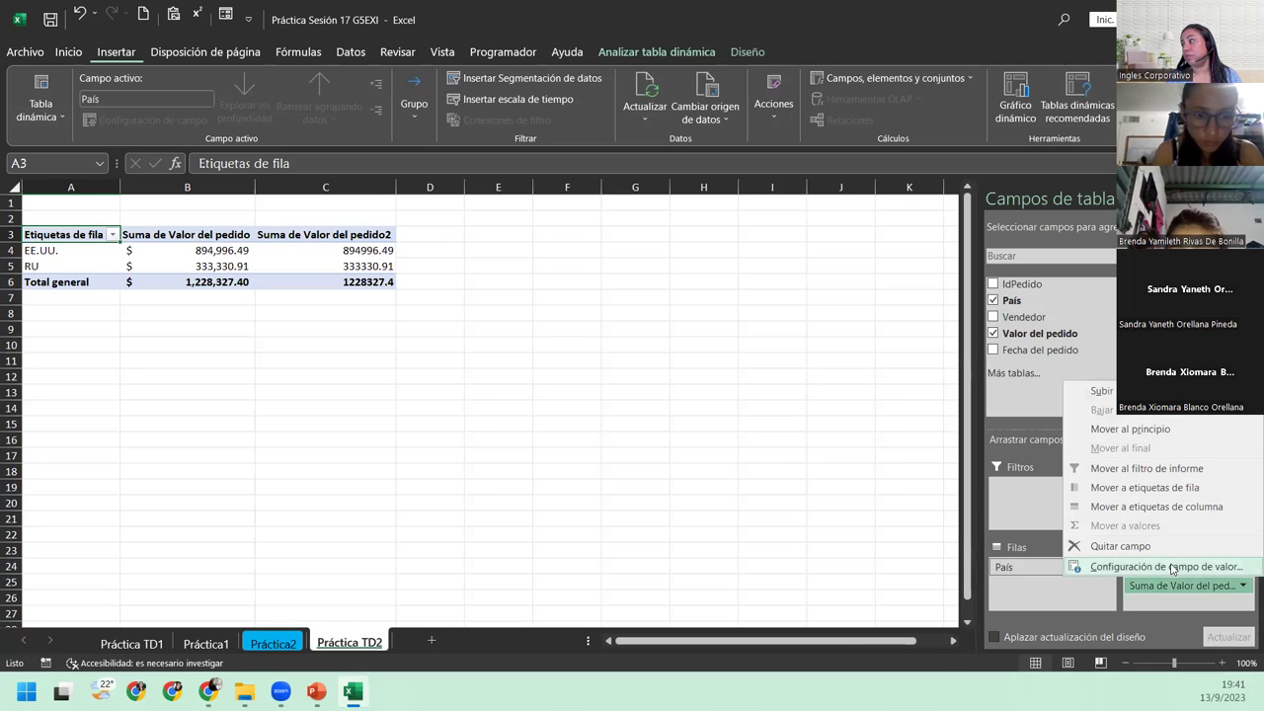
pyautogui.click(1172, 568)
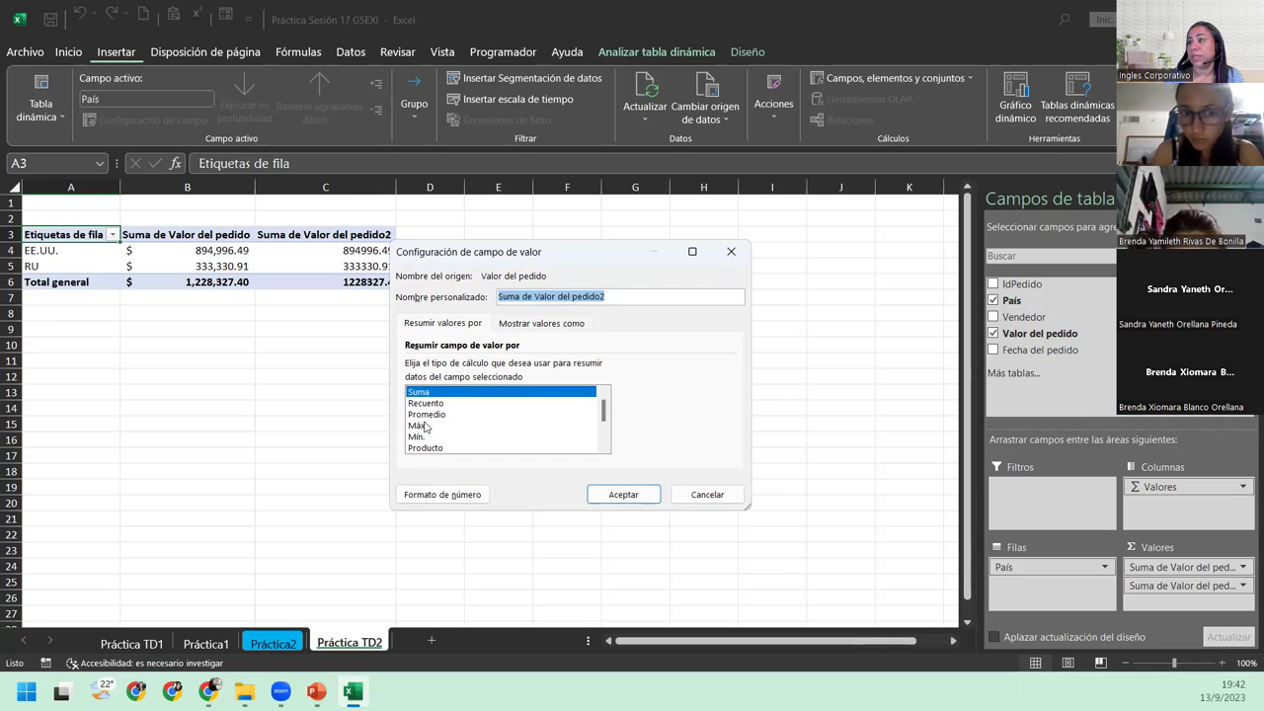
pyautogui.click(428, 403)
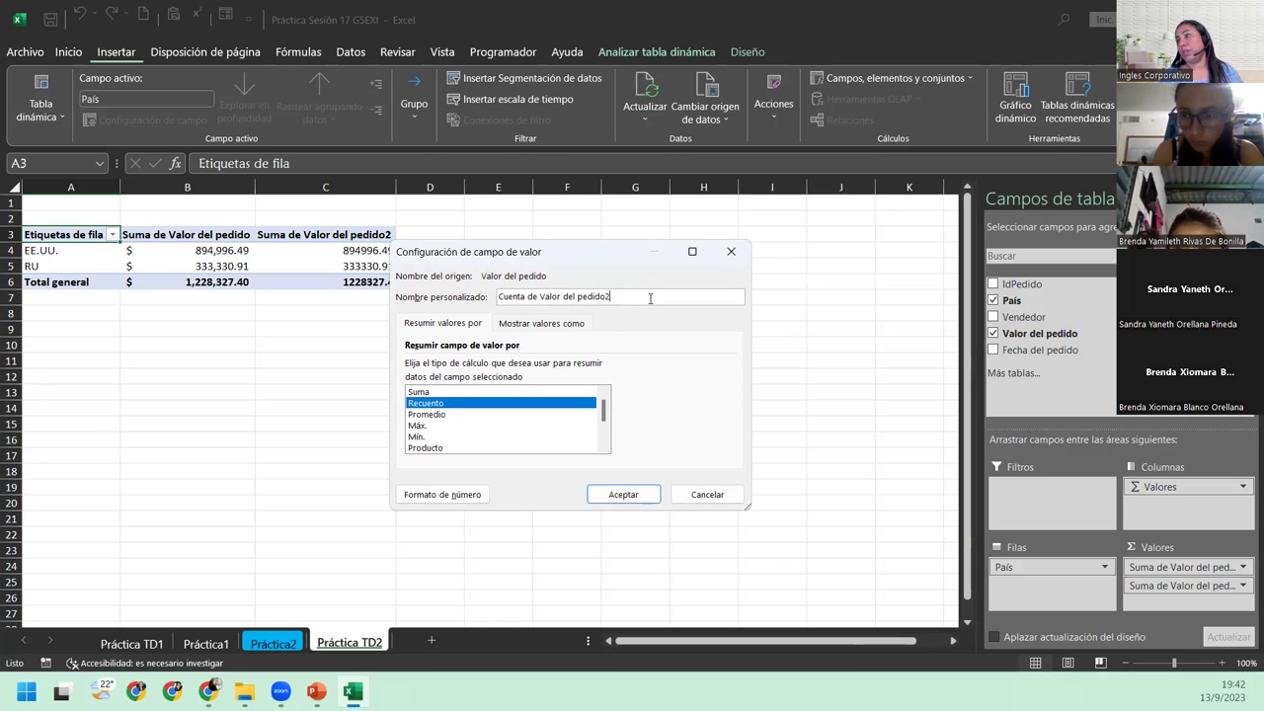
pyautogui.moveTo(650, 299); pyautogui.dragTo(445, 304)
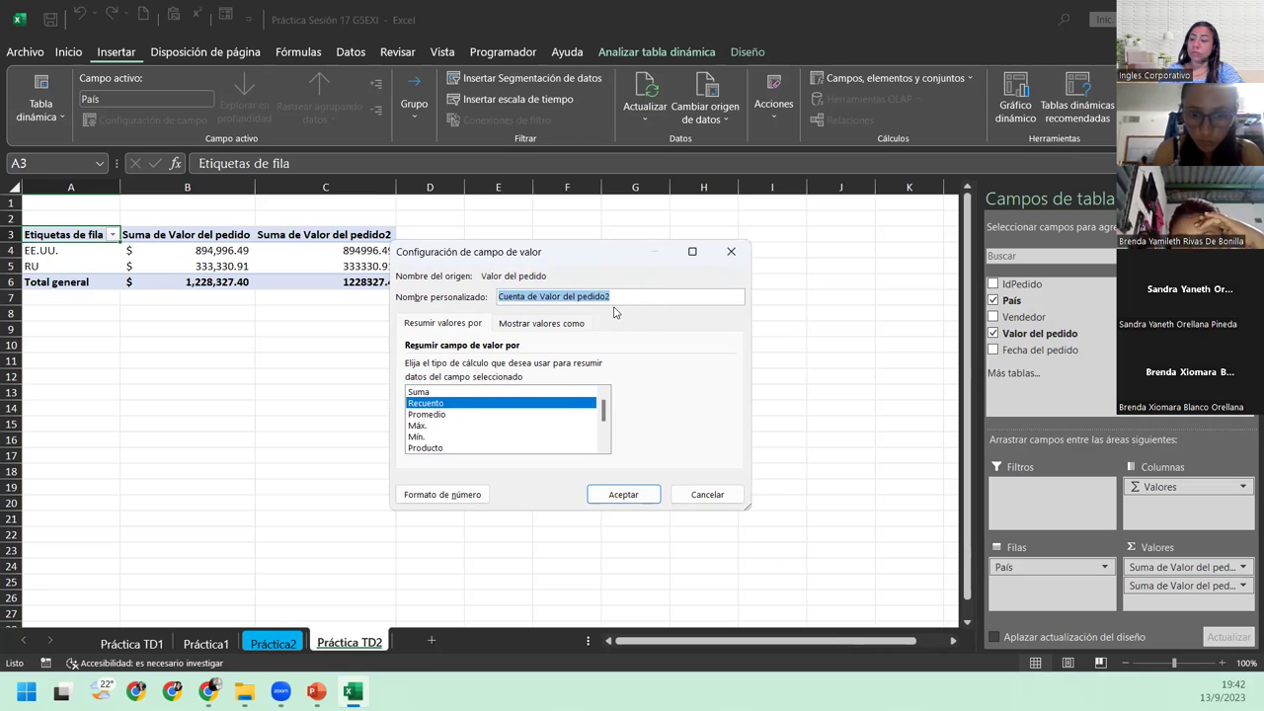
pyautogui.write('B')
pyautogui.write('N')
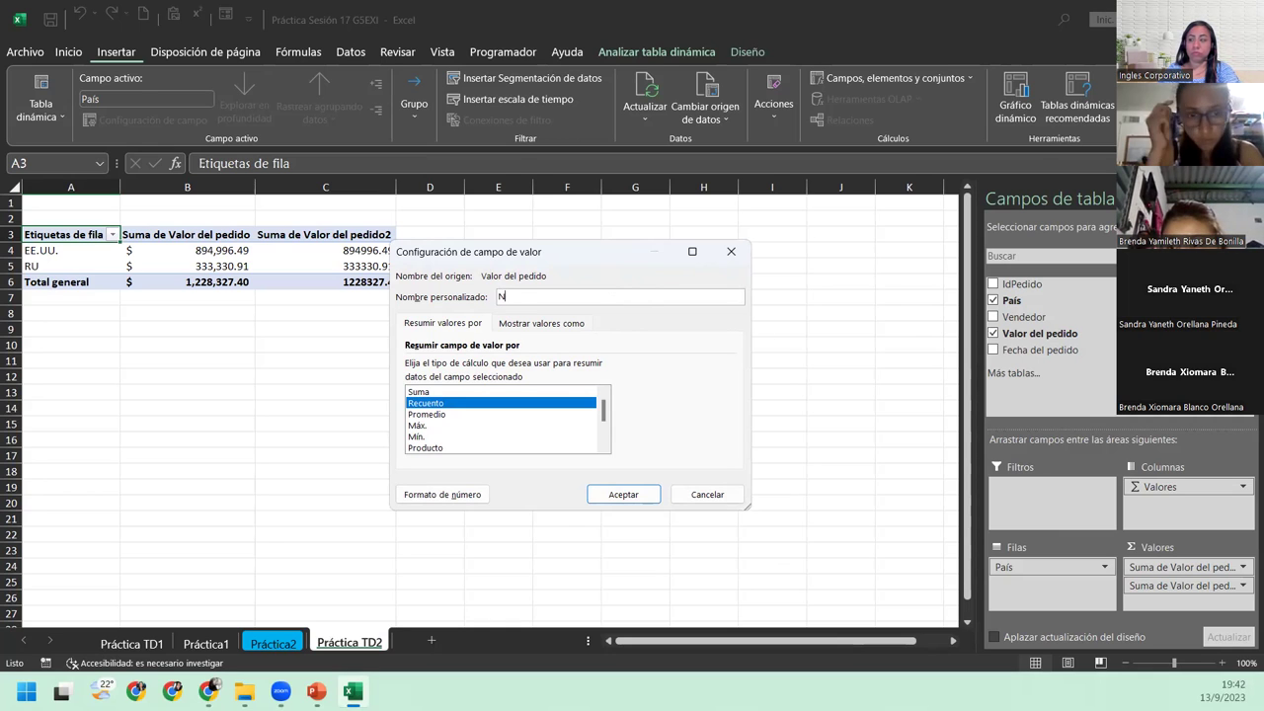
pyautogui.write('° de ventas')
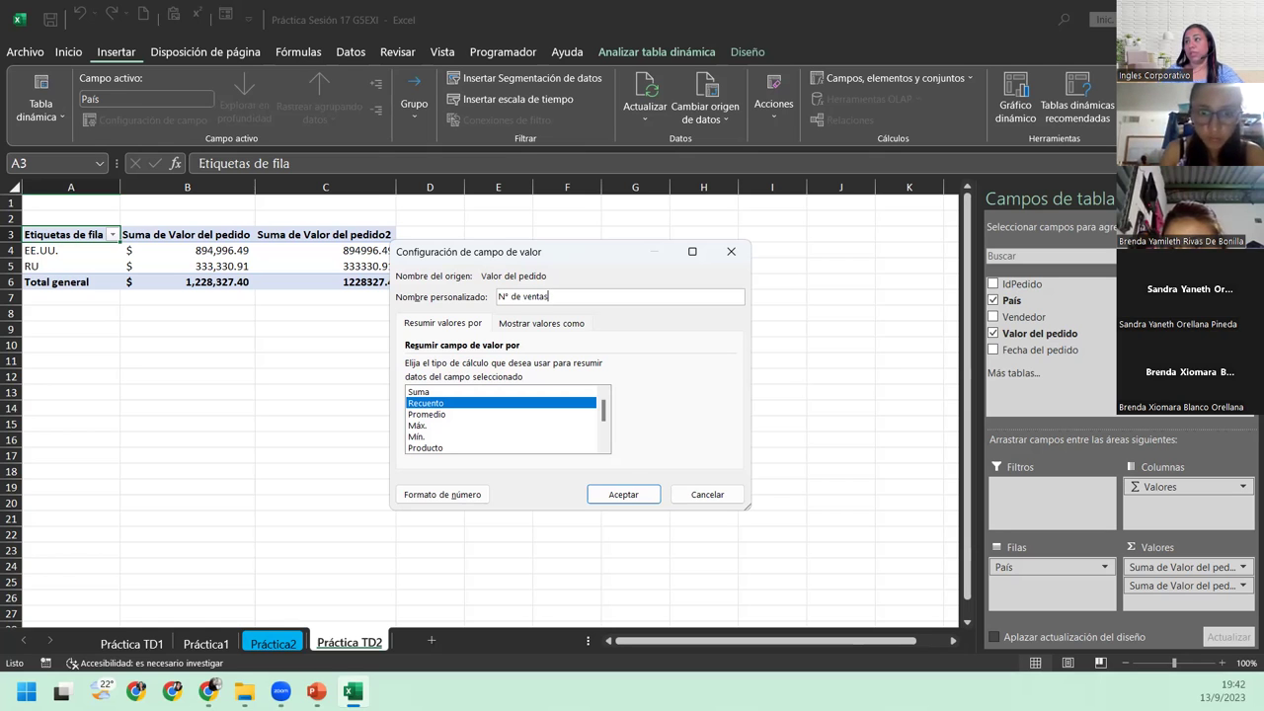
pyautogui.click(643, 494)
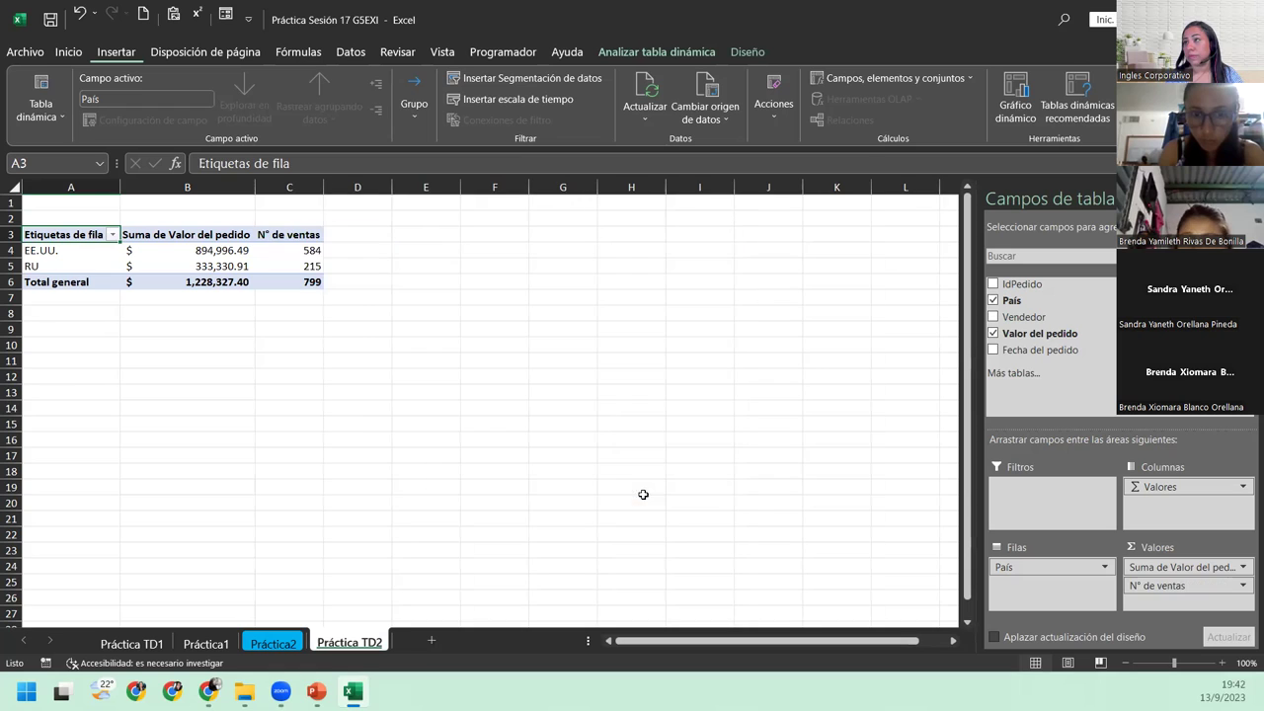
# - Check the pivot's value headers and select a cell in the sales sum column
pyautogui.click(205, 234)
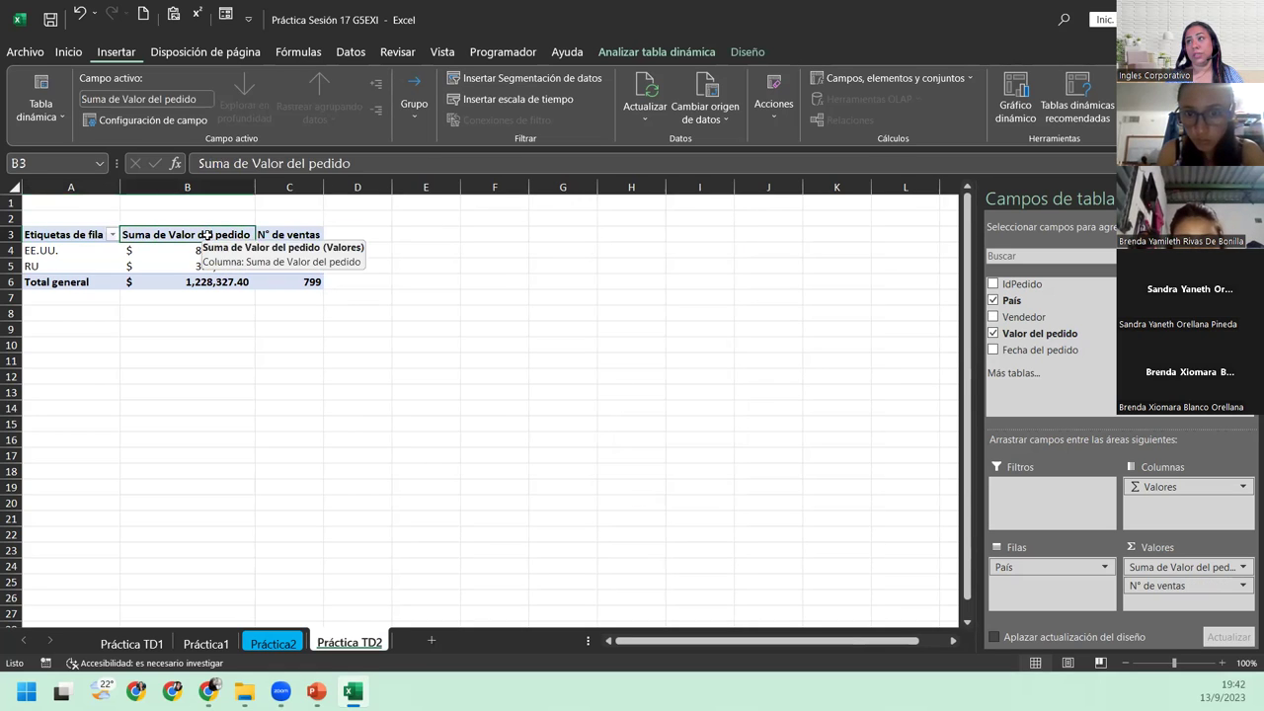
pyautogui.click(288, 234)
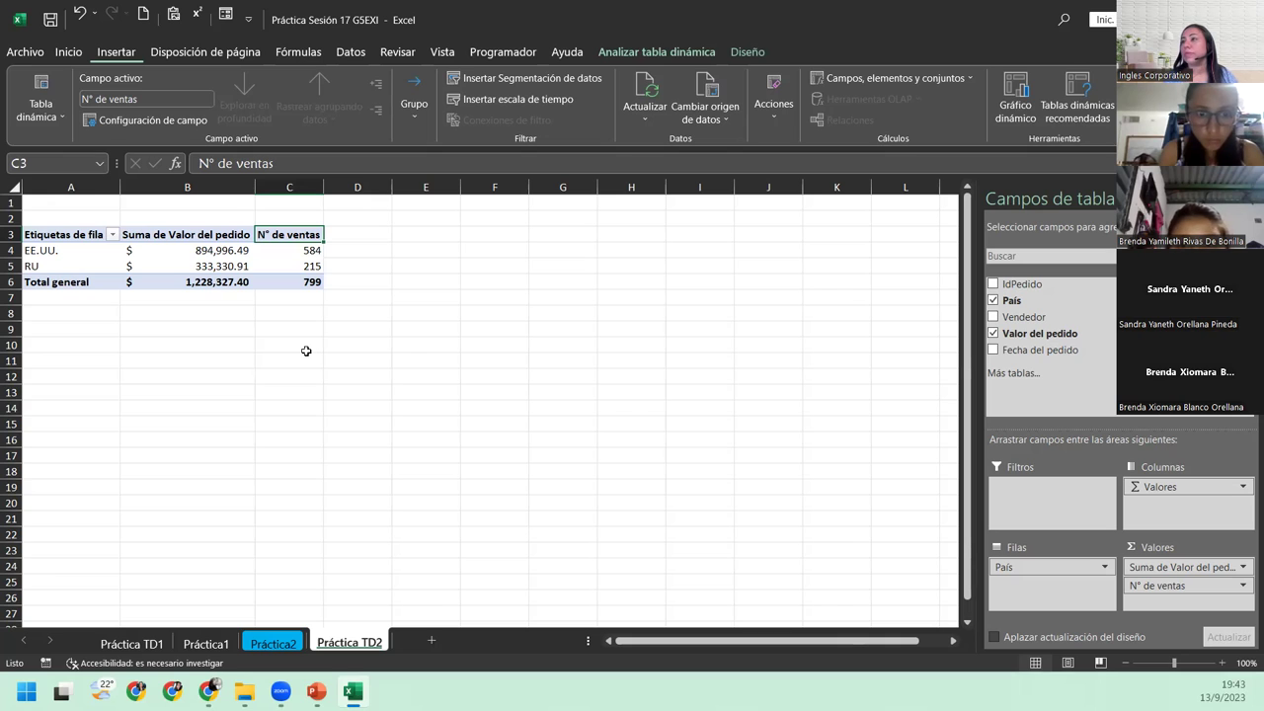
pyautogui.click(200, 262)
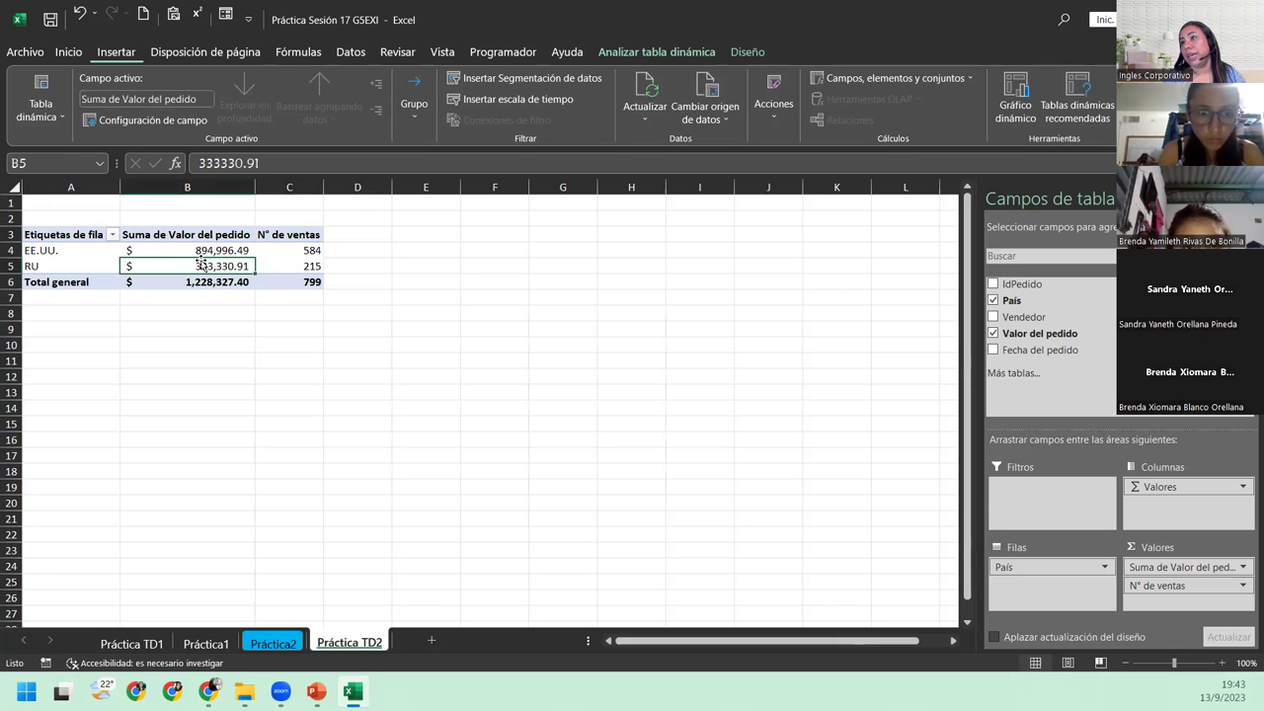
# - Rename the order-value sum field to 'Venta Total'
pyautogui.click(1158, 573)
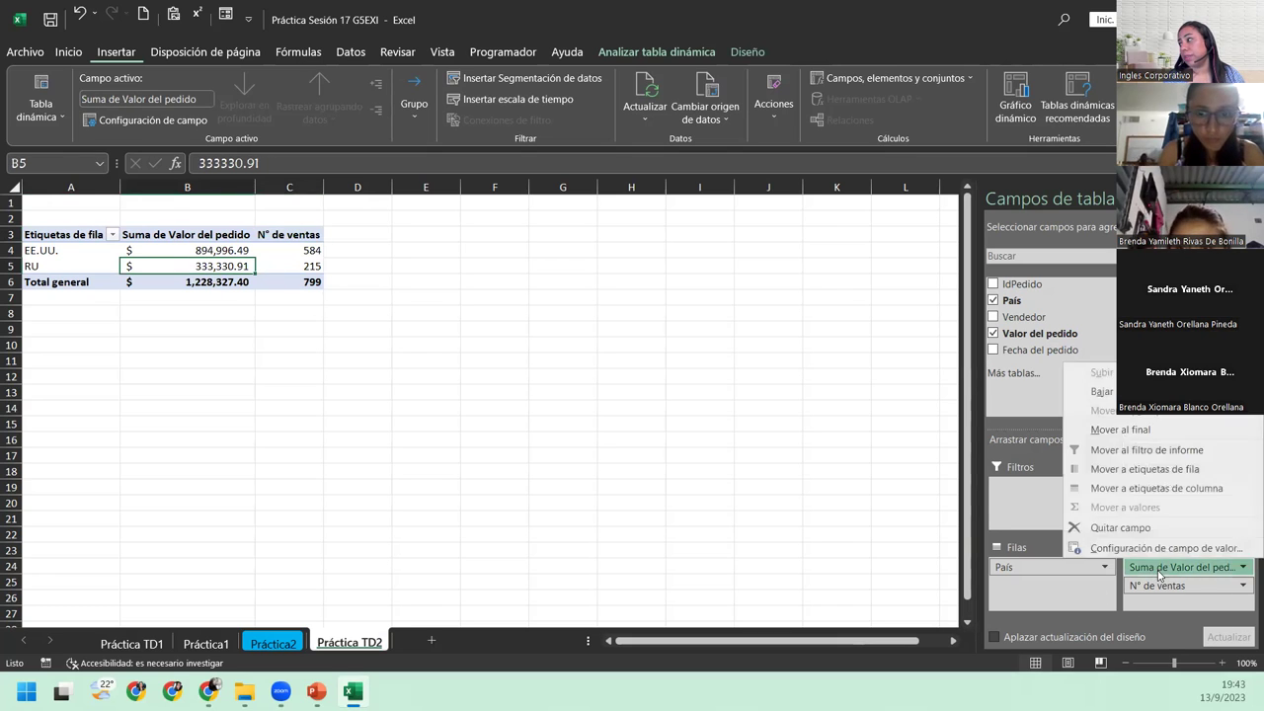
pyautogui.click(1160, 550)
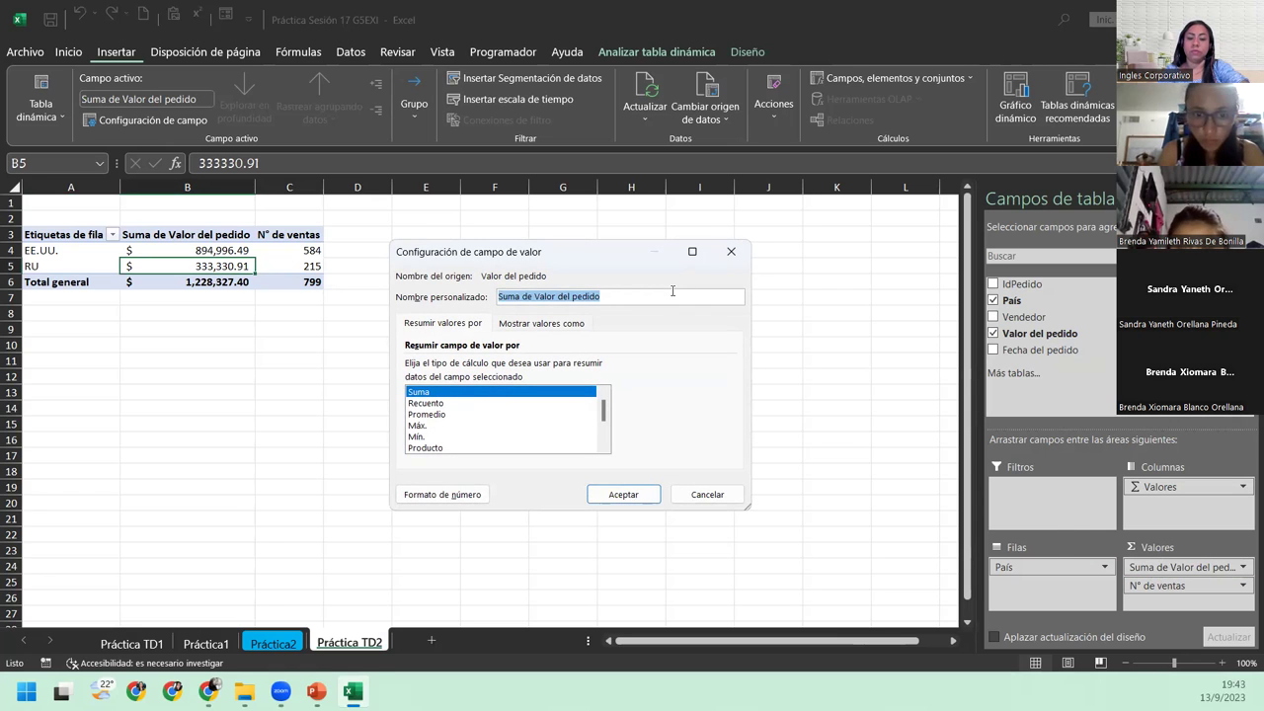
pyautogui.write('Venta Total')
pyautogui.press('Return')
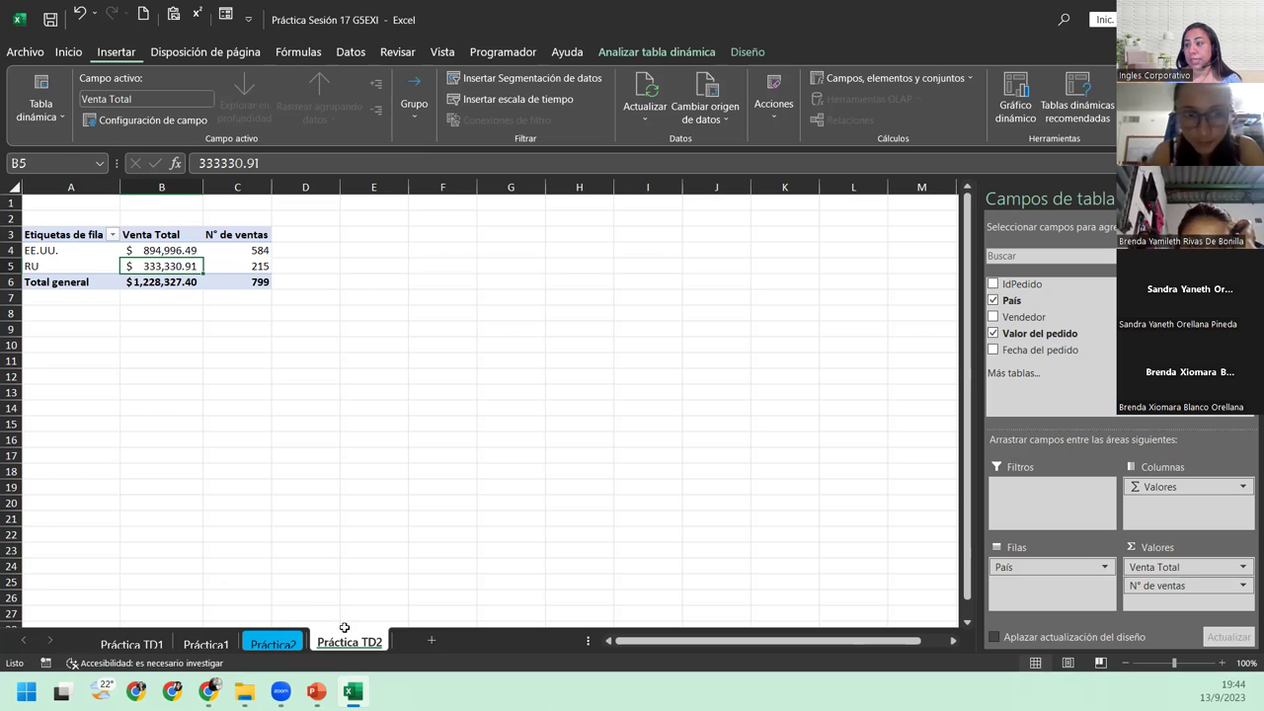
pyautogui.click(273, 643)
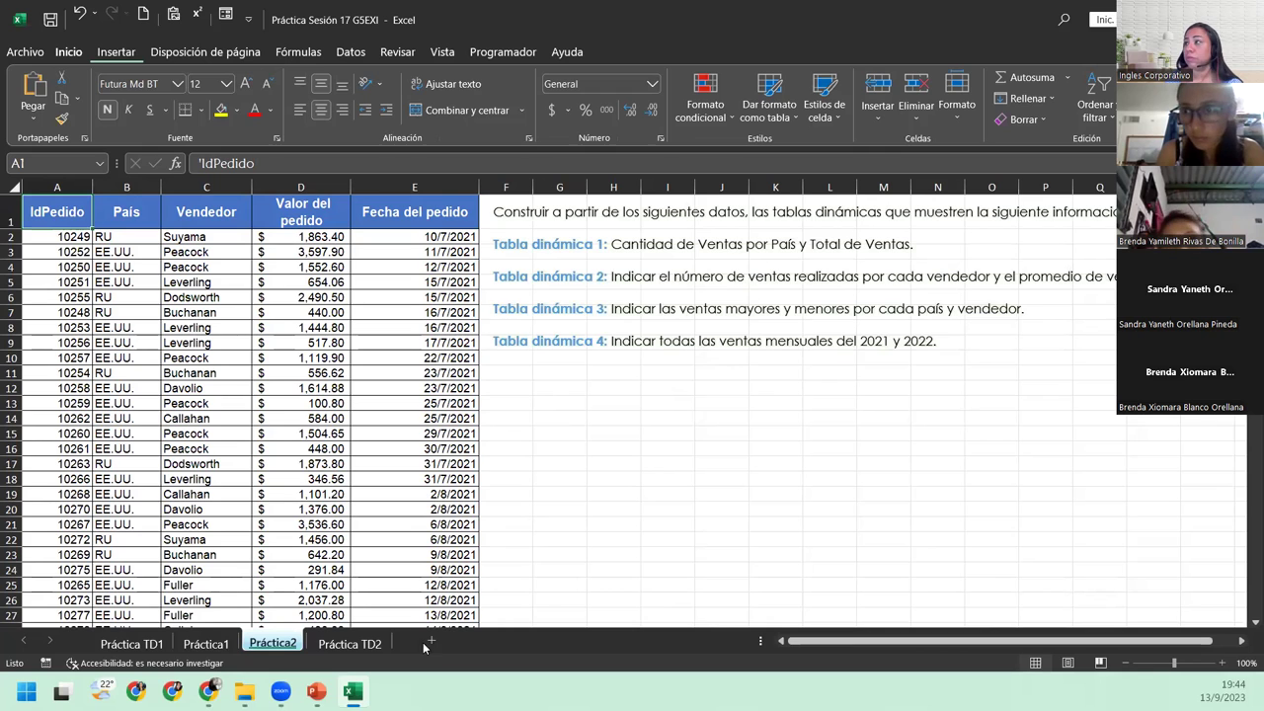
pyautogui.click(375, 642)
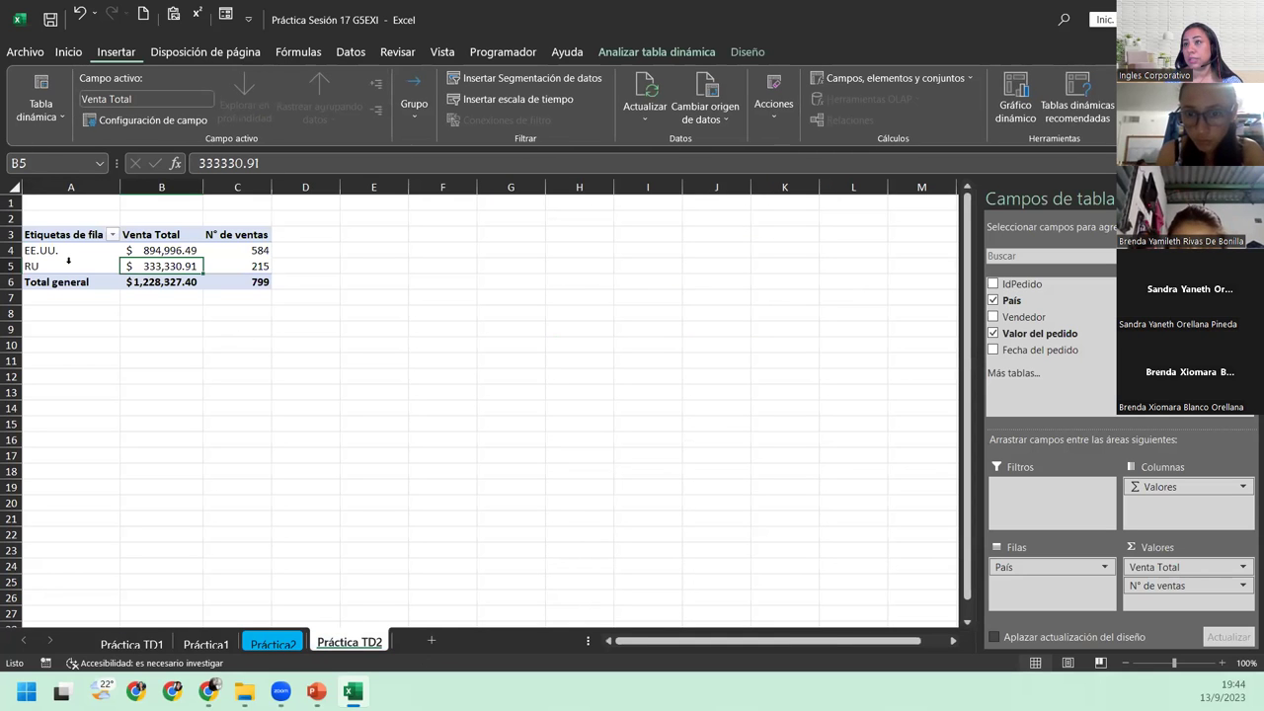
pyautogui.click(264, 644)
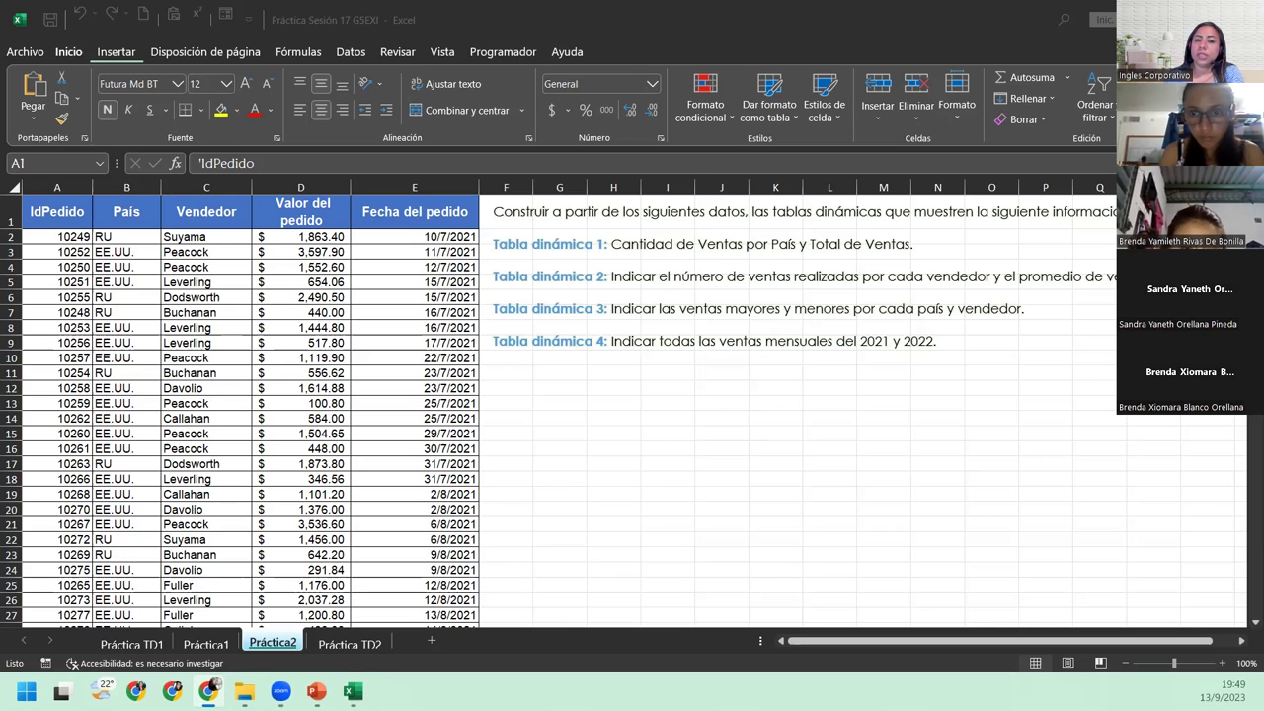
# - Insert a second pivot table from the order data at 'Práctica TD2'!$A$15
pyautogui.click(324, 240)
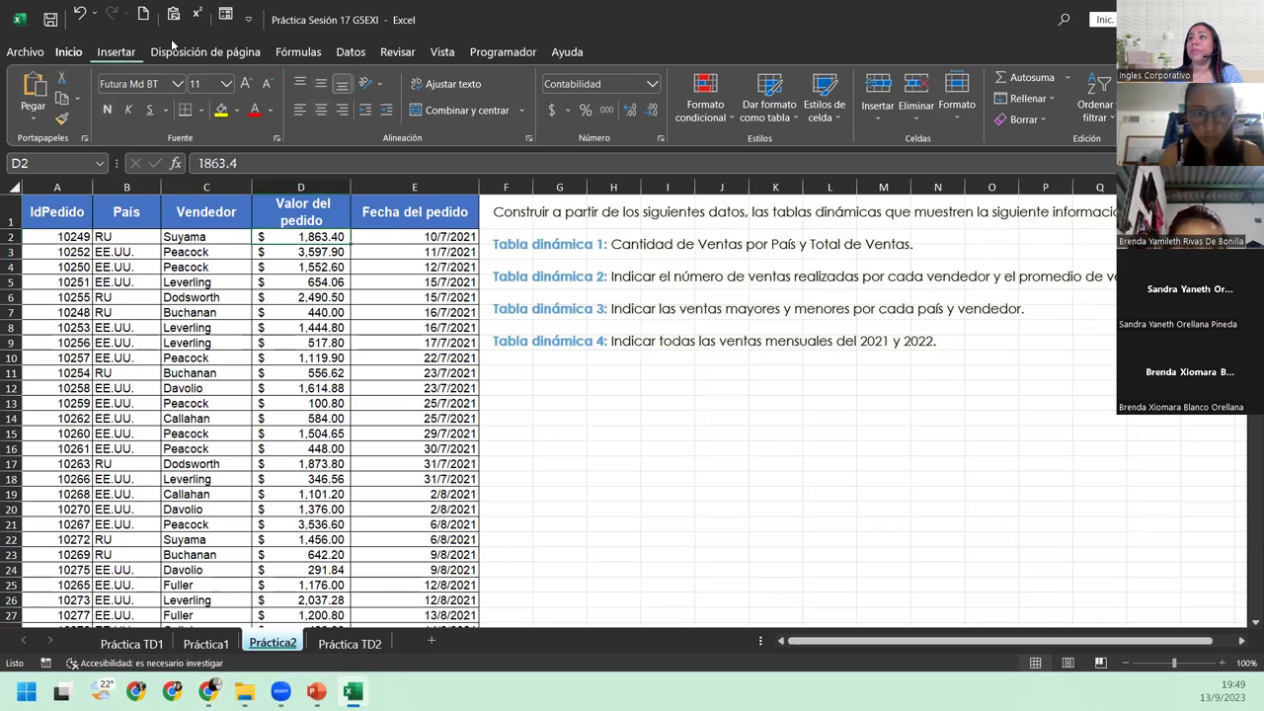
pyautogui.click(119, 53)
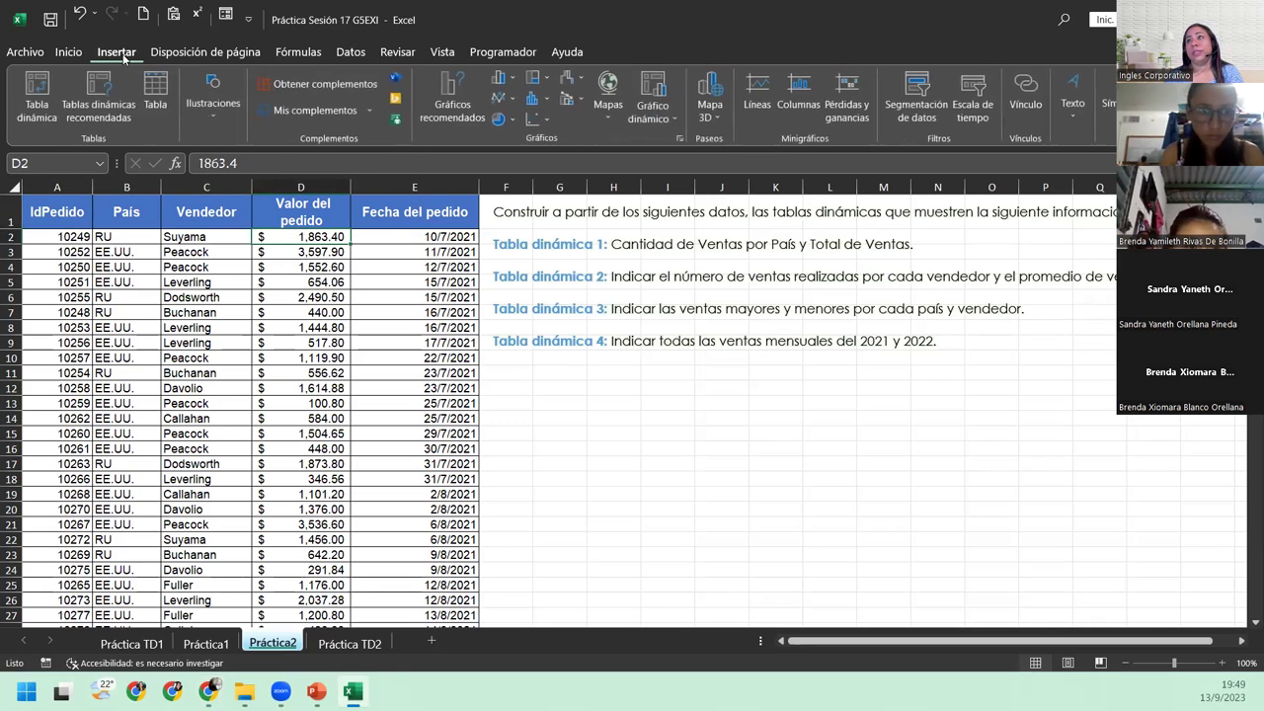
pyautogui.click(37, 99)
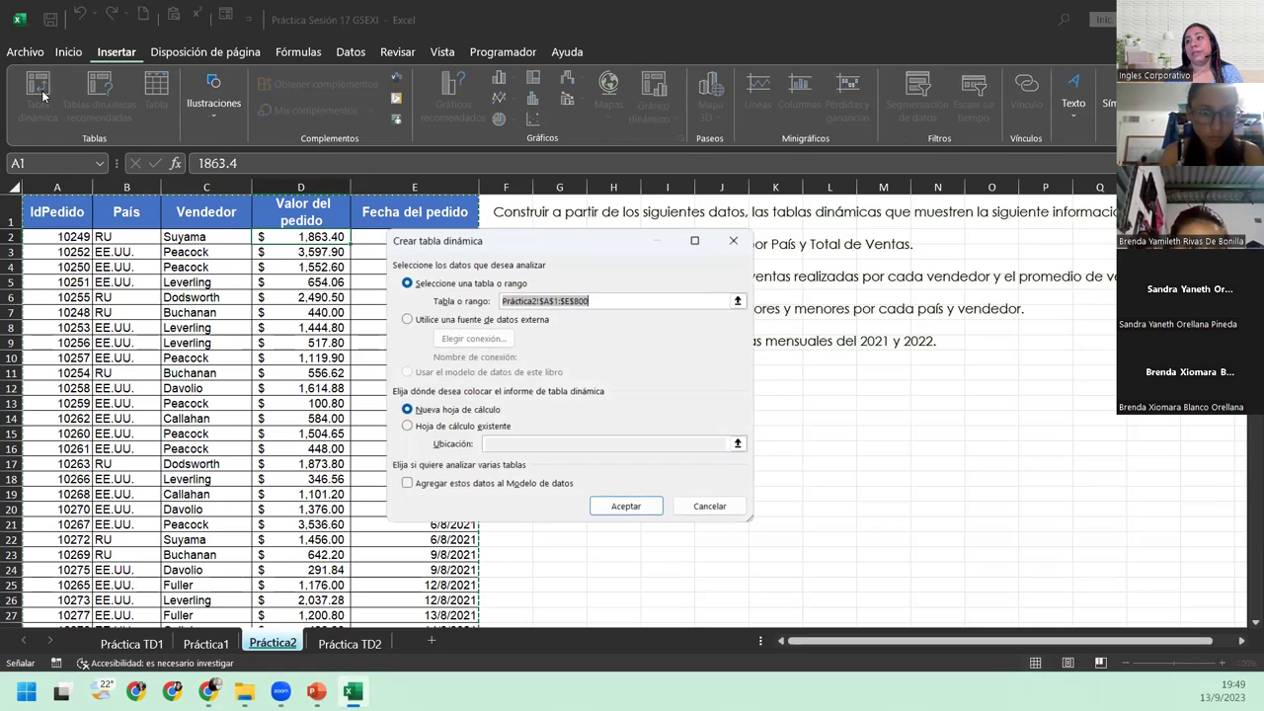
pyautogui.click(461, 426)
pyautogui.click(349, 642)
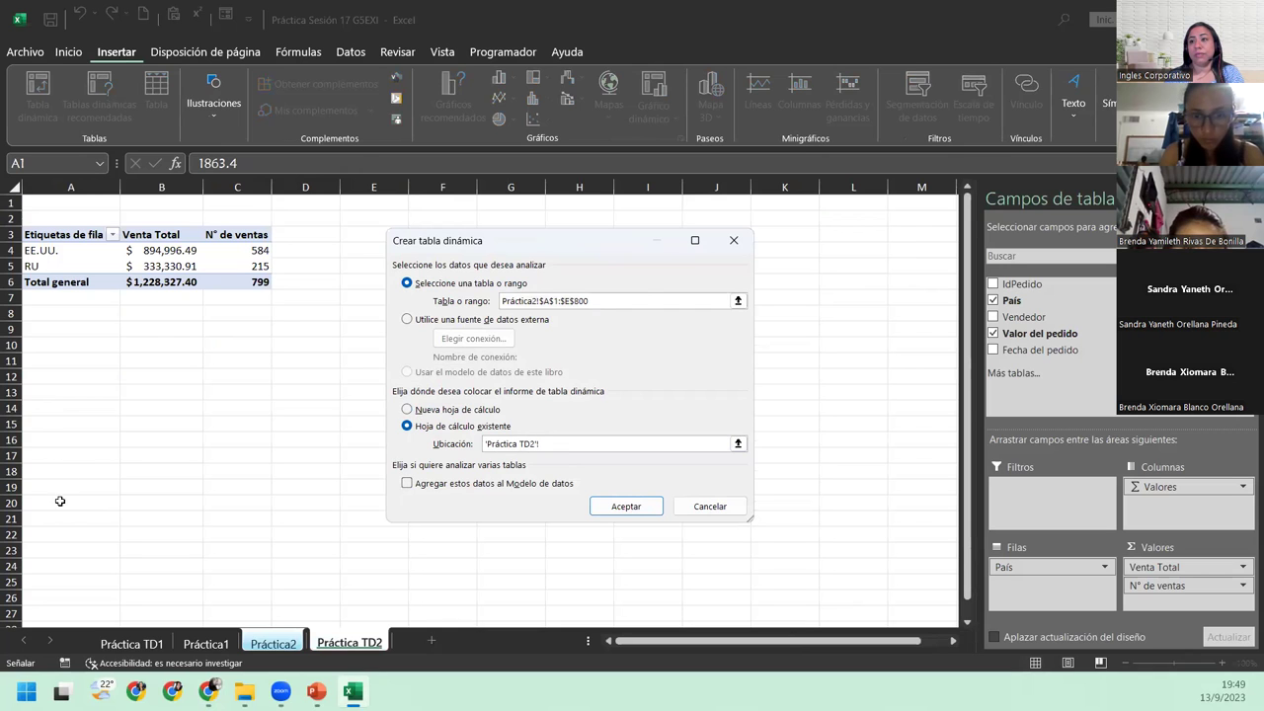
pyautogui.click(59, 419)
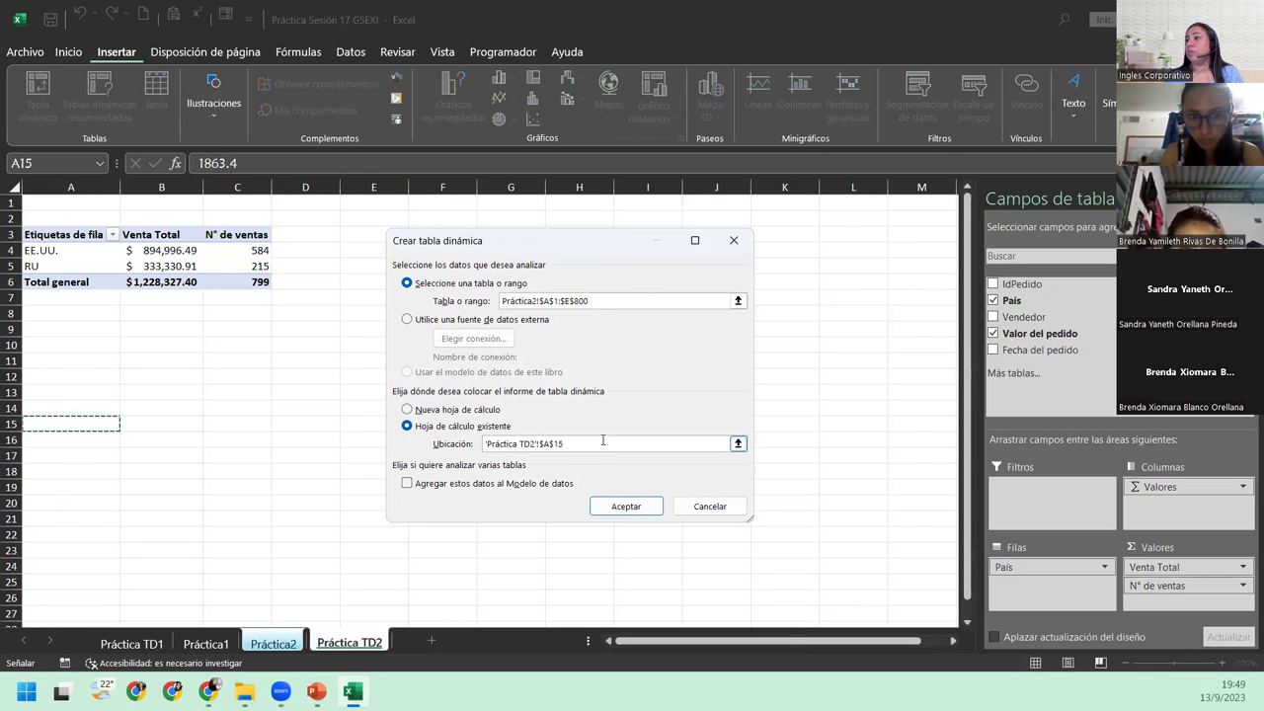
pyautogui.click(626, 506)
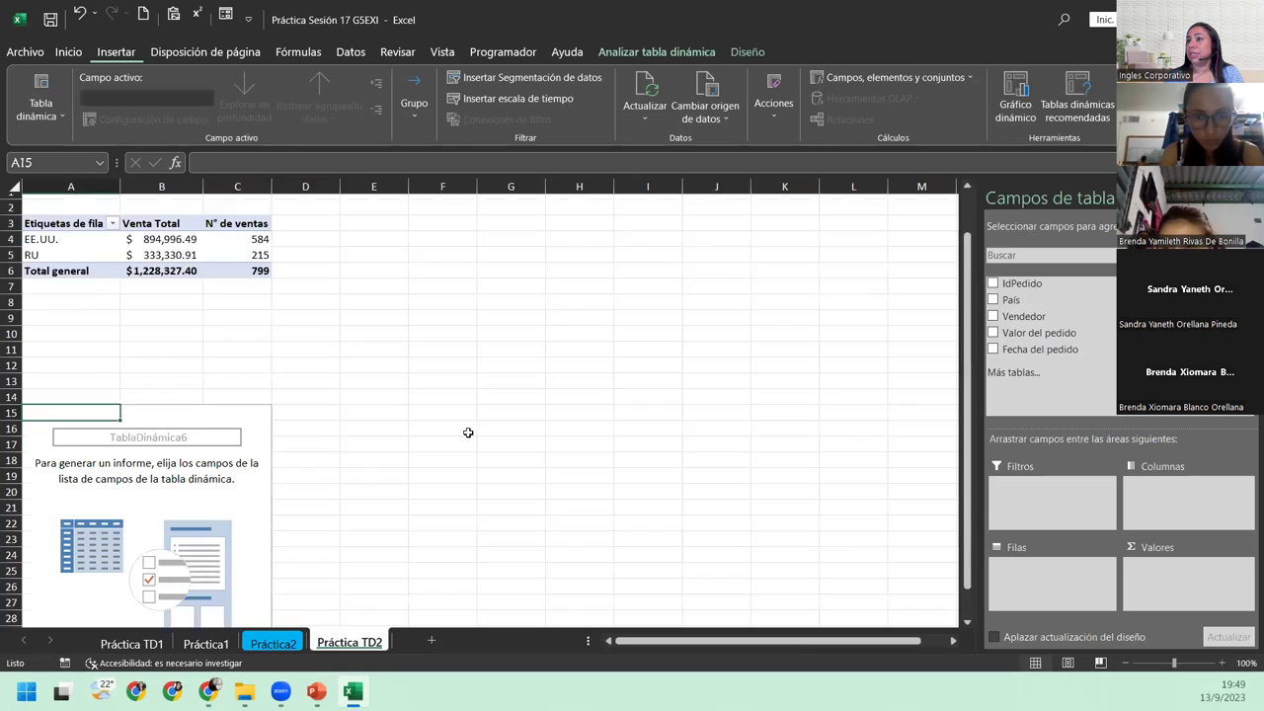
# - Put Vendedor in rows and average Valor del pedido as 'Promedio de ventas'
pyautogui.moveTo(1024, 316); pyautogui.dragTo(1053, 593)
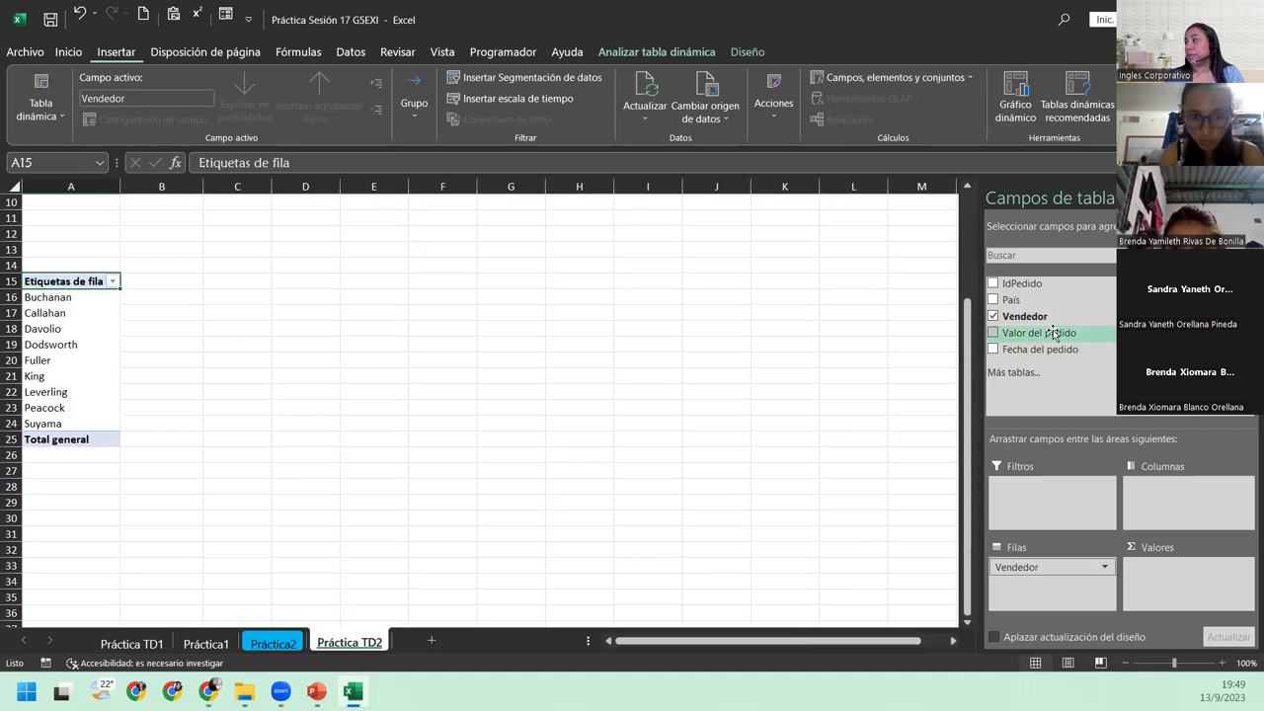
pyautogui.moveTo(1053, 333); pyautogui.dragTo(1186, 591)
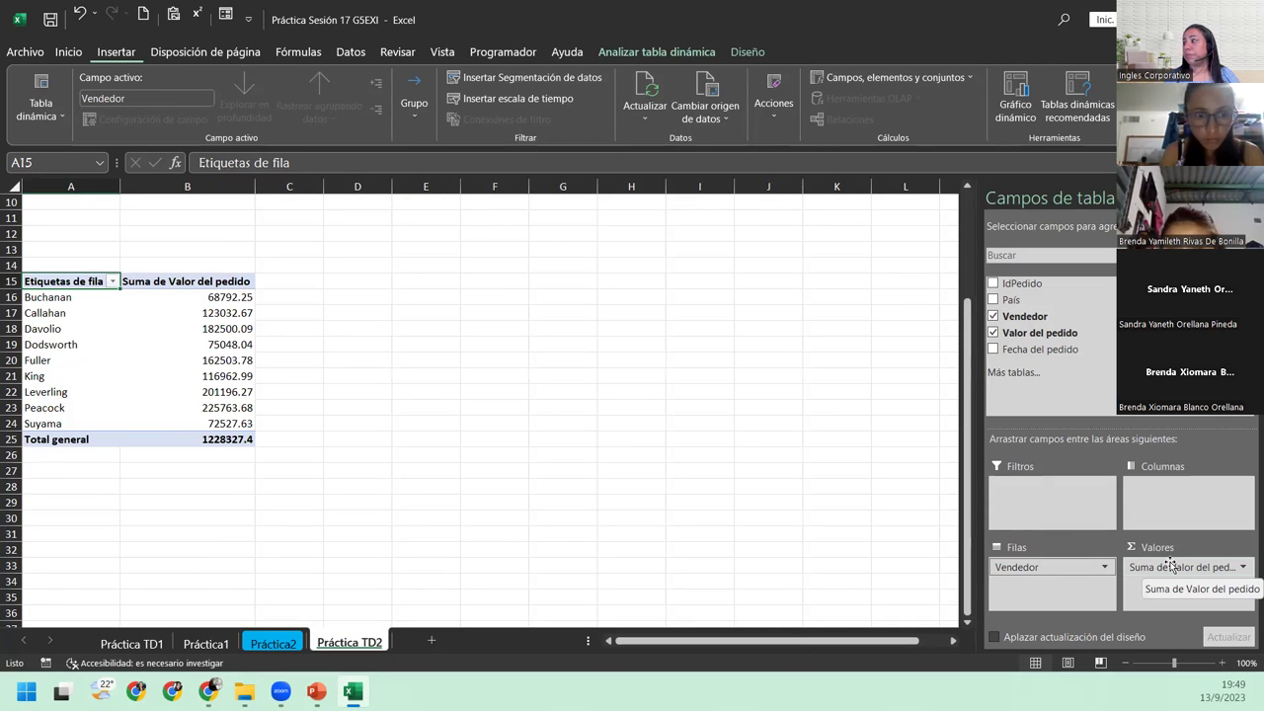
pyautogui.click(1187, 572)
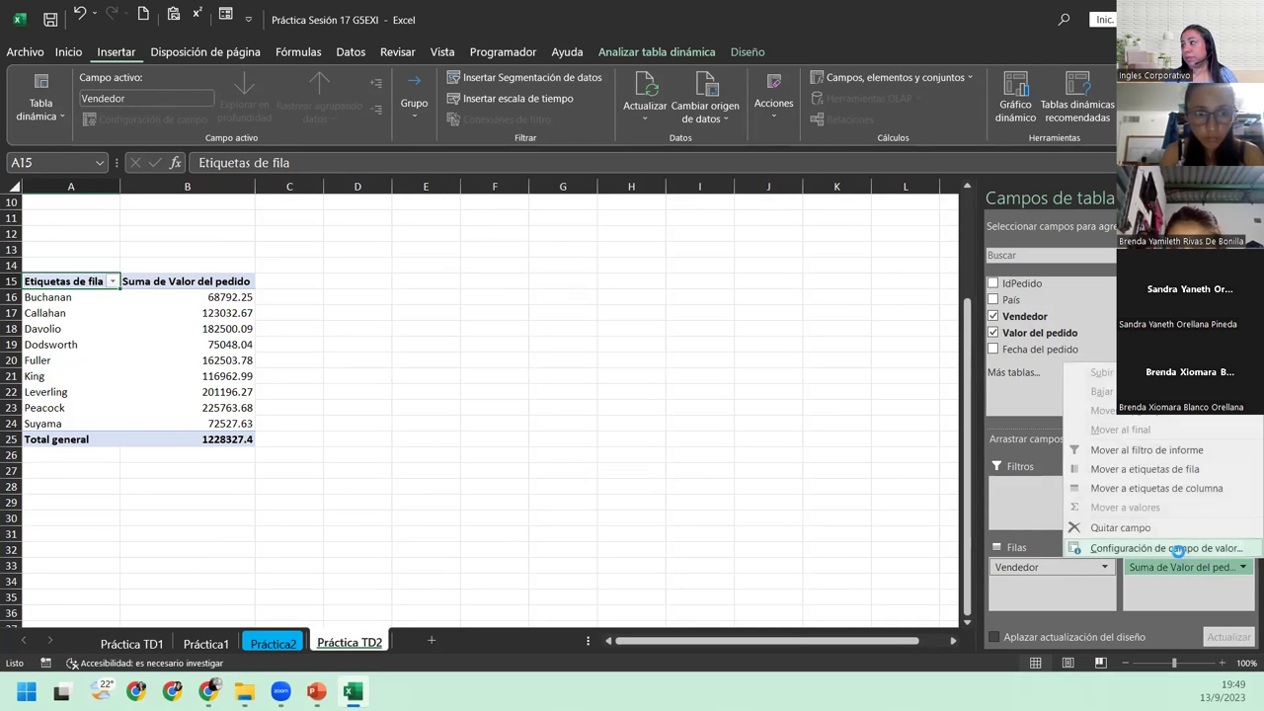
pyautogui.click(1156, 548)
pyautogui.click(435, 413)
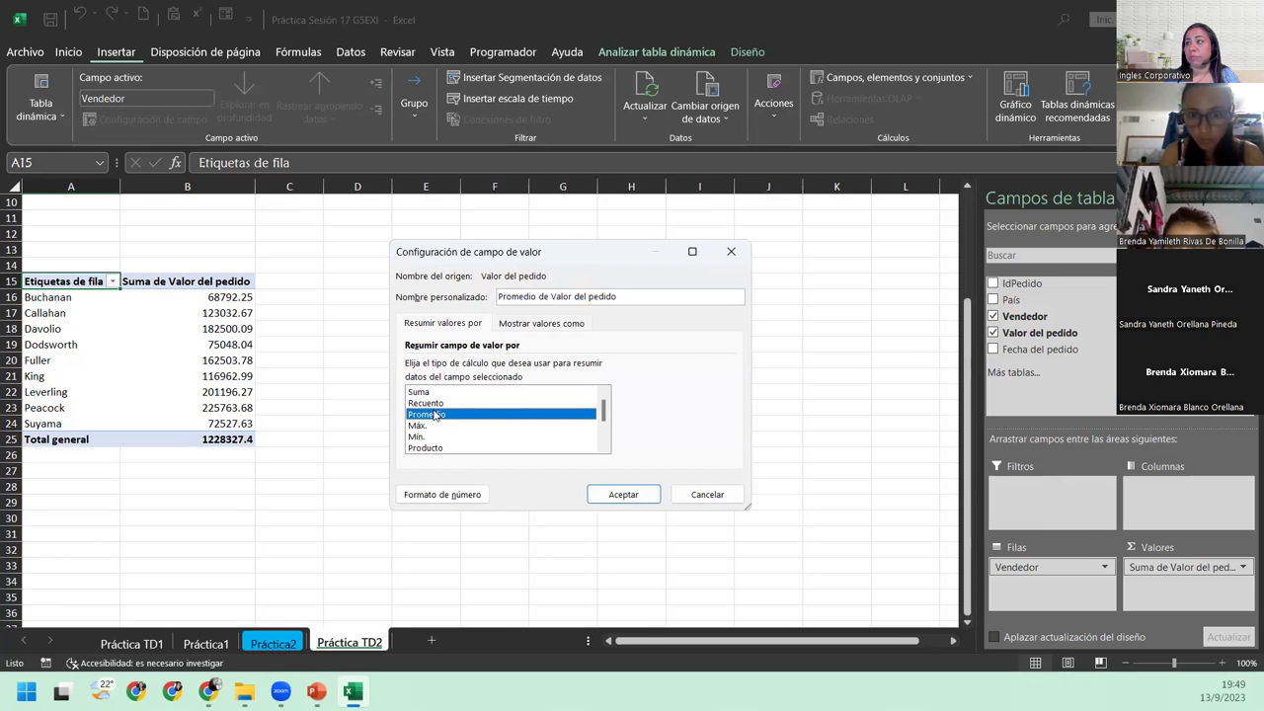
pyautogui.moveTo(632, 297); pyautogui.dragTo(538, 298)
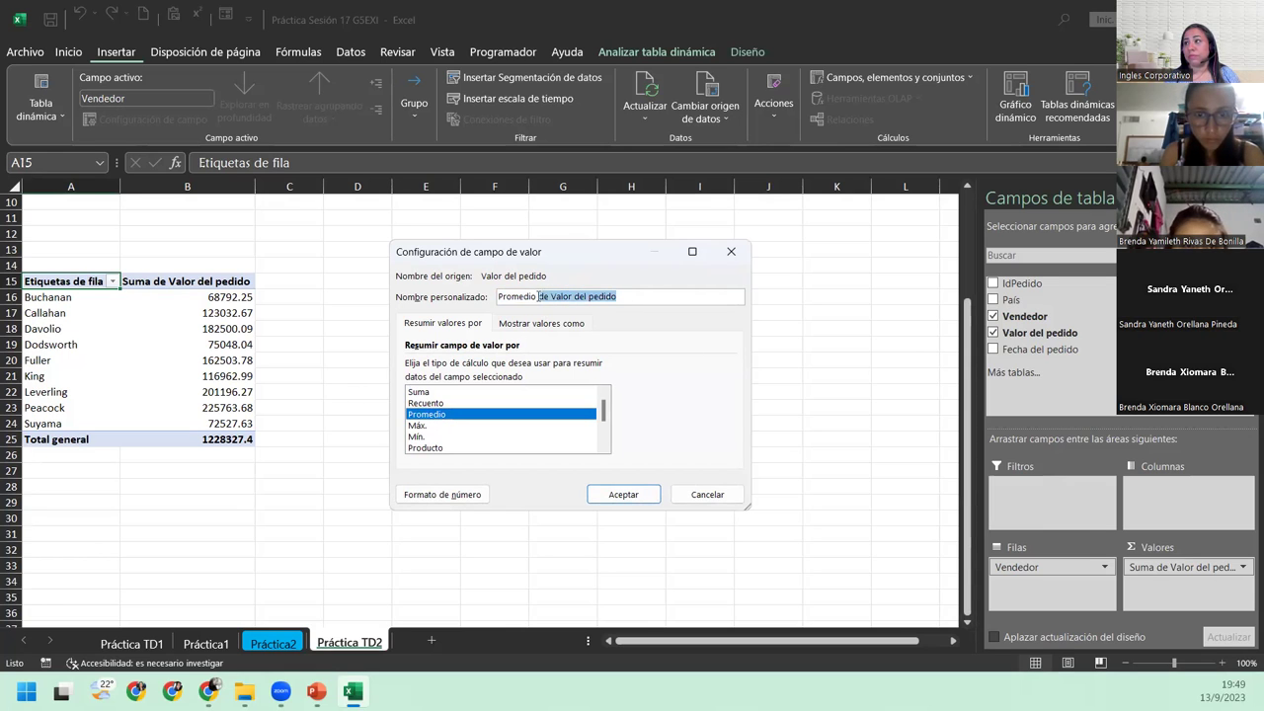
pyautogui.press('BackSpace')
pyautogui.write('de ventas')
pyautogui.press('Return')
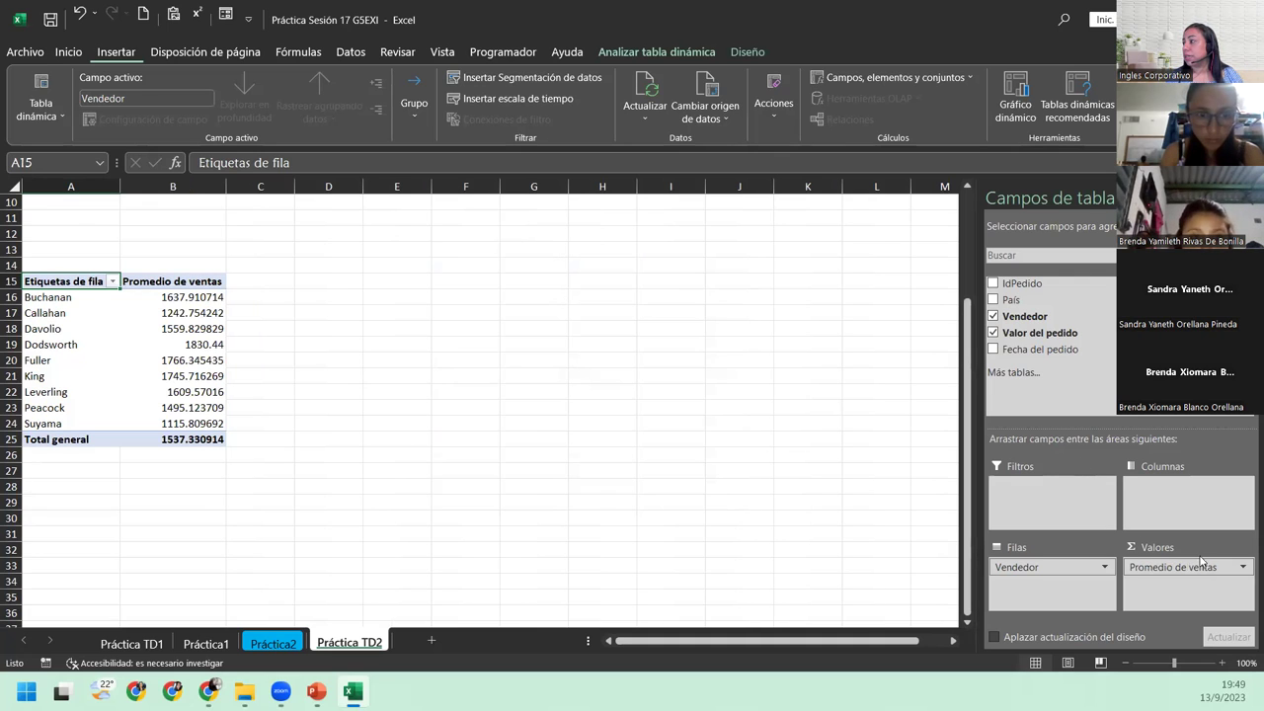
# - Format the Promedio de ventas values as Contabilidad with the $ symbol
pyautogui.click(1241, 566)
pyautogui.click(1028, 523)
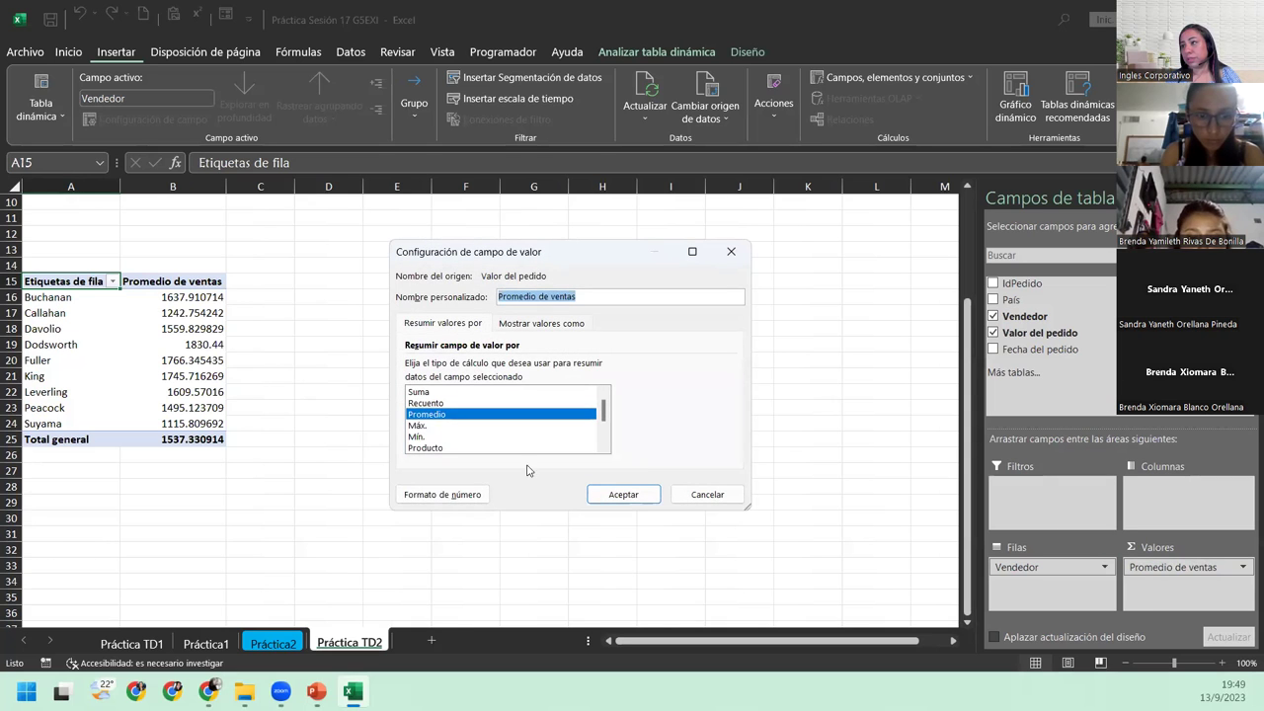
pyautogui.click(442, 497)
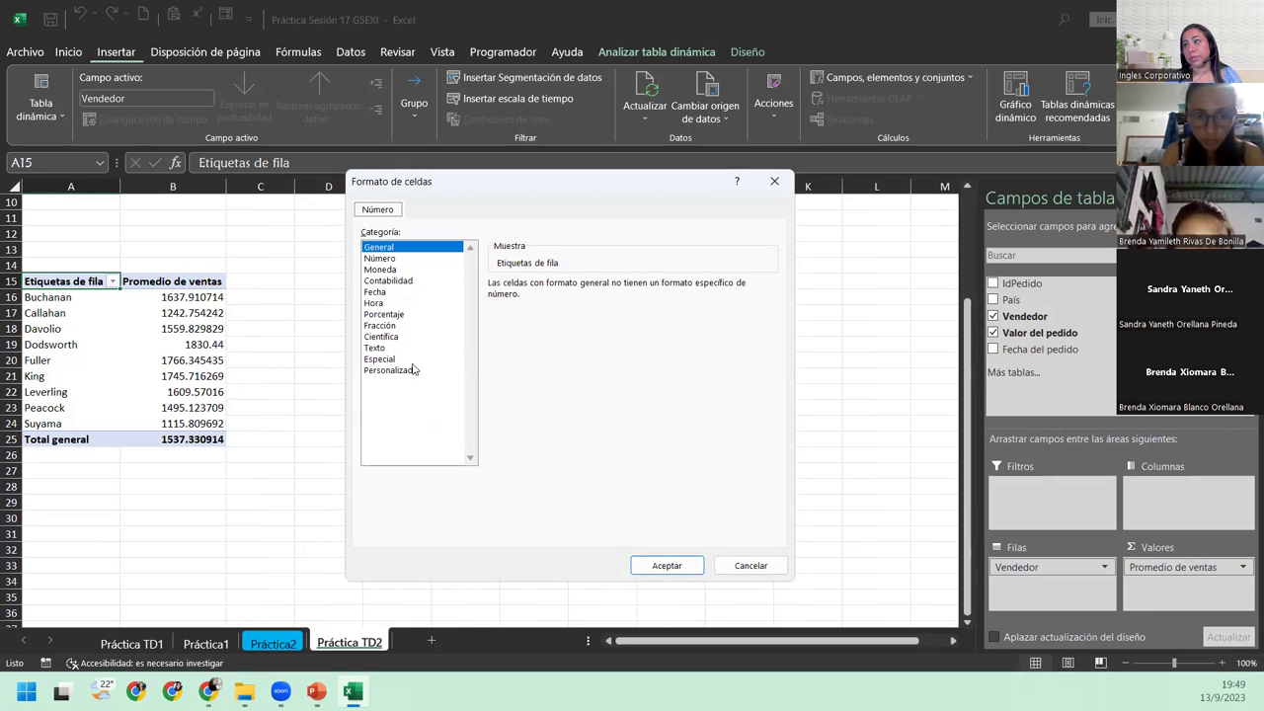
pyautogui.click(388, 281)
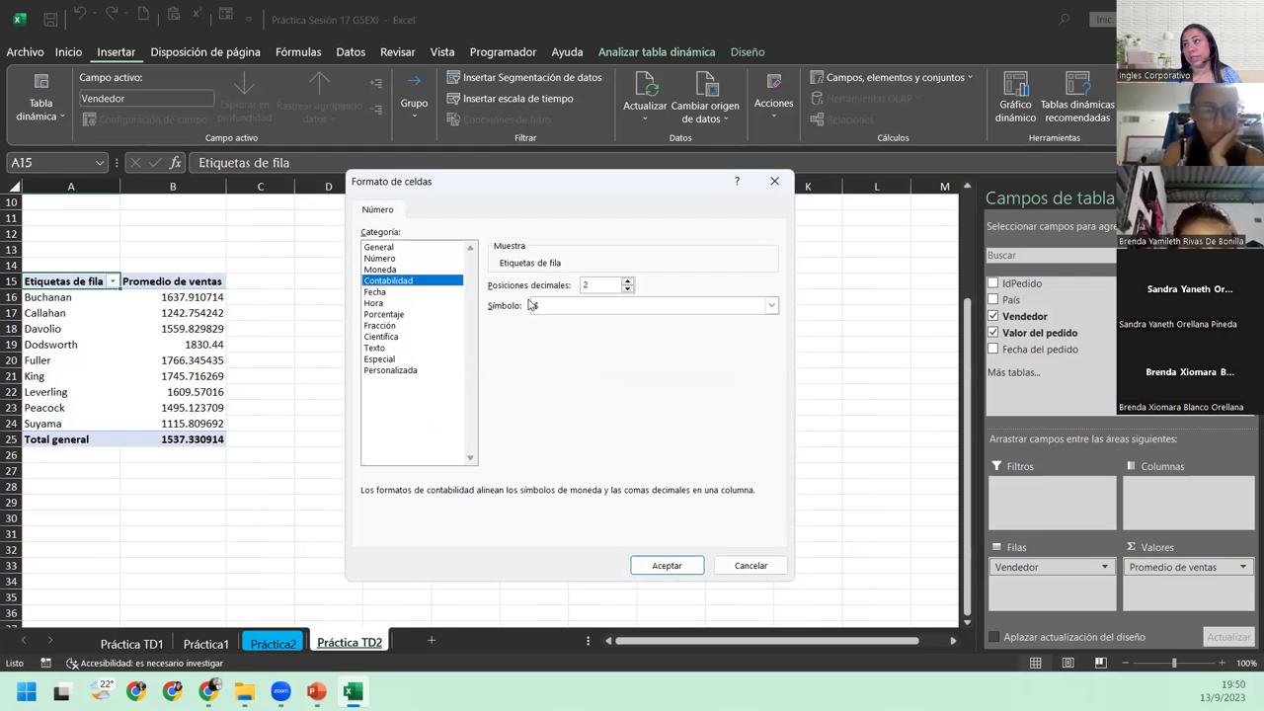
pyautogui.click(771, 305)
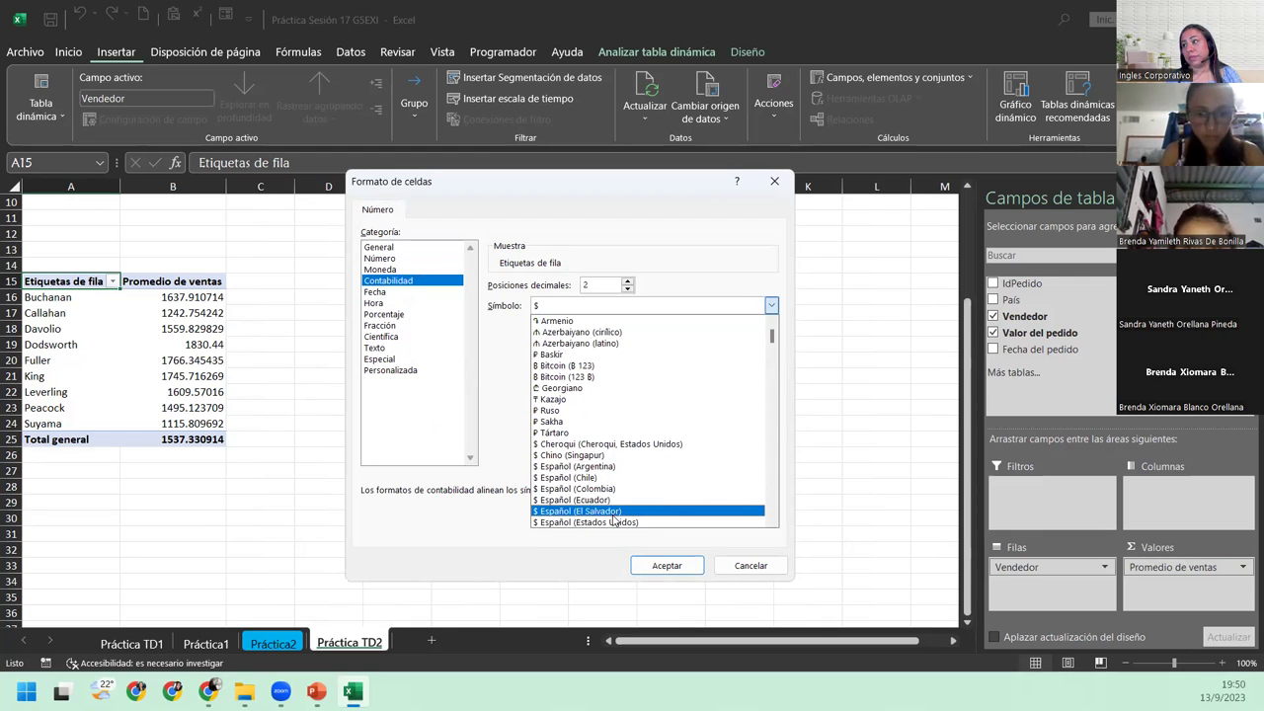
pyautogui.click(592, 510)
pyautogui.click(667, 565)
pyautogui.click(624, 494)
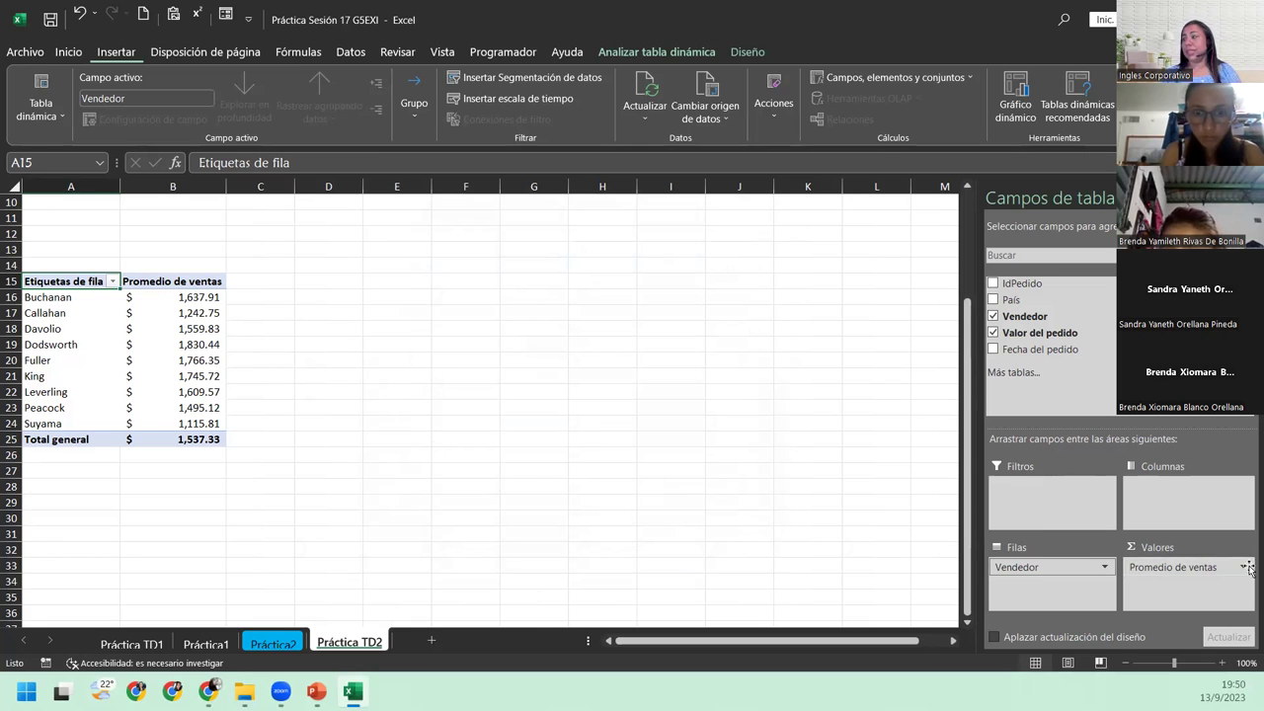
# - Turn Suma de Valor del pedido into a count renamed 'N° de ventas', totalling 799
pyautogui.moveTo(1045, 318); pyautogui.dragTo(1172, 604)
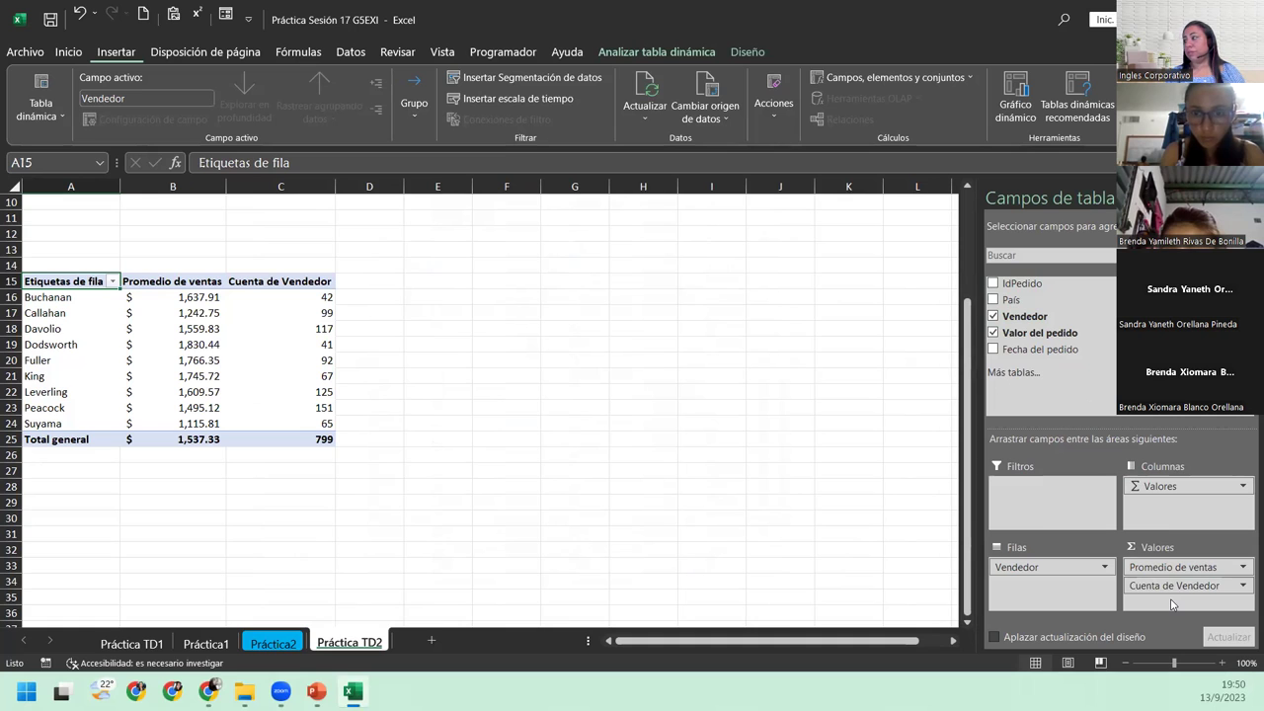
pyautogui.moveTo(1184, 588)
pyautogui.mouseDown()
pyautogui.moveTo(1079, 326)
pyautogui.moveTo(1241, 599)
pyautogui.mouseUp()
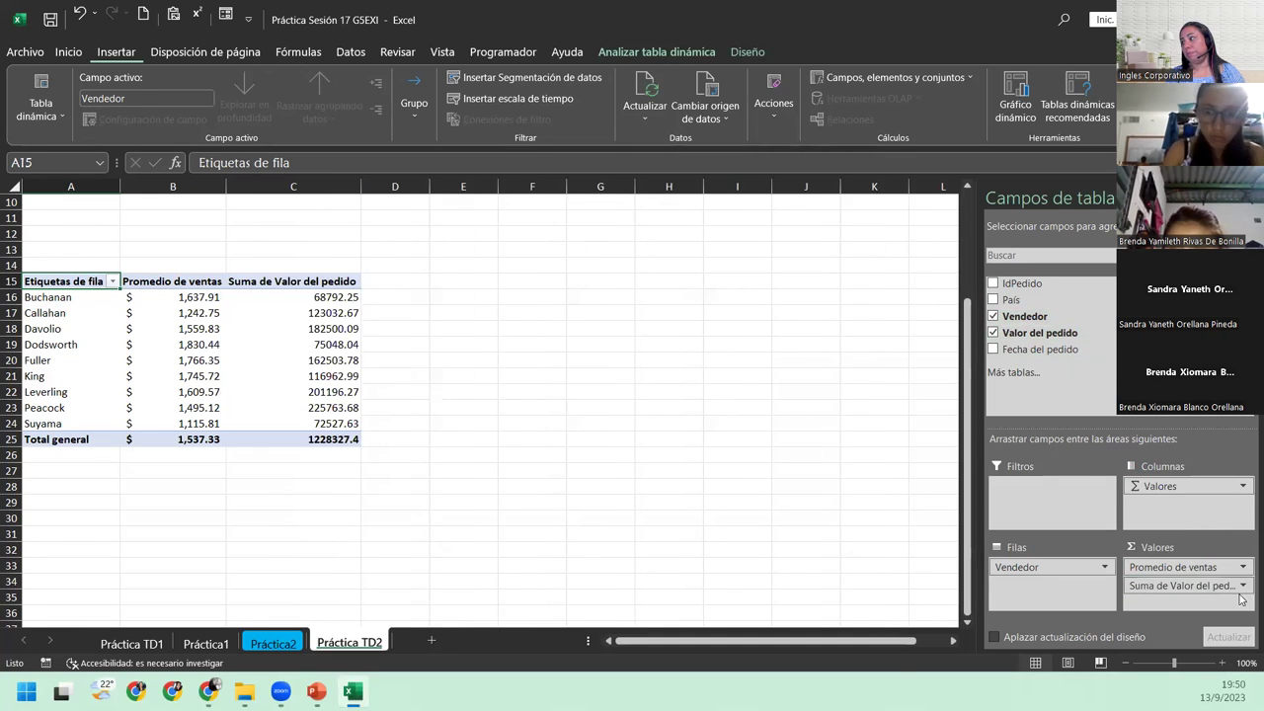
pyautogui.click(1242, 586)
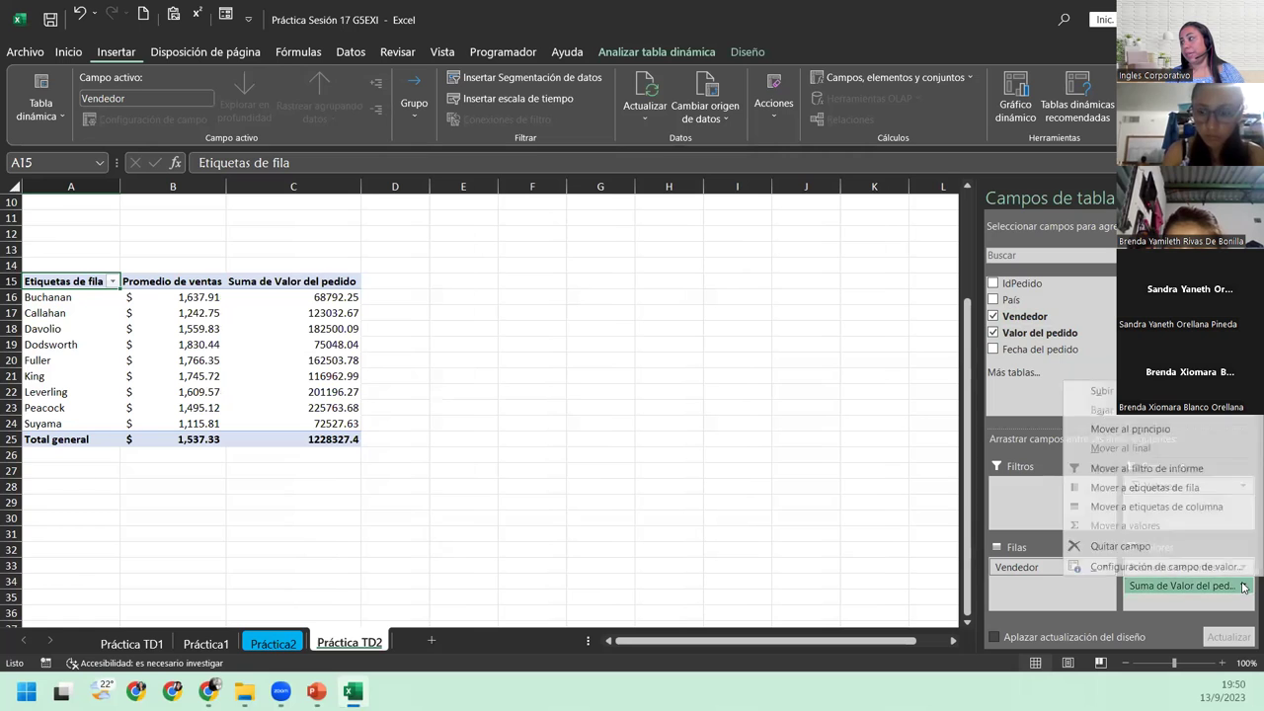
pyautogui.click(1127, 568)
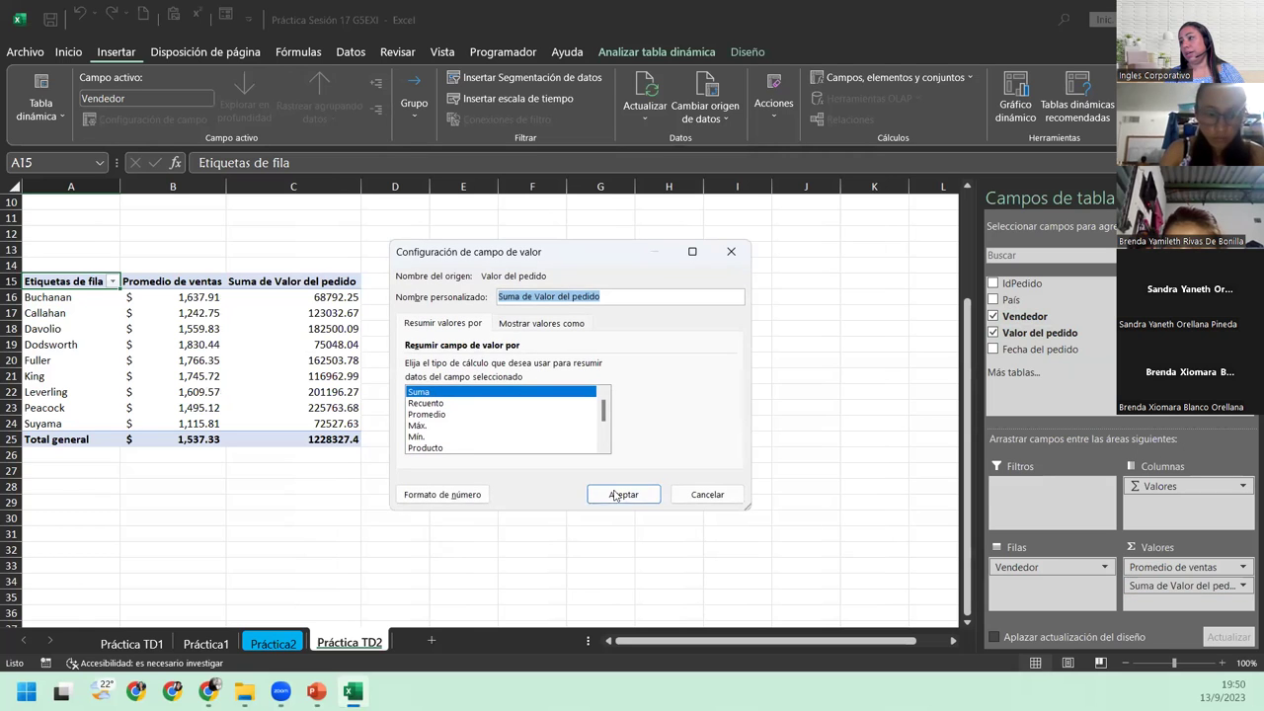
pyautogui.click(437, 404)
pyautogui.moveTo(607, 297); pyautogui.dragTo(469, 293)
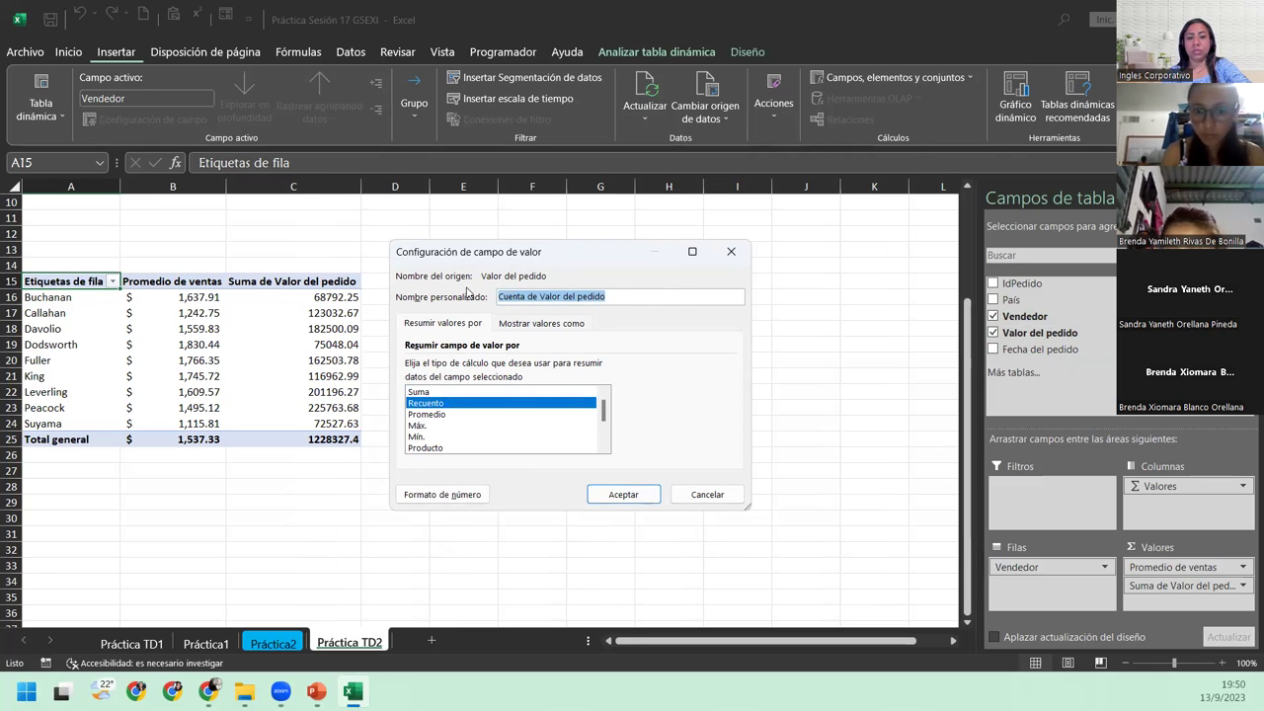
pyautogui.write('N')
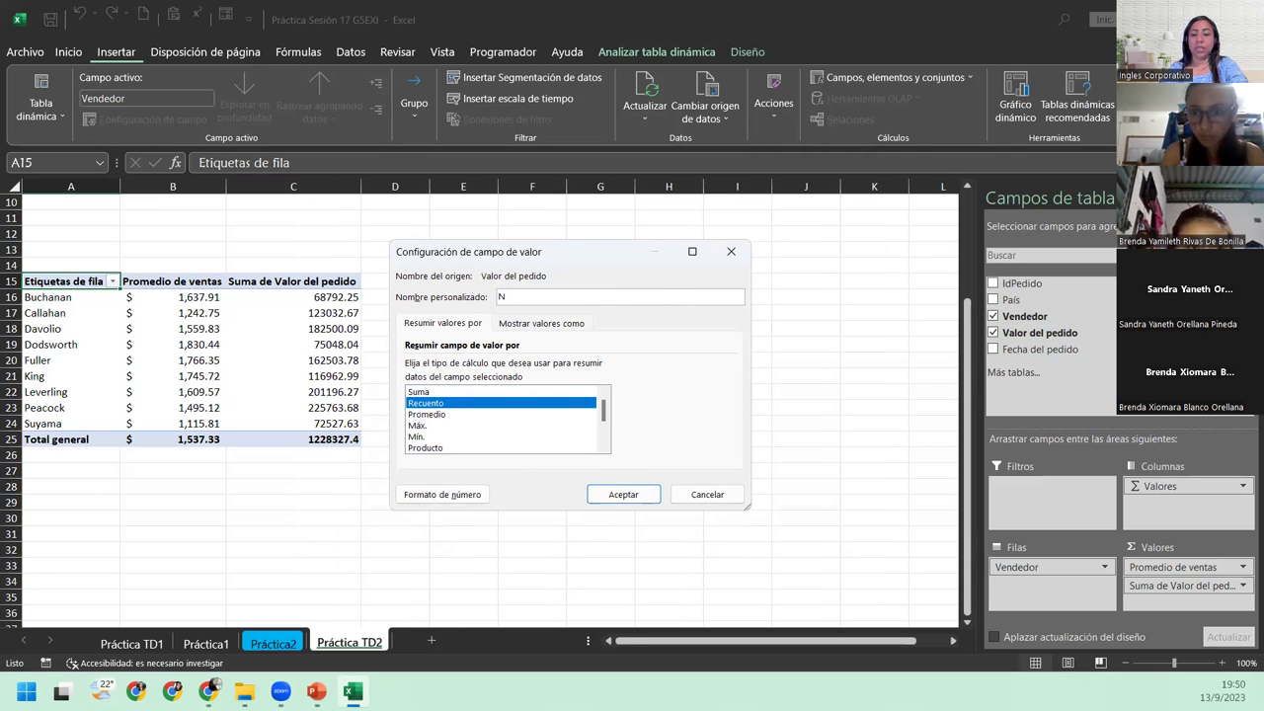
pyautogui.write('° de ventas')
pyautogui.press('Return')
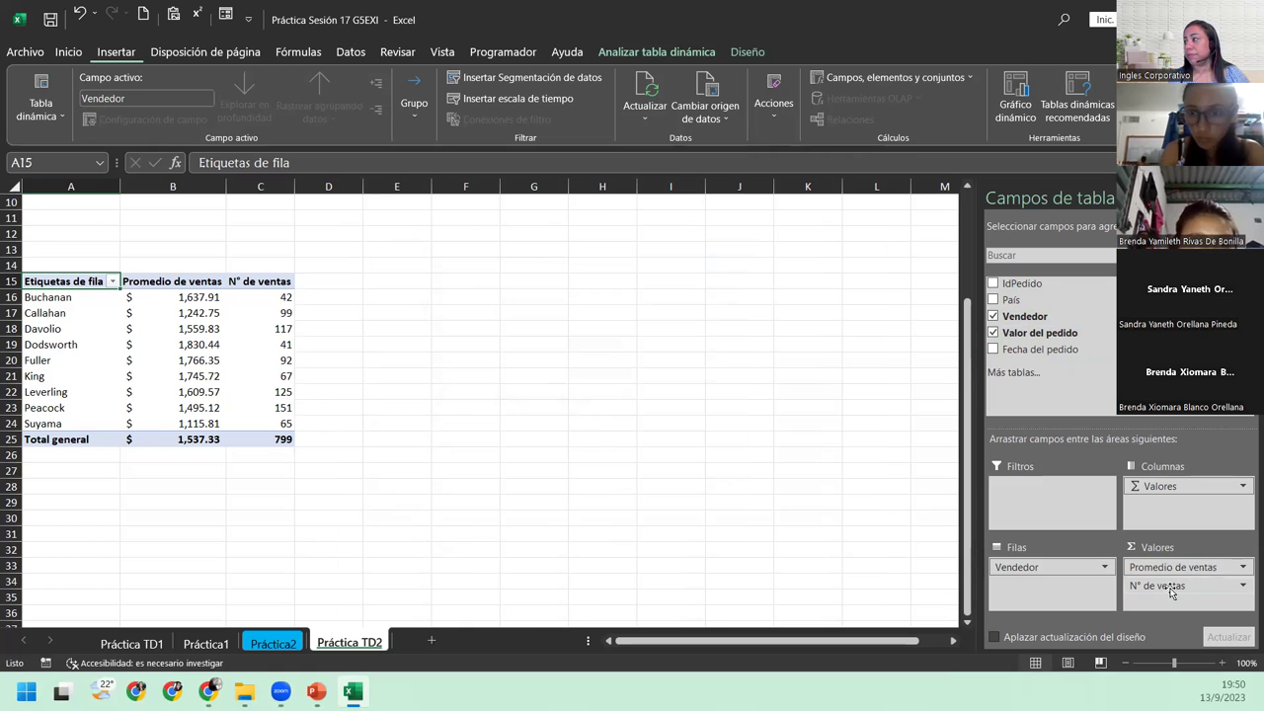
# - Move N° de ventas above Promedio de ventas in the Valores area
pyautogui.moveTo(1163, 585); pyautogui.dragTo(1168, 559)
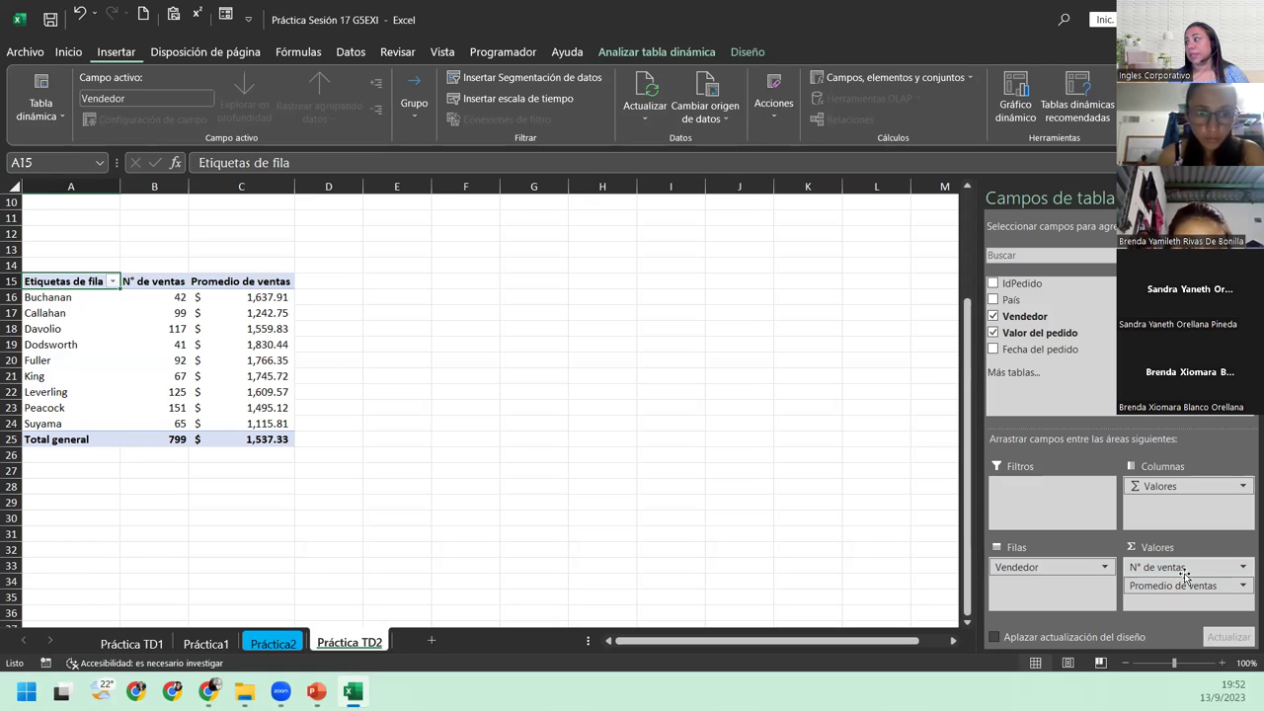
# - Remove N° de ventas and add a Cuenta de Vendedor count above Promedio de ventas
pyautogui.click(1151, 569)
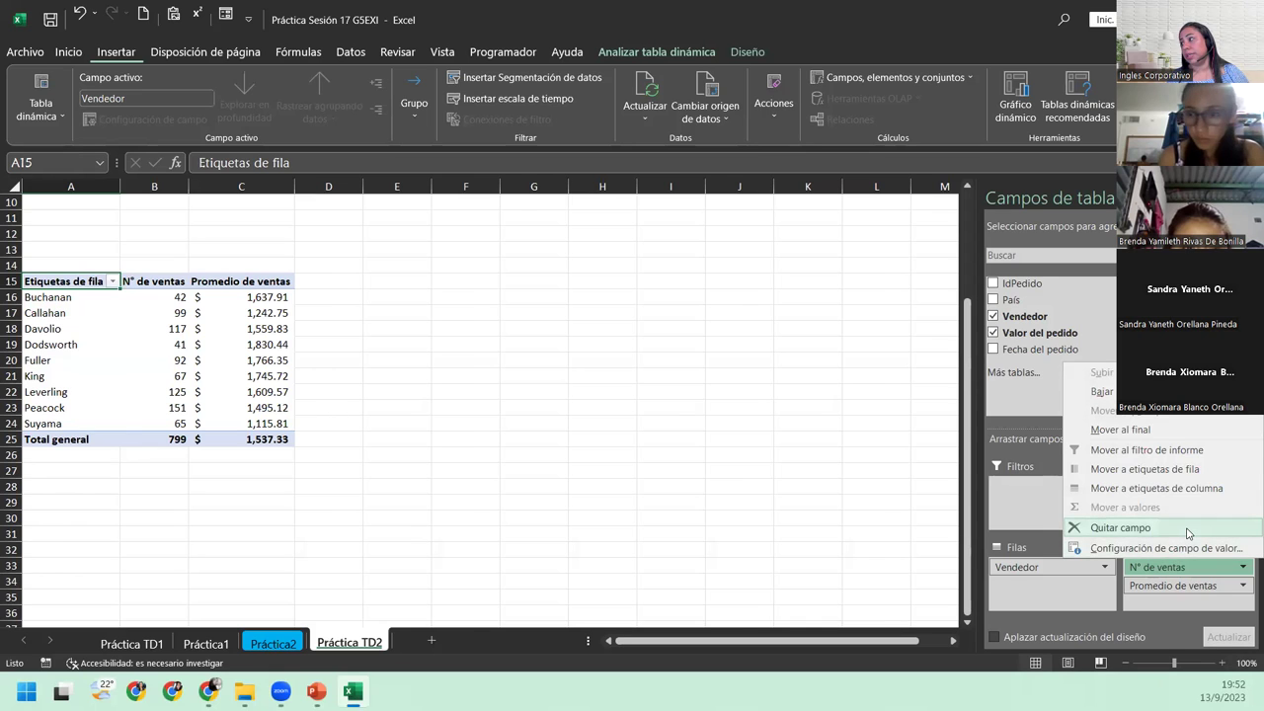
pyautogui.click(1108, 528)
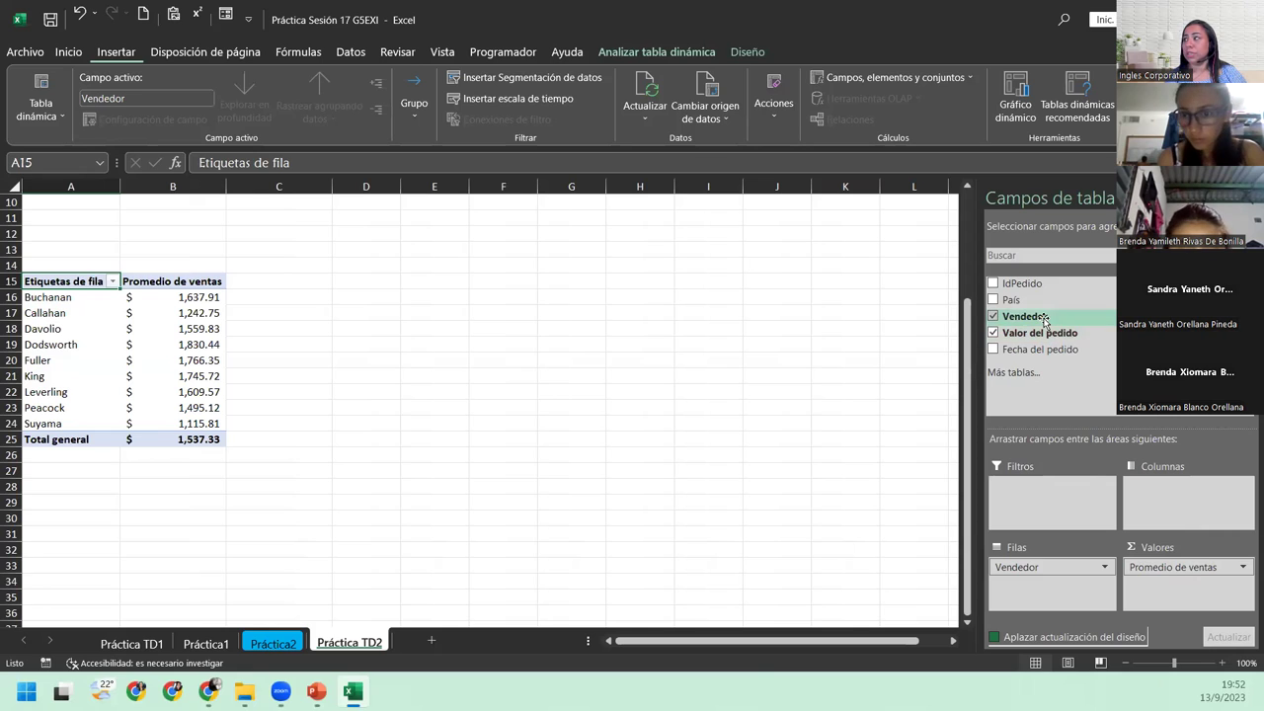
pyautogui.moveTo(1027, 316)
pyautogui.mouseDown()
pyautogui.moveTo(1190, 590)
pyautogui.moveTo(1179, 567)
pyautogui.mouseUp()
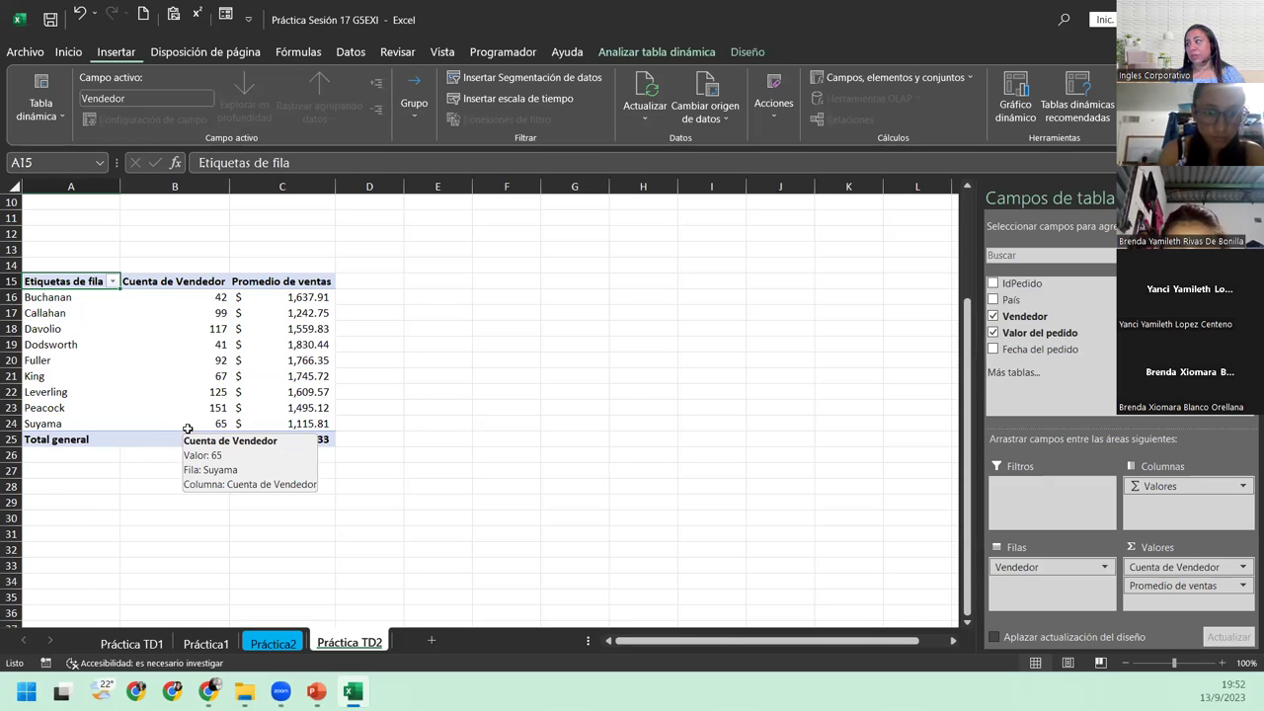
# - Rename Cuenta de Vendedor to 'N° de ventas', then return to the Práctica2 data sheet
pyautogui.click(1227, 568)
pyautogui.click(1175, 544)
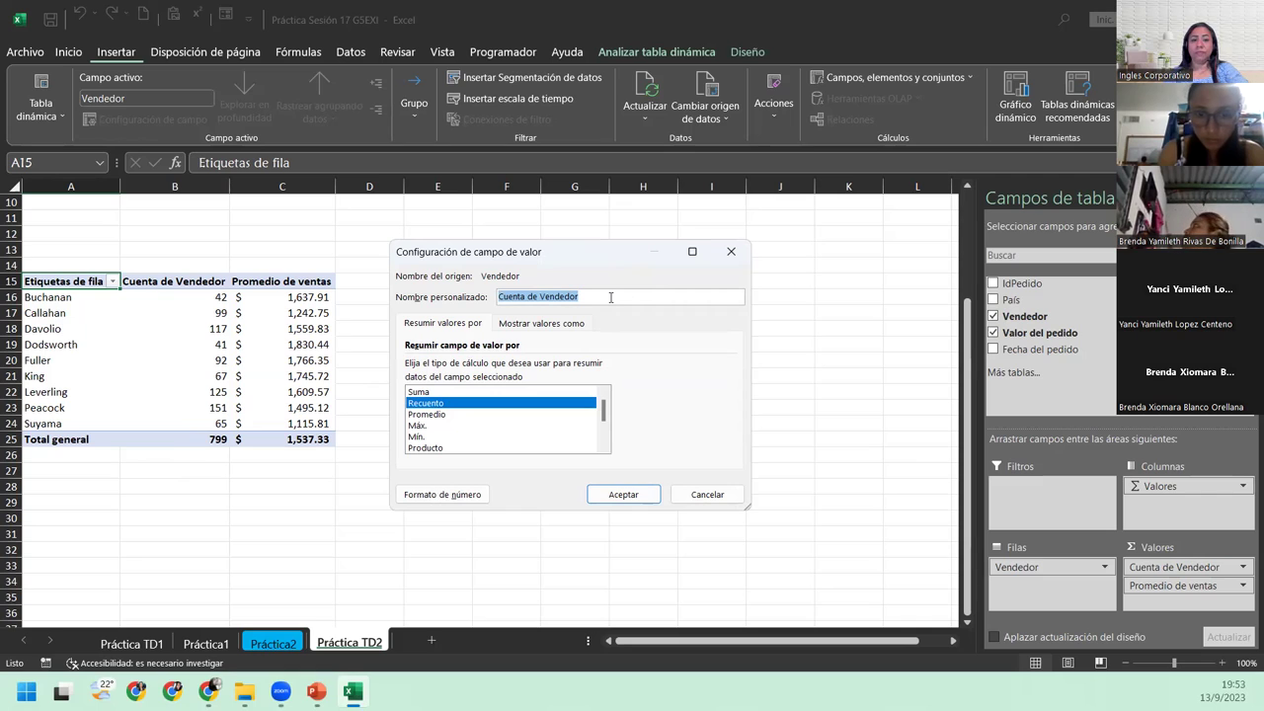
pyautogui.press('BackSpace')
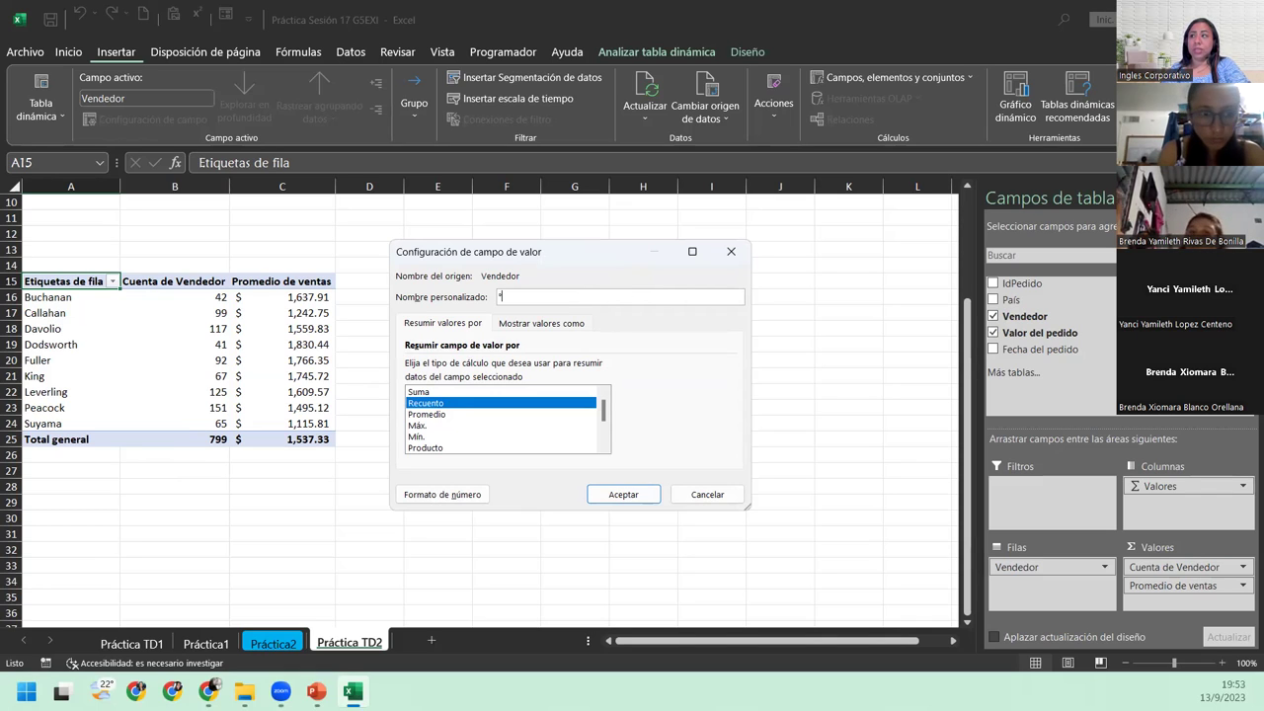
pyautogui.write('N° de cen')
pyautogui.press('BackSpace')
pyautogui.press('BackSpace')
pyautogui.press('BackSpace')
pyautogui.write('ventas')
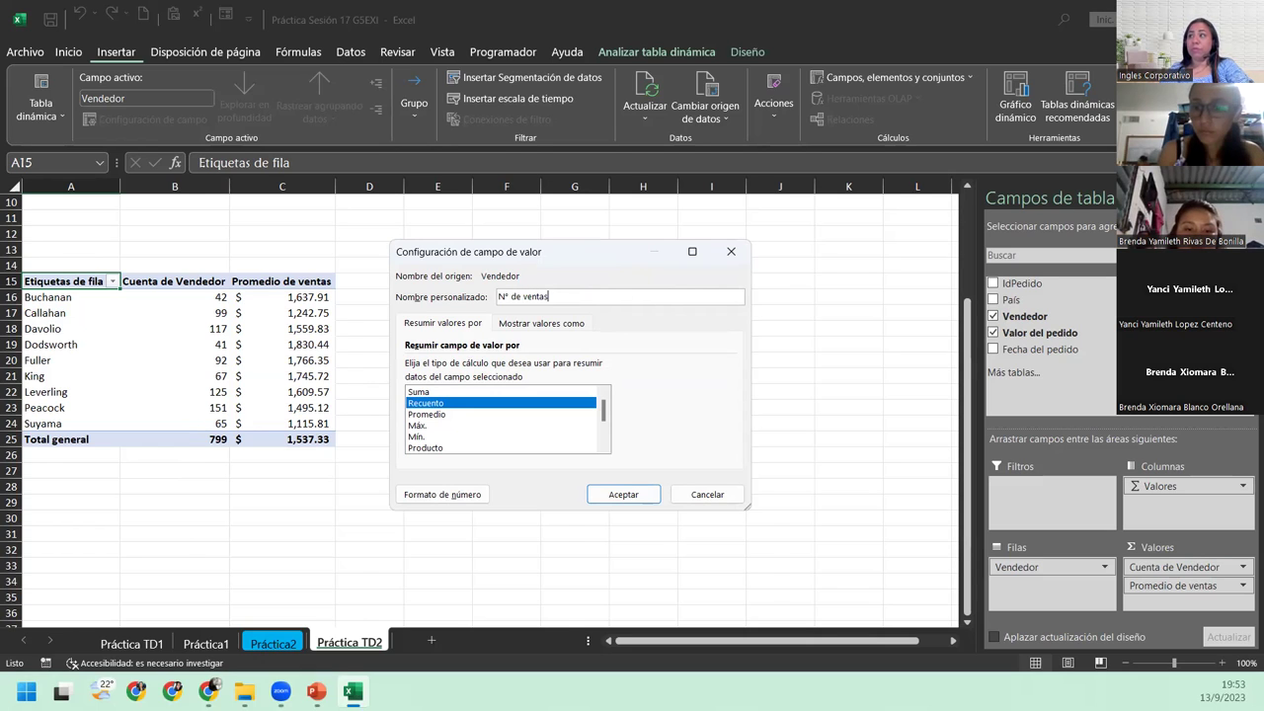
pyautogui.press('Return')
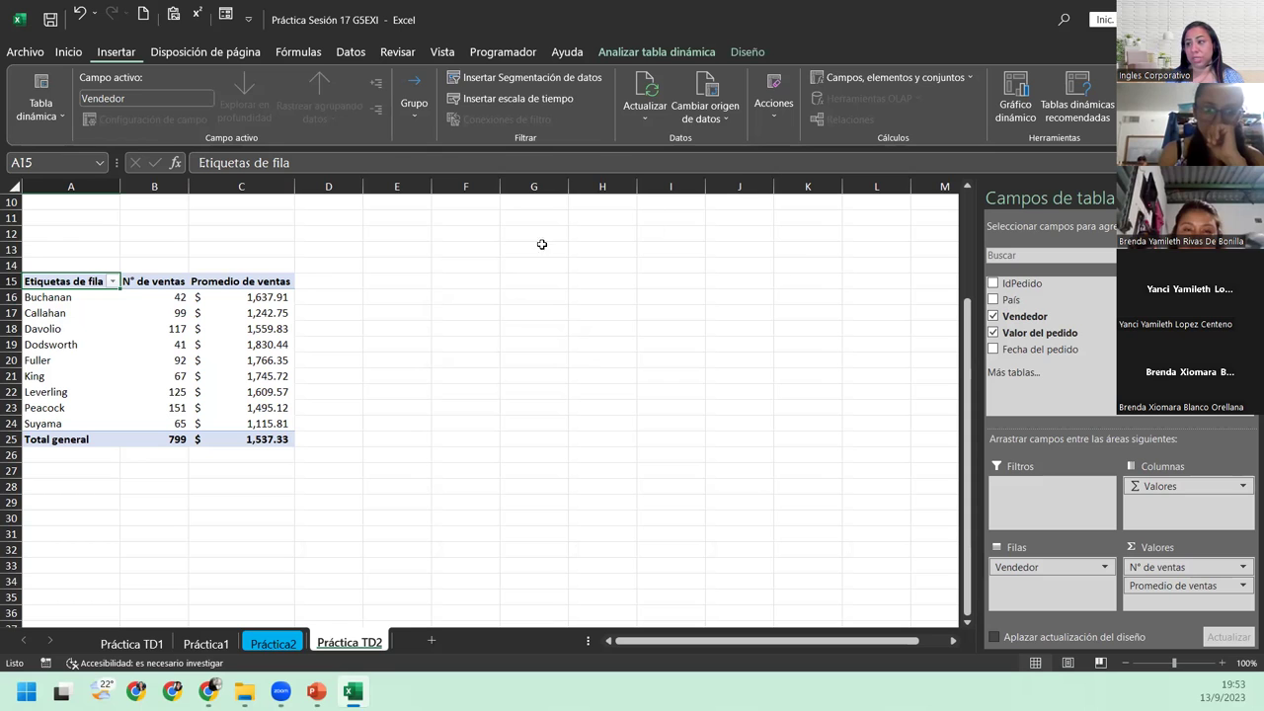
pyautogui.click(263, 643)
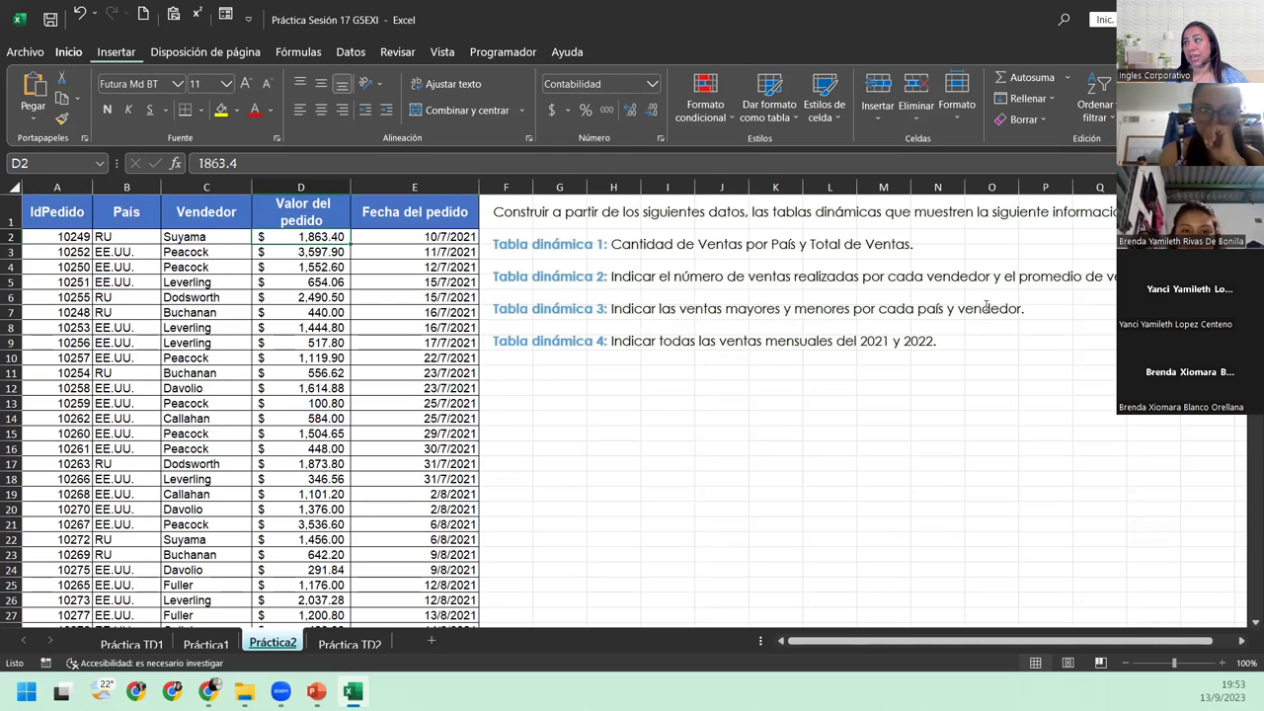
# - Insert a pivot table from the Práctica2 data starting at A1, placed at 'Práctica TD2'!A35
pyautogui.click(339, 647)
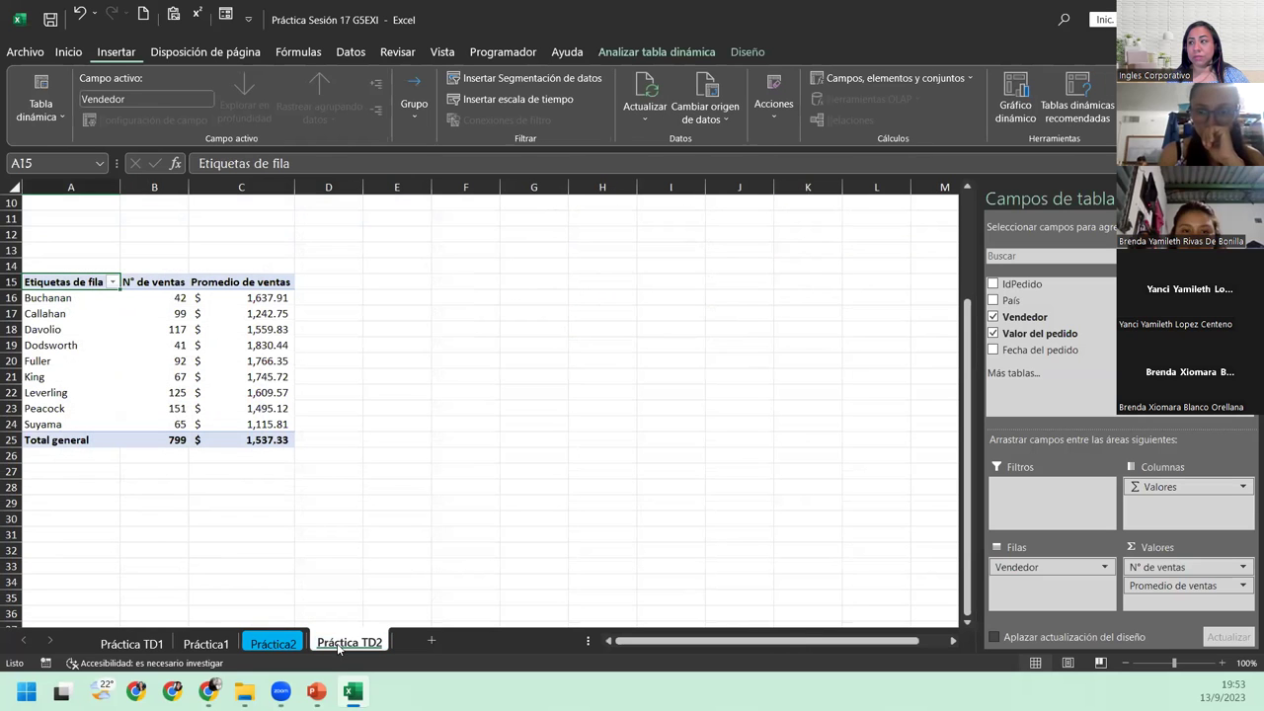
pyautogui.click(273, 642)
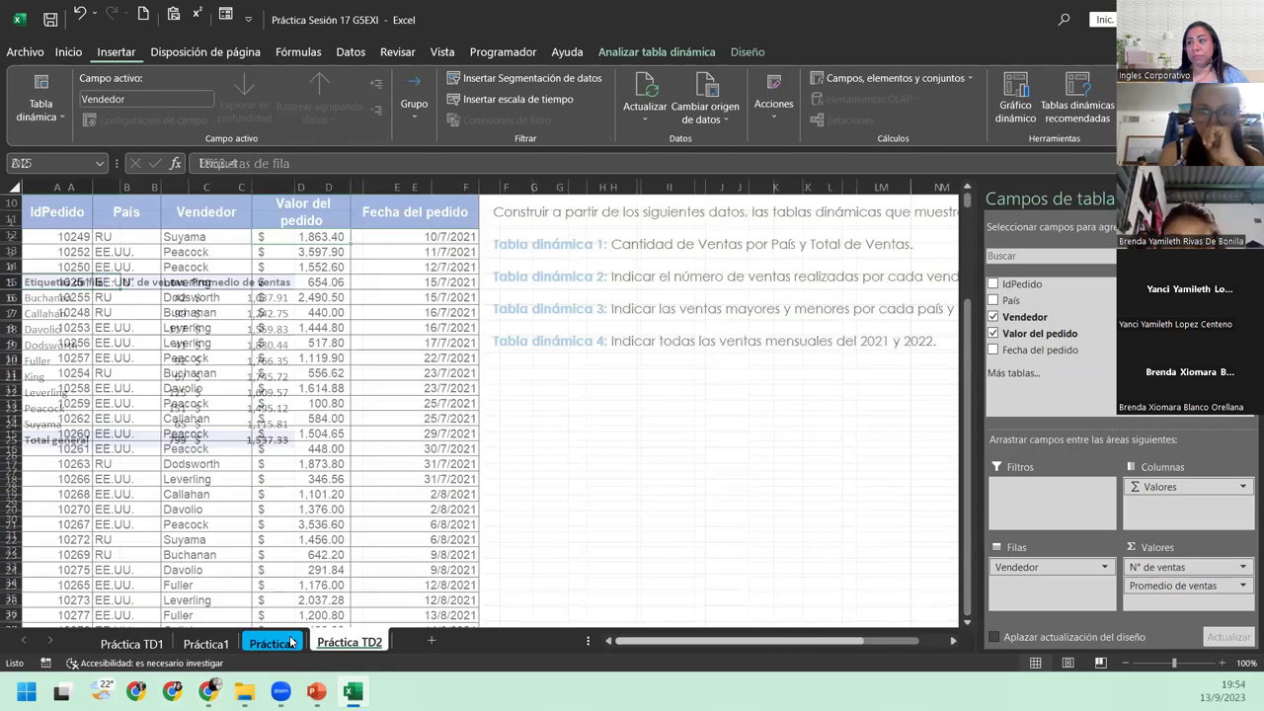
pyautogui.click(58, 226)
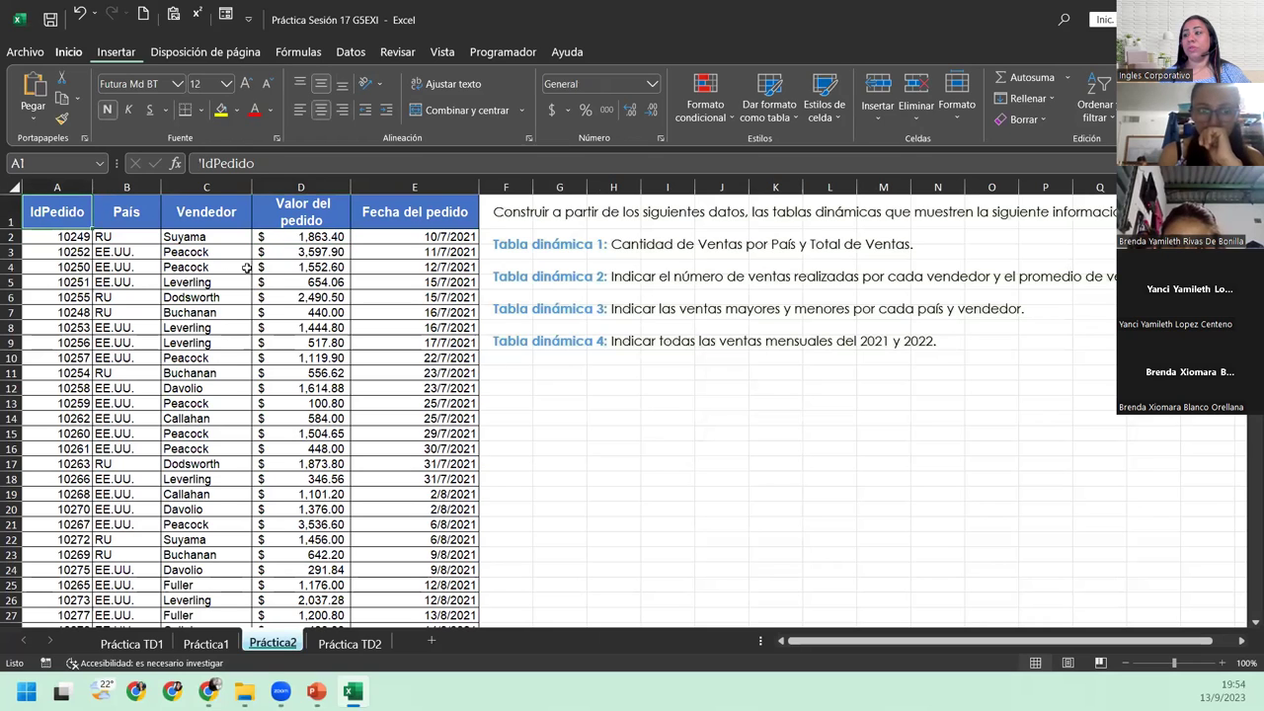
pyautogui.click(116, 52)
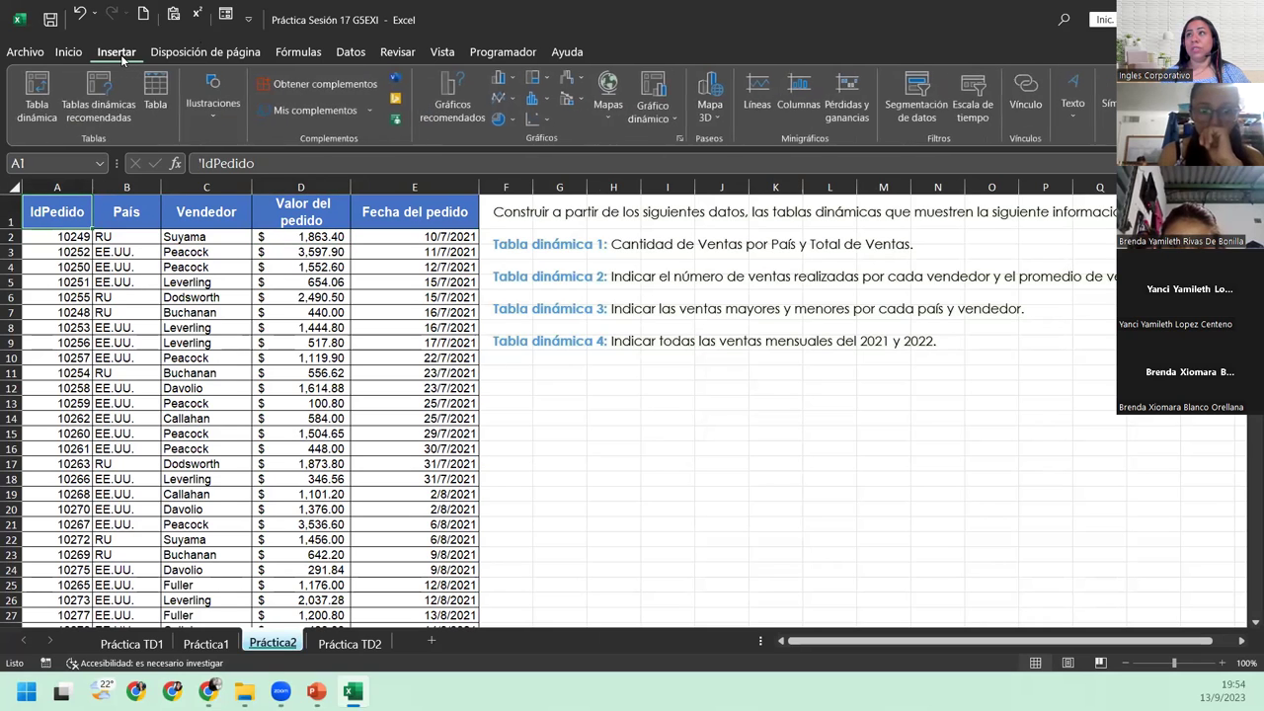
pyautogui.click(34, 91)
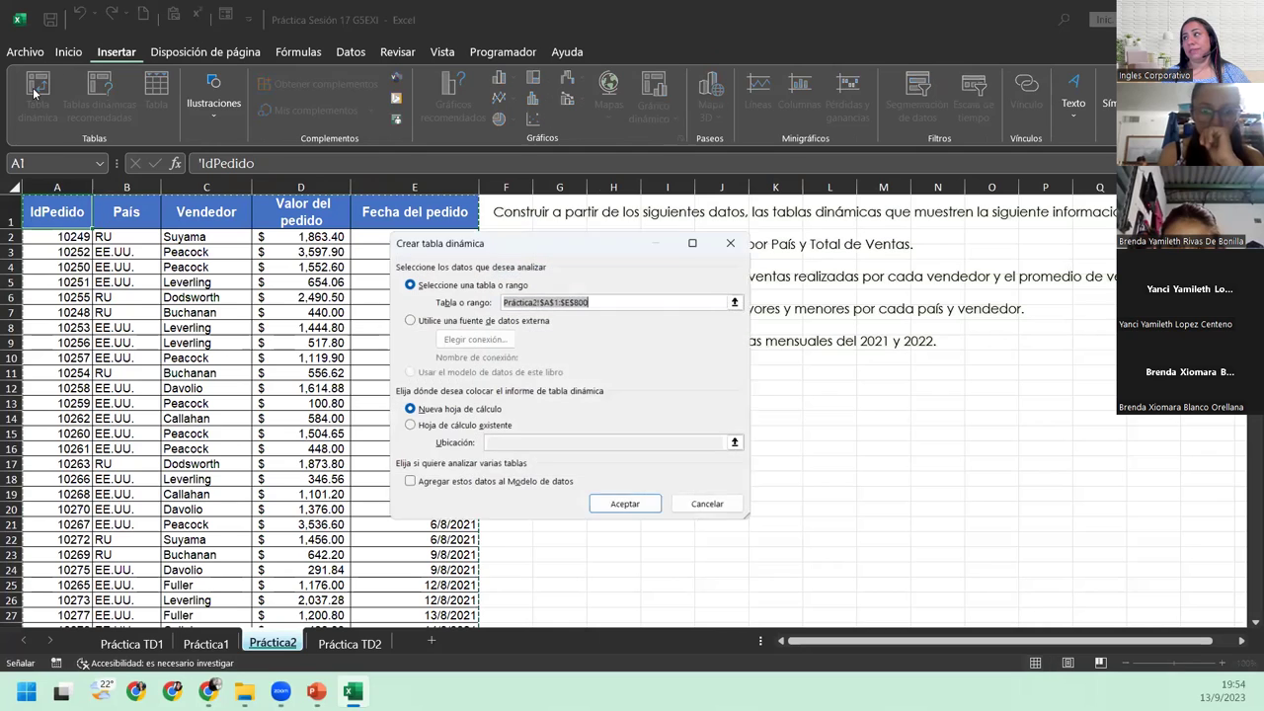
pyautogui.click(407, 426)
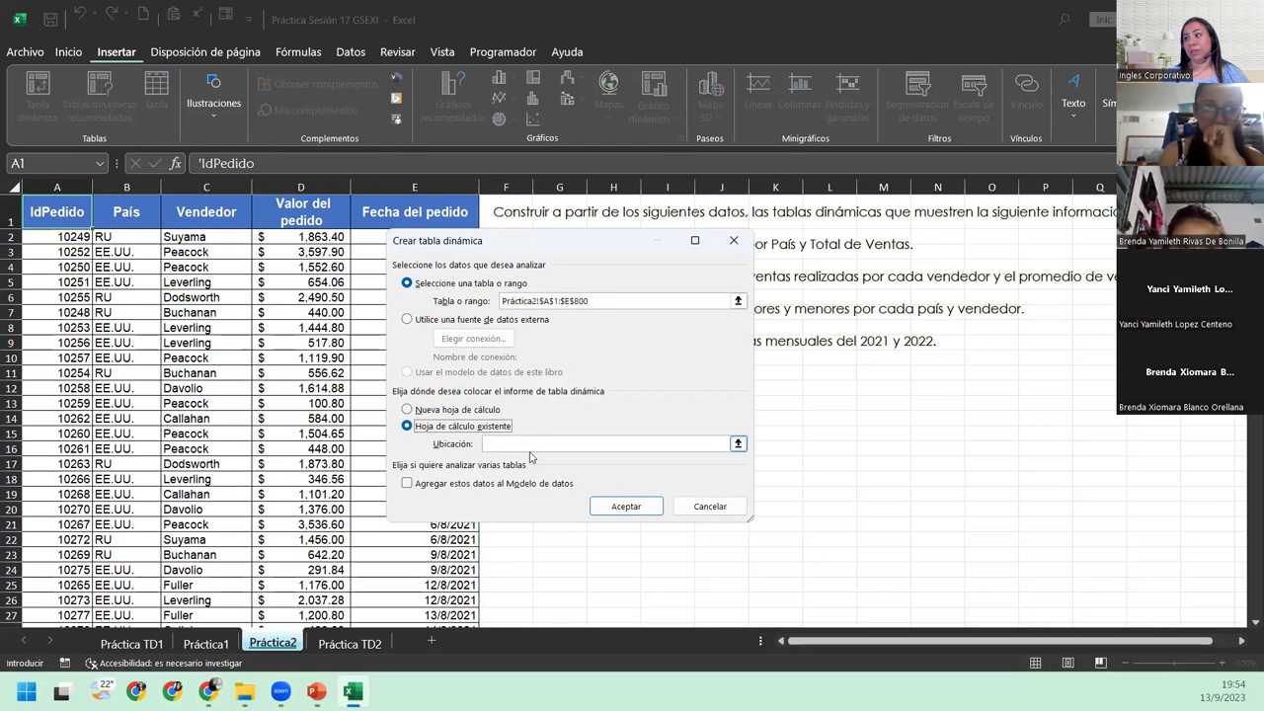
pyautogui.click(371, 643)
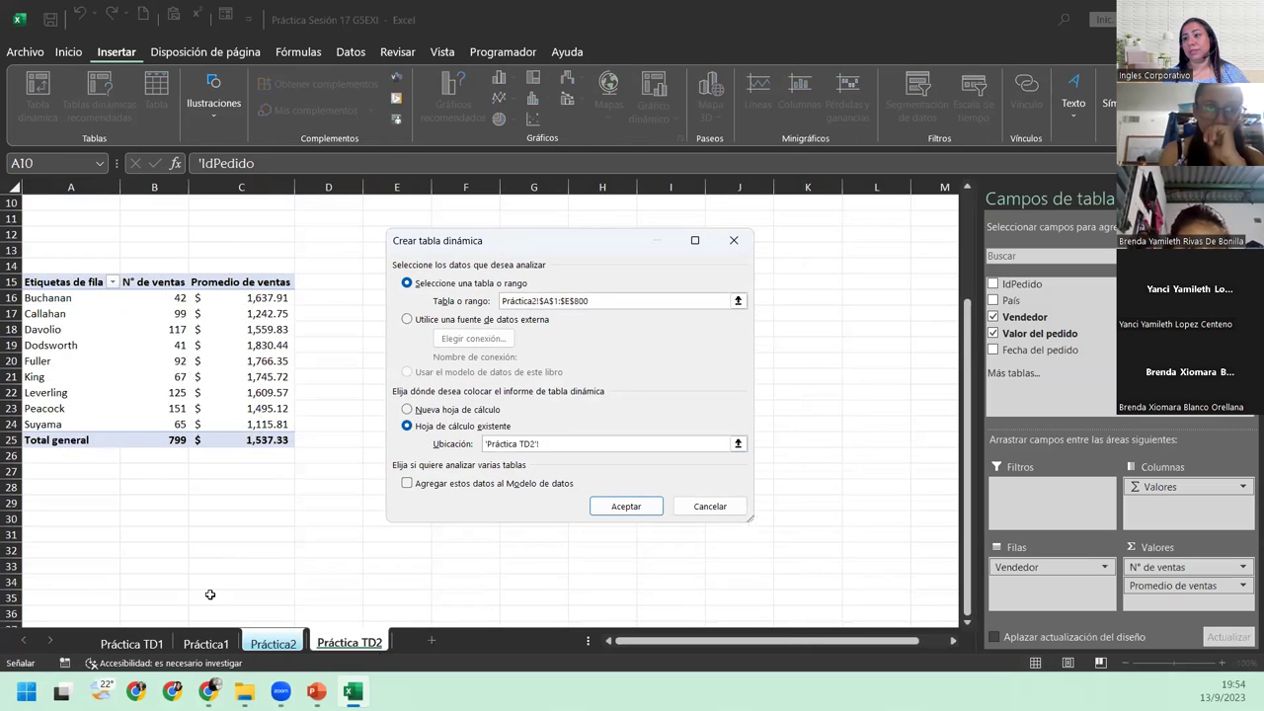
pyautogui.scroll(-1, 82, 589)
pyautogui.click(51, 550)
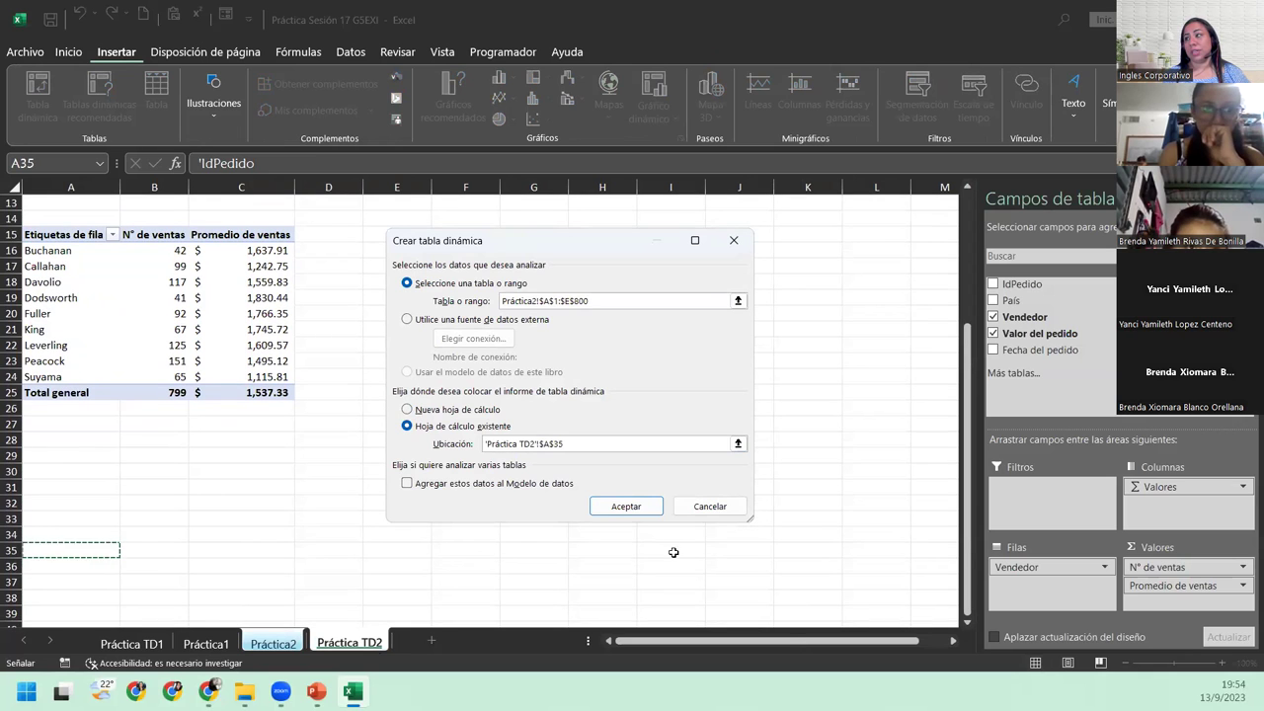
pyautogui.click(642, 508)
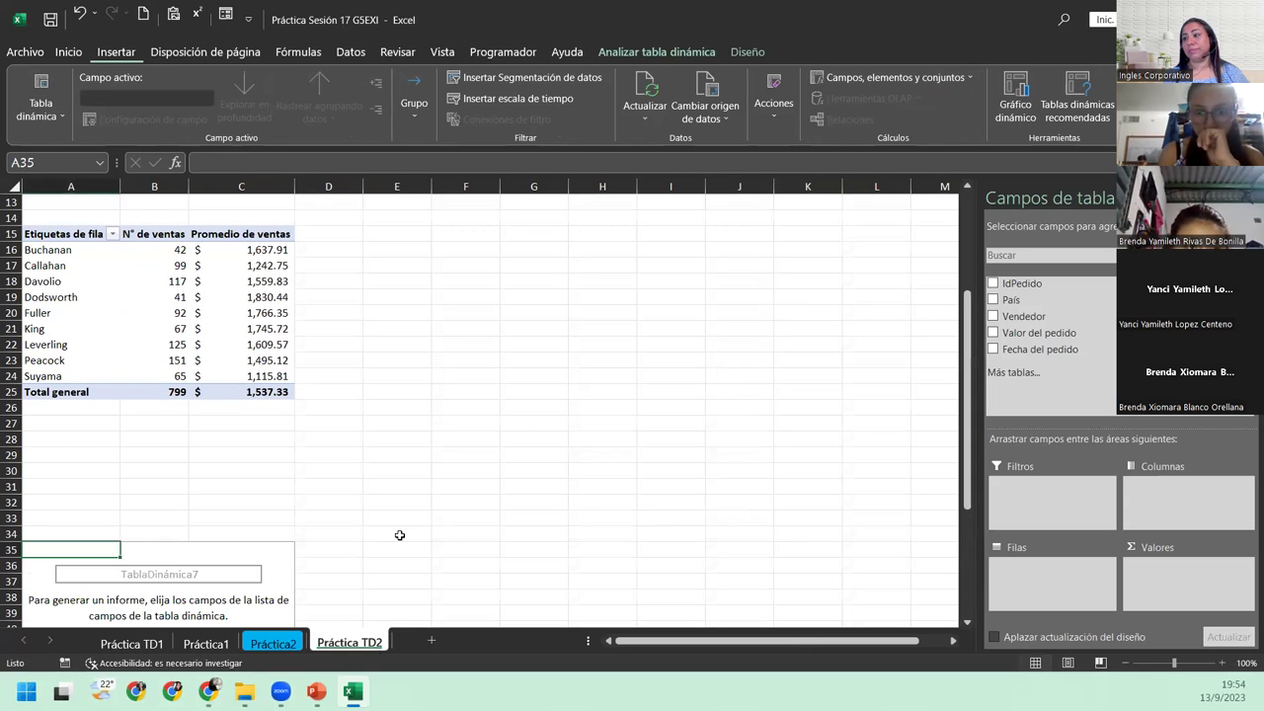
pyautogui.scroll(-5, 399, 534)
# - Put País and Vendedor in the rows and Valor del pedido in the values
pyautogui.click(268, 643)
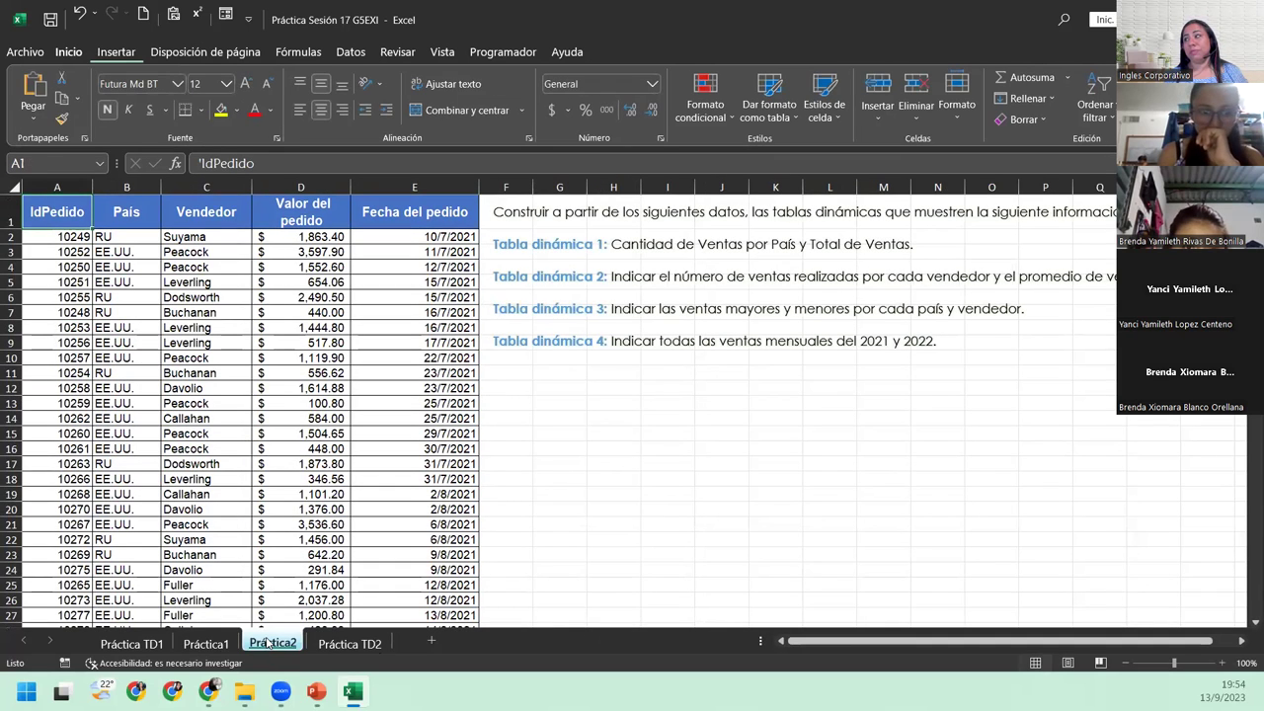
pyautogui.click(355, 644)
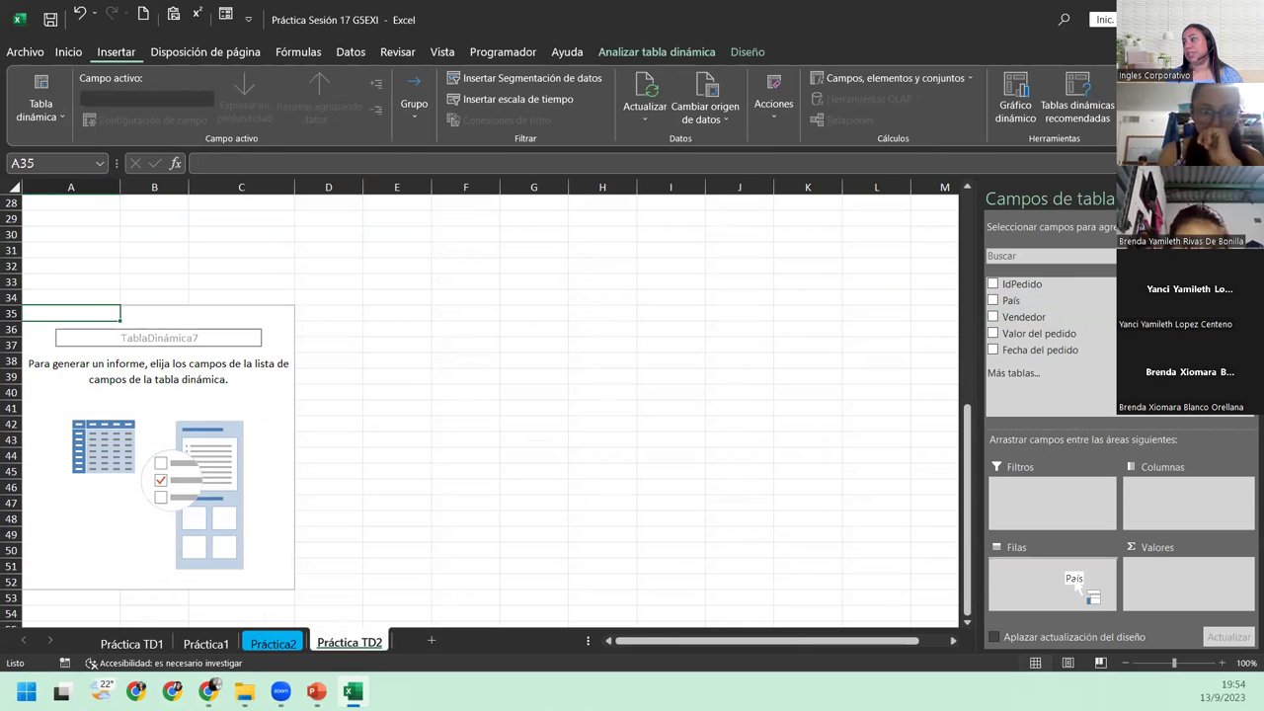
pyautogui.moveTo(1037, 300); pyautogui.dragTo(1074, 583)
pyautogui.moveTo(1023, 317)
pyautogui.mouseDown()
pyautogui.moveTo(1088, 361)
pyautogui.moveTo(1175, 491)
pyautogui.moveTo(1136, 593)
pyautogui.moveTo(1035, 589)
pyautogui.mouseUp()
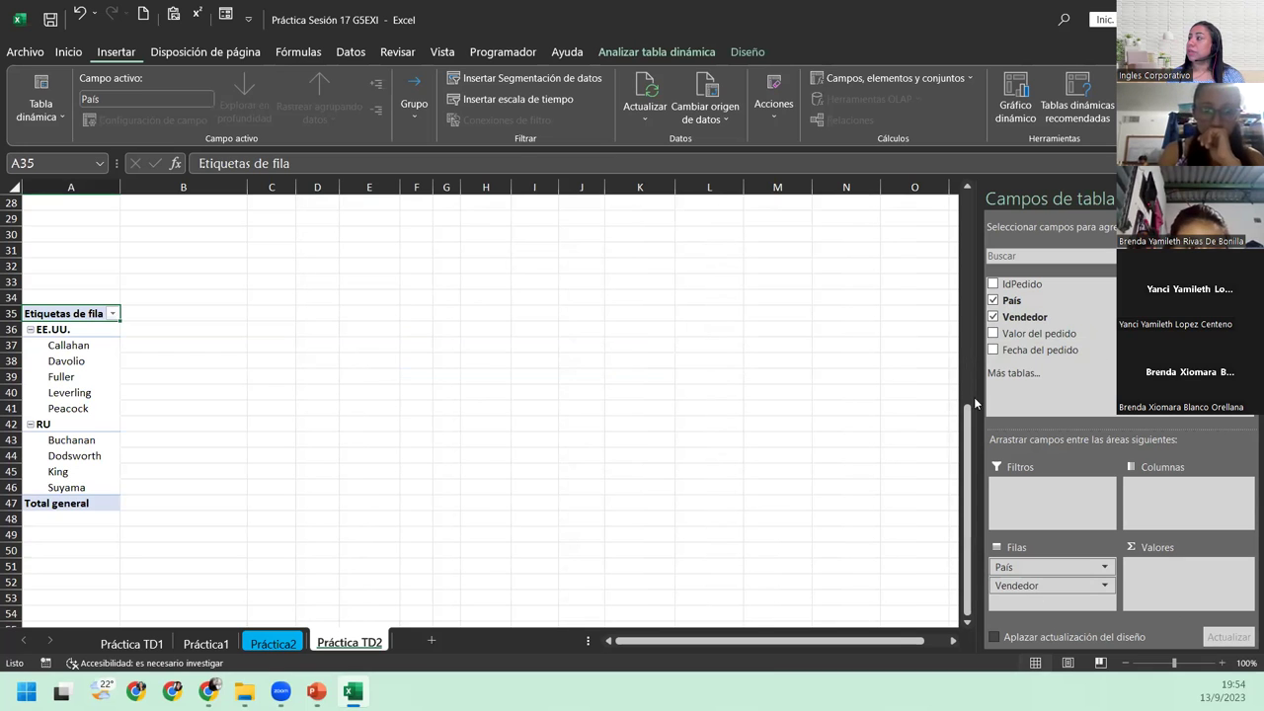
pyautogui.moveTo(1037, 332)
pyautogui.mouseDown()
pyautogui.moveTo(1206, 598)
pyautogui.moveTo(1195, 589)
pyautogui.mouseUp()
# - Summarize Valor del pedido by maximum and rename it 'Pedido Máximo'
pyautogui.click(1185, 567)
pyautogui.click(1165, 548)
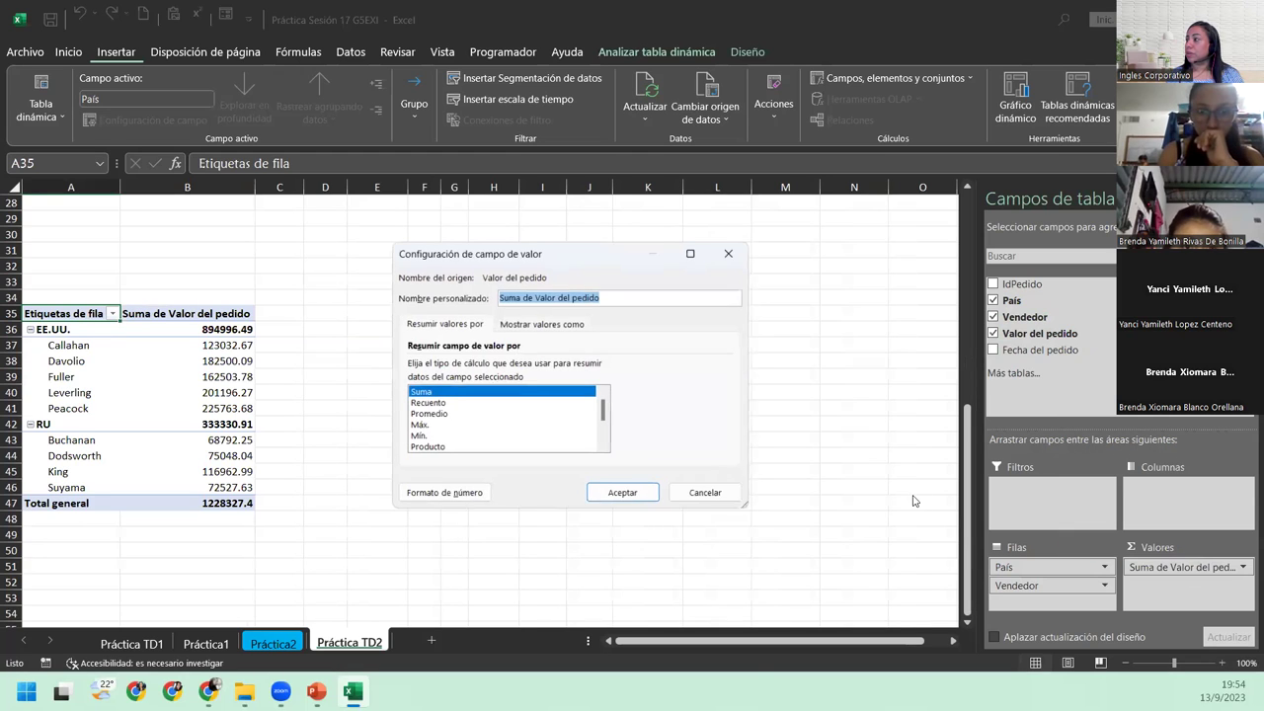
pyautogui.click(416, 426)
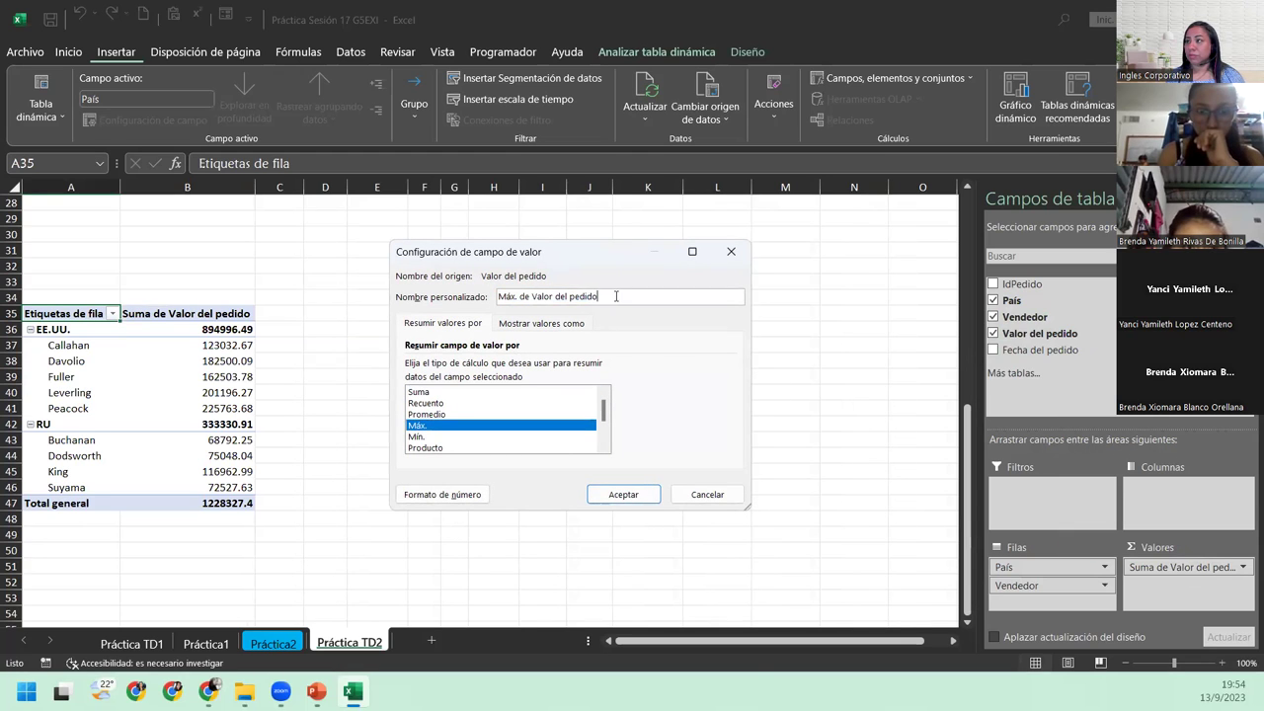
pyautogui.moveTo(612, 297); pyautogui.dragTo(434, 299)
pyautogui.write('P')
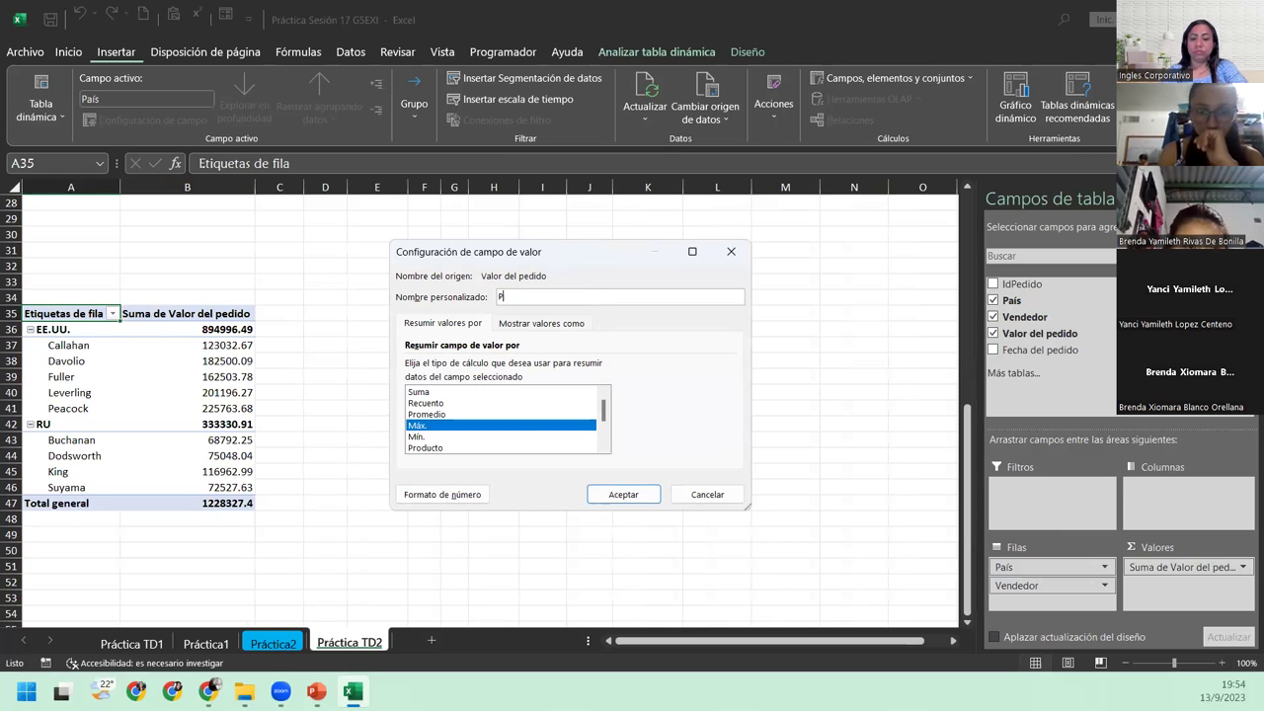
pyautogui.write('edido Máximo')
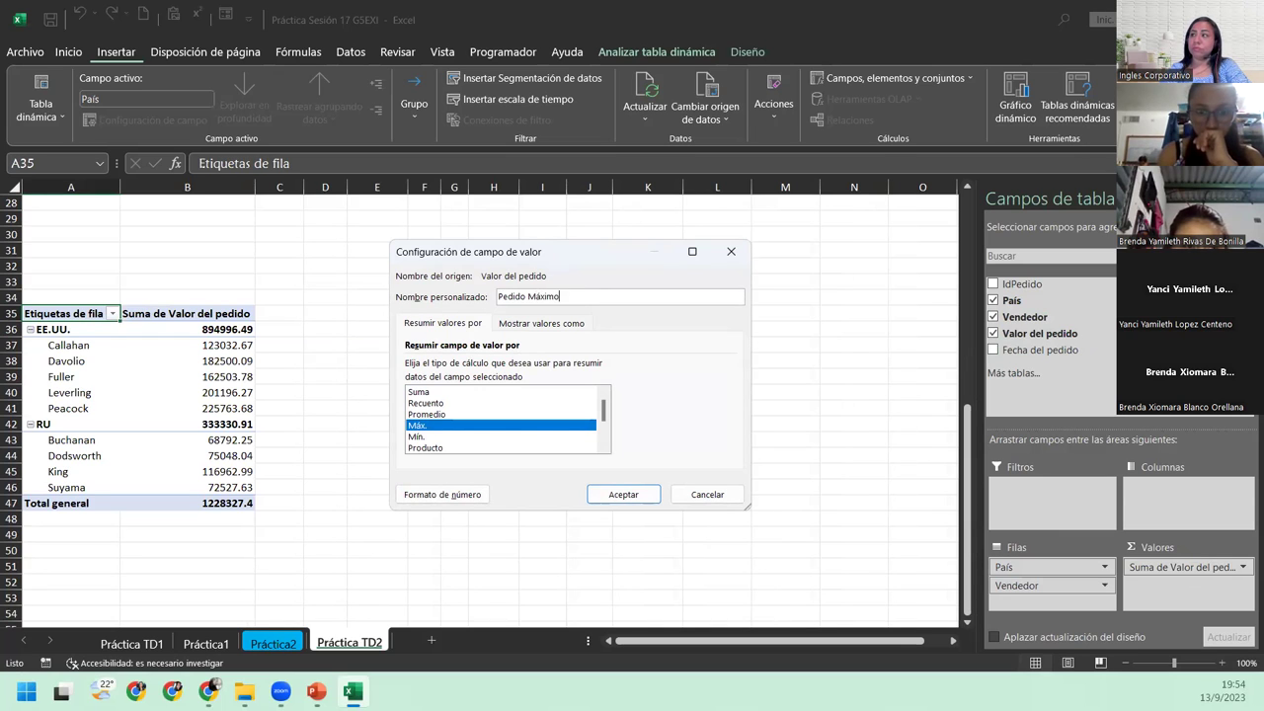
pyautogui.press('Return')
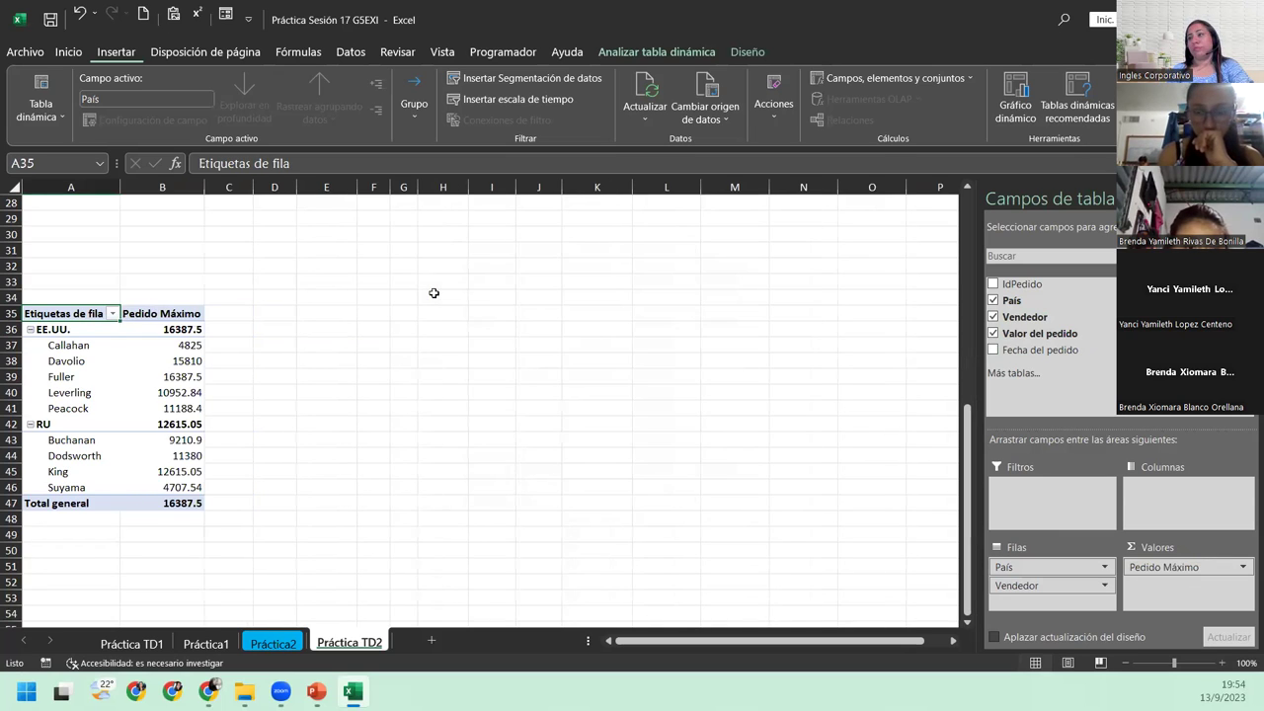
# - Format Pedido Máximo as accounting with the $ Español (El Salvador) symbol
pyautogui.click(1219, 570)
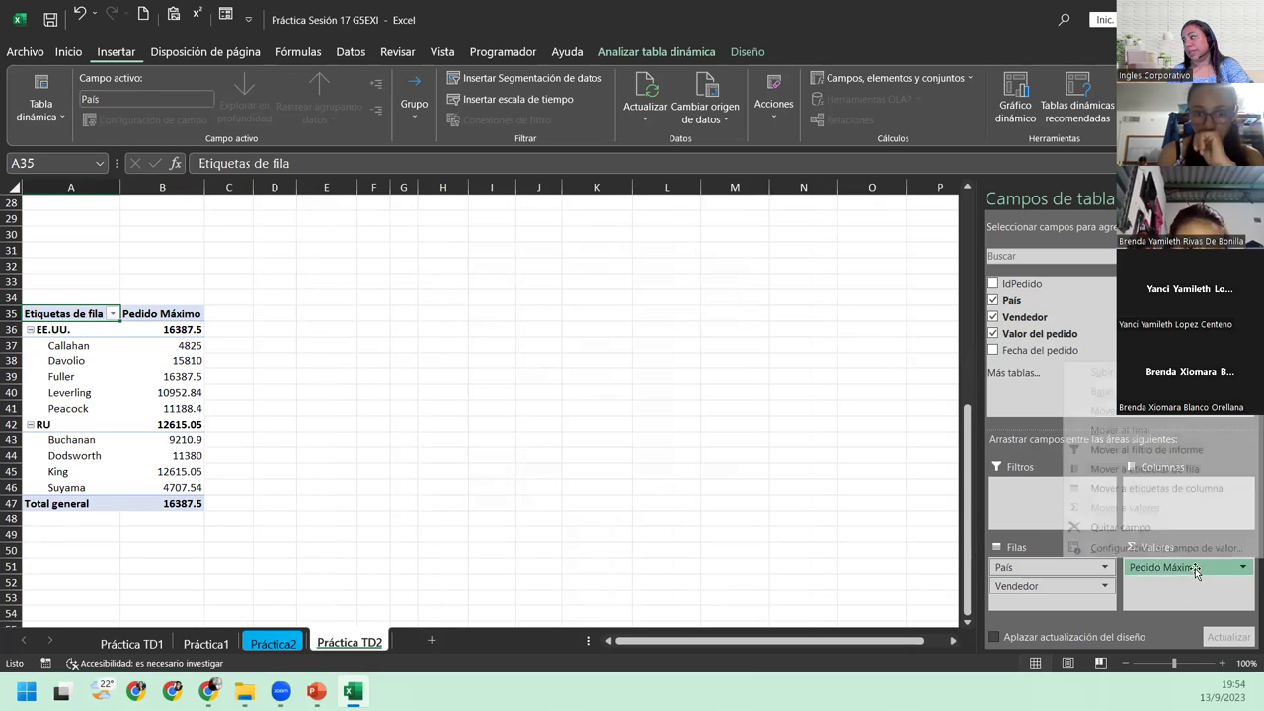
pyautogui.click(1145, 570)
pyautogui.click(446, 490)
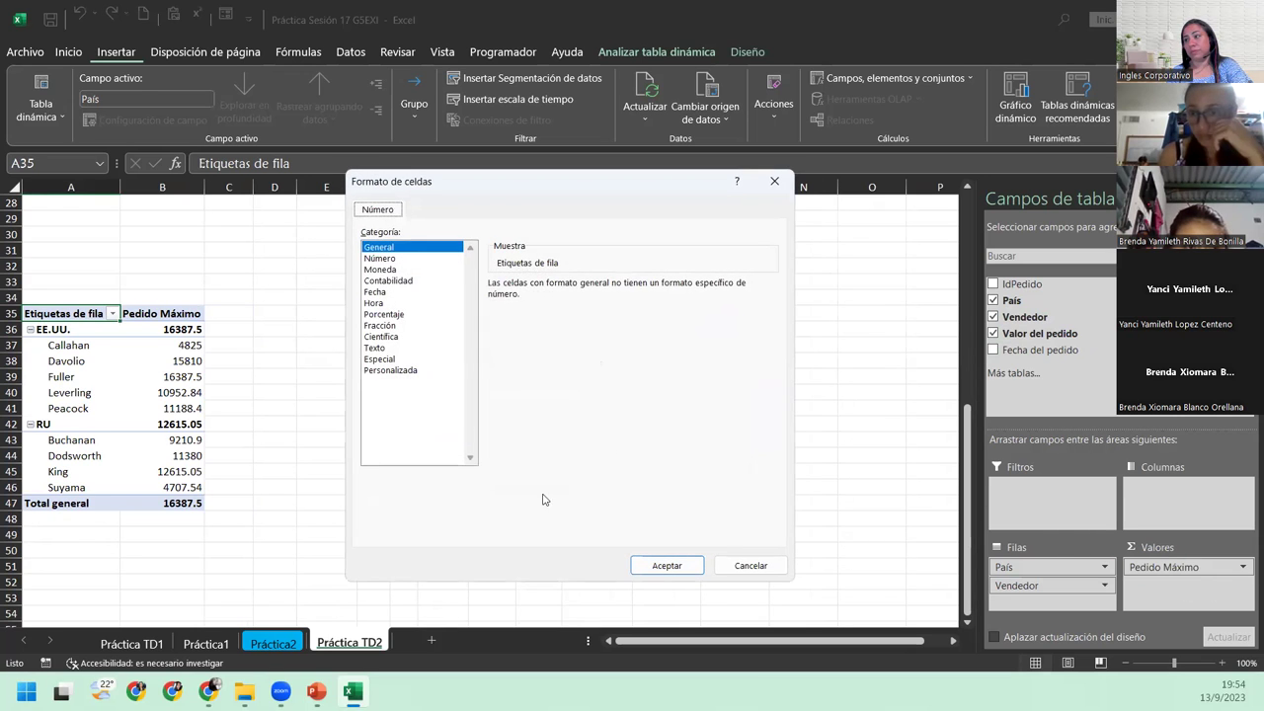
pyautogui.click(410, 280)
pyautogui.click(655, 305)
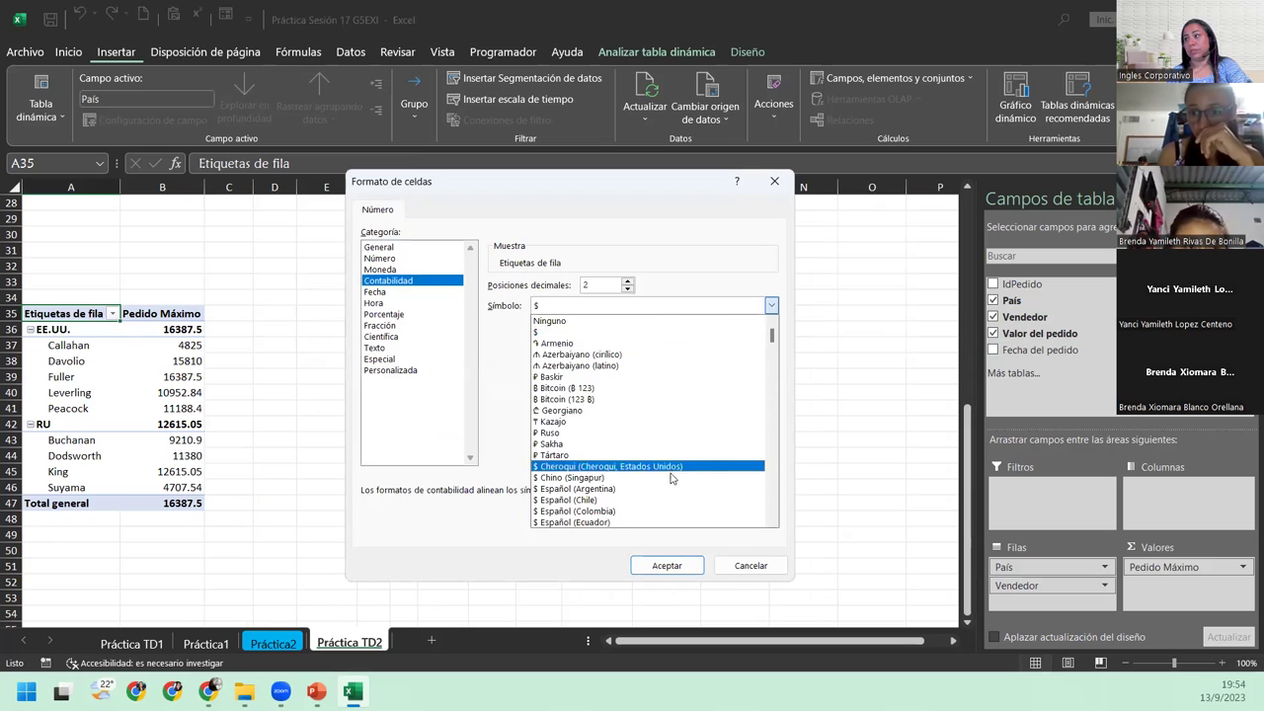
pyautogui.scroll(-2, 668, 484)
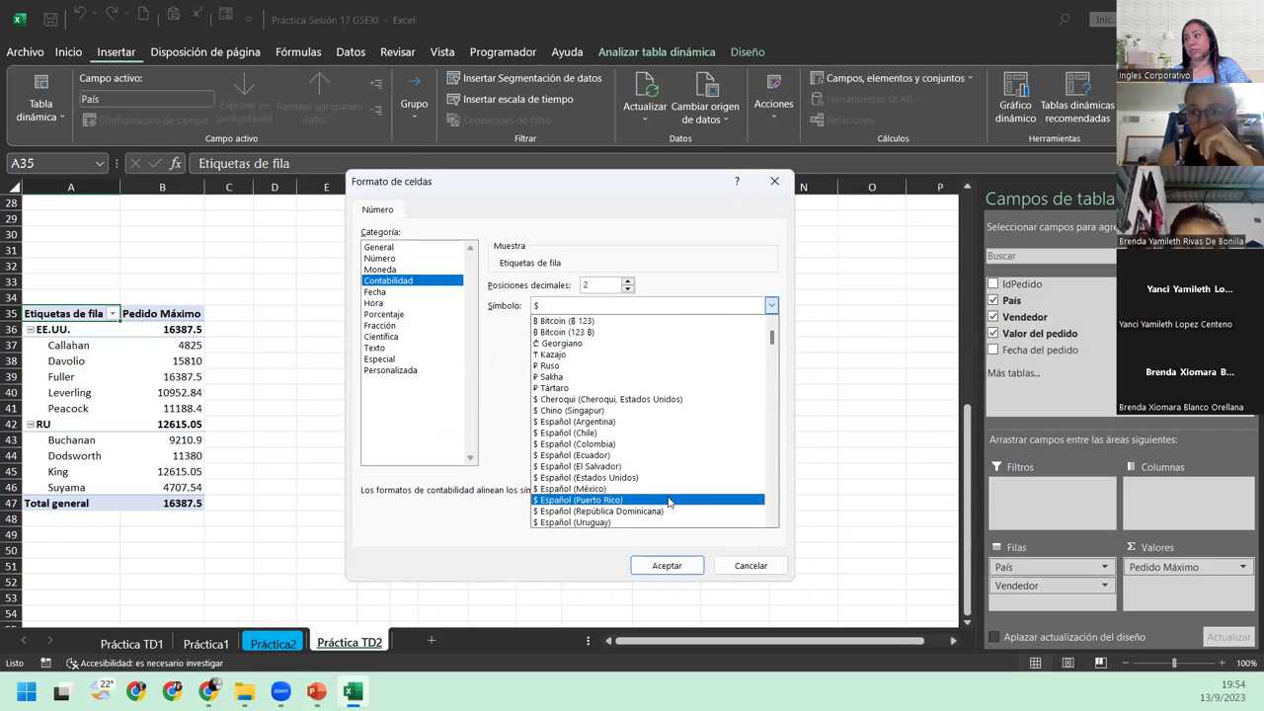
pyautogui.click(636, 466)
pyautogui.click(668, 566)
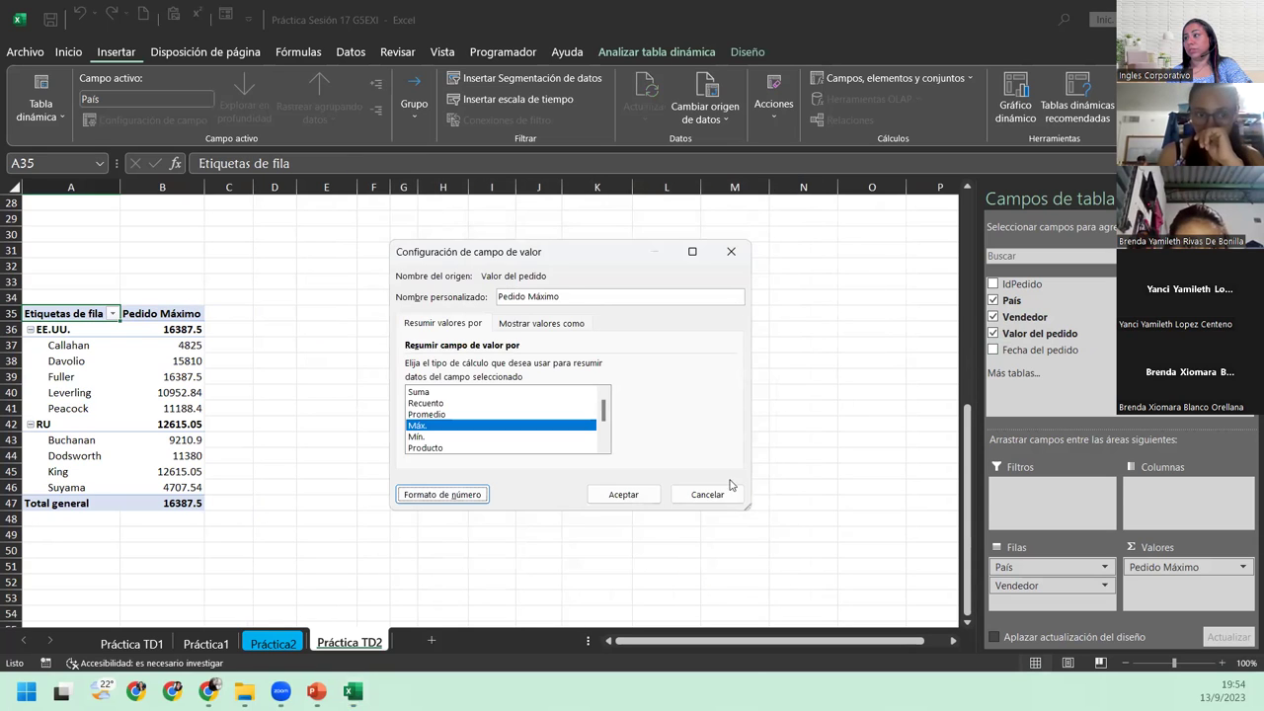
pyautogui.click(619, 500)
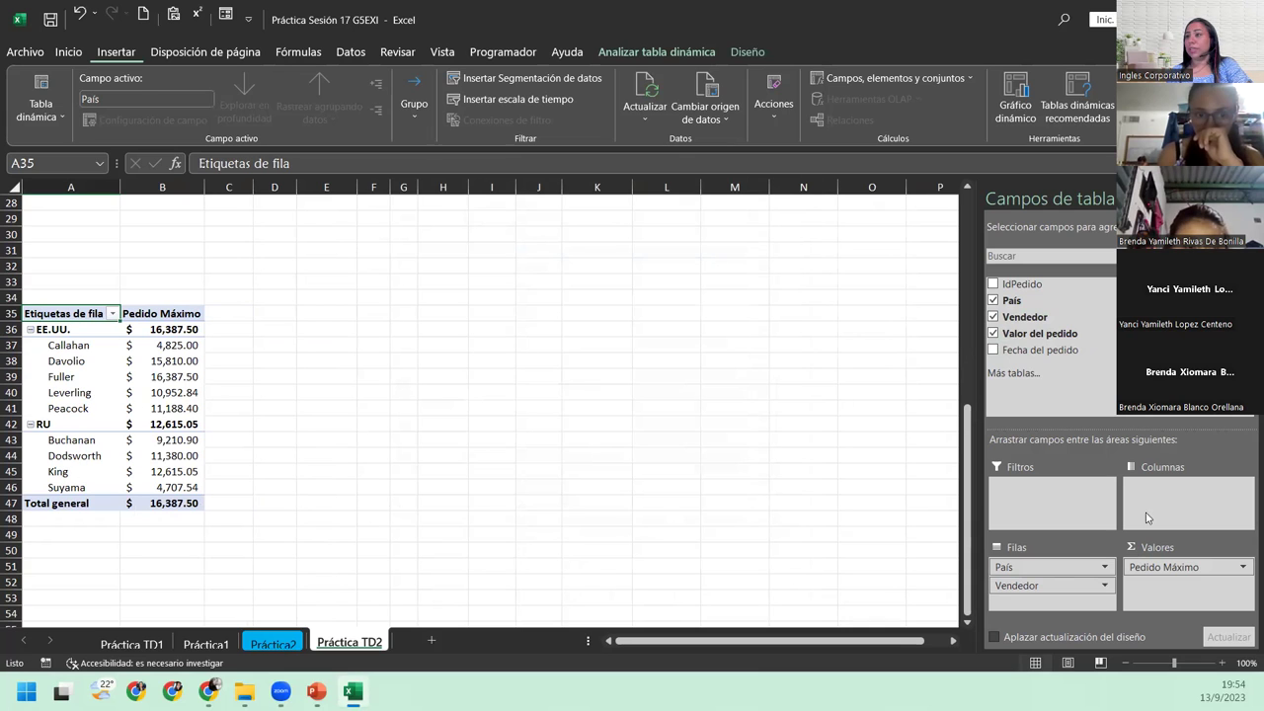
# - Add Valor del pedido again as a minimum named 'Pedido Mínimo'
pyautogui.moveTo(1044, 337); pyautogui.dragTo(1220, 590)
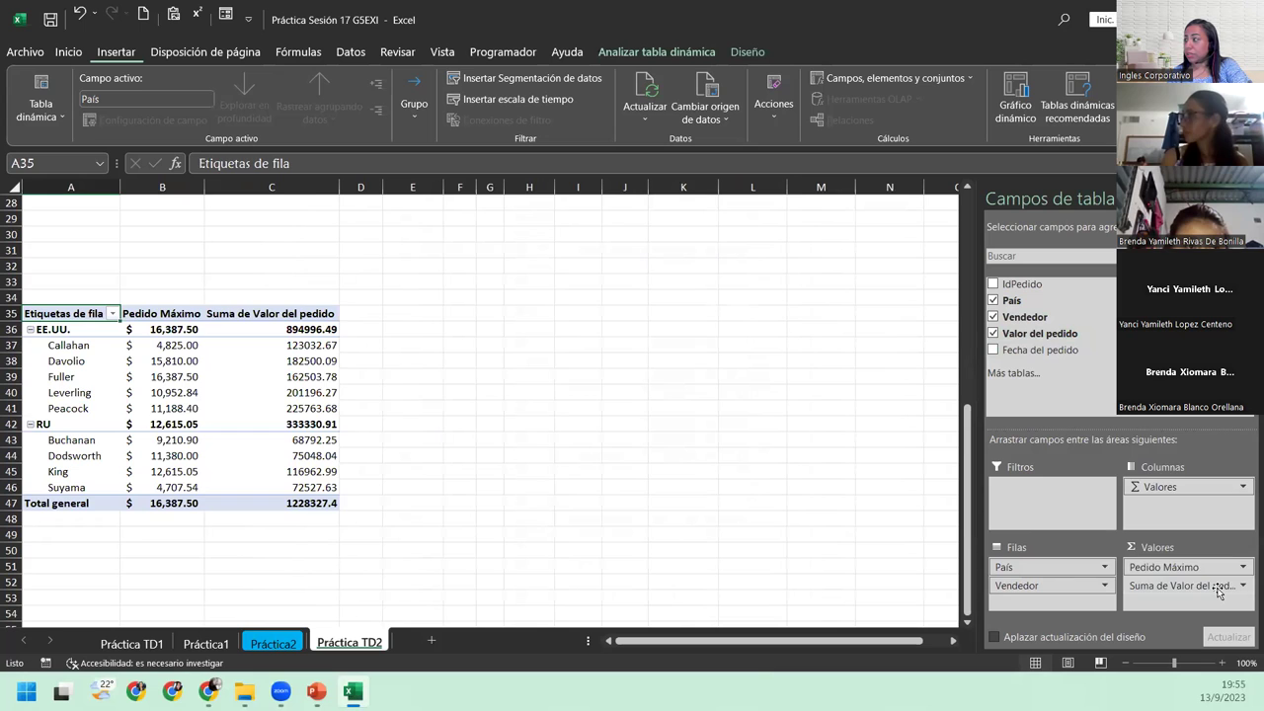
pyautogui.click(1219, 590)
pyautogui.click(1175, 570)
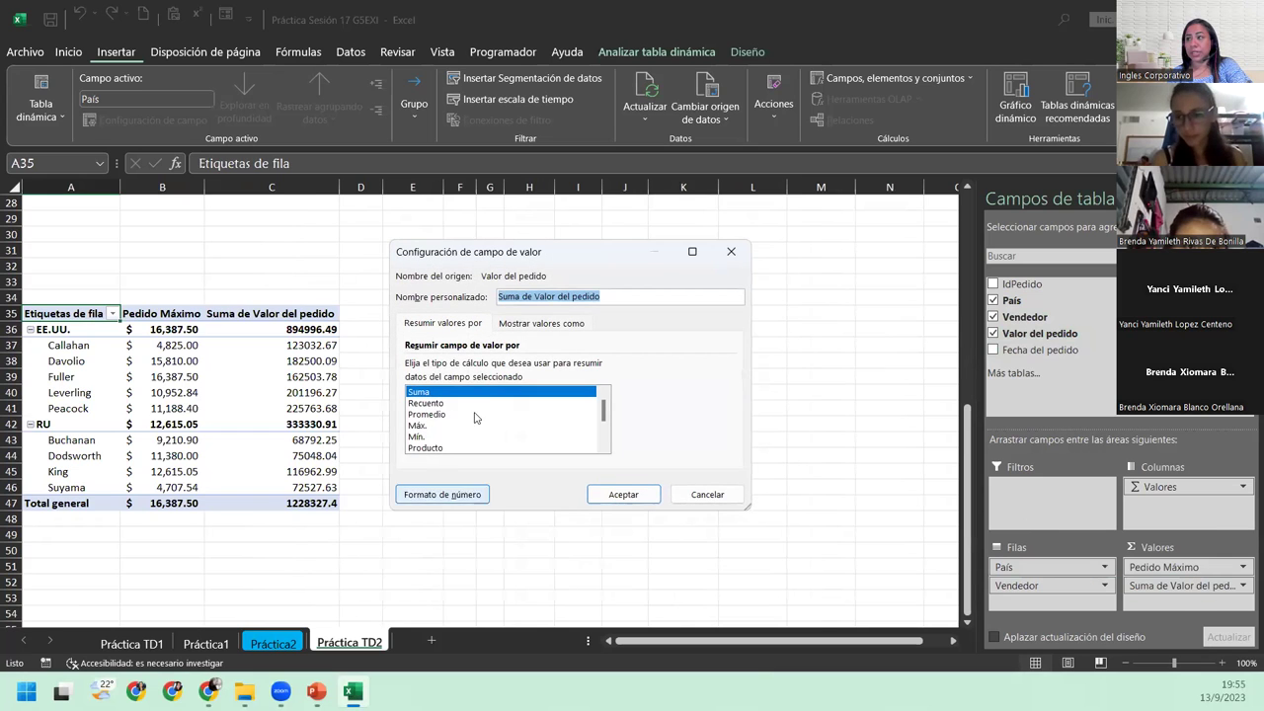
pyautogui.click(417, 436)
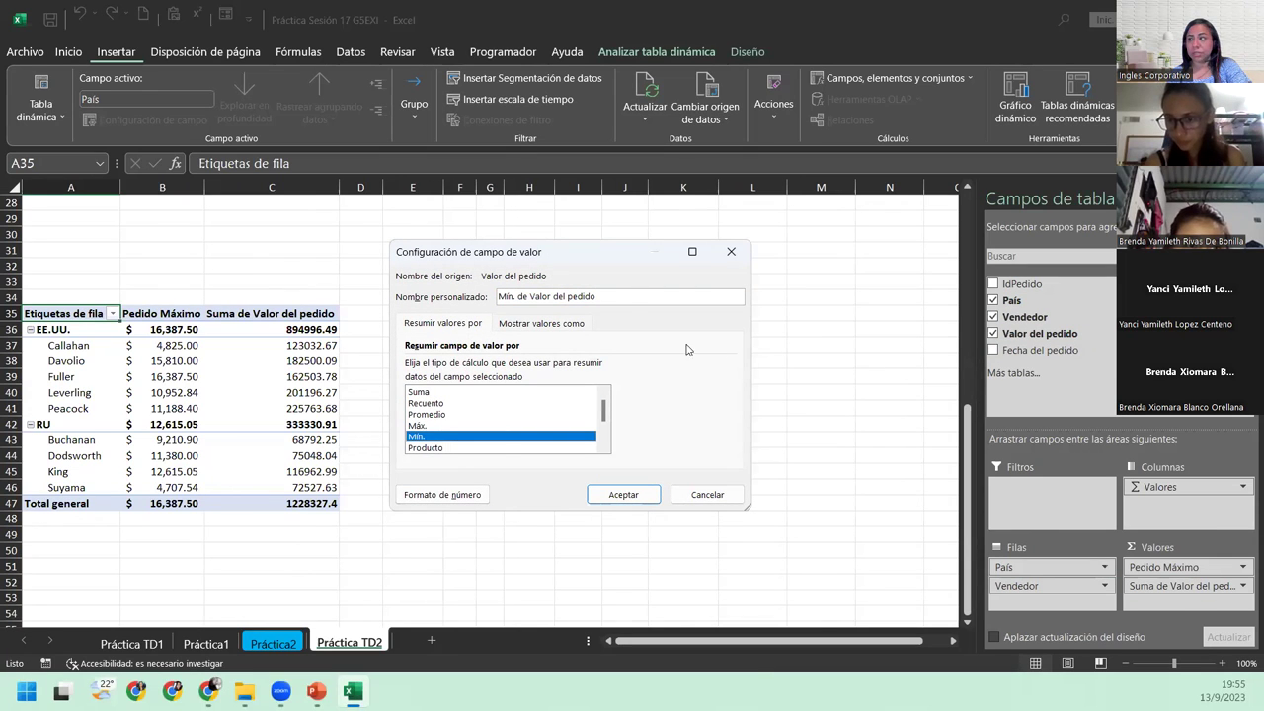
pyautogui.moveTo(599, 296); pyautogui.dragTo(254, 309)
pyautogui.write('Pedido minimo')
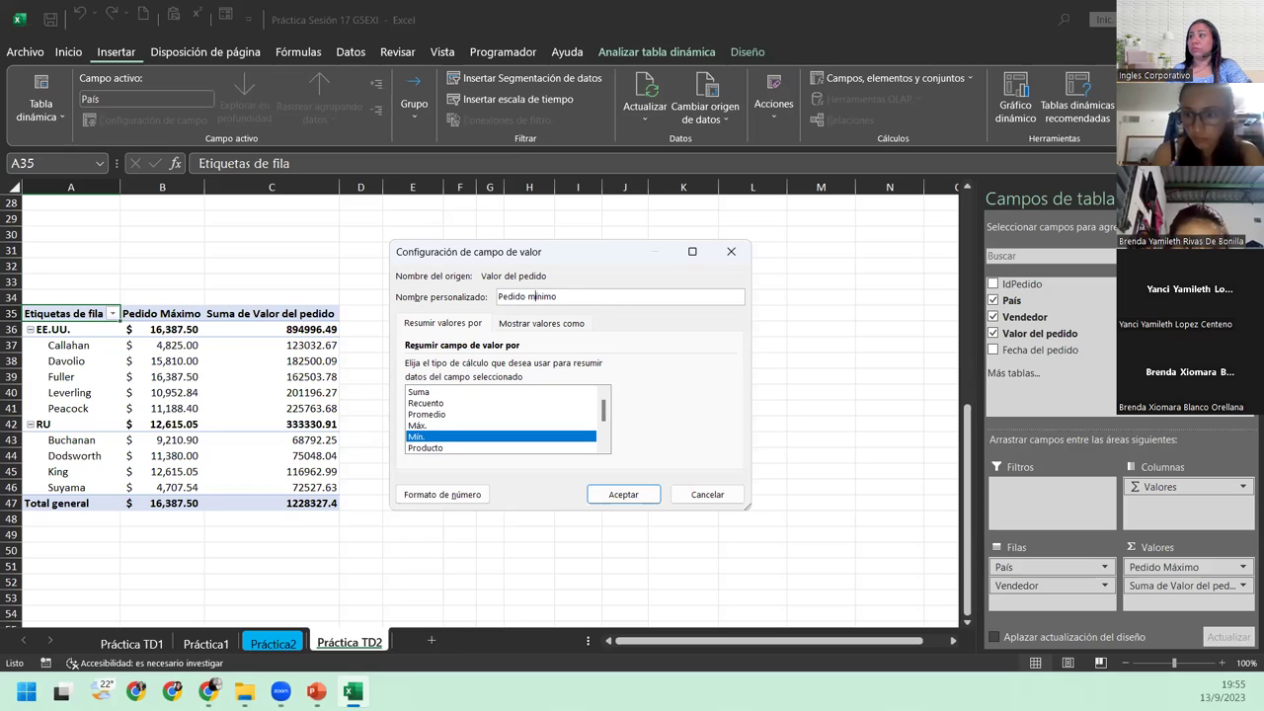
pyautogui.press('Delete')
pyautogui.write('í')
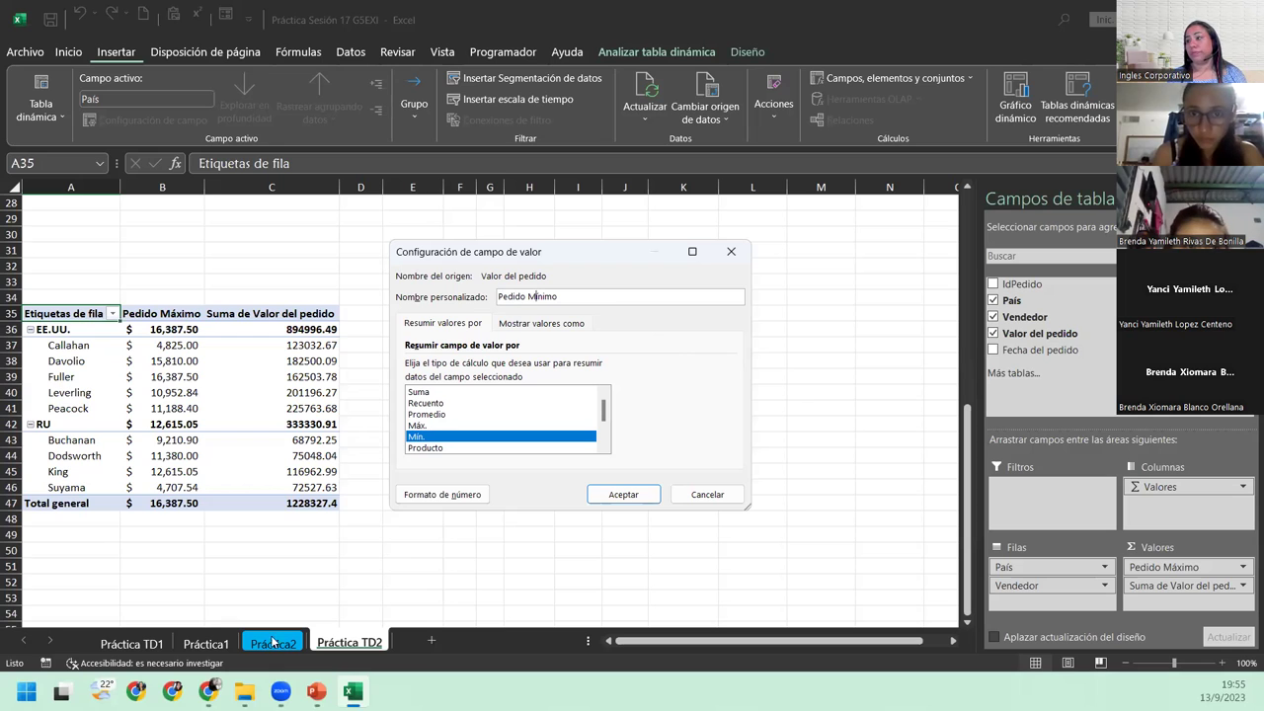
# - Format Pedido Mínimo as $ accounting, then go to the Práctica2 sheet
pyautogui.click(441, 493)
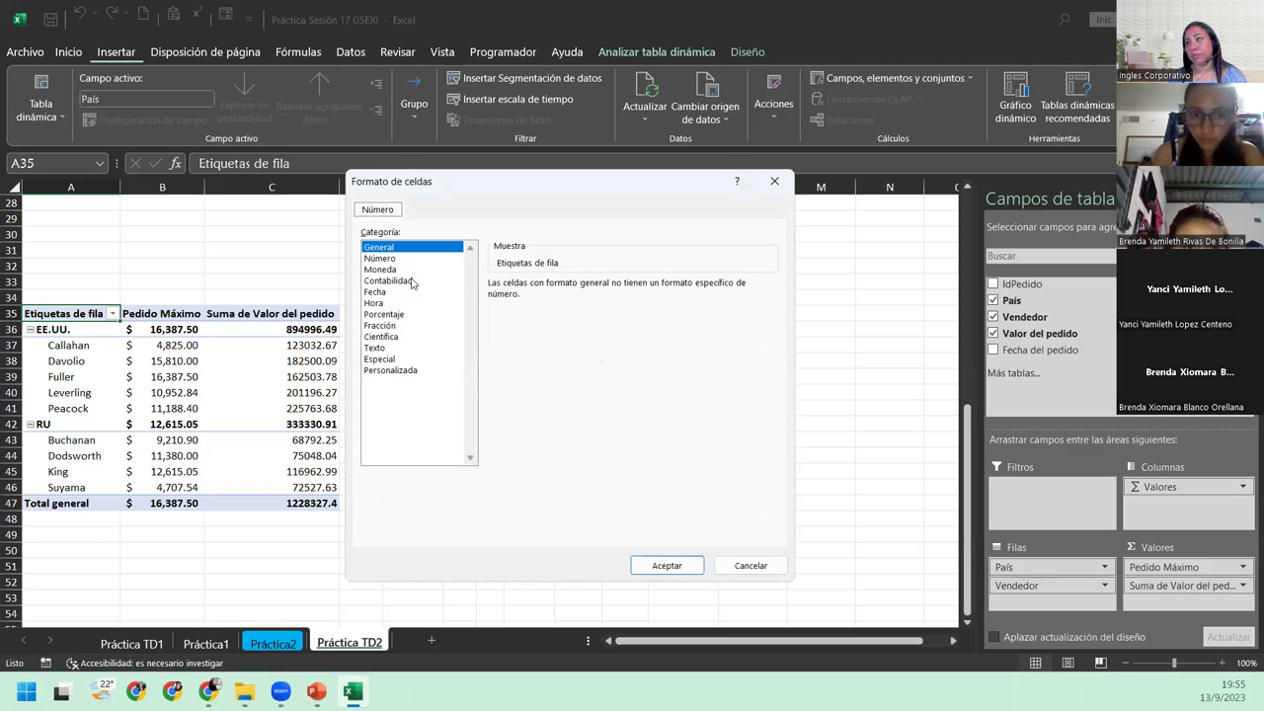
pyautogui.click(412, 281)
pyautogui.click(771, 306)
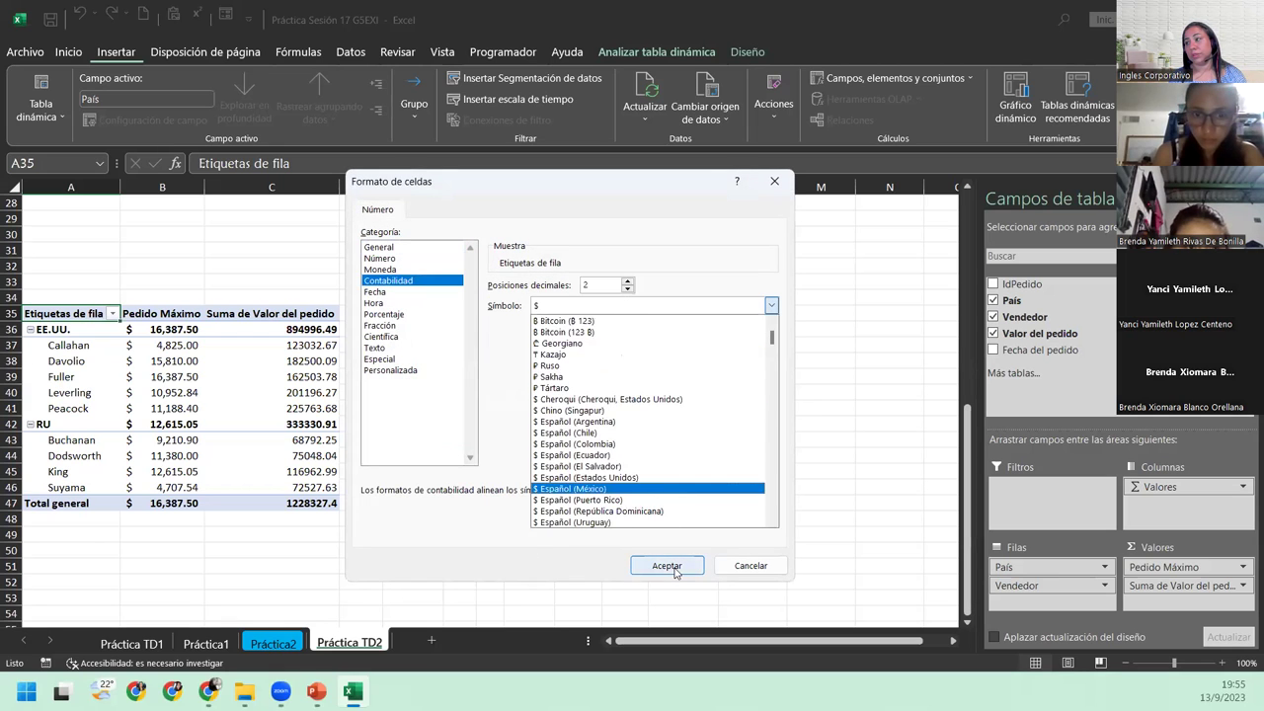
pyautogui.click(597, 465)
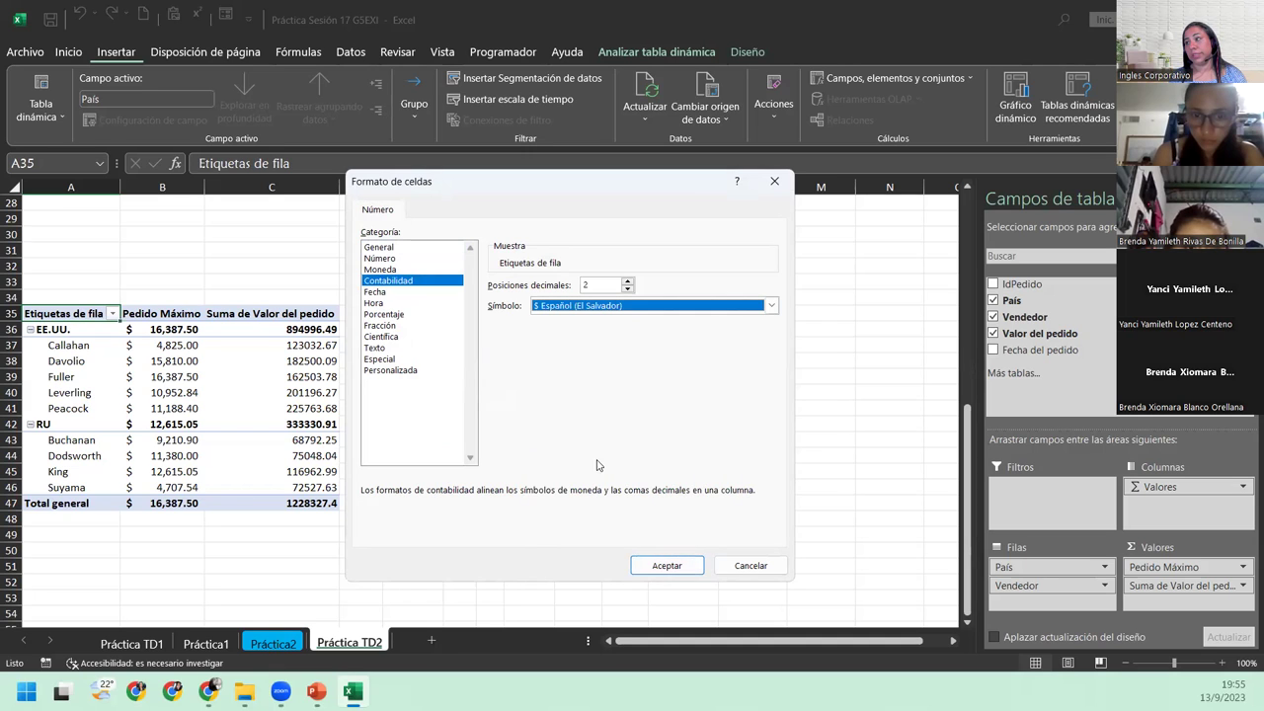
pyautogui.click(637, 566)
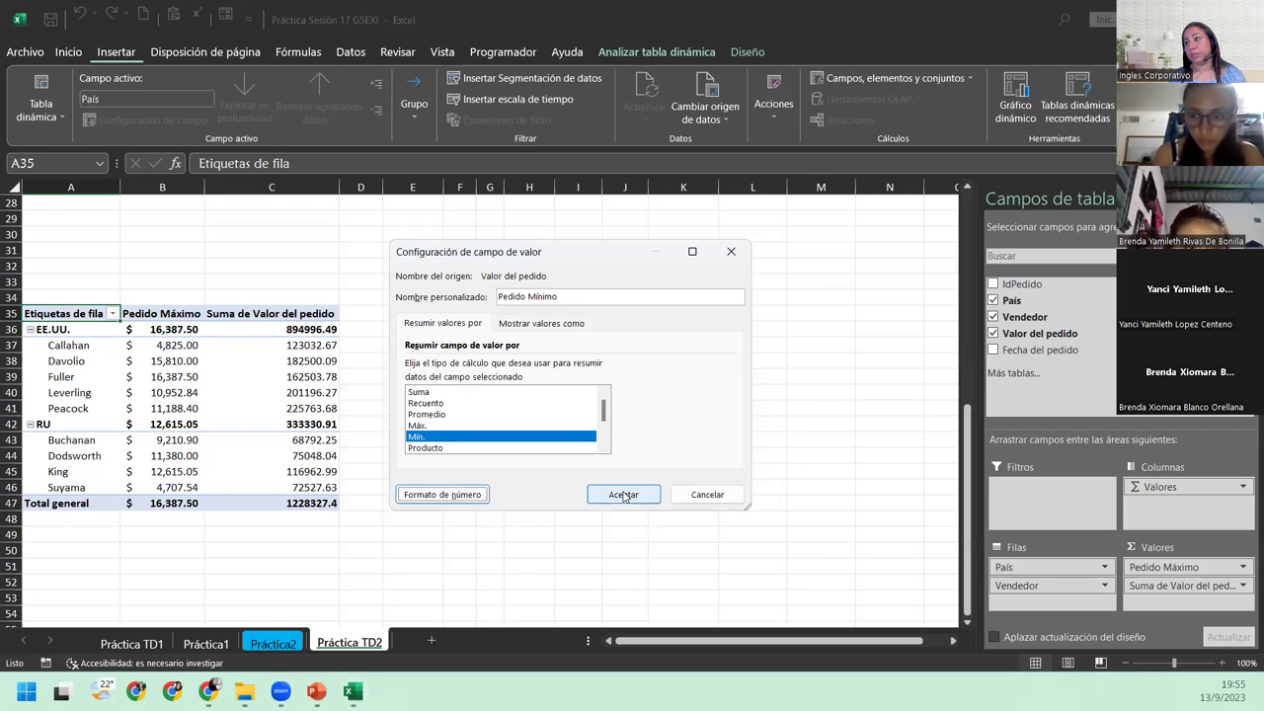
pyautogui.click(623, 495)
pyautogui.click(308, 524)
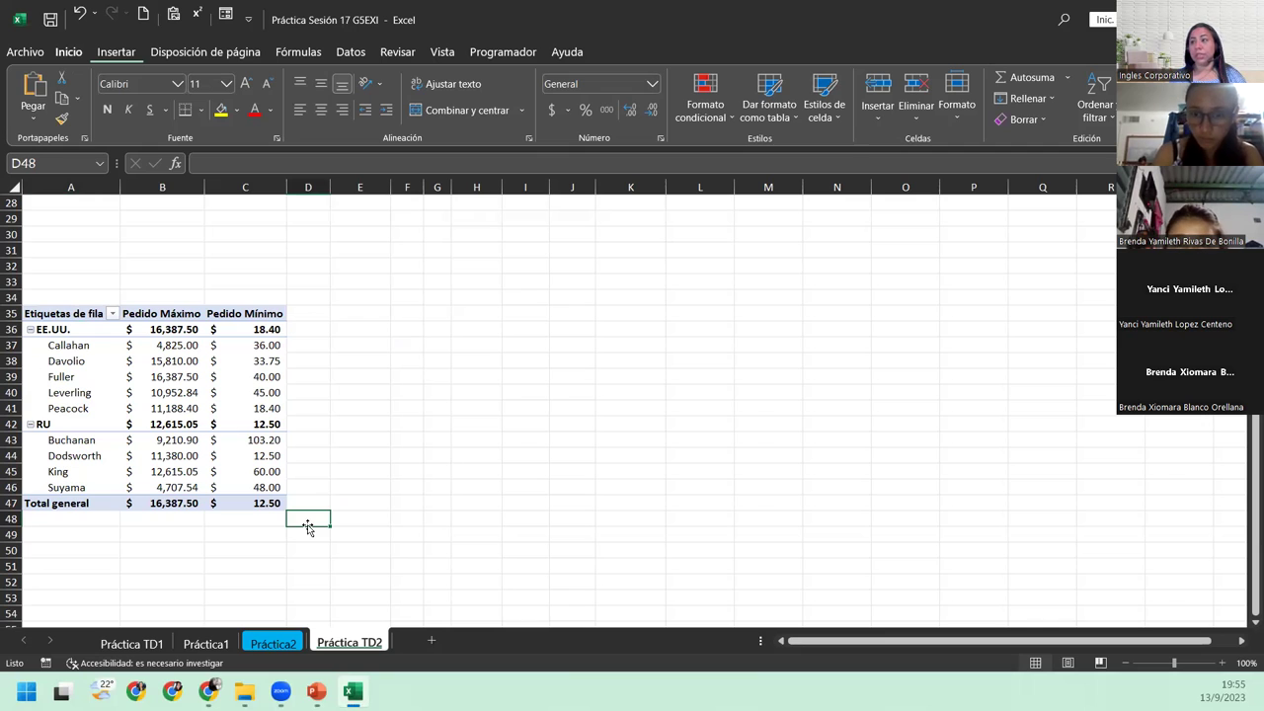
pyautogui.click(252, 473)
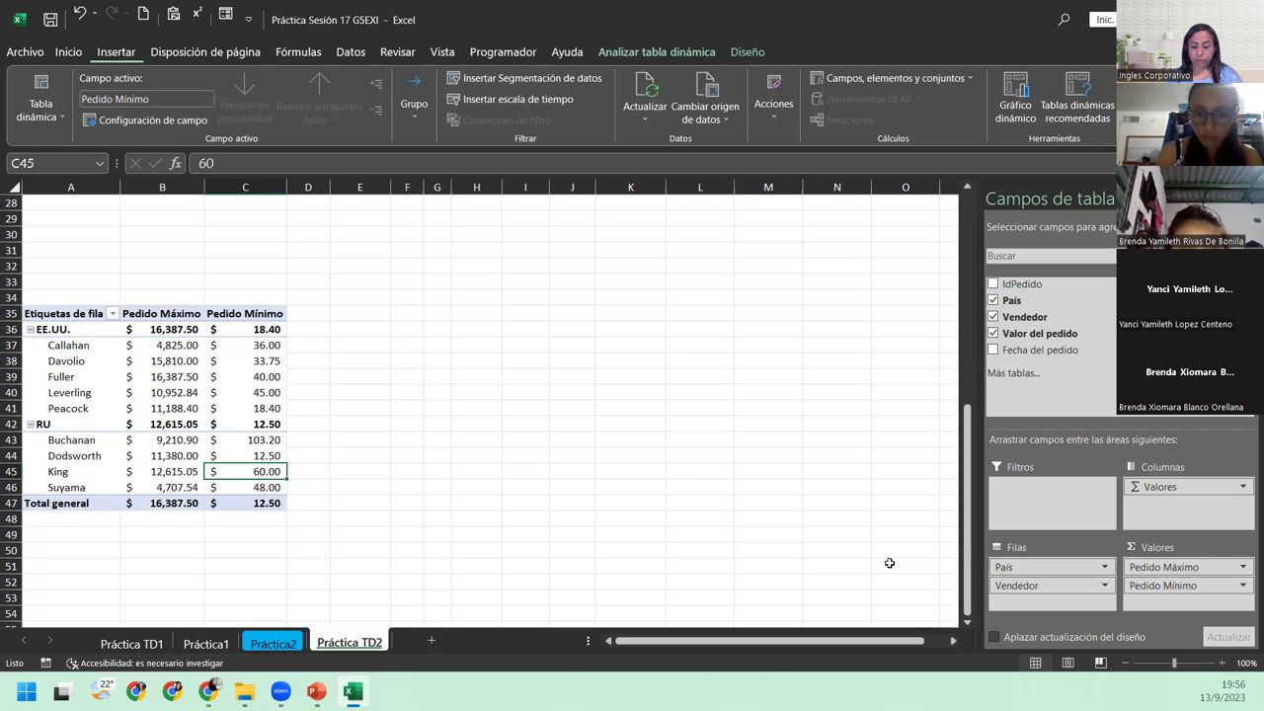
pyautogui.click(273, 643)
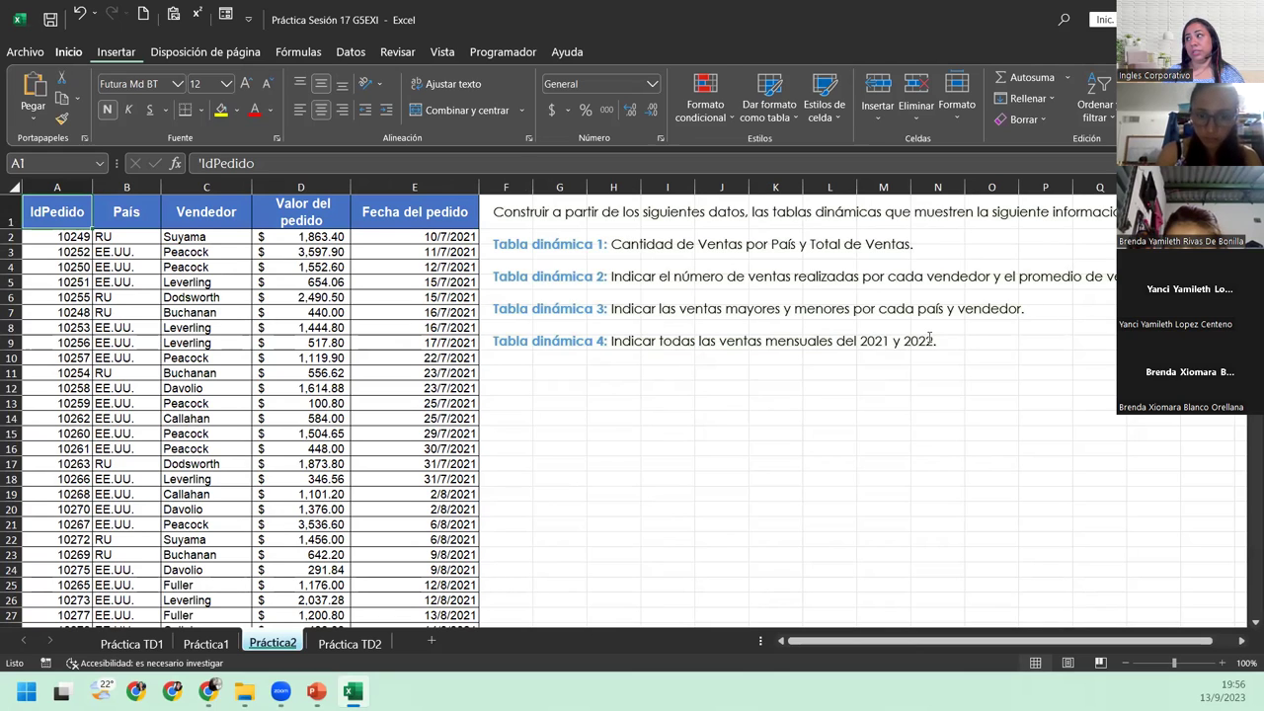
# - Insert a pivot table from the order data, placed at 'Práctica TD2'!A55
pyautogui.click(269, 306)
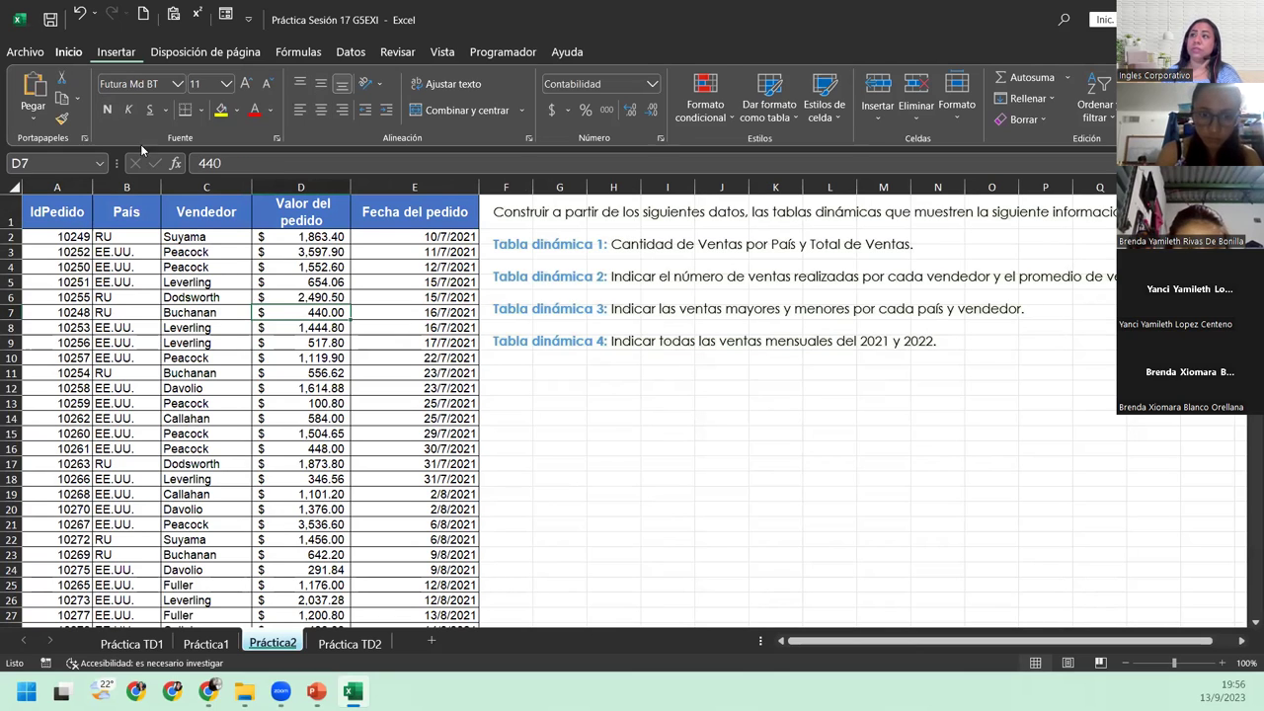
pyautogui.click(127, 53)
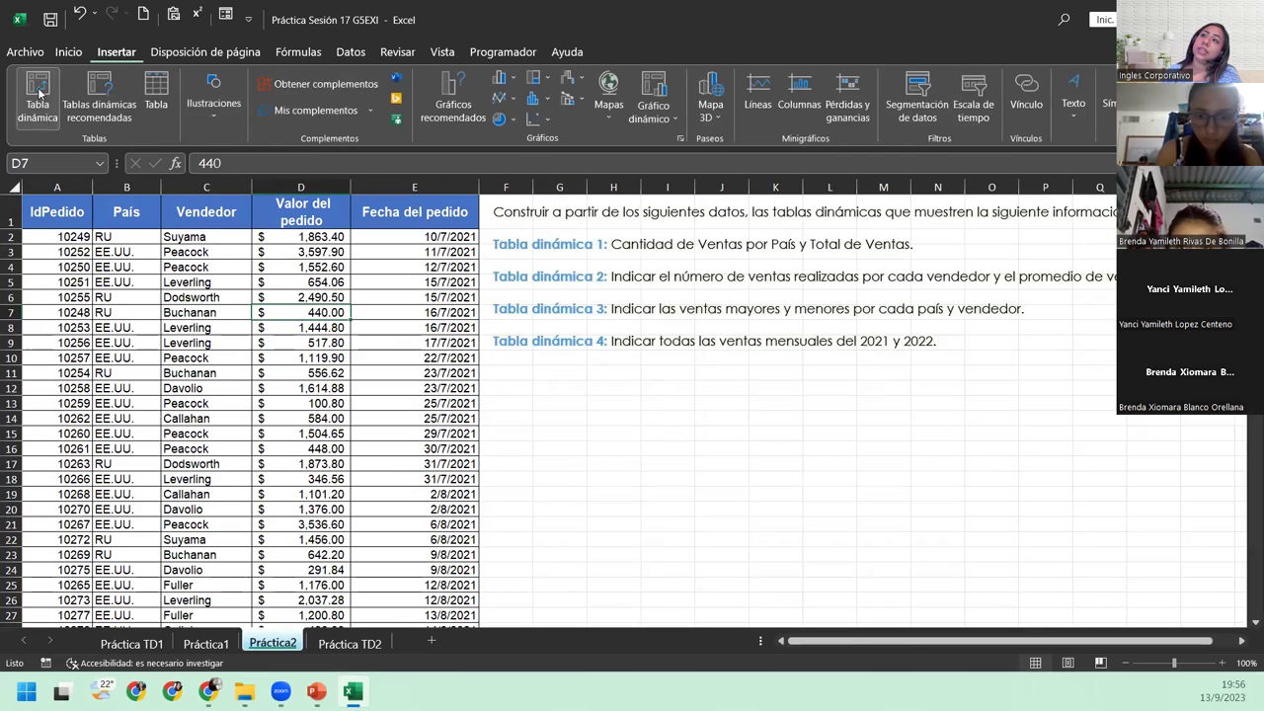
pyautogui.click(38, 94)
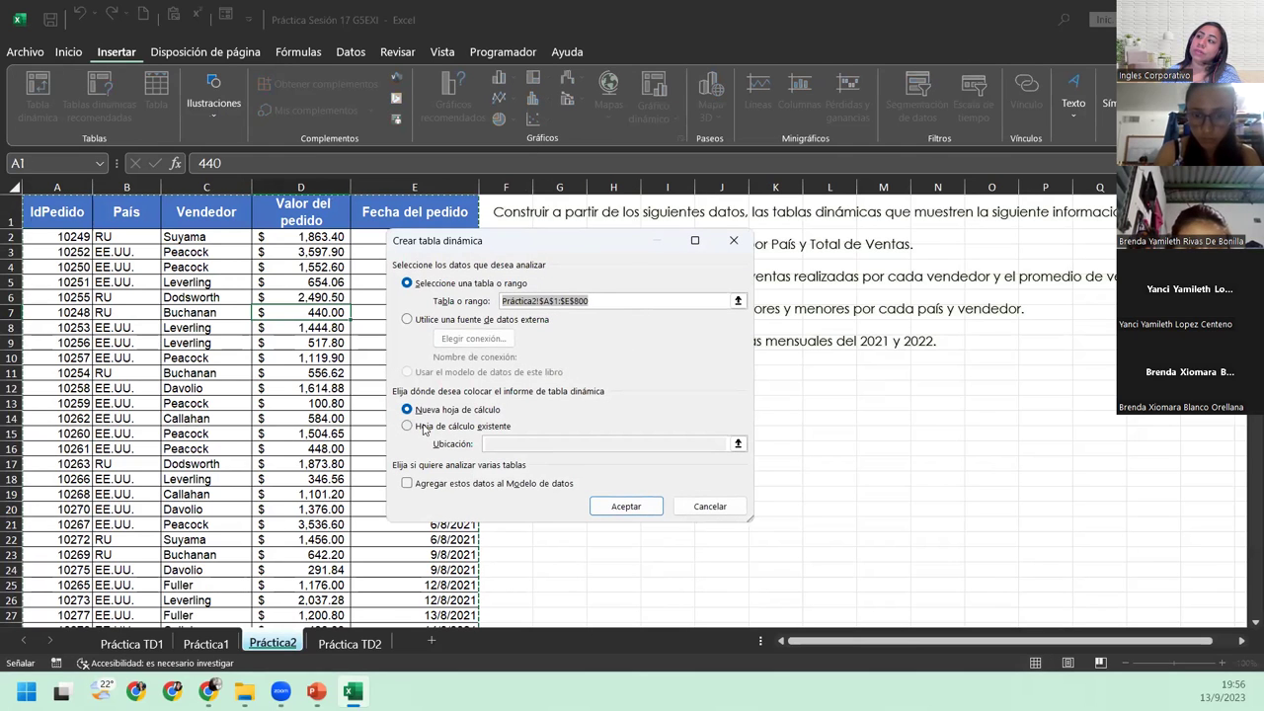
pyautogui.click(529, 428)
pyautogui.click(534, 444)
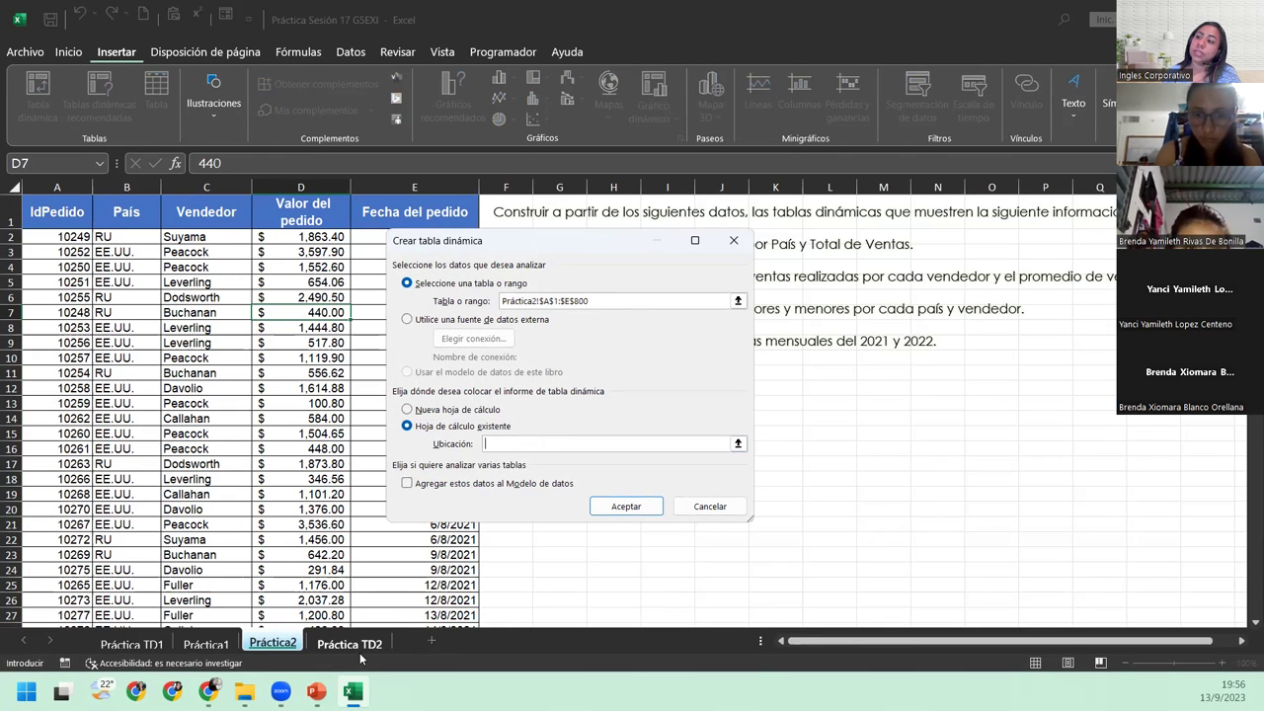
pyautogui.click(350, 643)
pyautogui.scroll(-3, 95, 612)
pyautogui.click(27, 483)
pyautogui.click(626, 505)
pyautogui.scroll(-4, 268, 536)
pyautogui.scroll(-1, 268, 536)
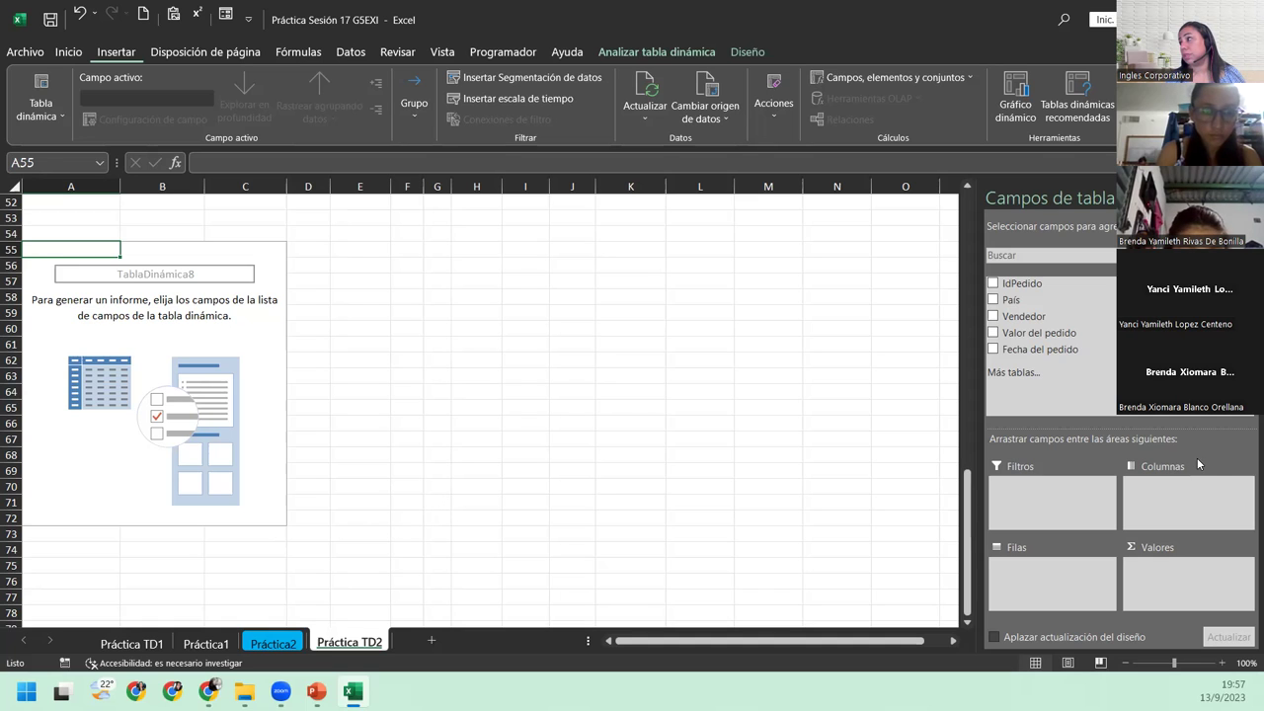
# - Add Fecha del pedido to rows and sum Valor del pedido for 2021, 2022 and 2023
pyautogui.moveTo(1070, 358); pyautogui.dragTo(1042, 569)
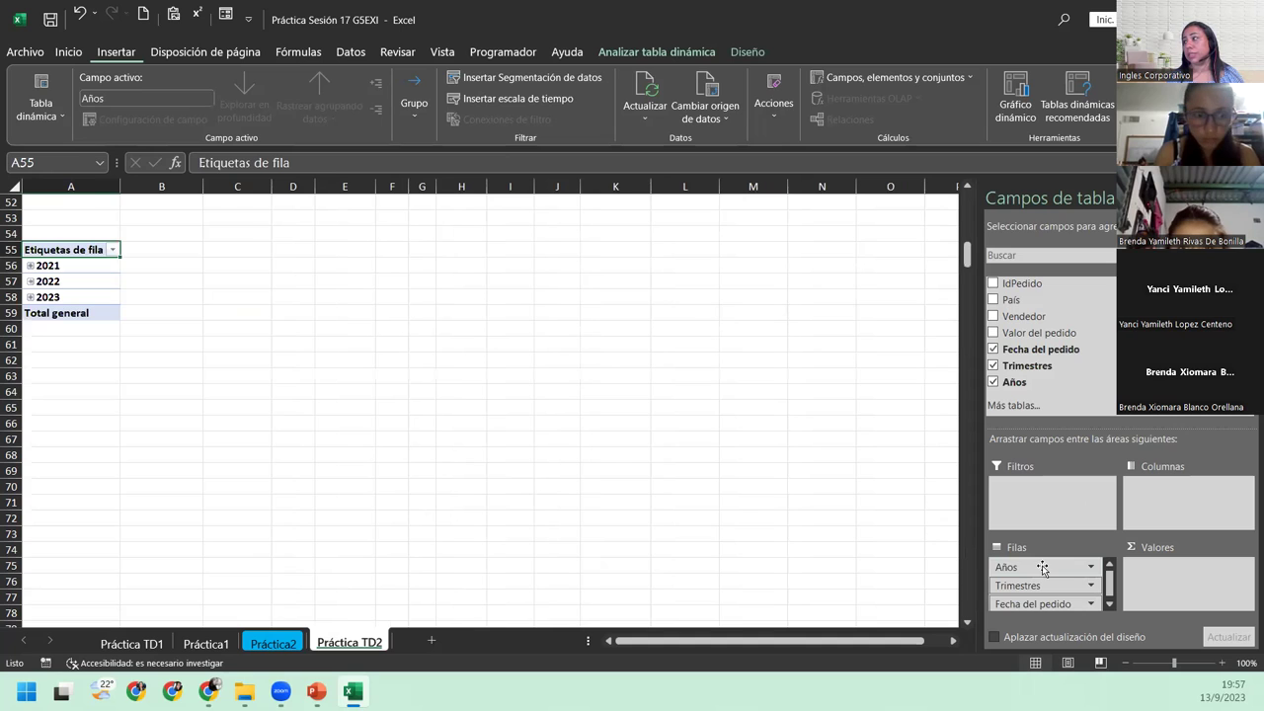
pyautogui.moveTo(1047, 333); pyautogui.dragTo(1186, 587)
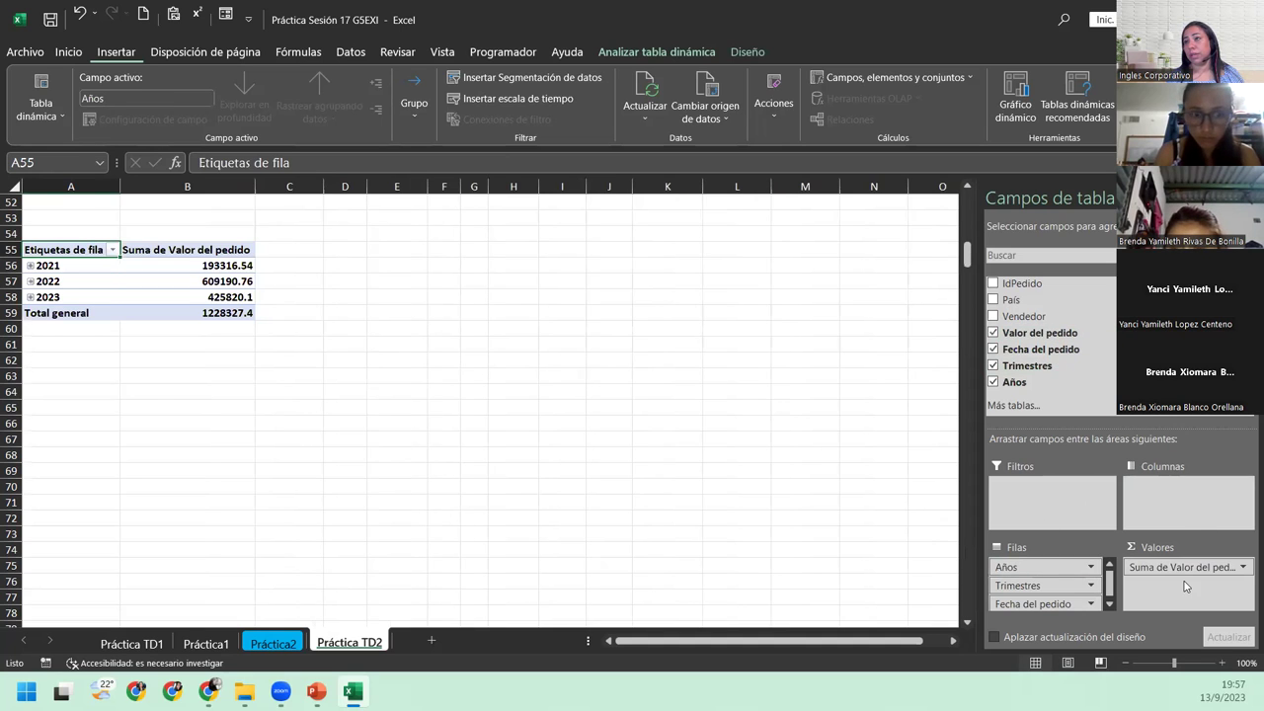
pyautogui.click(277, 644)
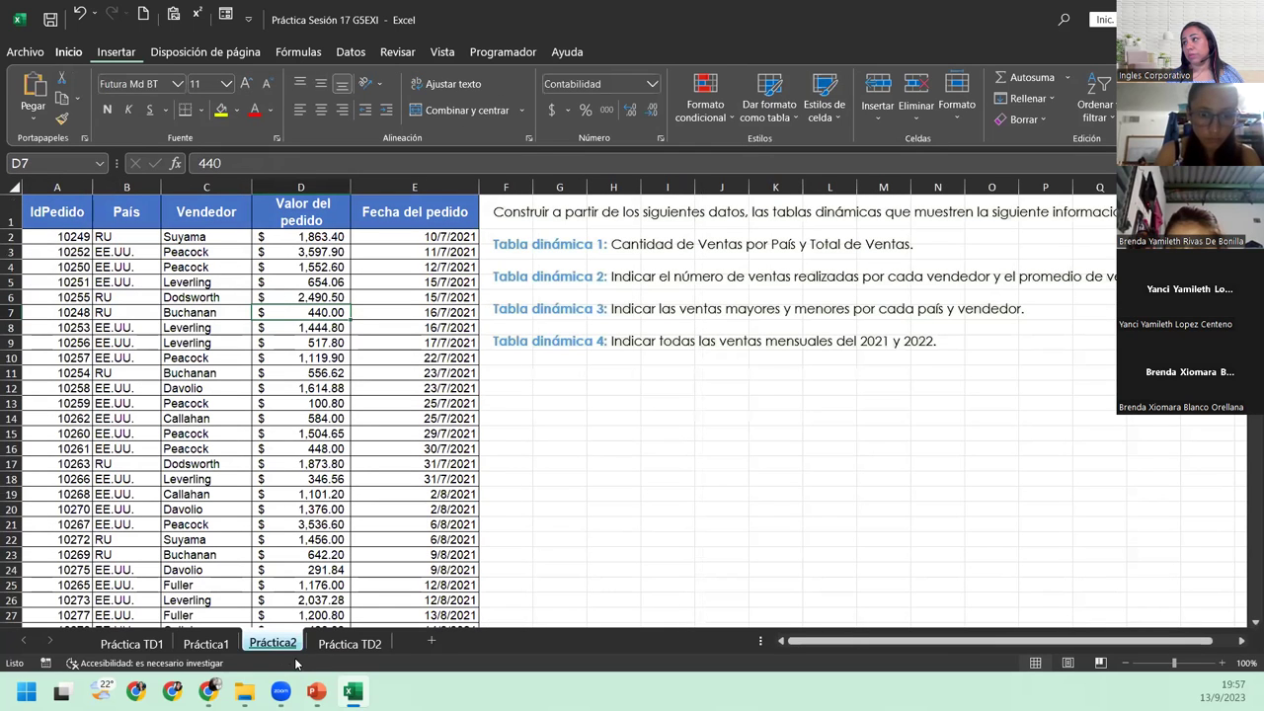
pyautogui.click(345, 644)
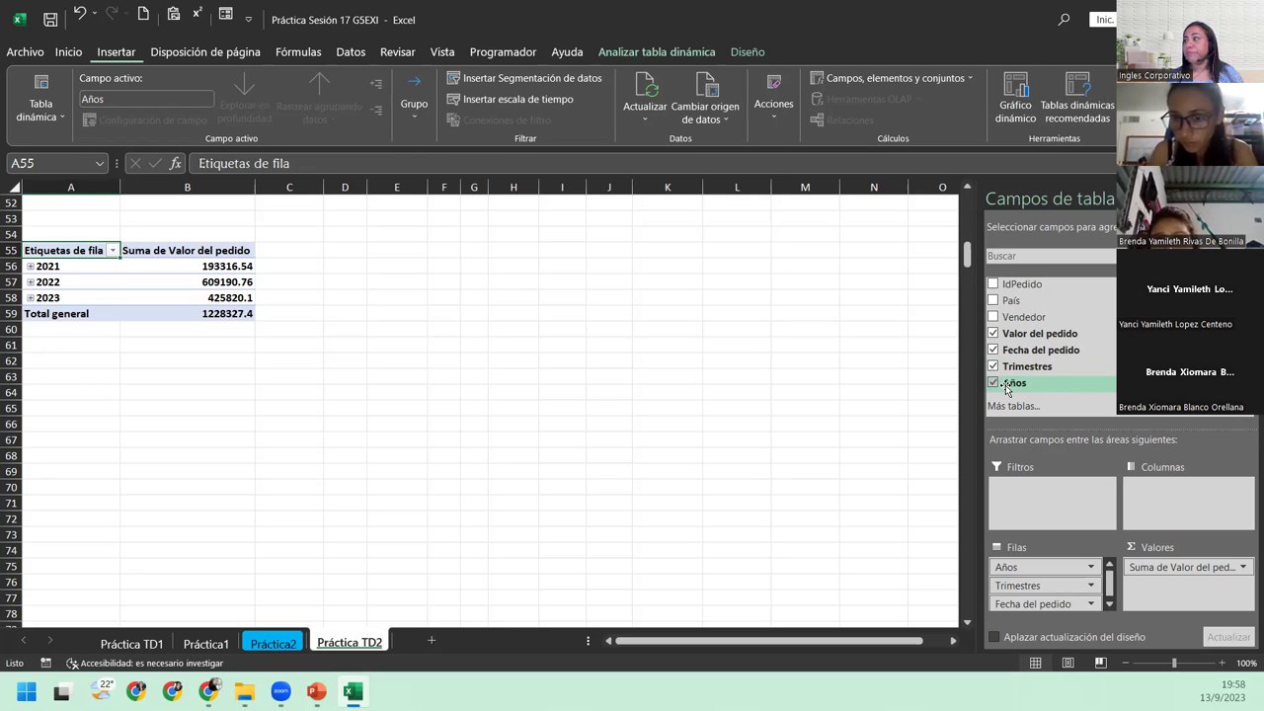
# - Remove Trimestres from the pivot rows and review the 2021, 2022 and 2023 monthly totals
pyautogui.click(993, 367)
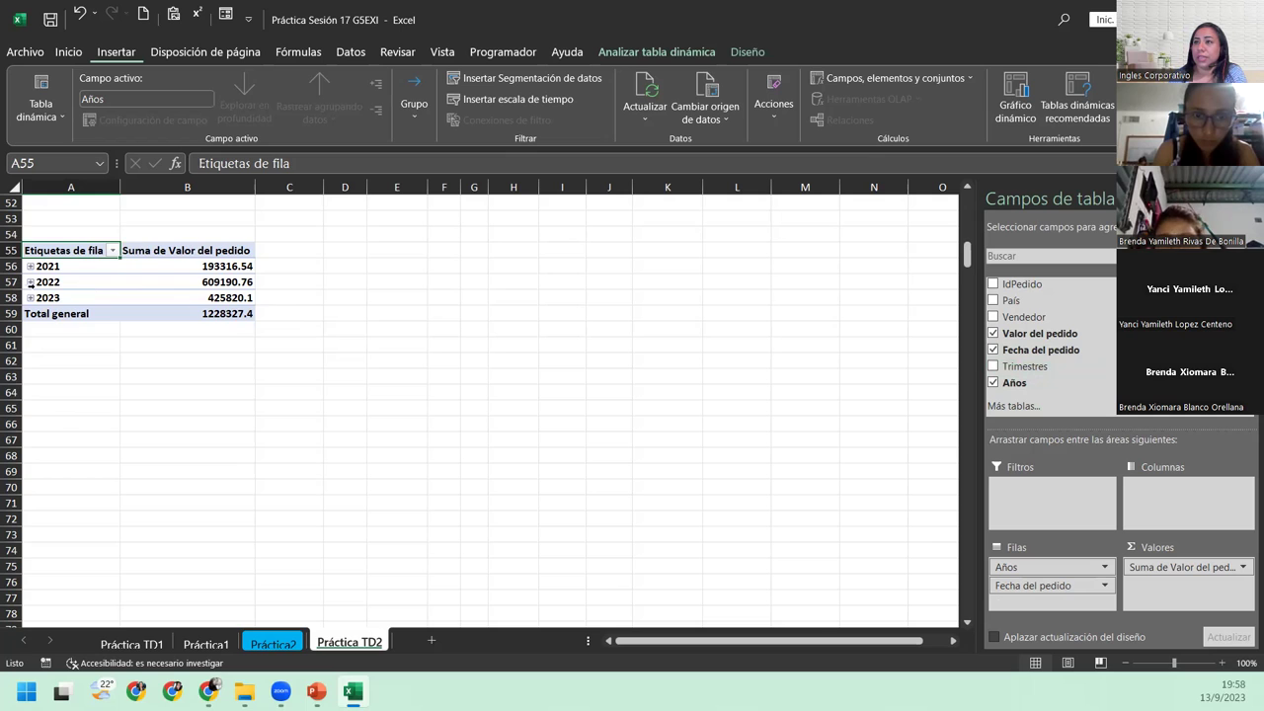
pyautogui.click(31, 282)
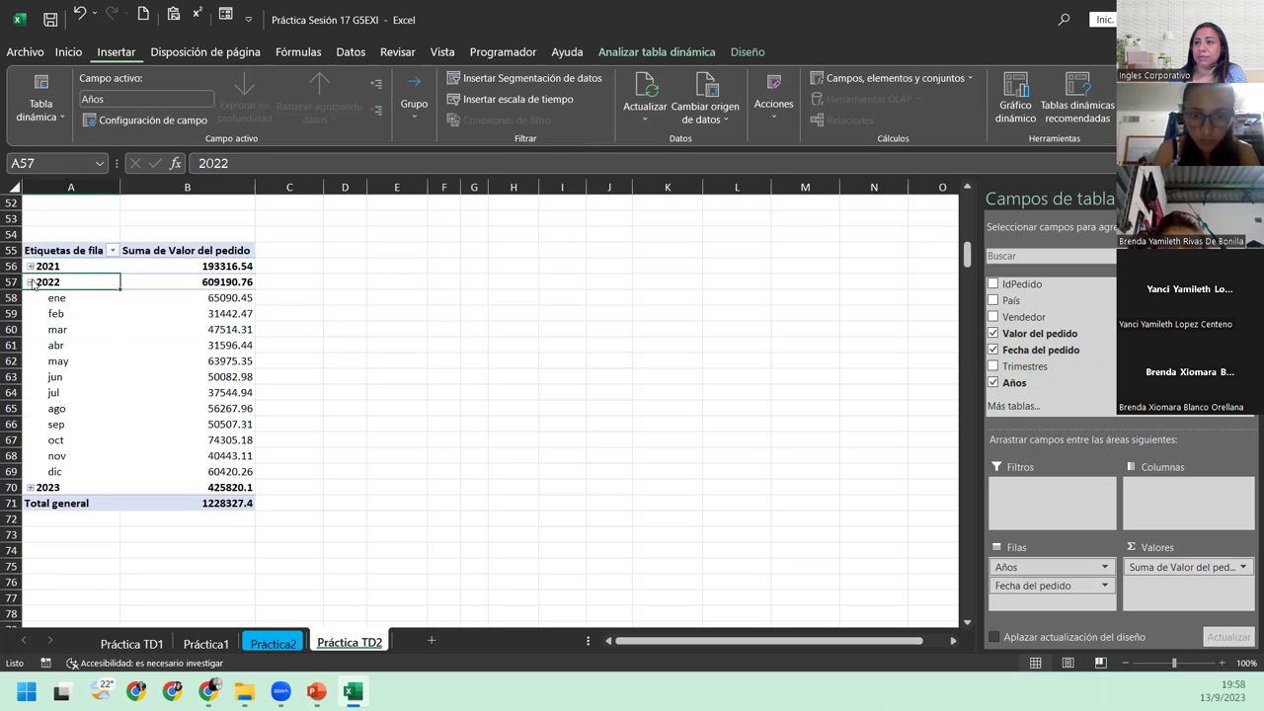
pyautogui.click(31, 267)
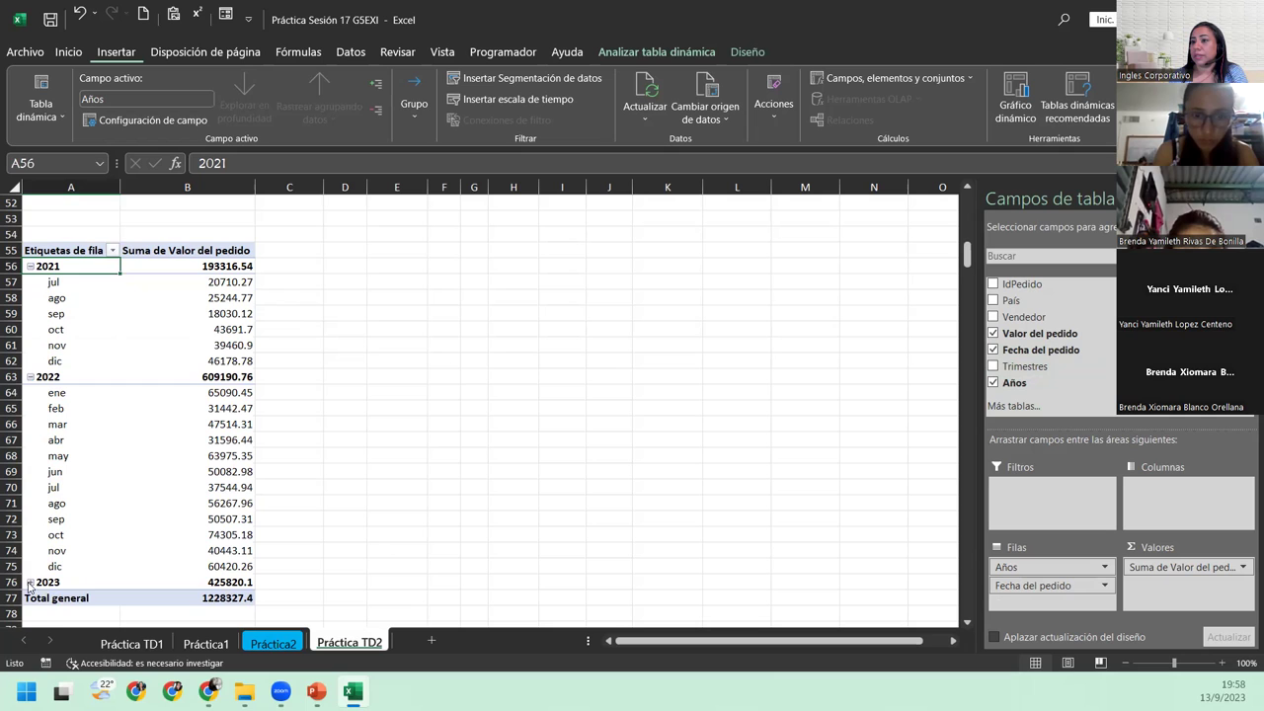
pyautogui.click(31, 583)
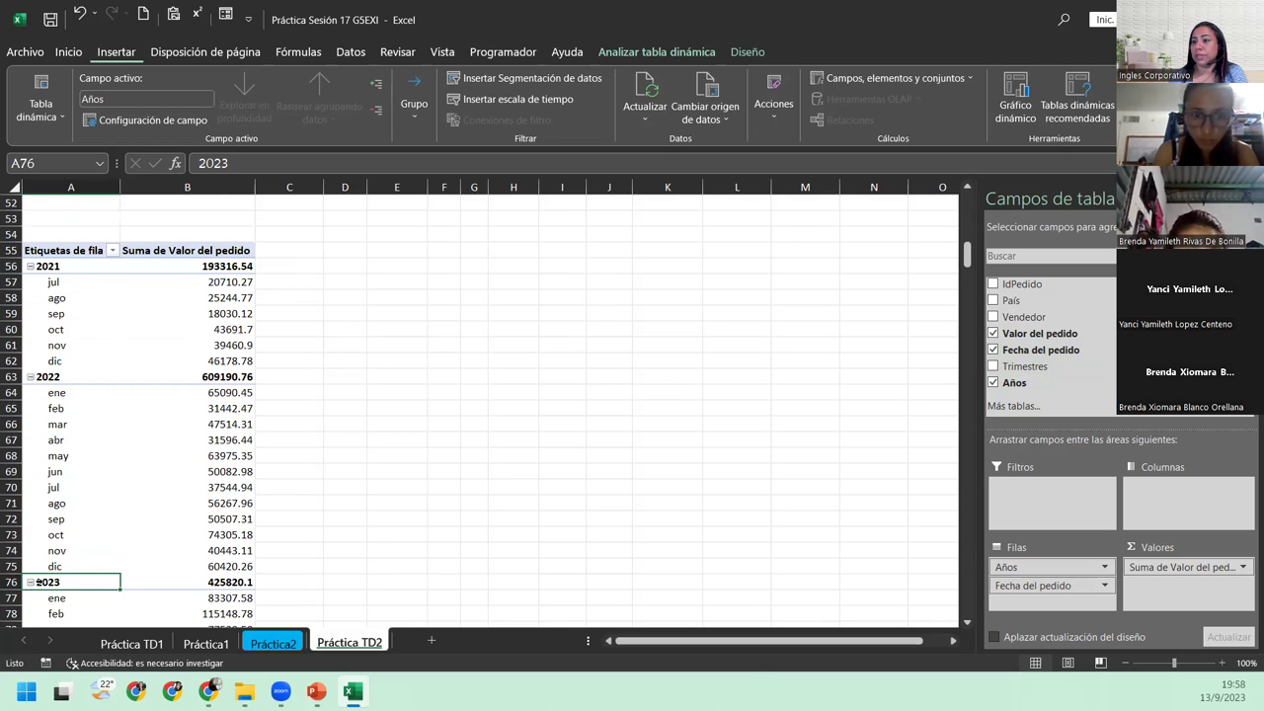
pyautogui.click(31, 582)
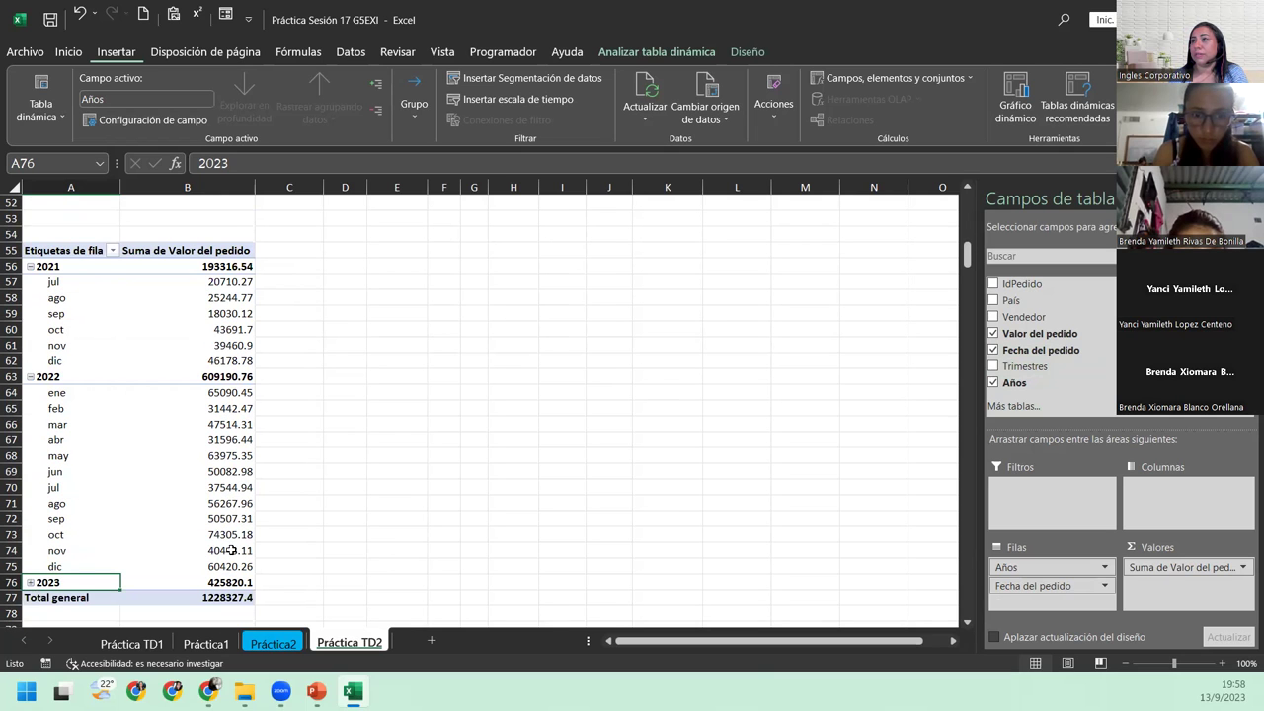
# - Move the Años field from Filas into the Filtros area, leaving it at (Todas)
pyautogui.click(1105, 566)
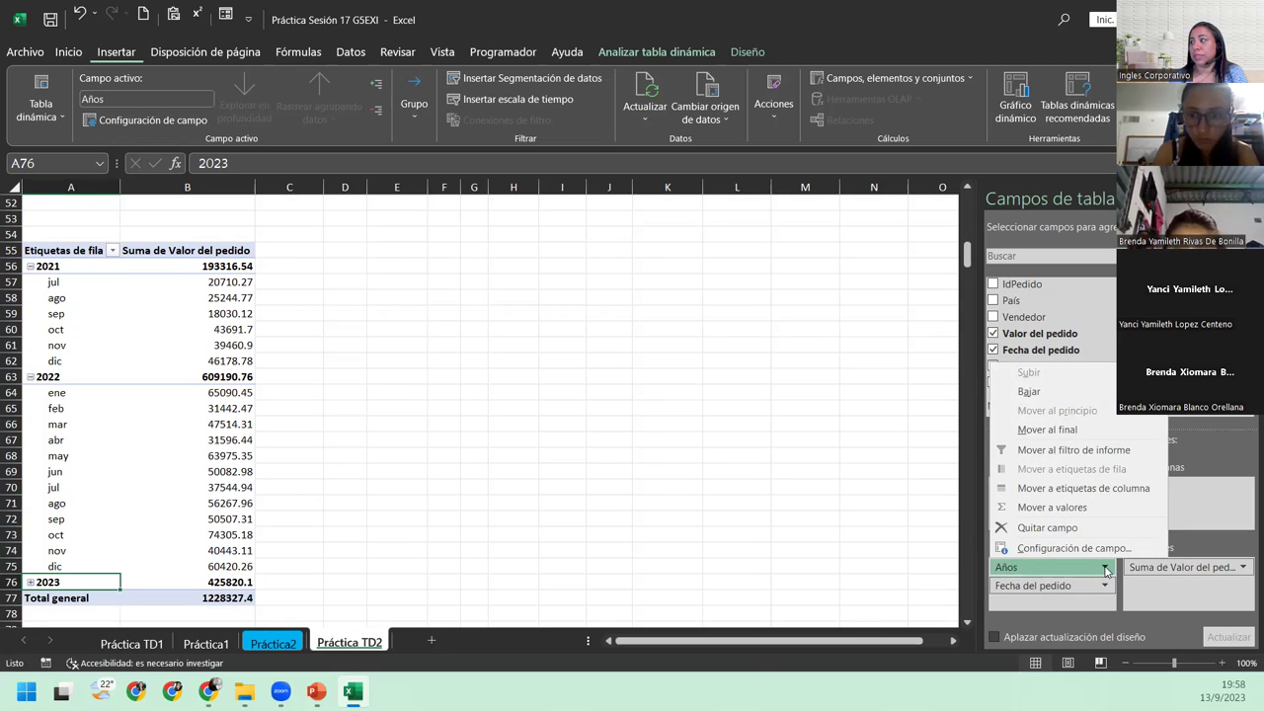
pyautogui.click(1105, 566)
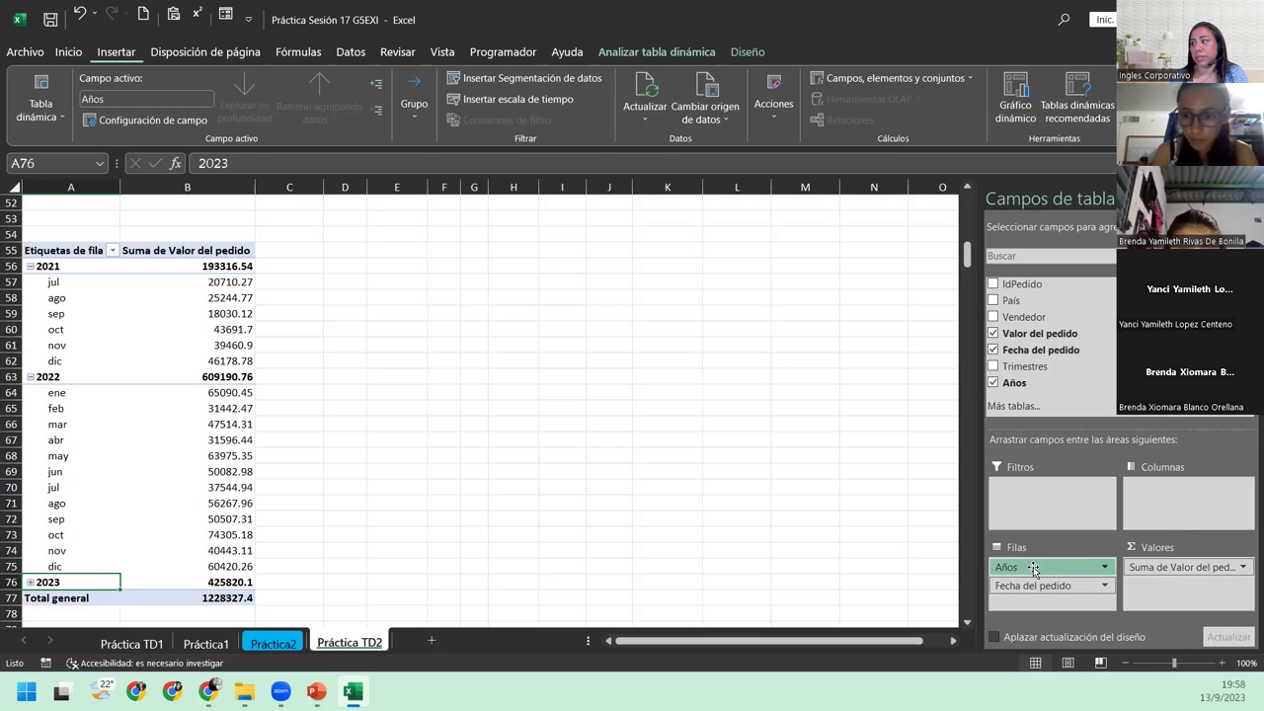
pyautogui.moveTo(1033, 570)
pyautogui.mouseDown()
pyautogui.moveTo(1047, 516)
pyautogui.moveTo(1035, 509)
pyautogui.mouseUp()
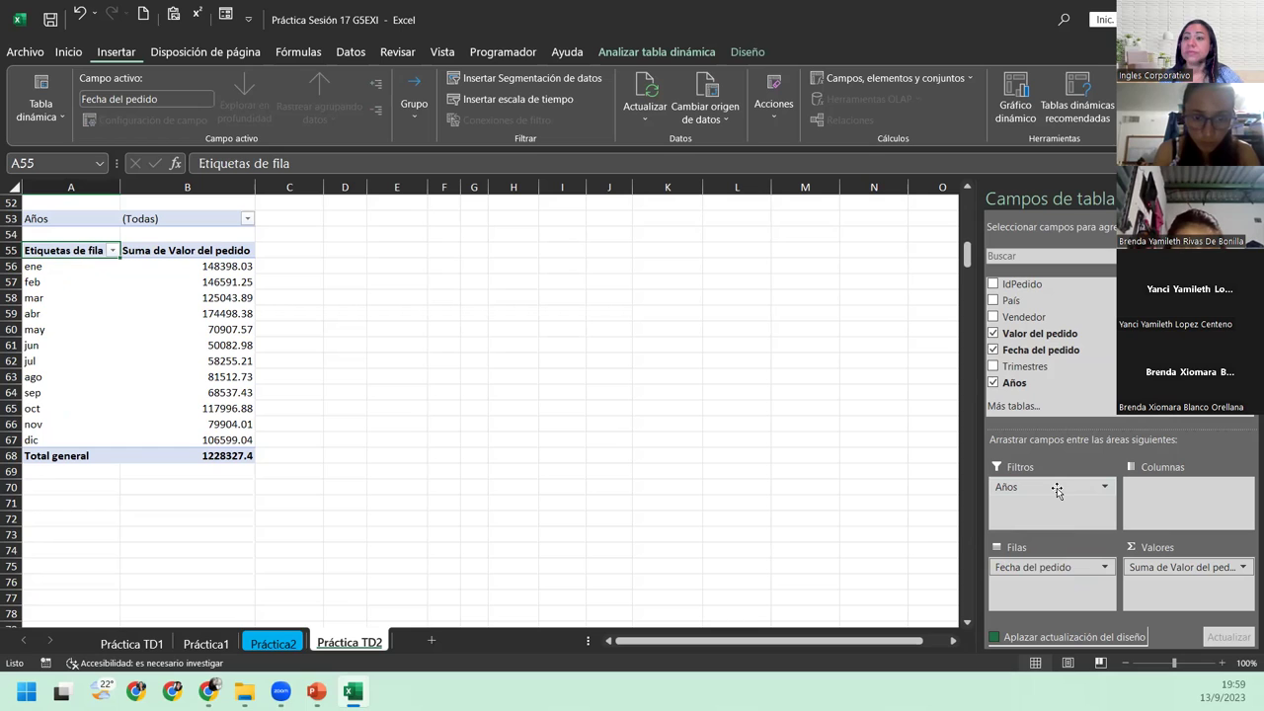
# - Filter the Años report filter to show only 2021 and 2022
pyautogui.click(247, 219)
pyautogui.click(86, 284)
pyautogui.click(65, 401)
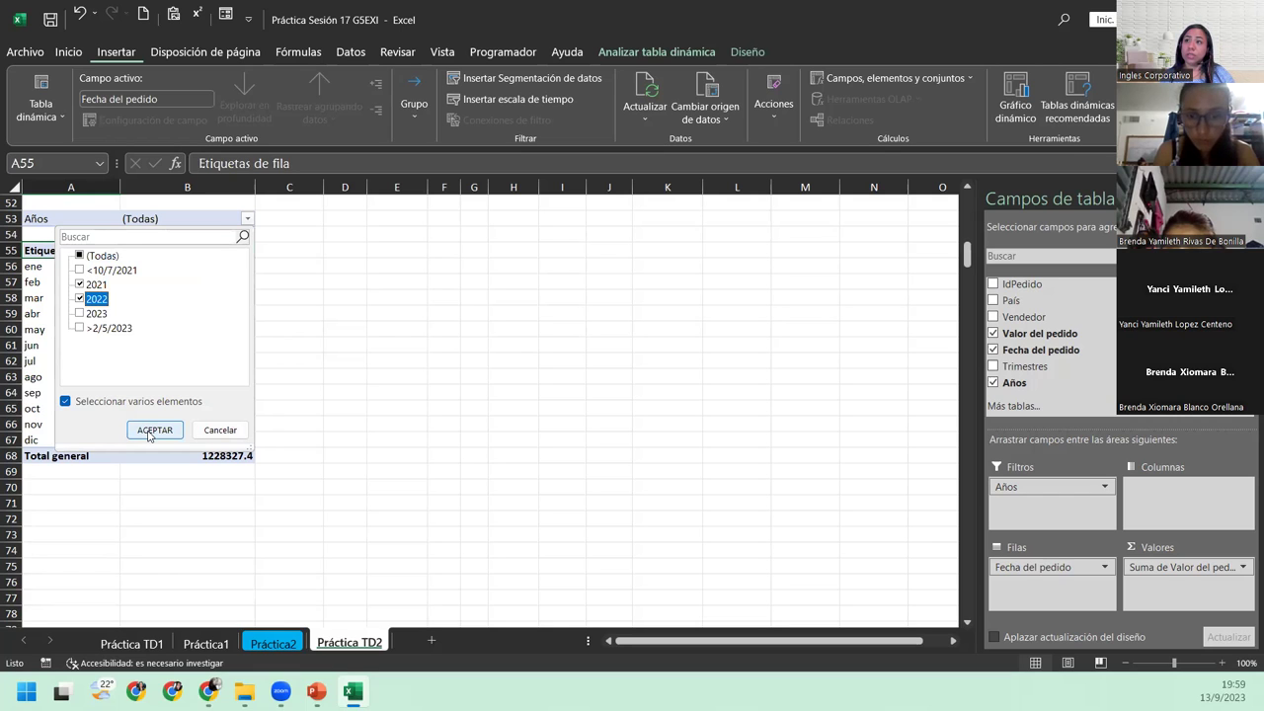
pyautogui.click(154, 431)
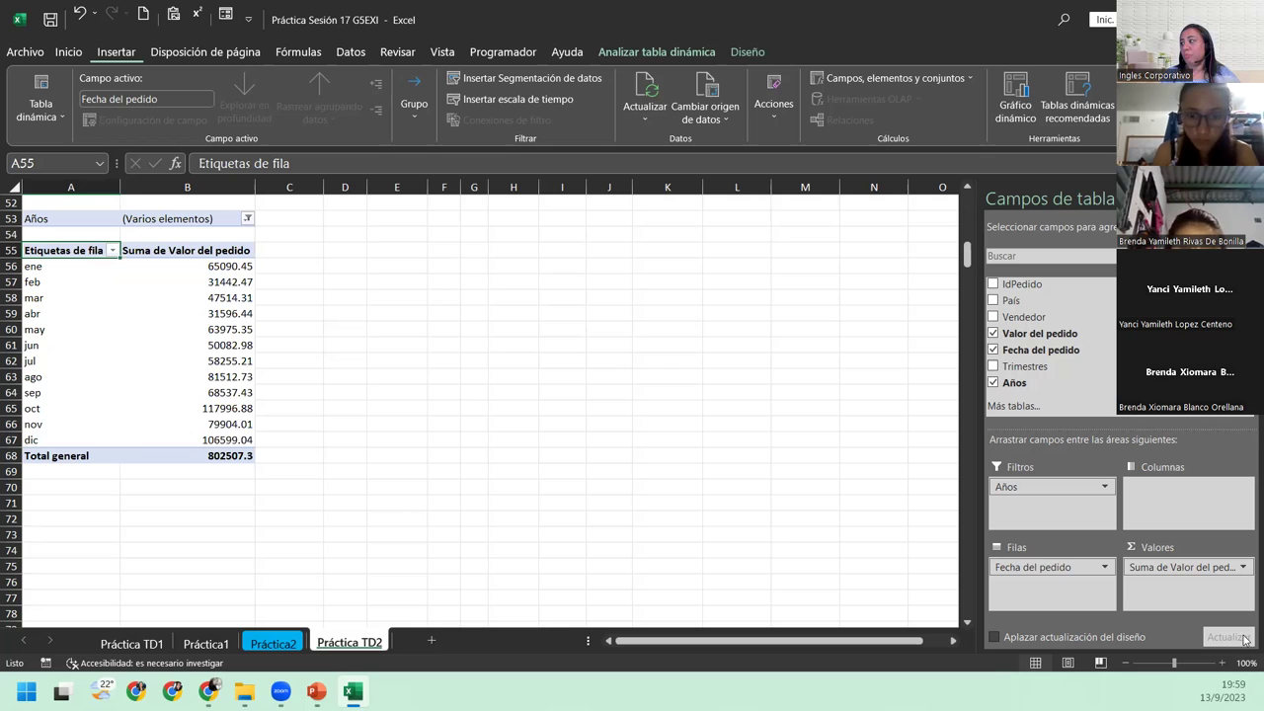
# - Format the summed Valor del pedido as Contabilidad with the $ Español (El Salvador) symbol
pyautogui.click(1242, 567)
pyautogui.click(1165, 548)
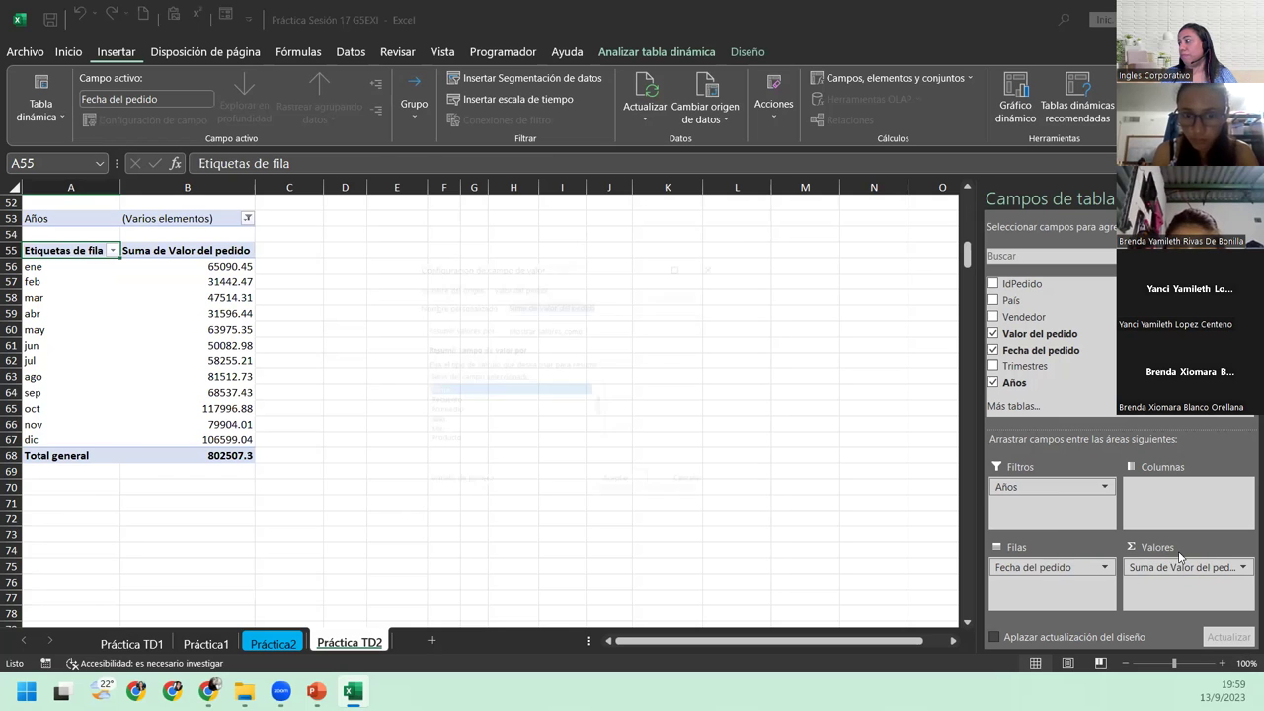
pyautogui.click(443, 494)
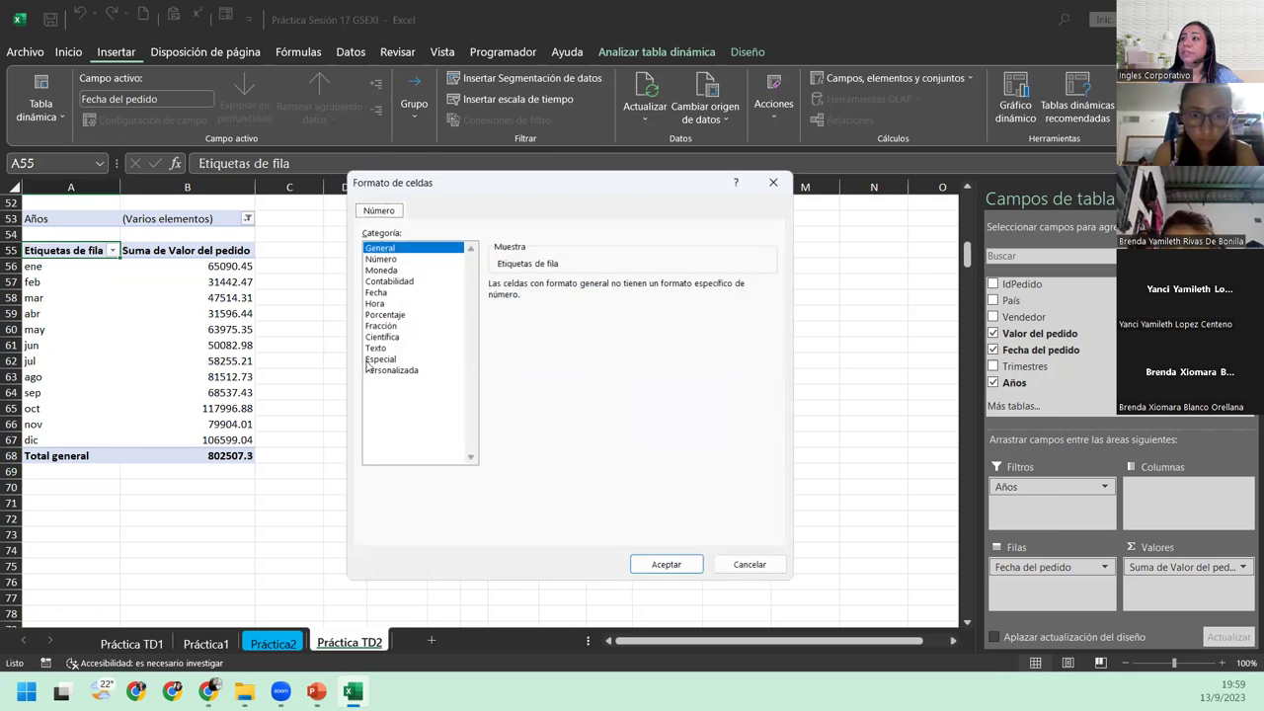
pyautogui.click(388, 281)
pyautogui.click(558, 306)
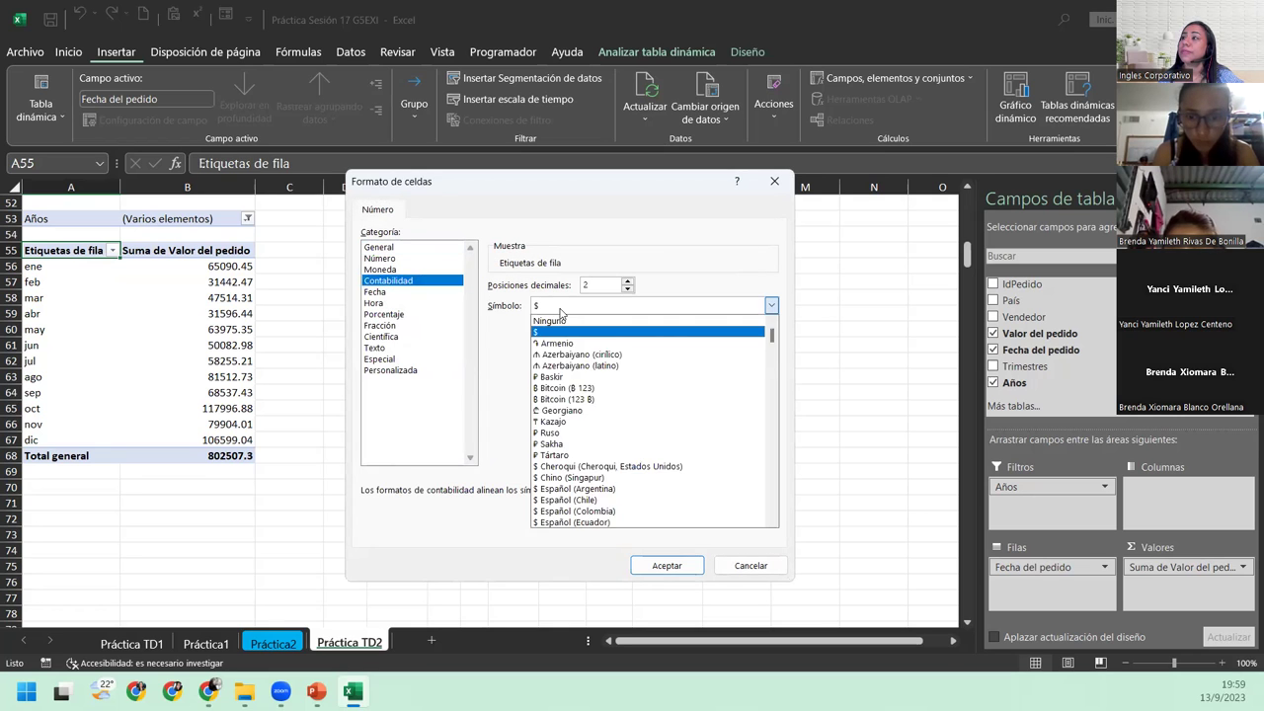
pyautogui.scroll(-3, 600, 394)
pyautogui.click(598, 478)
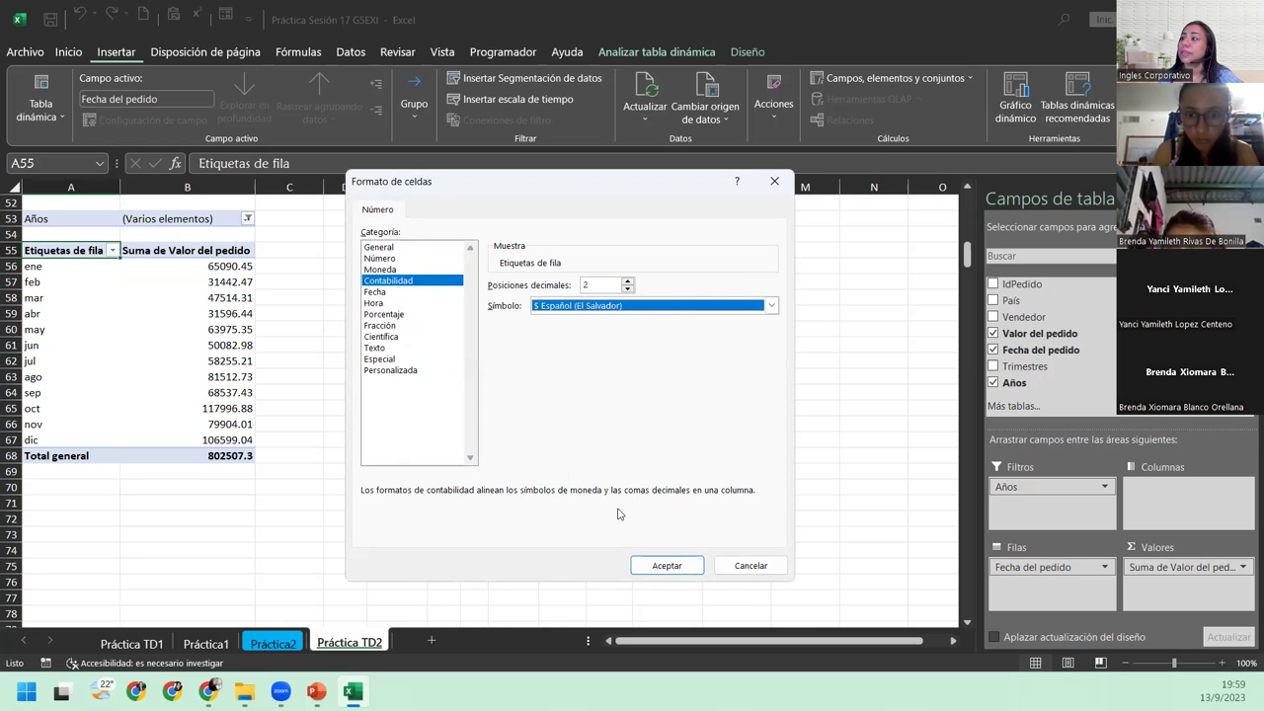
pyautogui.click(667, 566)
pyautogui.click(691, 494)
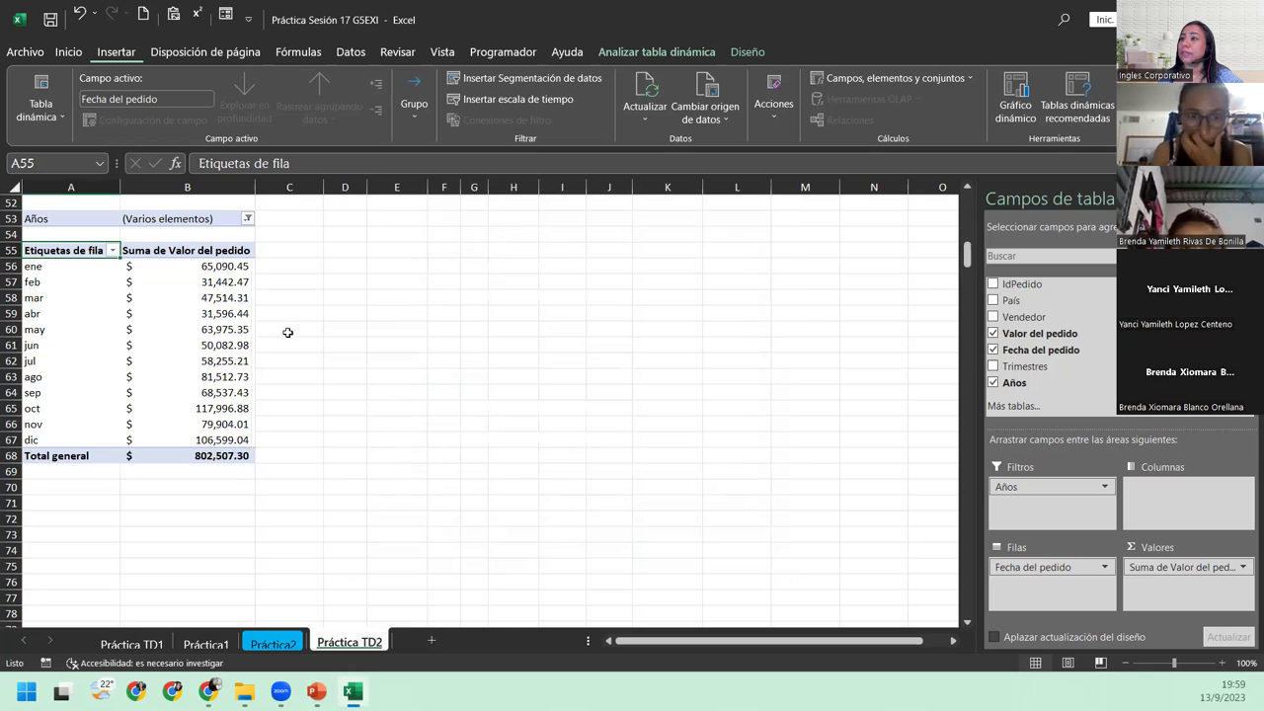
pyautogui.click(184, 282)
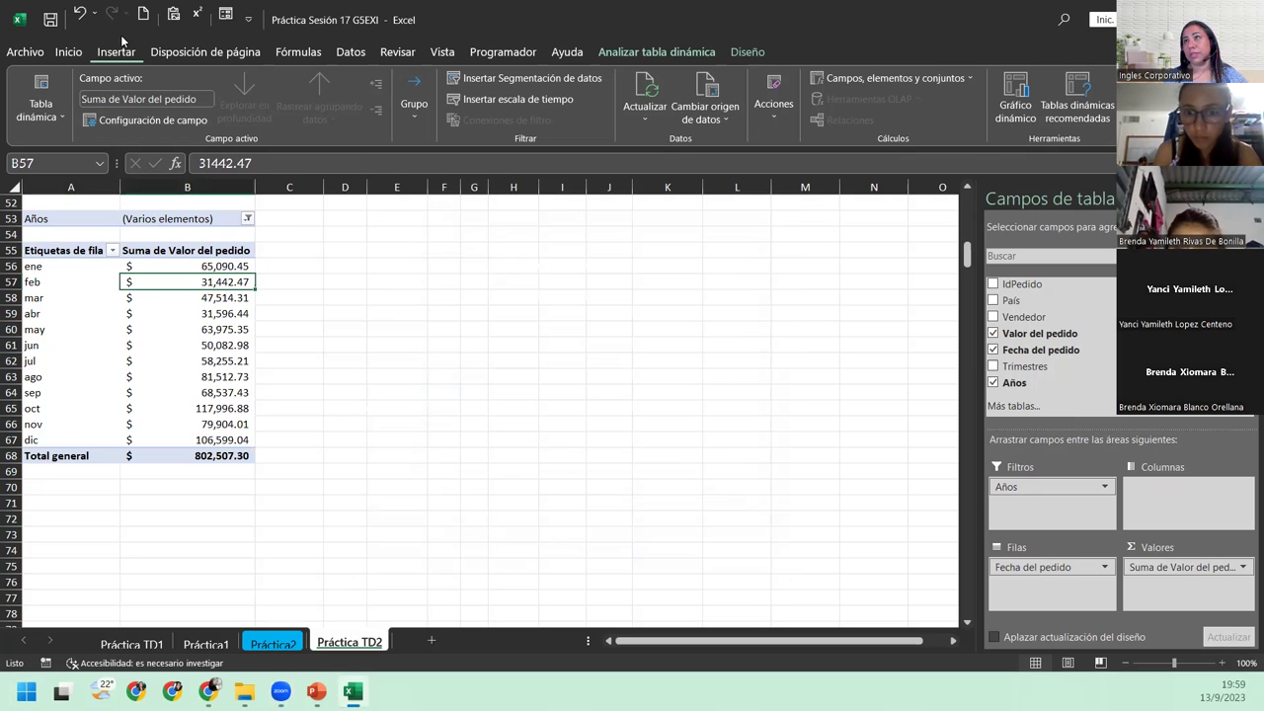
# - Save the workbook and run the slide show to the closing DESARROLLO slide
pyautogui.click(54, 20)
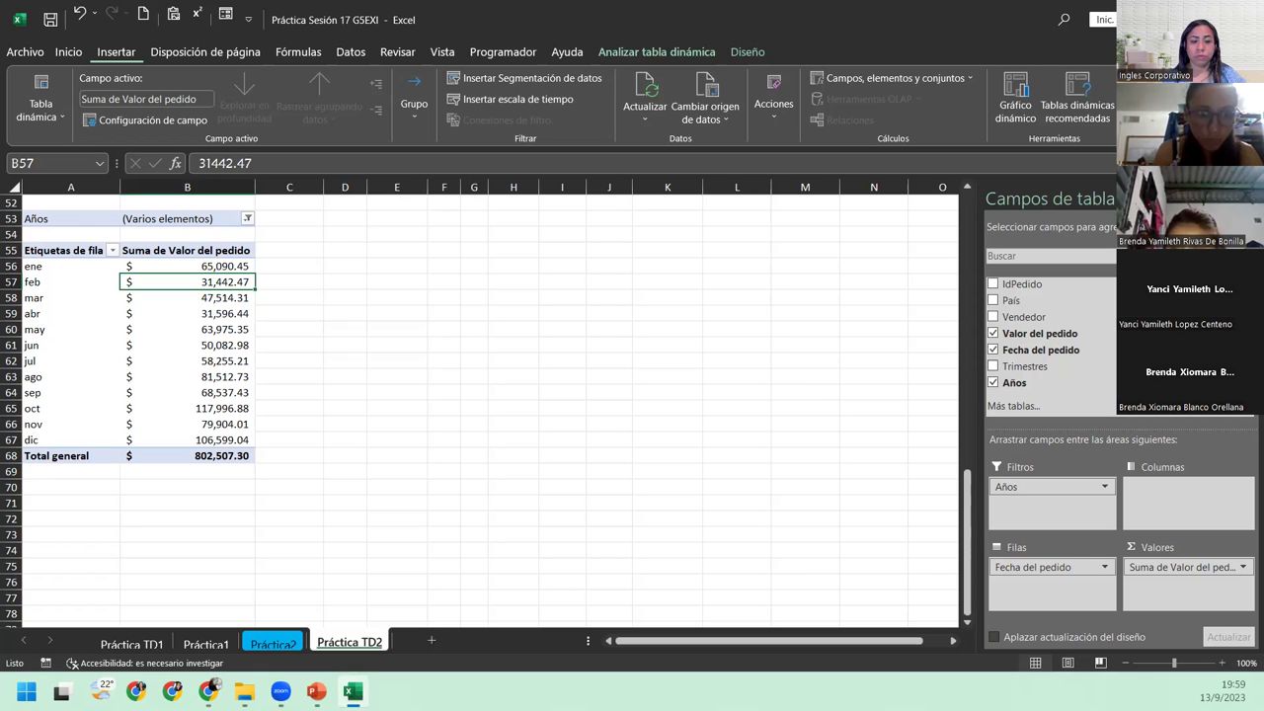
pyautogui.hotkey('shift', 'F5')
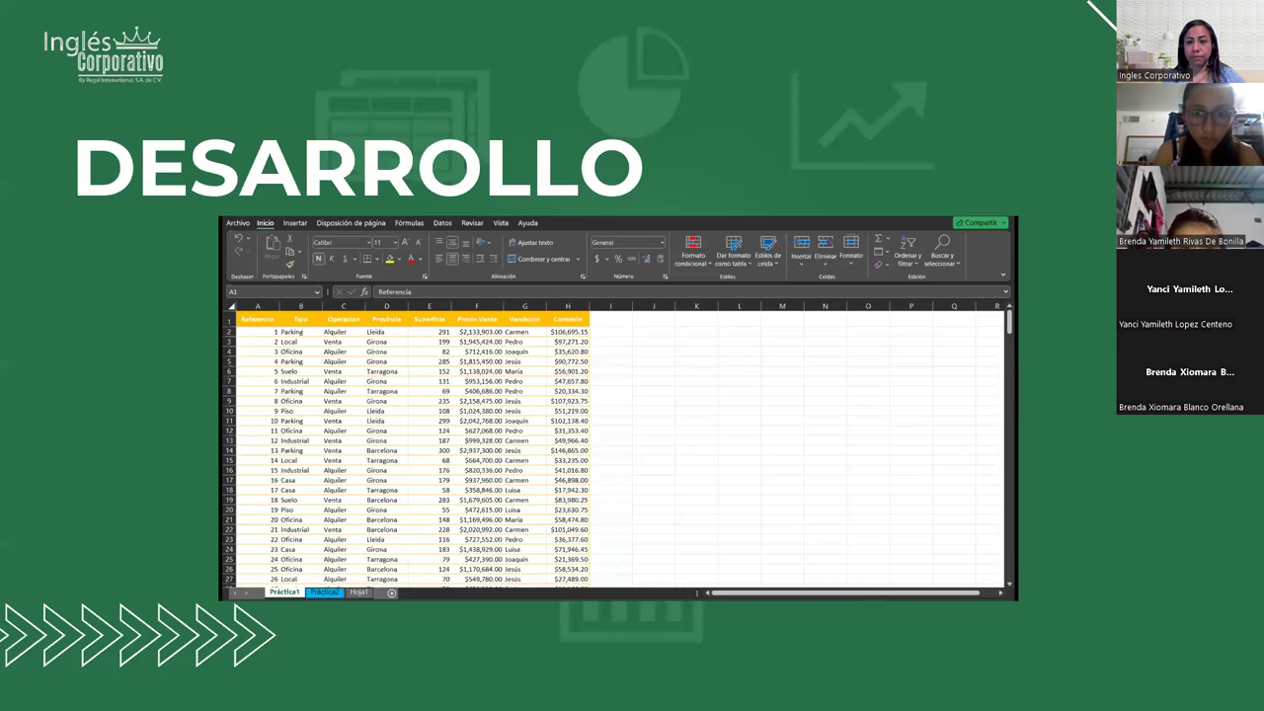
pyautogui.press('Right')
pyautogui.moveTo(620, 400)
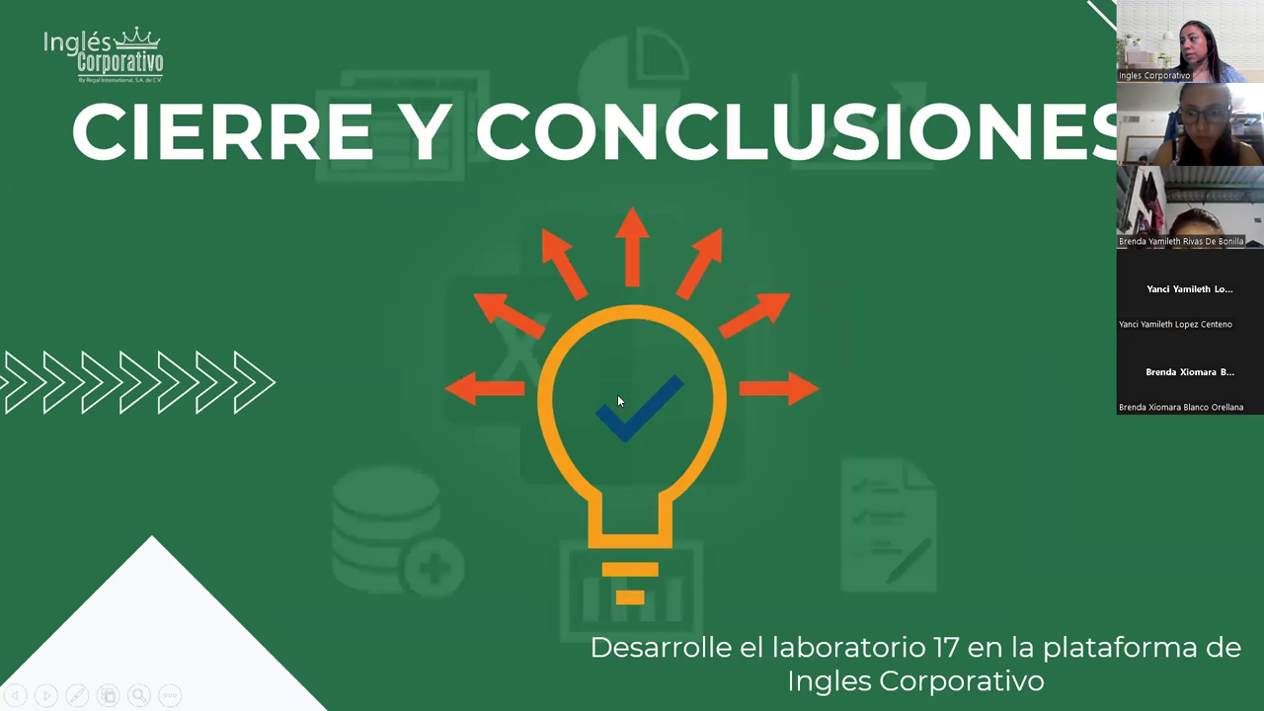